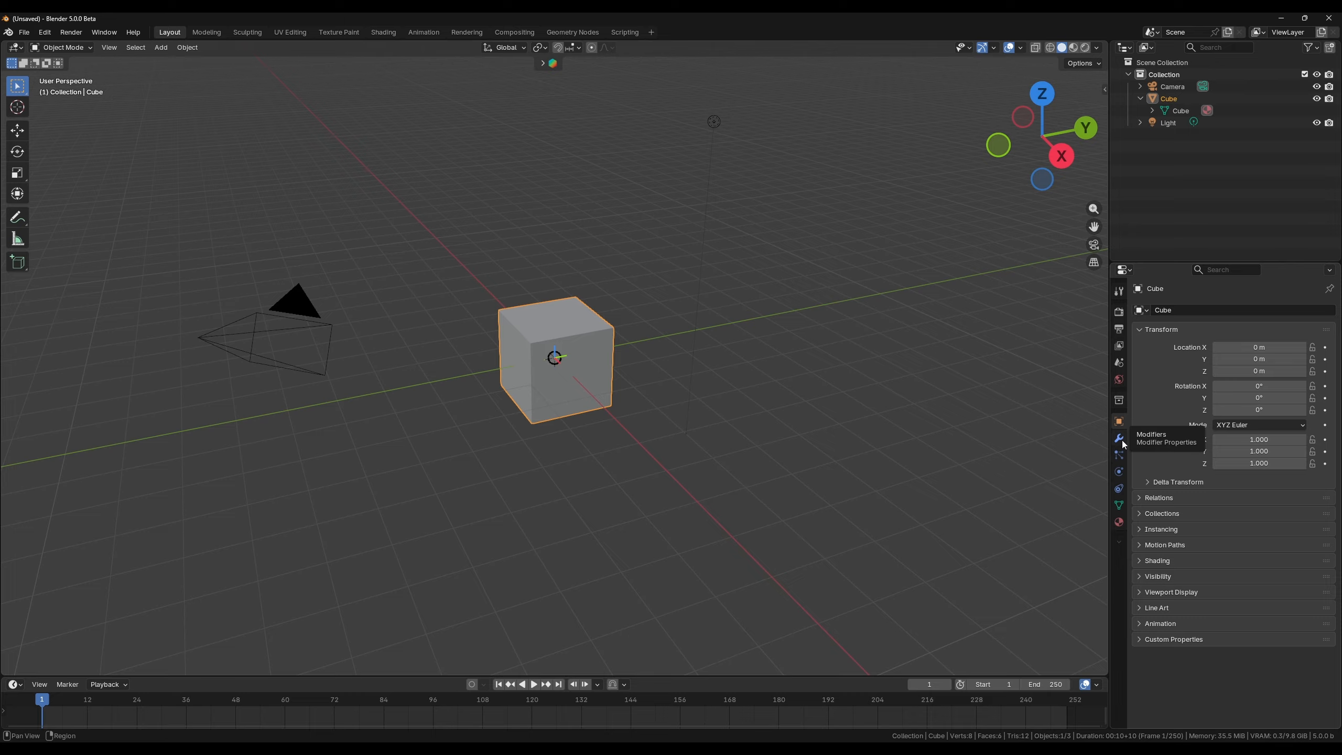
# Step: Add an Instance on Elements modifier to the cube
pyautogui.click(1122, 442)
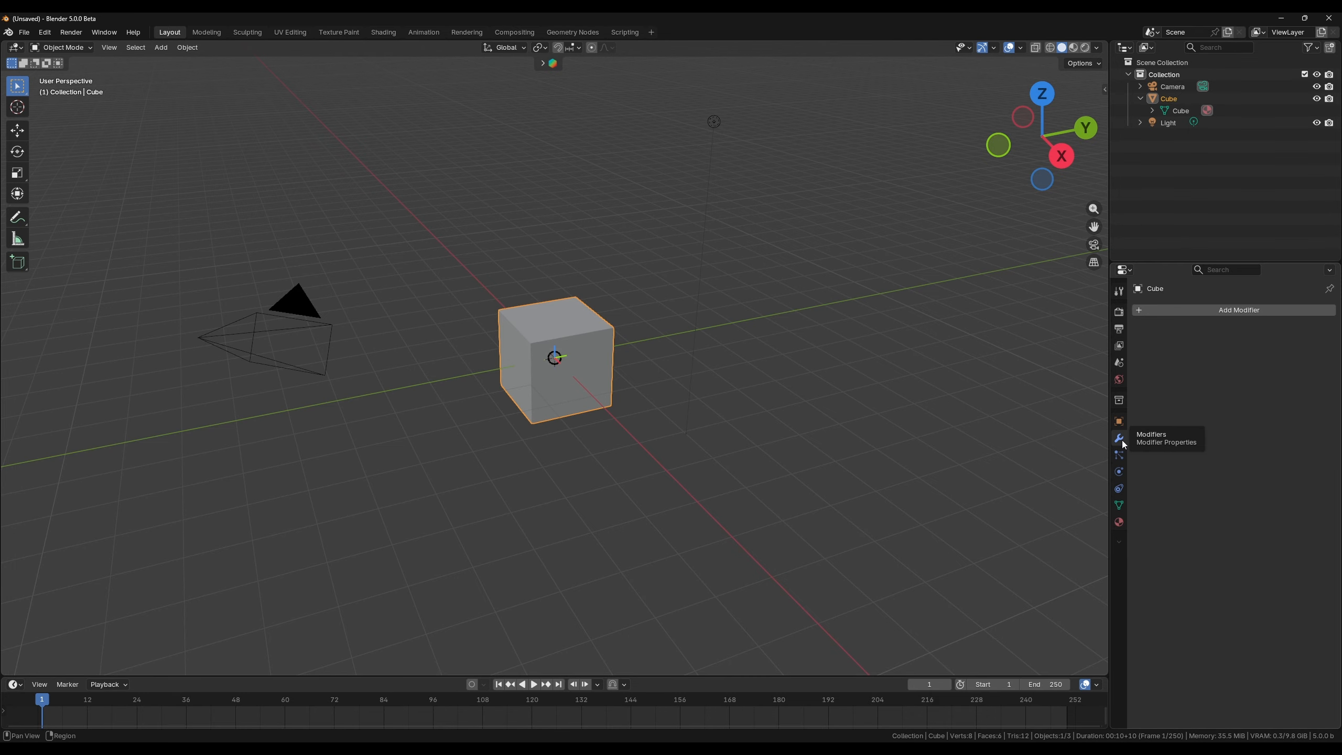
pyautogui.click(1260, 311)
pyautogui.moveTo(1260, 313)
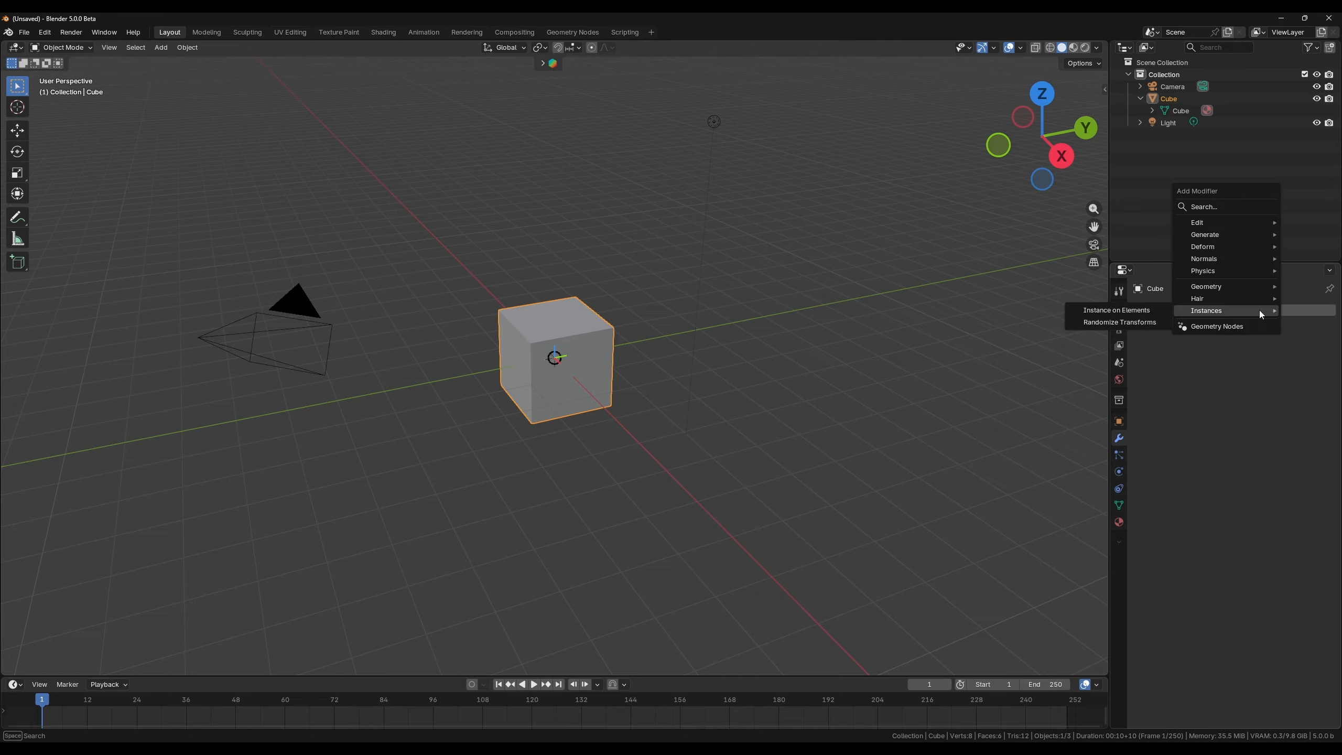
pyautogui.moveTo(1247, 286)
pyautogui.click(1120, 310)
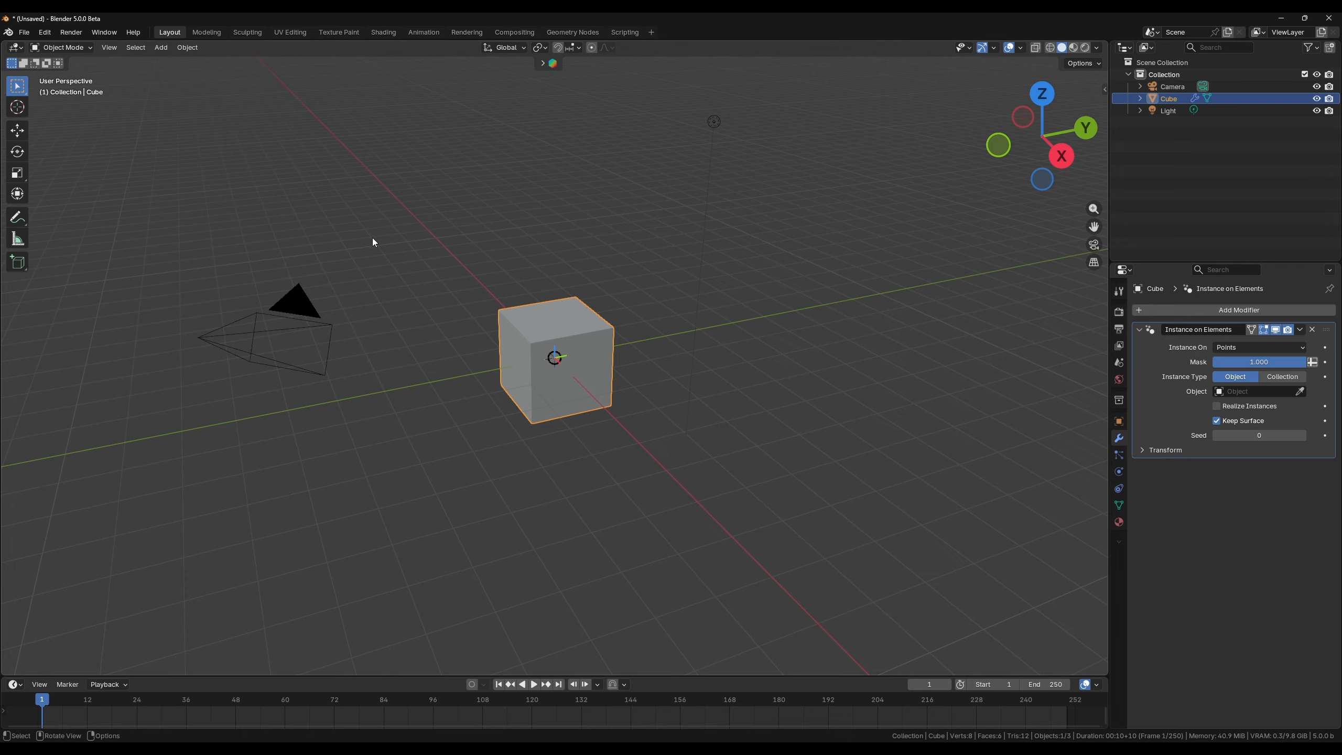
# Step: Add a UV sphere mesh to the scene and set its radius to 0.3 m
pyautogui.click(162, 48)
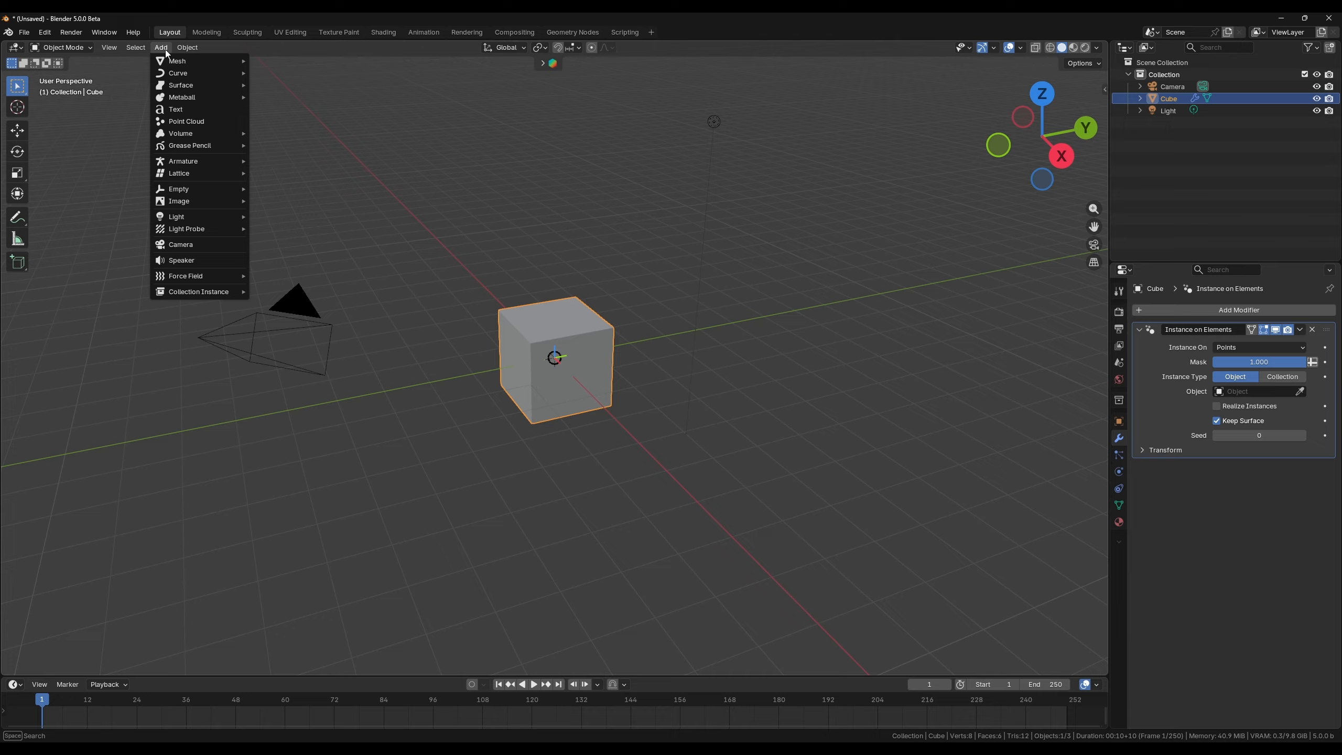
pyautogui.moveTo(173, 64)
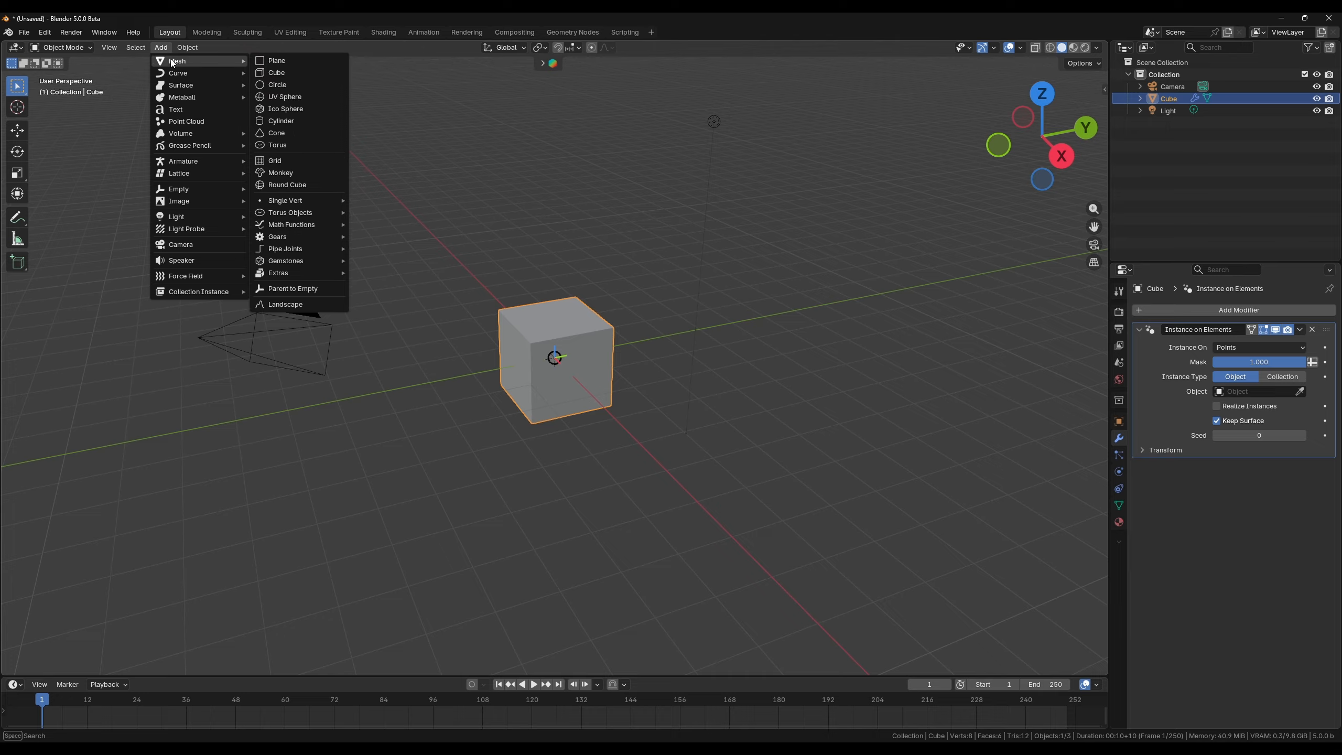
pyautogui.click(293, 97)
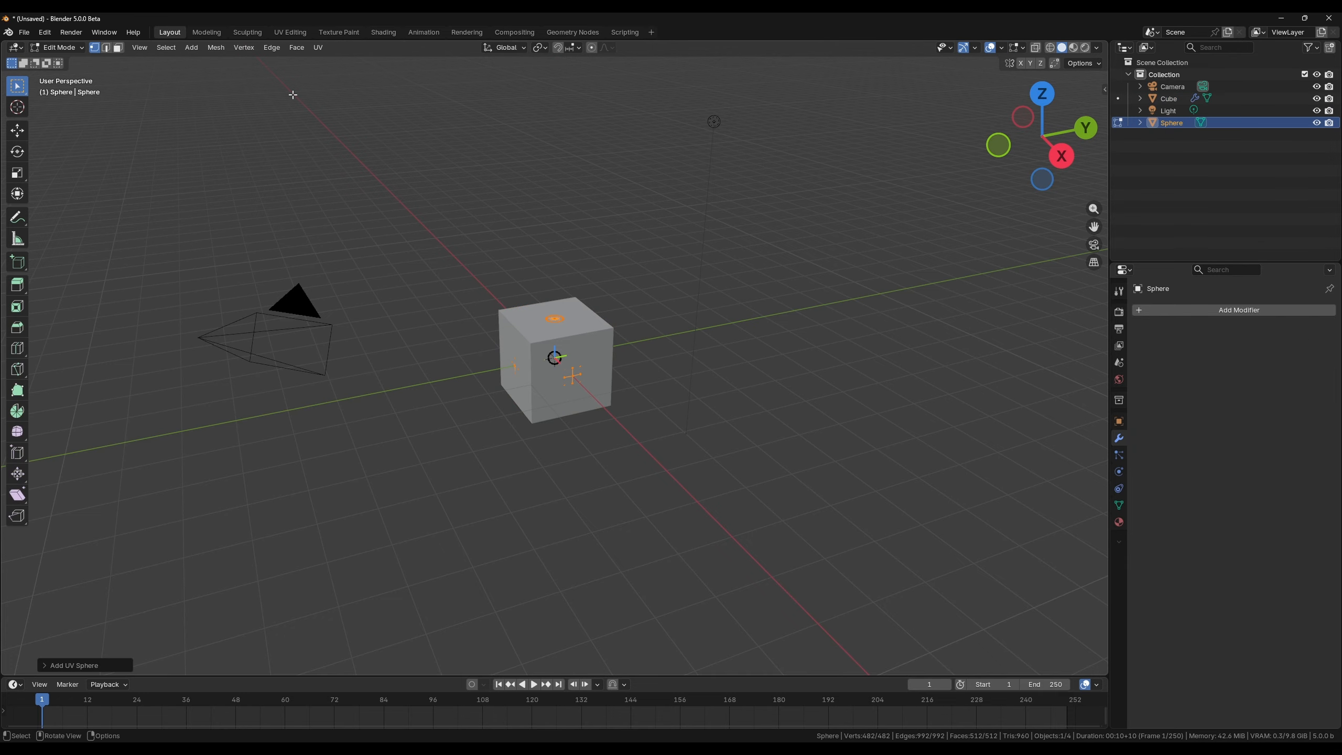
pyautogui.click(73, 667)
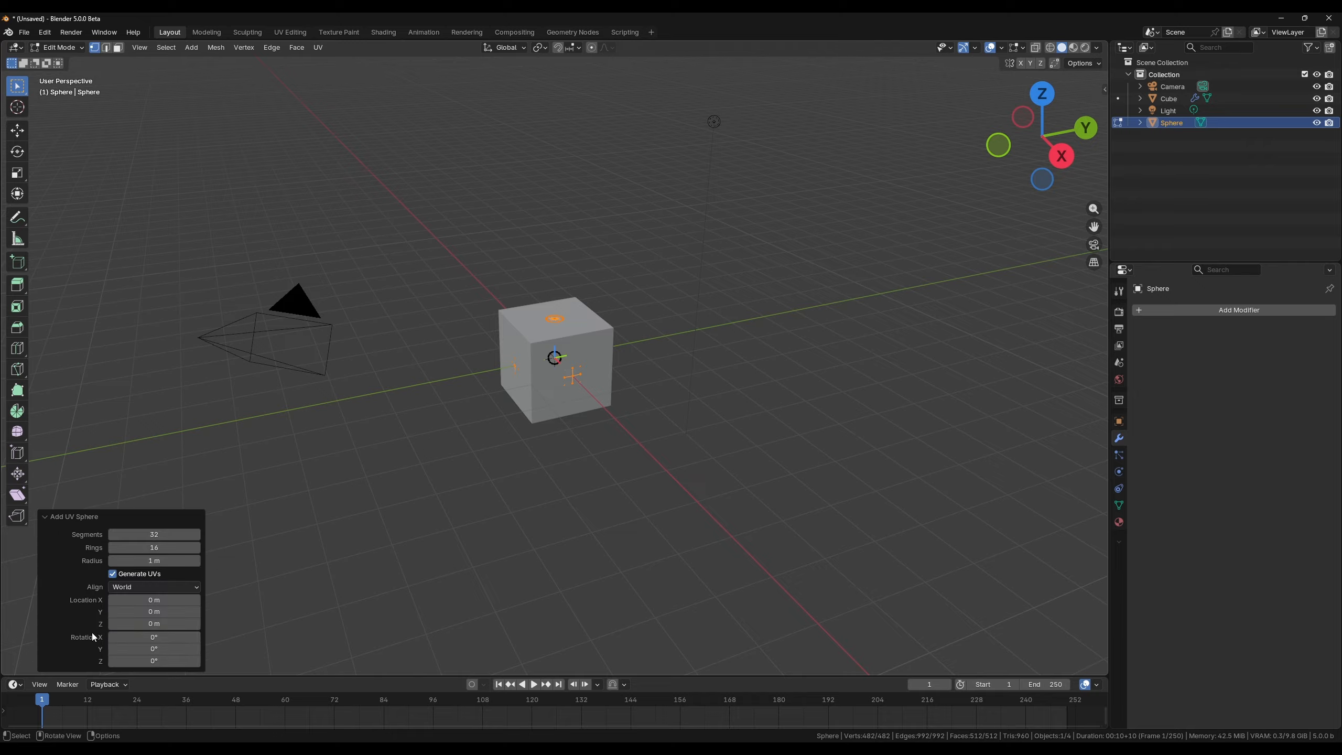
pyautogui.click(140, 560)
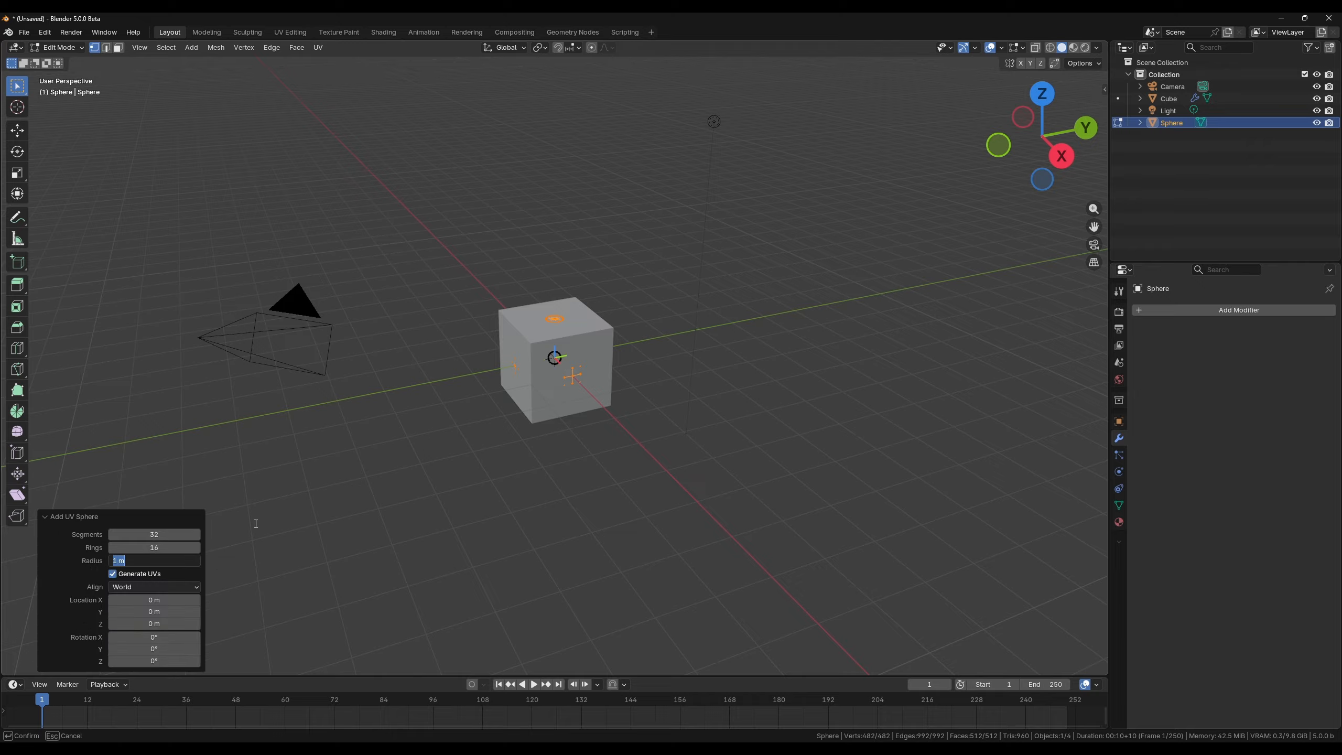
pyautogui.write('0.3')
pyautogui.press('Return')
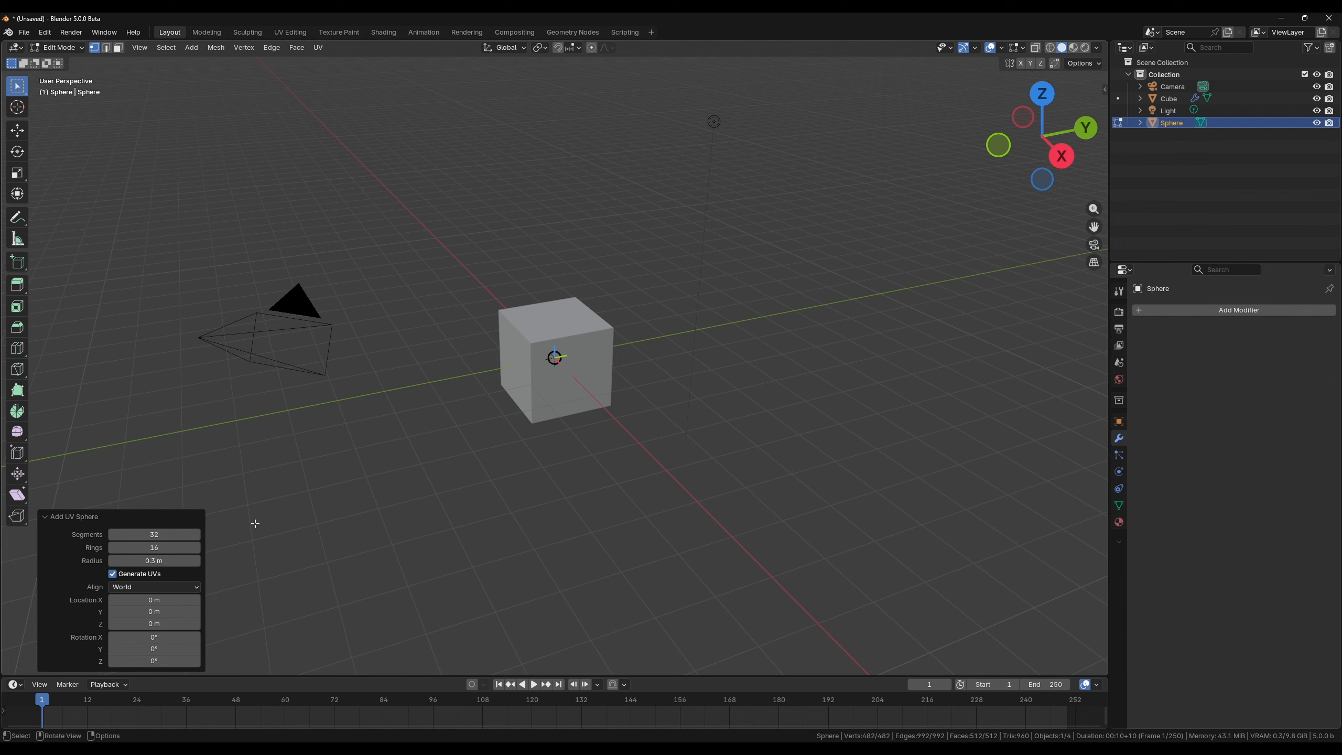
# Step: Return to Object Mode and move the sphere about 5.2 m along the global X axis, clear of the cube
pyautogui.click(58, 47)
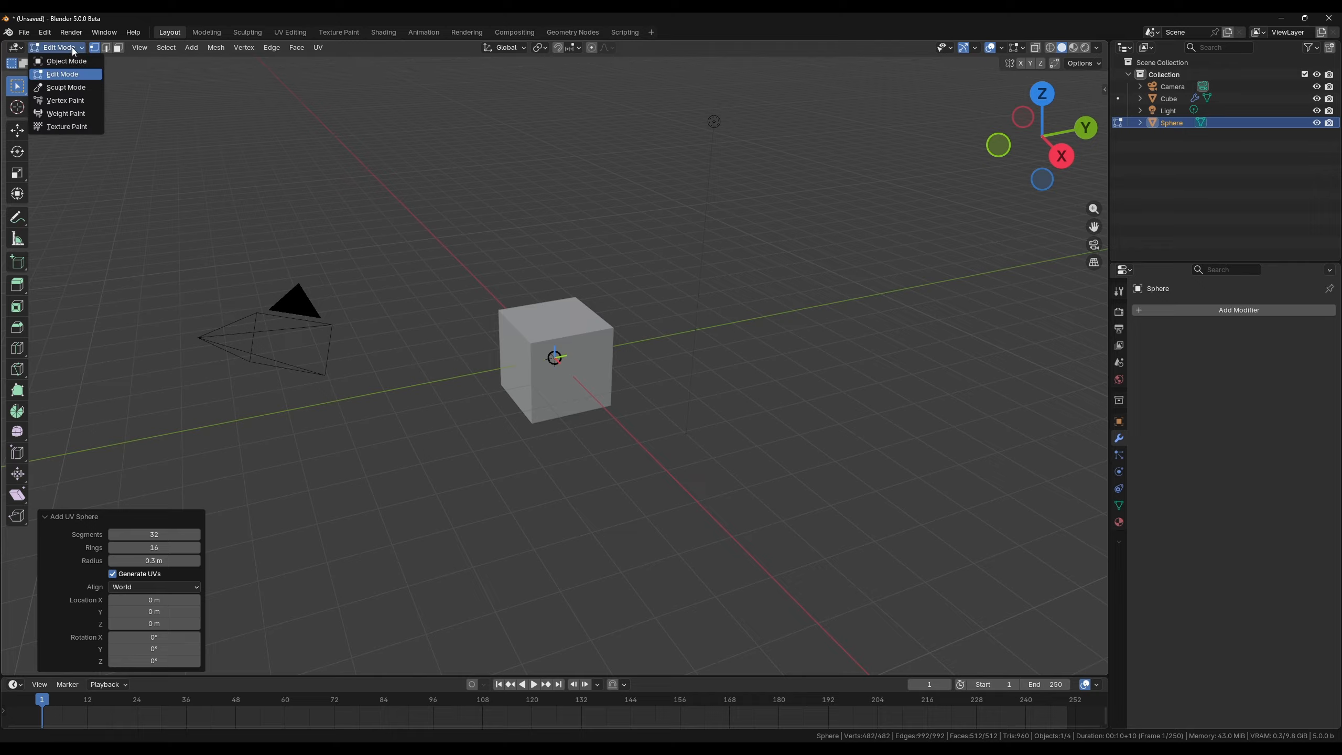
pyautogui.click(58, 60)
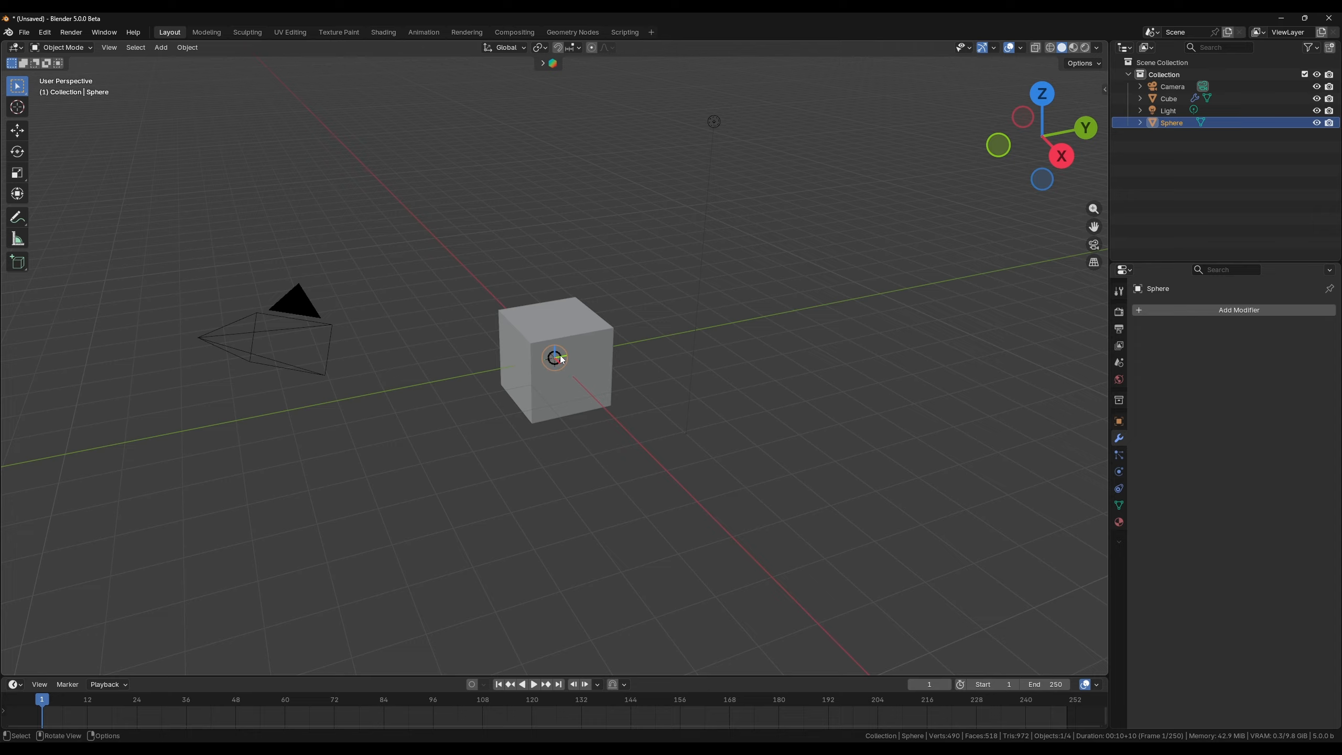
pyautogui.press('g')
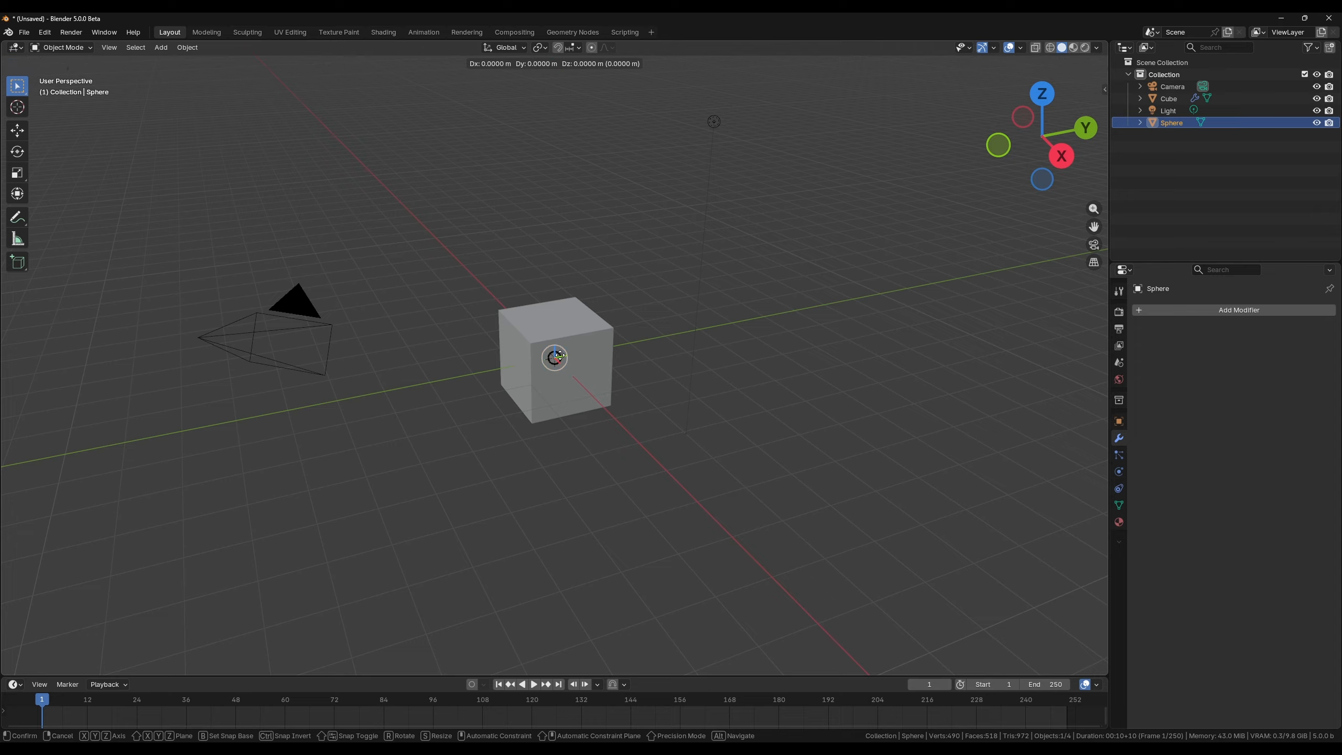
pyautogui.rightClick(560, 356)
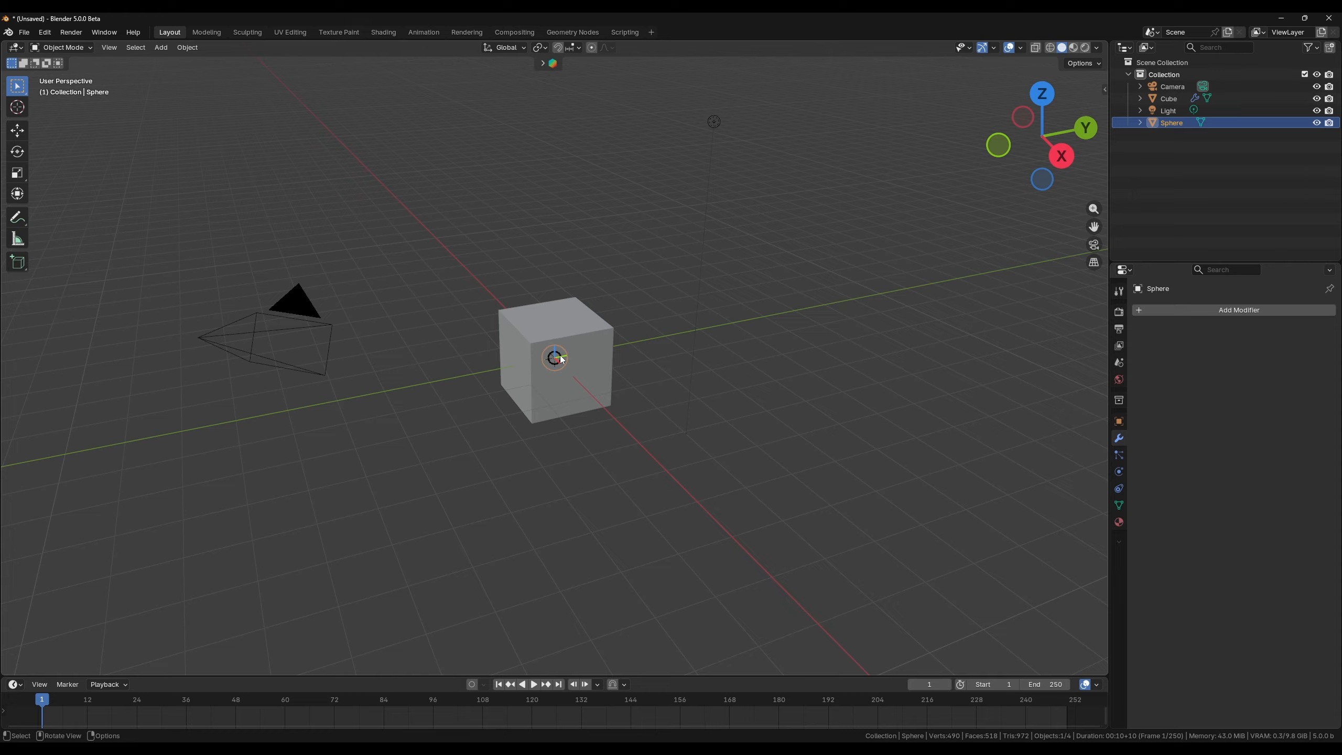
pyautogui.press('g')
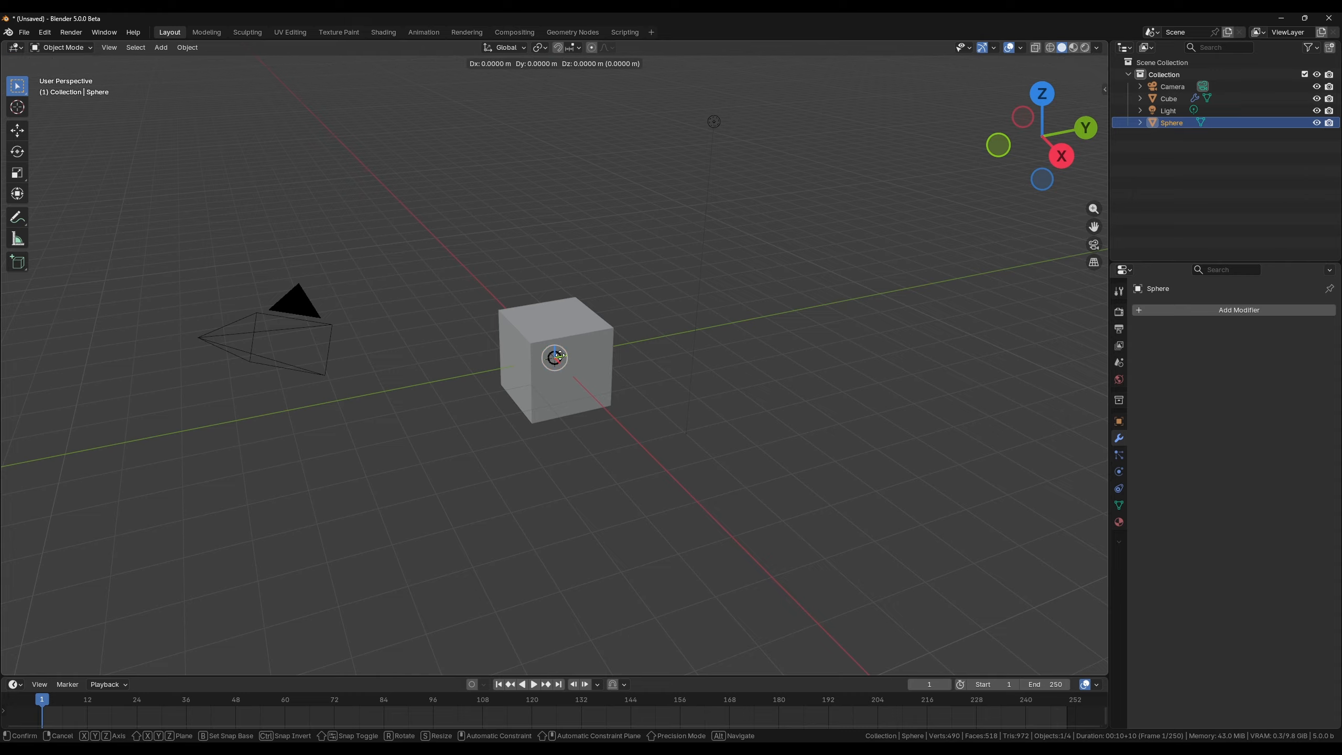
pyautogui.press('x')
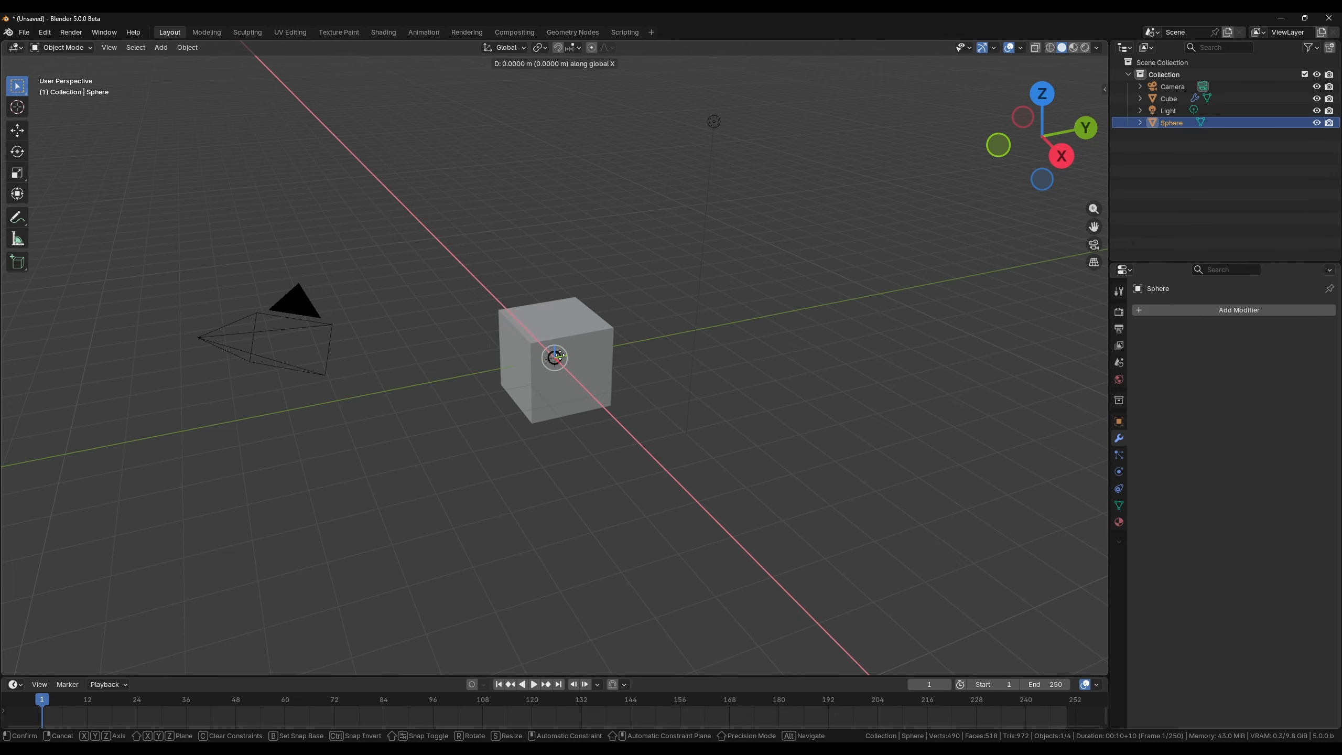
pyautogui.click(593, 448)
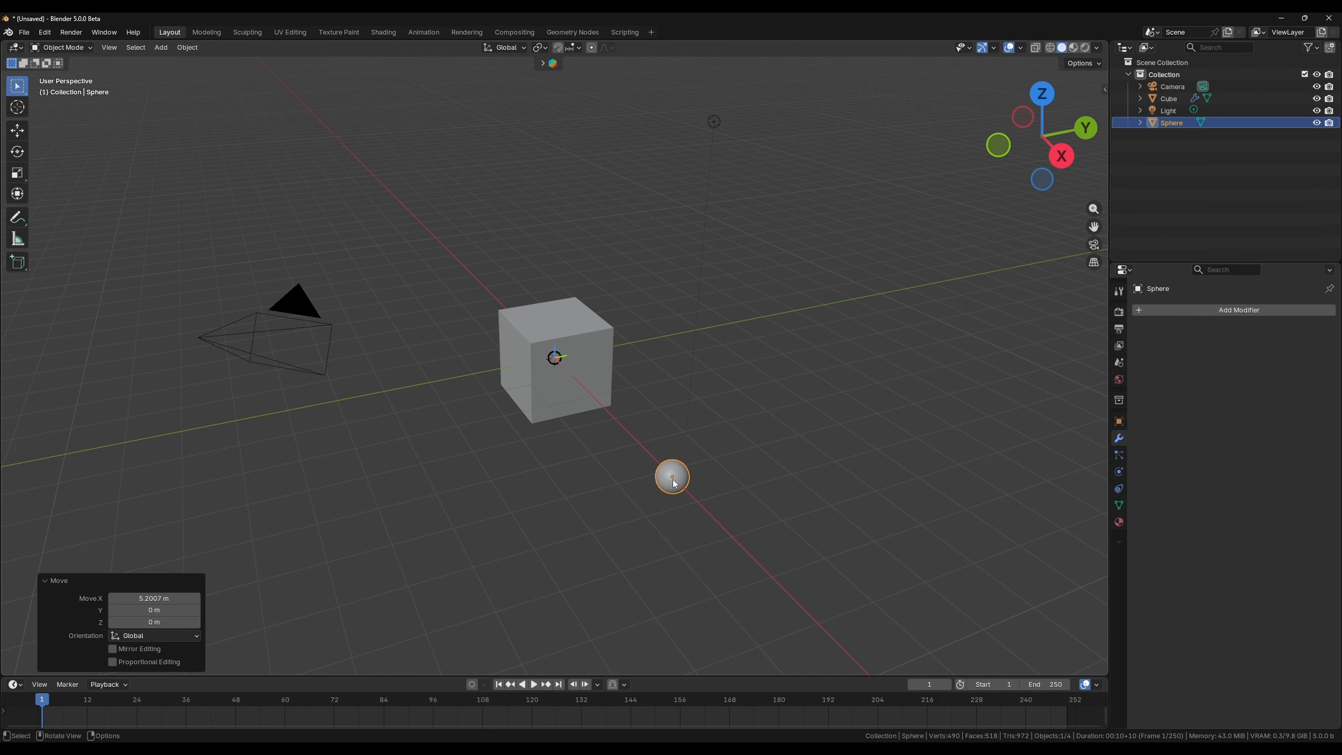
pyautogui.moveTo(593, 448); pyautogui.dragTo(597, 360, button='middle')
pyautogui.scroll(2, 598, 364)
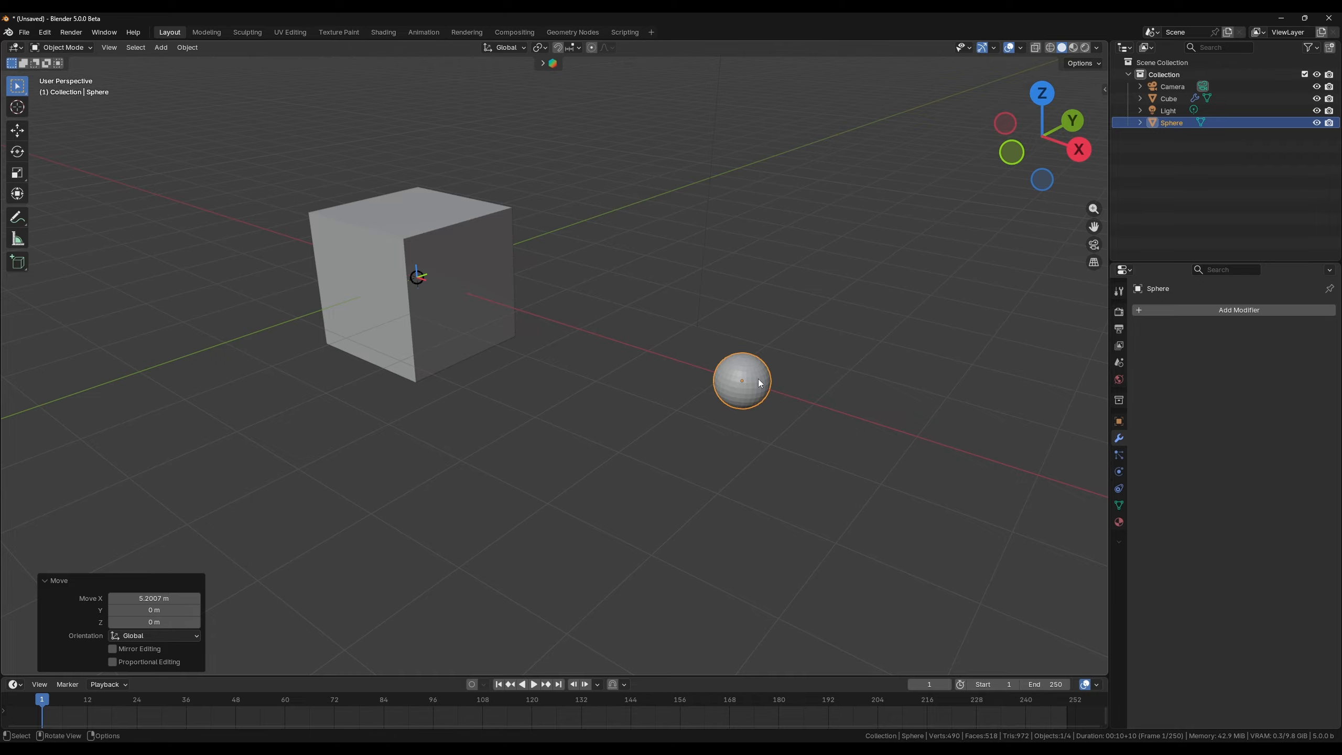
# Step: Assign the sphere as the instance object of the cube's Instance on Elements modifier
pyautogui.click(457, 232)
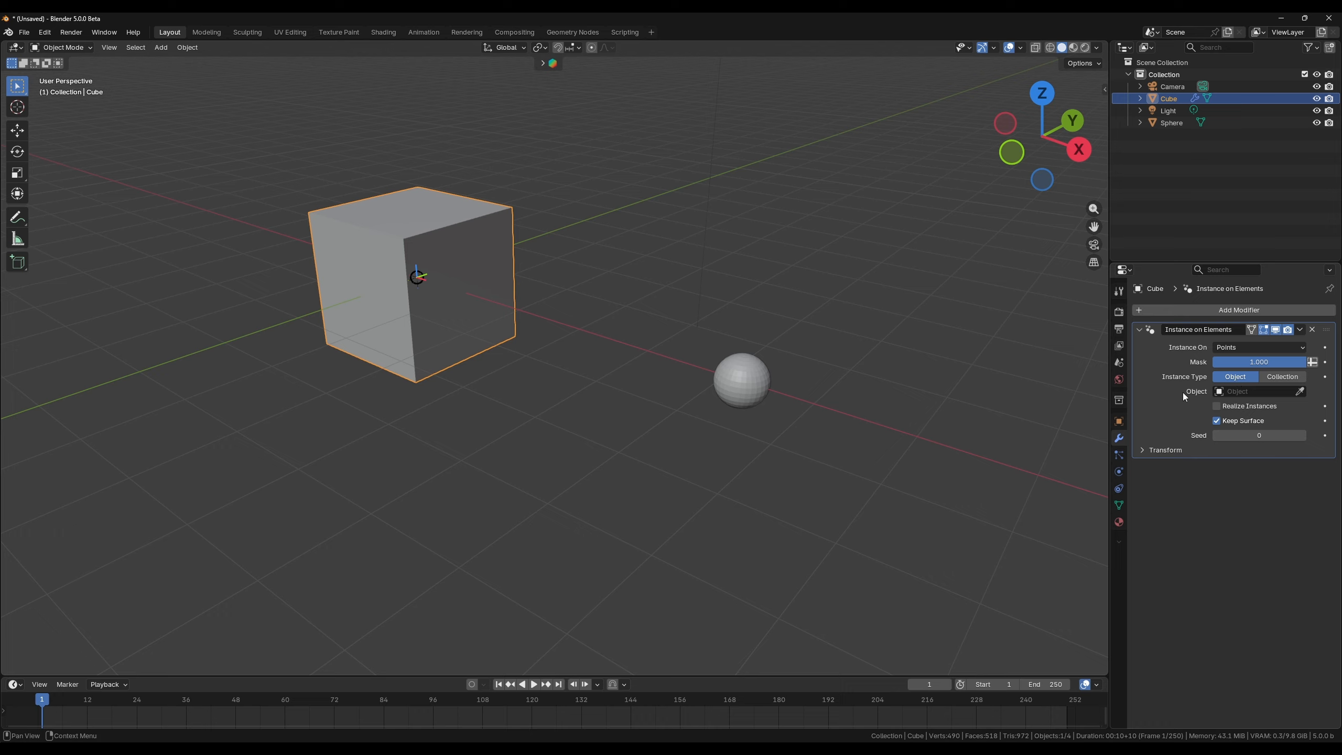
pyautogui.click(1252, 390)
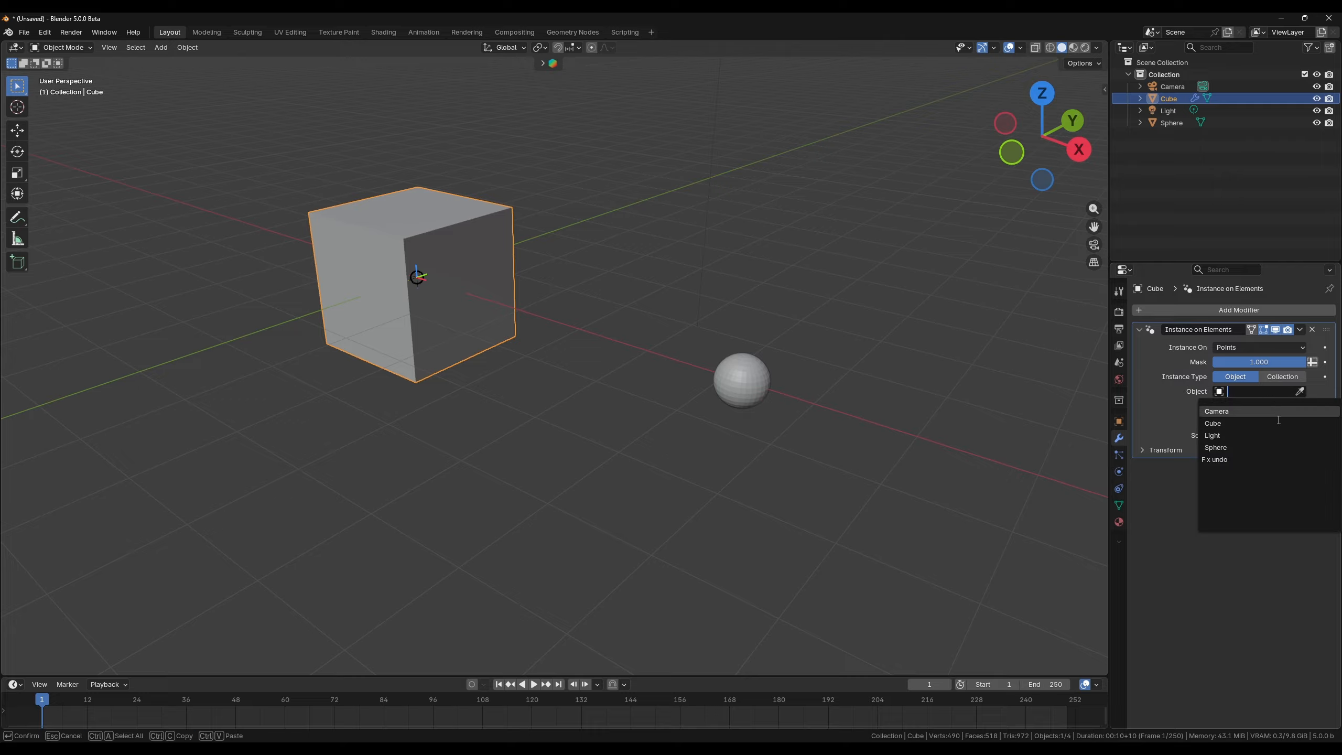
pyautogui.press('Escape')
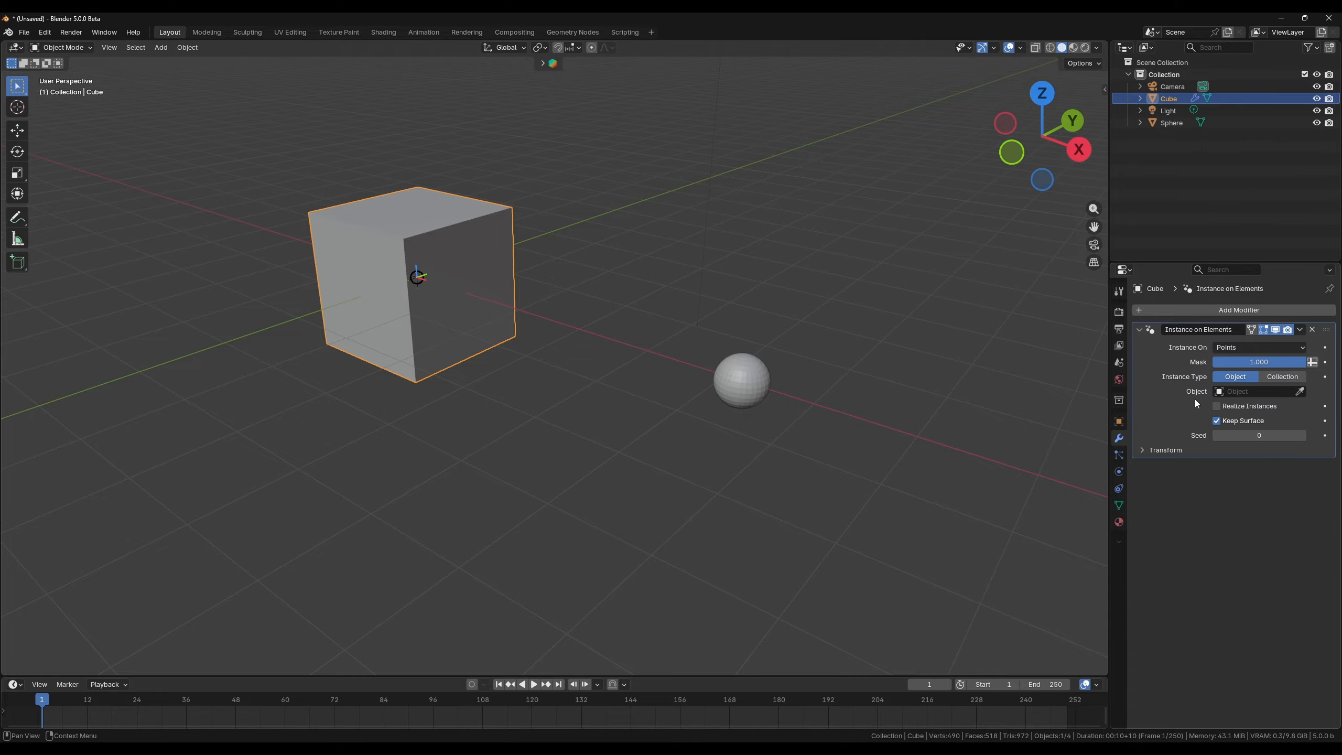
pyautogui.click(1299, 392)
pyautogui.click(744, 387)
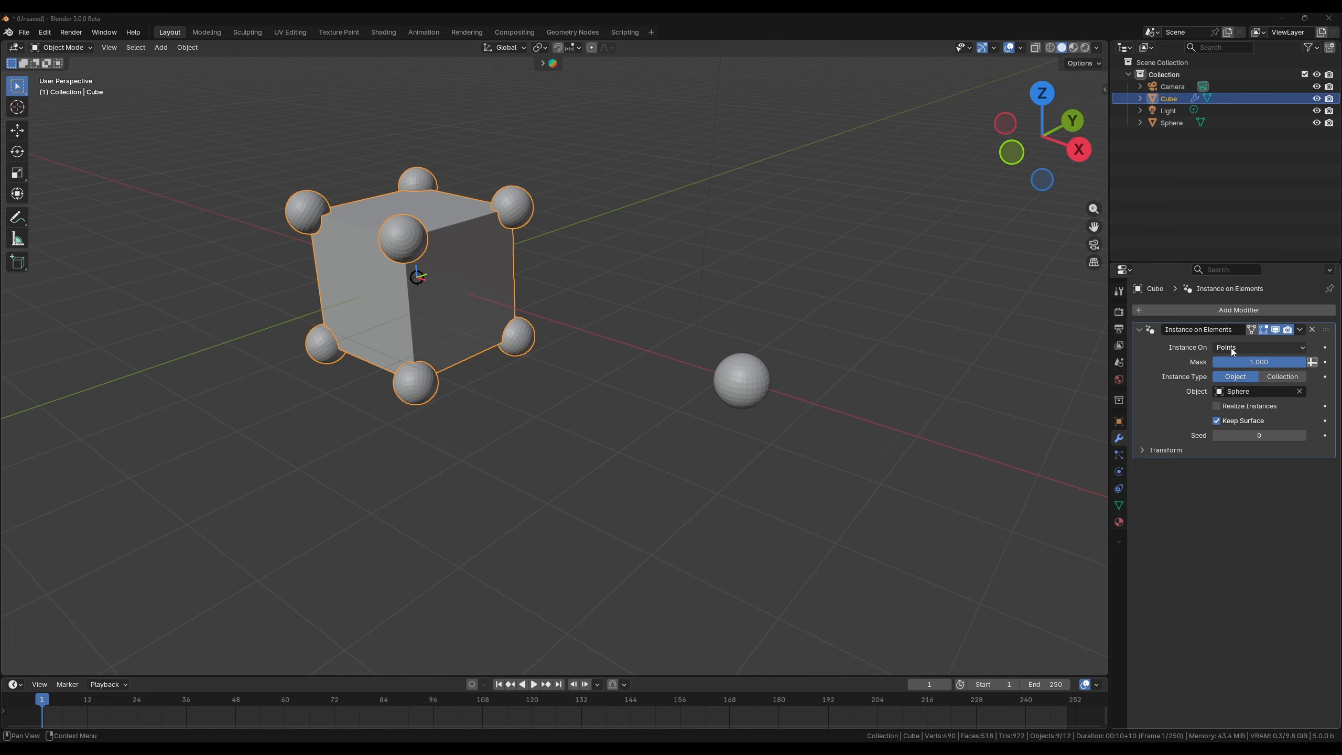
# Step: Switch the cube to Edit Mode and show its vertex, split and face normals at a larger display size
pyautogui.scroll(5, 288, 234)
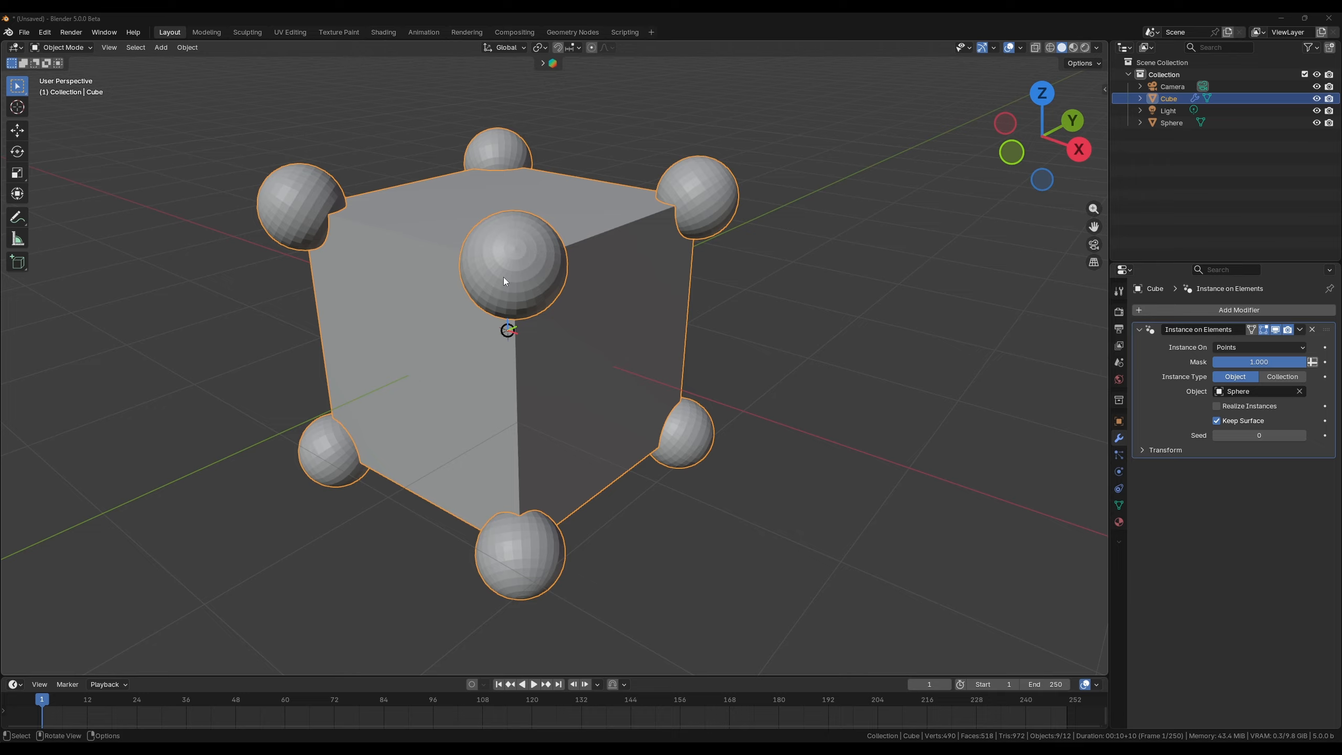
pyautogui.press('Tab')
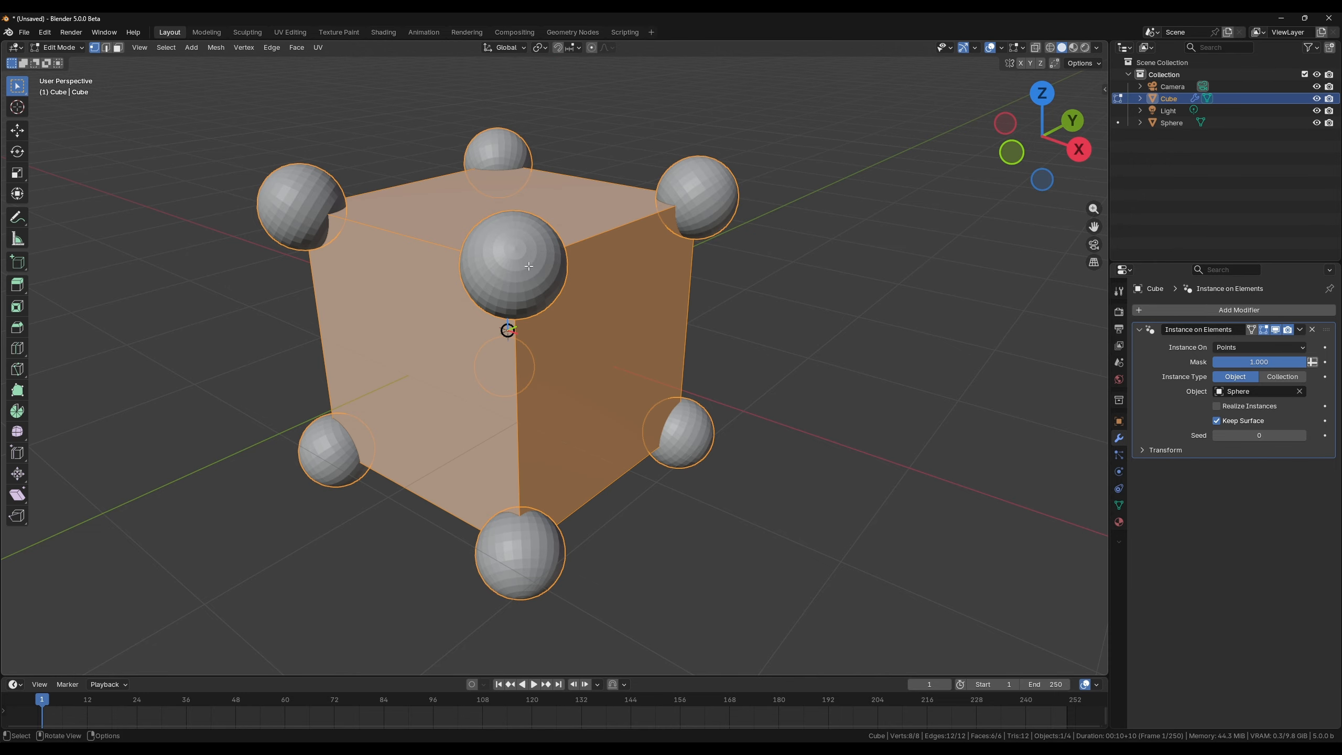
pyautogui.click(1023, 48)
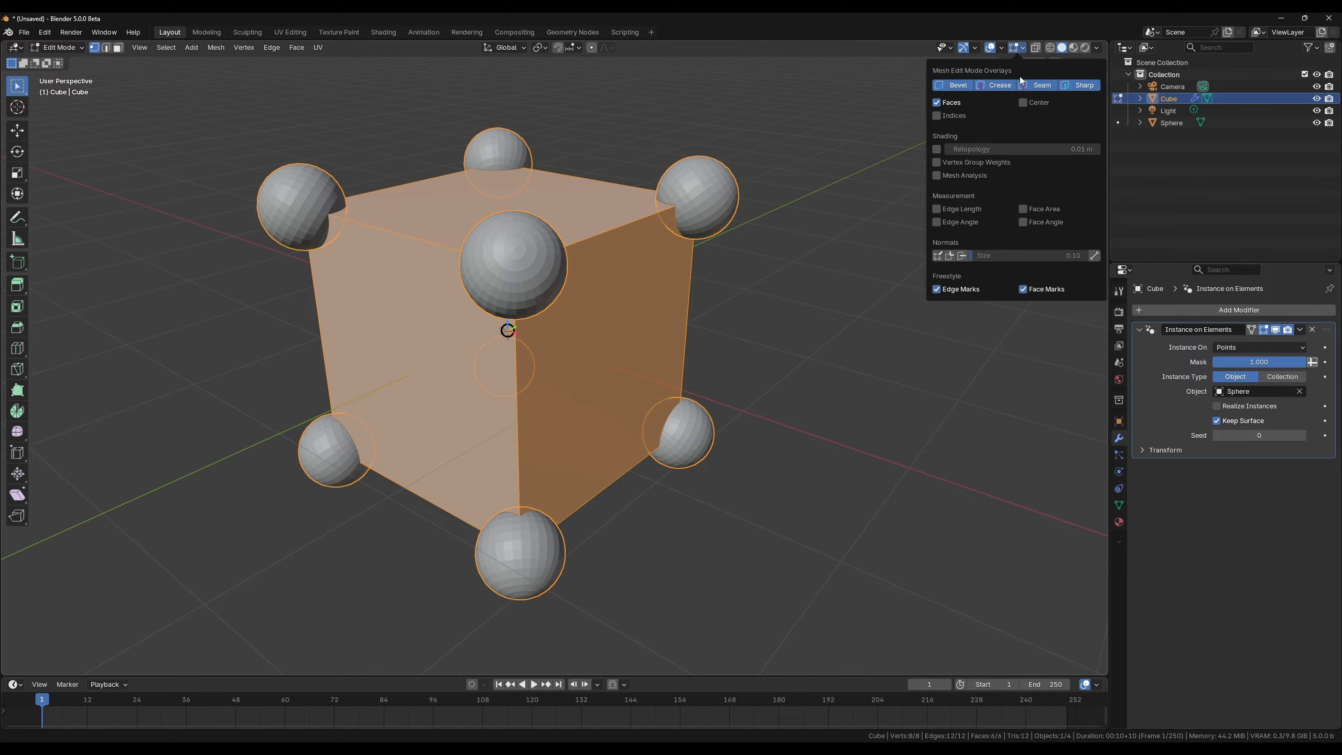
pyautogui.click(938, 259)
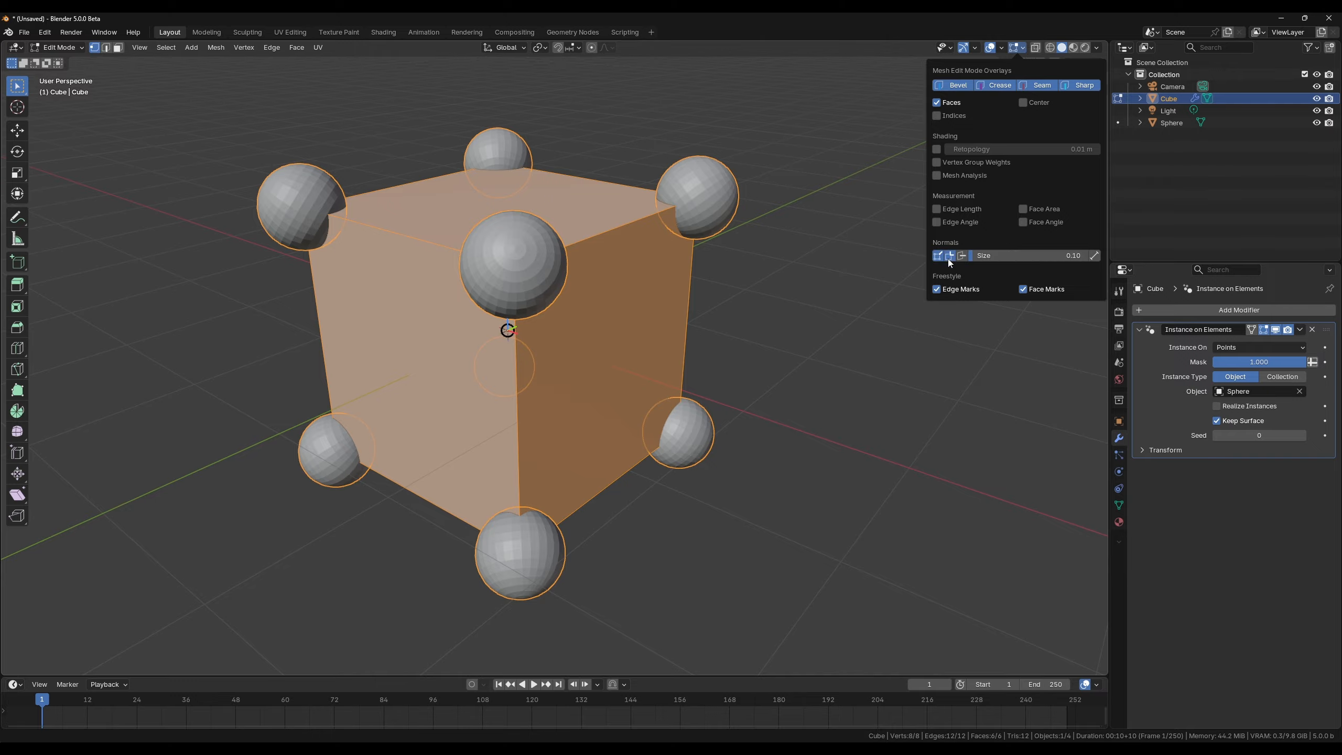
pyautogui.click(961, 256)
pyautogui.moveTo(983, 256); pyautogui.dragTo(1025, 255)
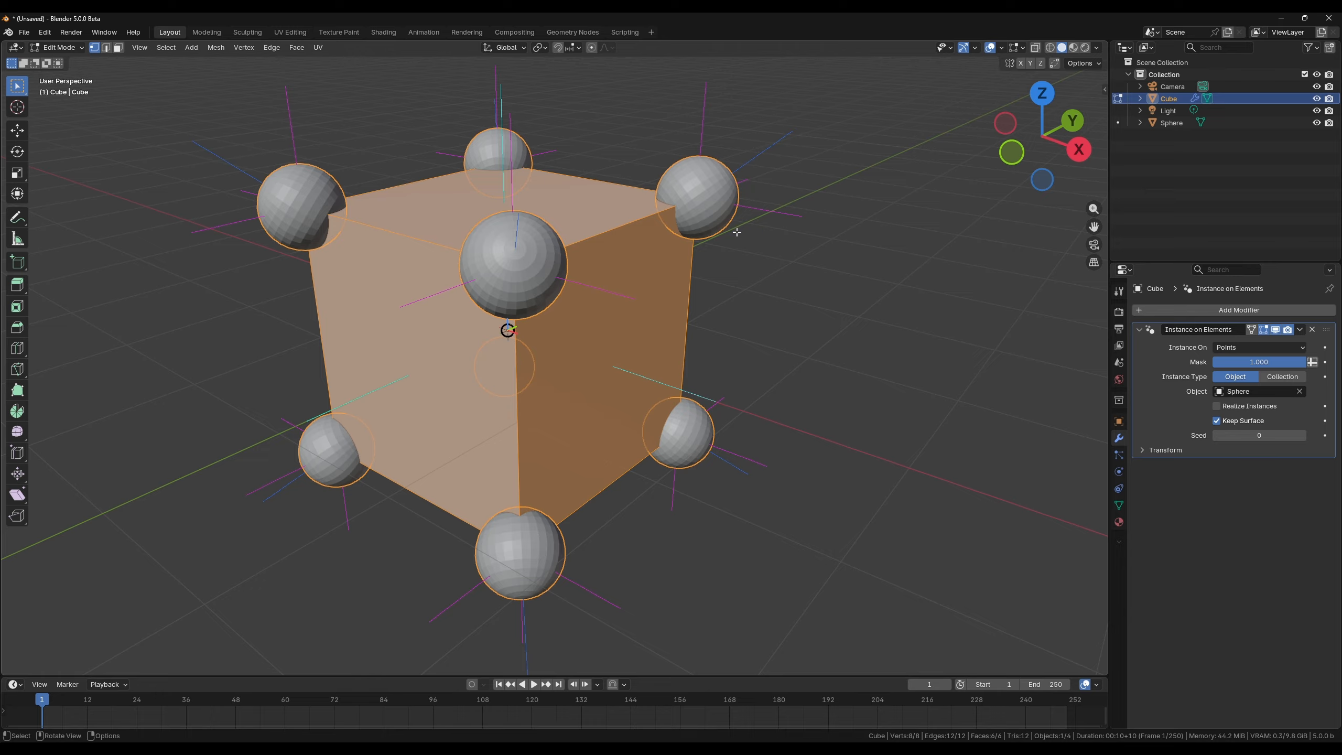
# Step: Try instancing the spheres on the cube's Edges, Faces and Corners, and set Instance On back to Points
pyautogui.click(1236, 348)
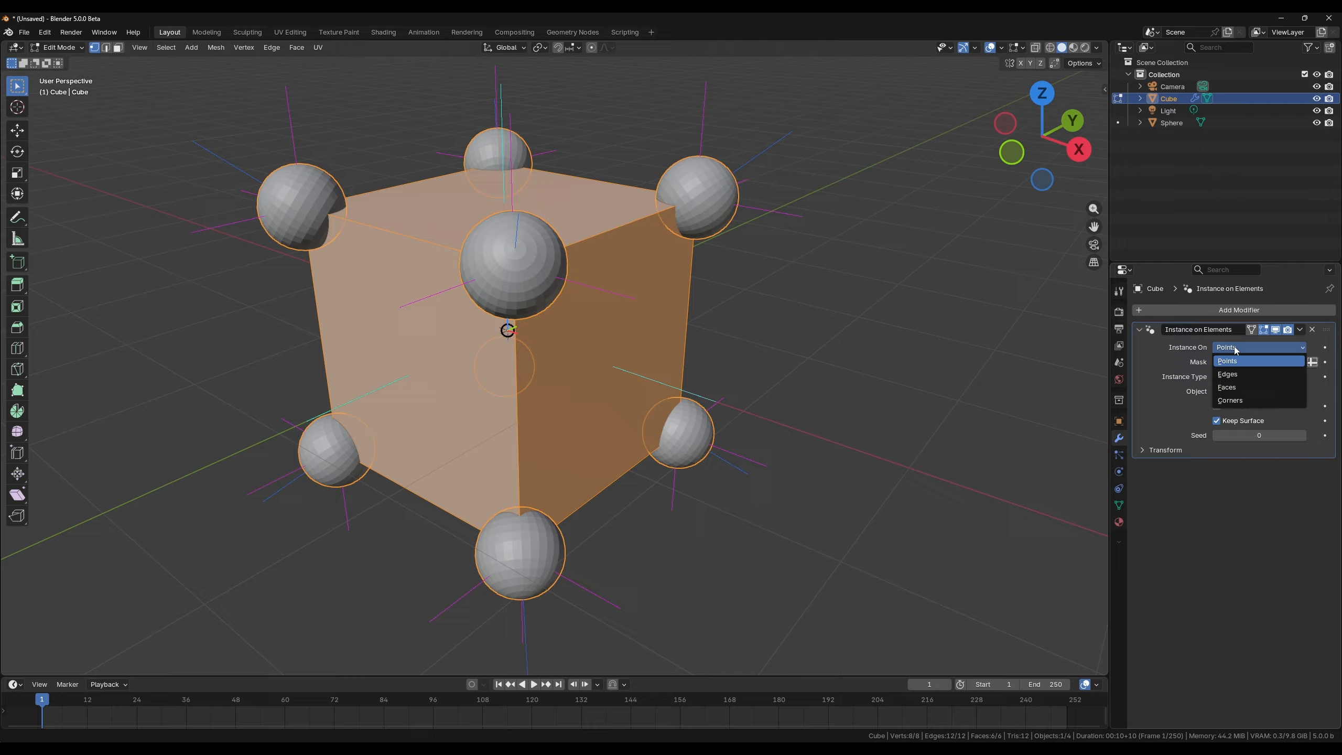
pyautogui.click(1234, 375)
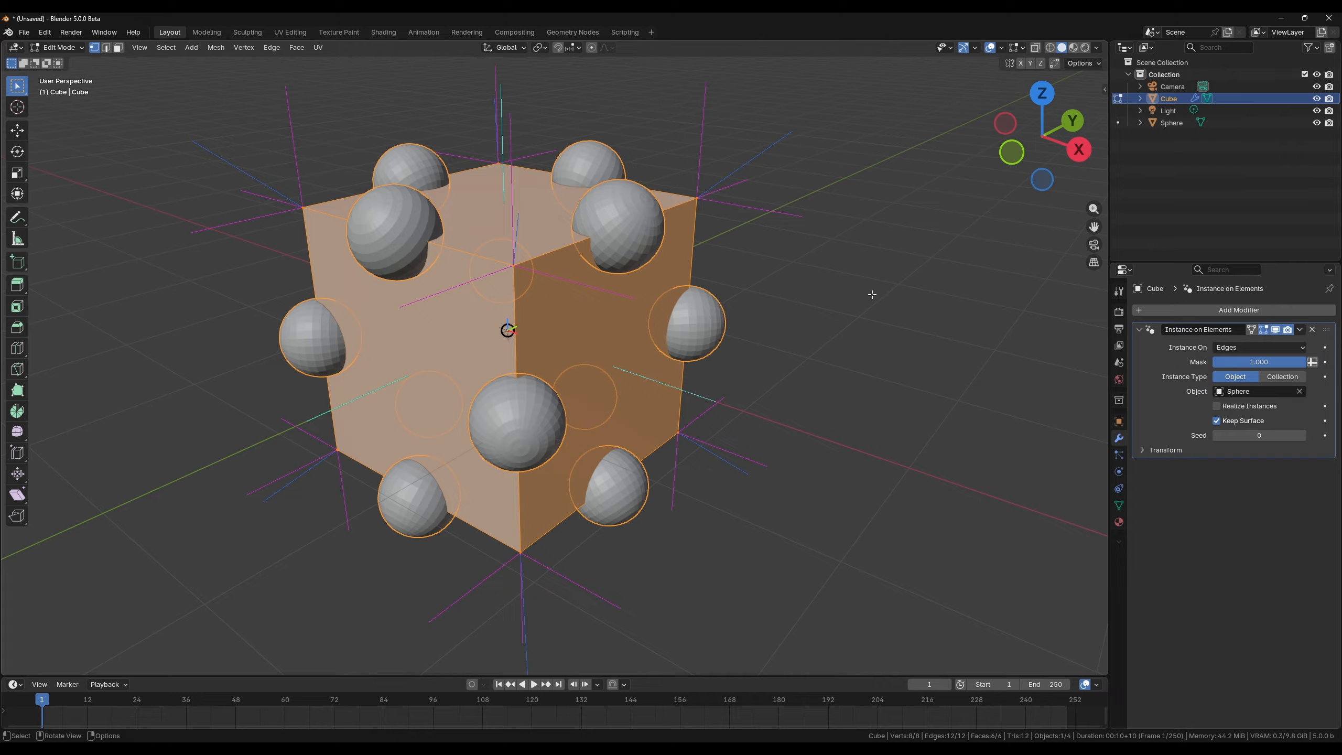
pyautogui.click(1244, 349)
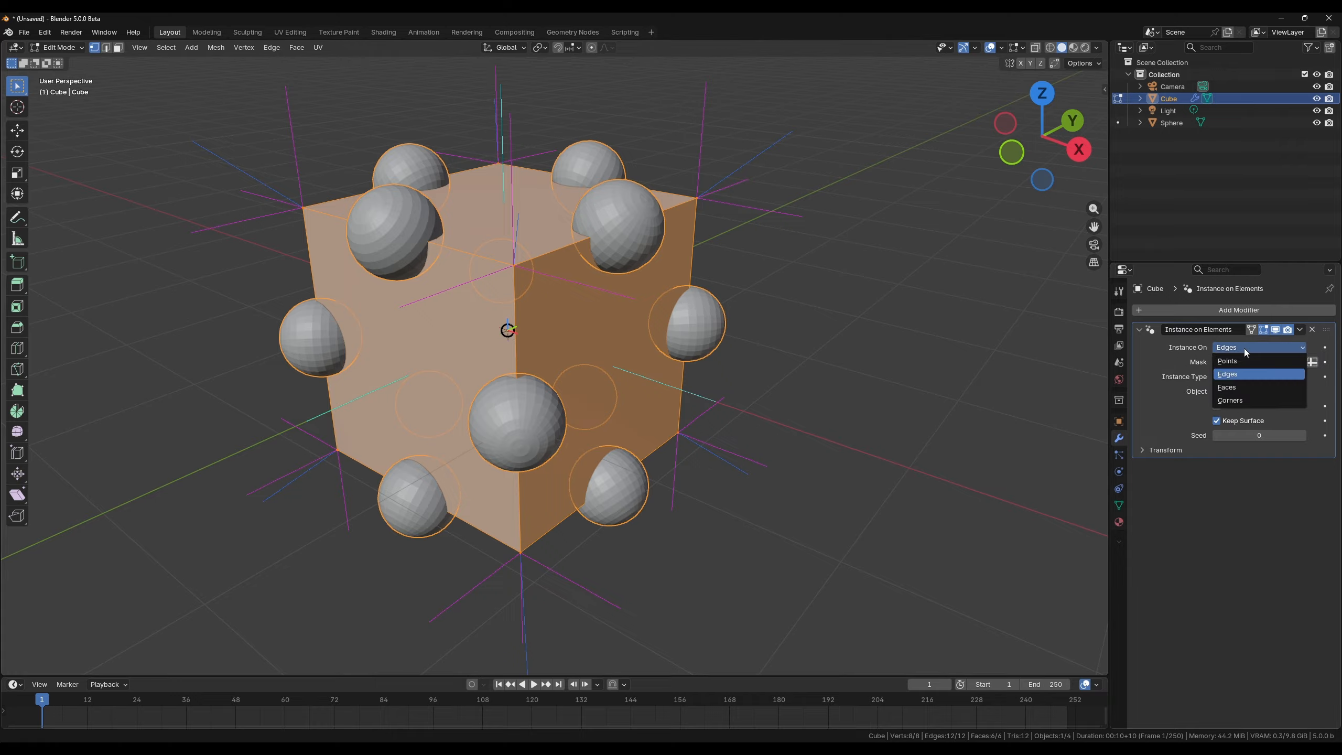
pyautogui.click(1240, 388)
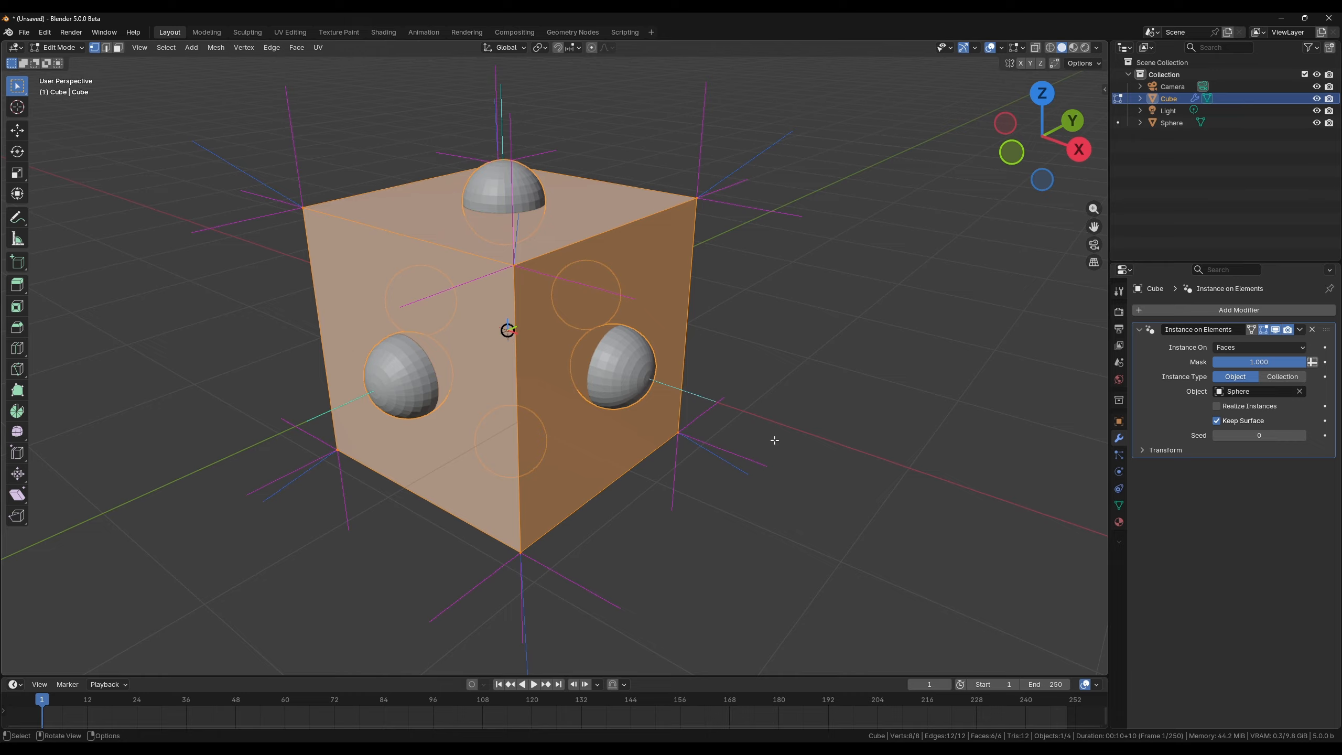
pyautogui.click(1268, 347)
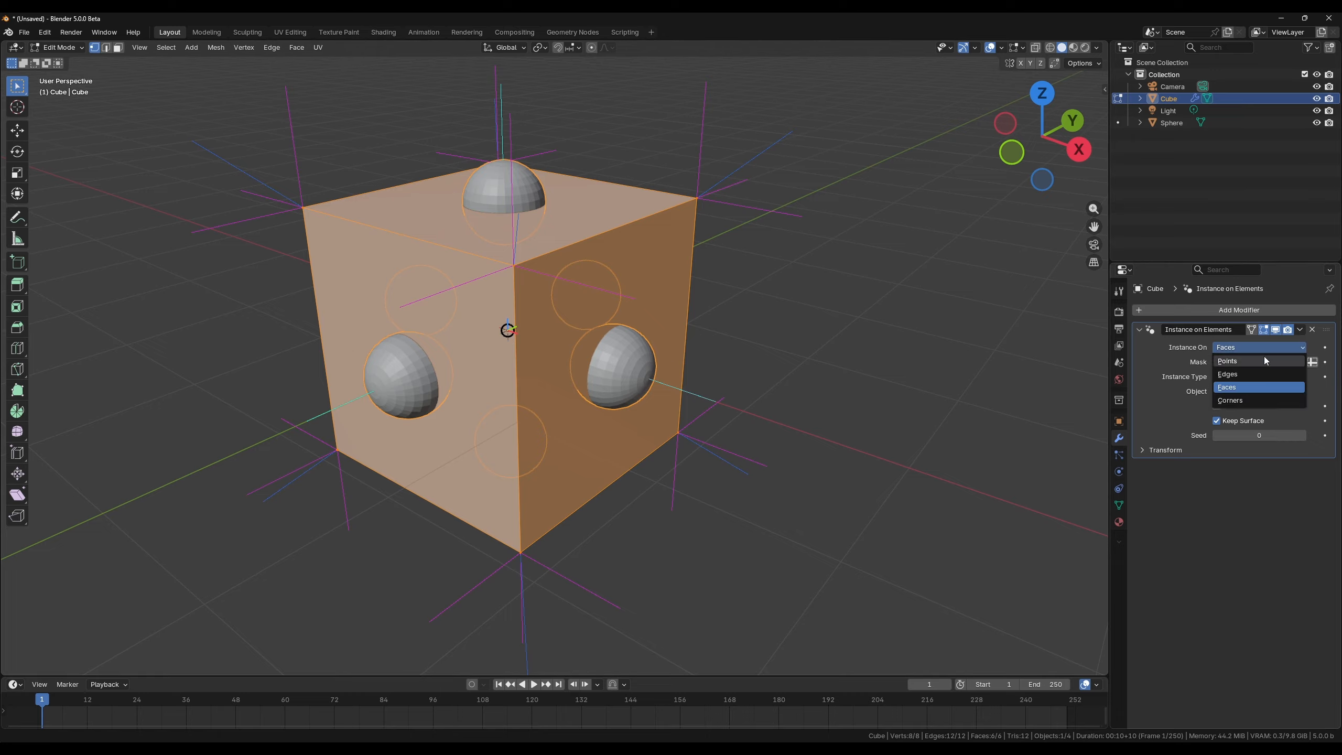
pyautogui.click(1246, 400)
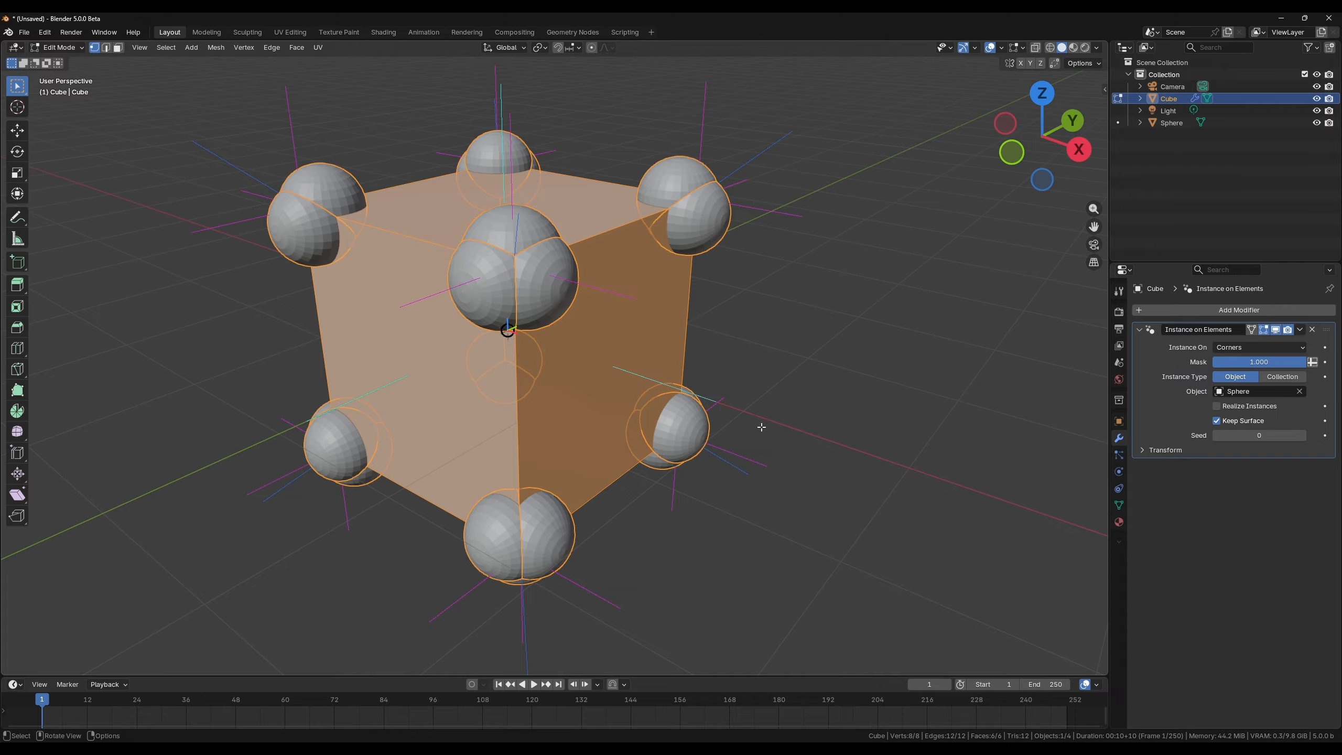
pyautogui.click(1239, 348)
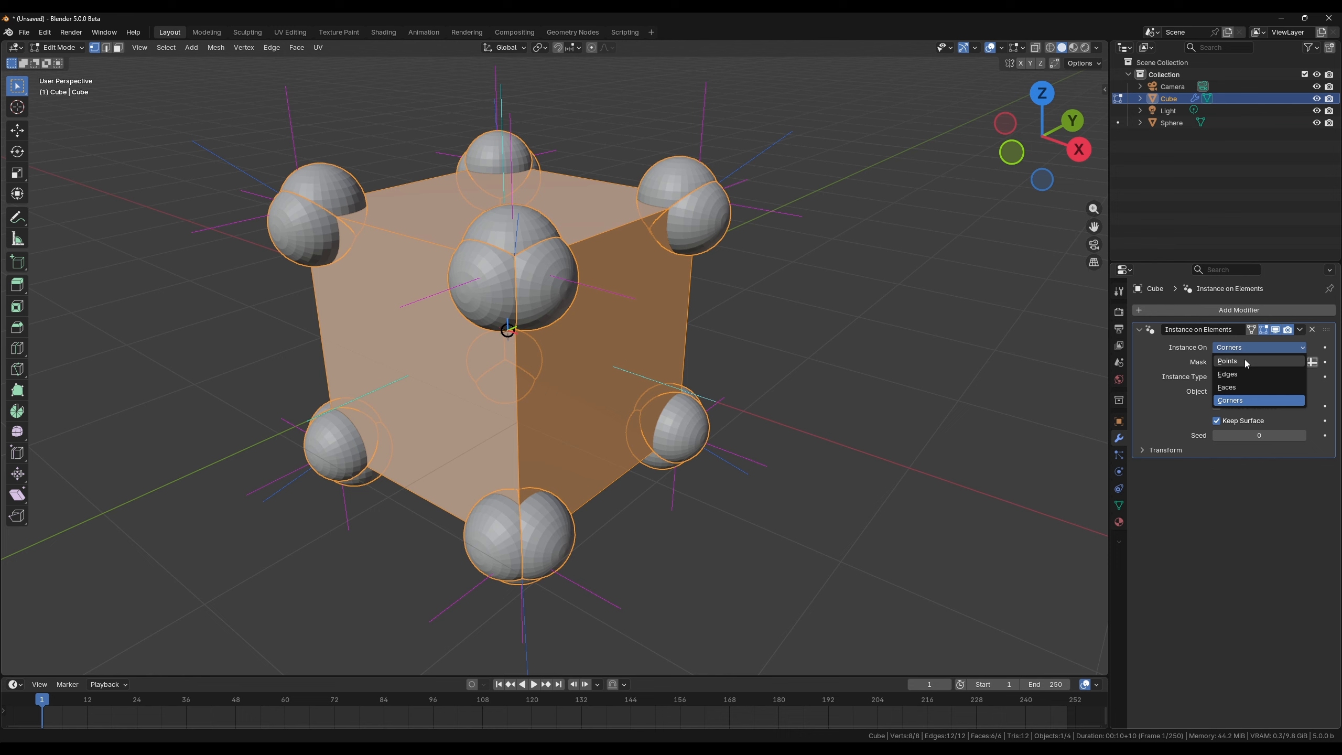
pyautogui.click(1244, 360)
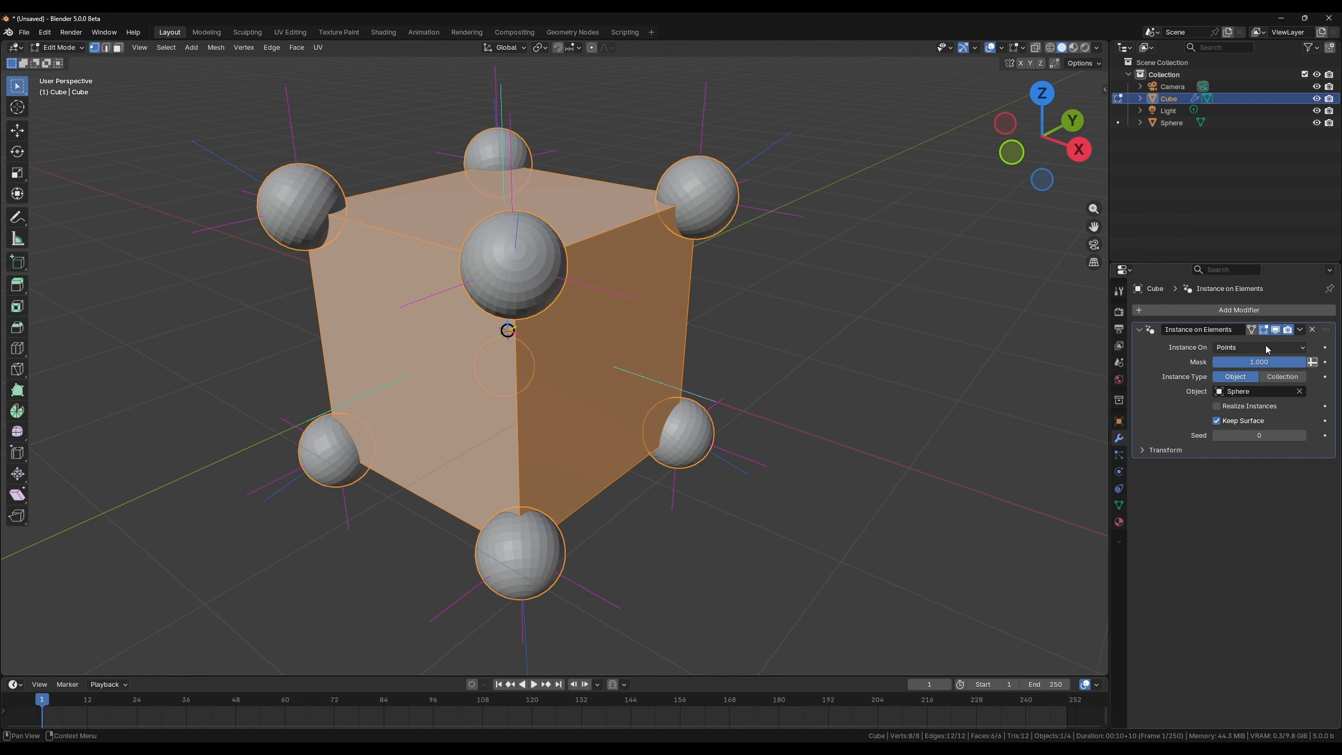
# Step: Try instancing the spheres on the cube's Edges and Faces, and set Instance On to Corners
pyautogui.click(1265, 346)
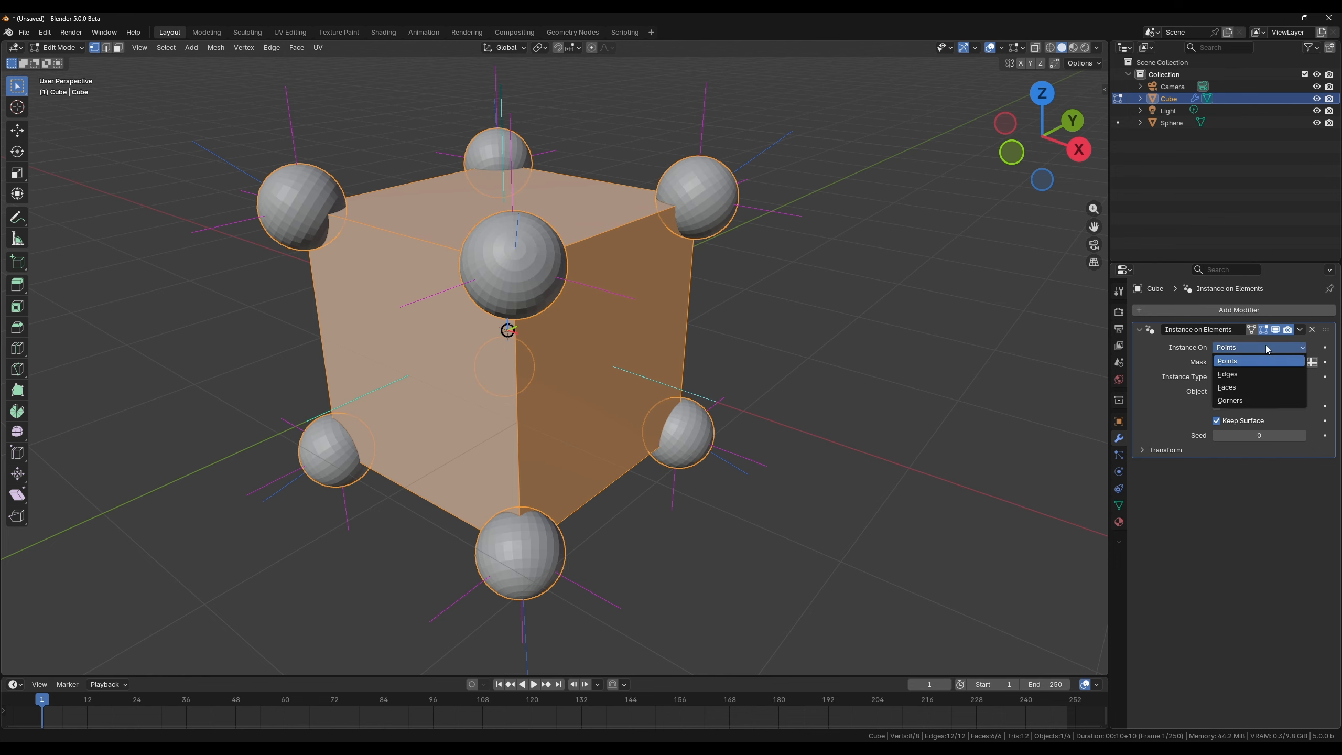
pyautogui.click(1239, 374)
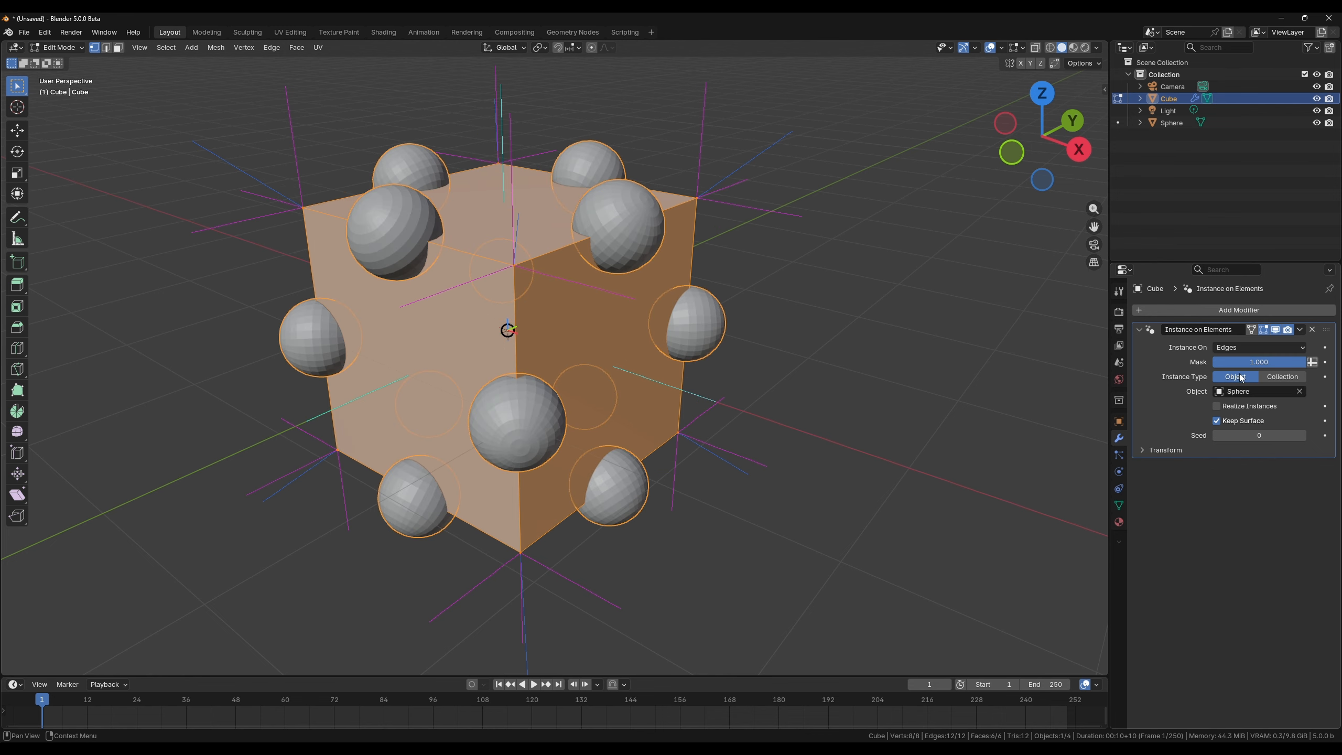
pyautogui.click(1252, 343)
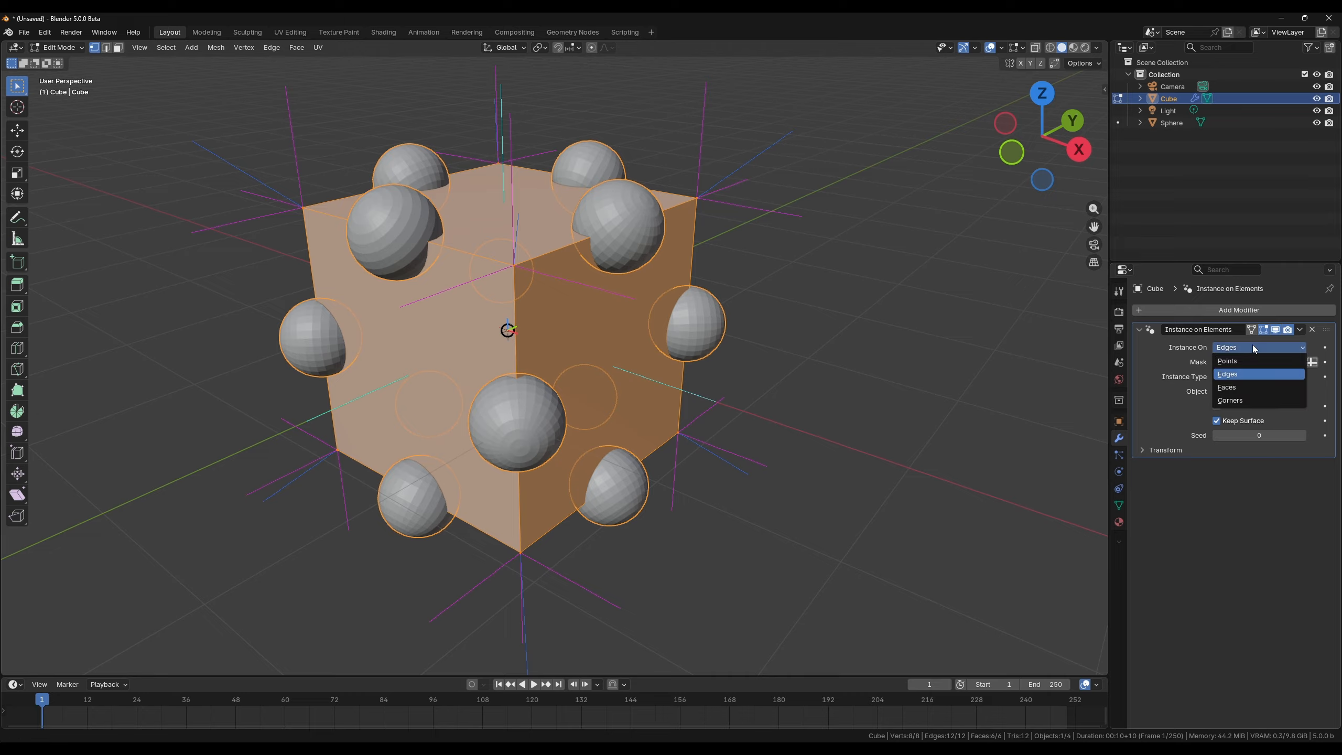
pyautogui.click(1232, 389)
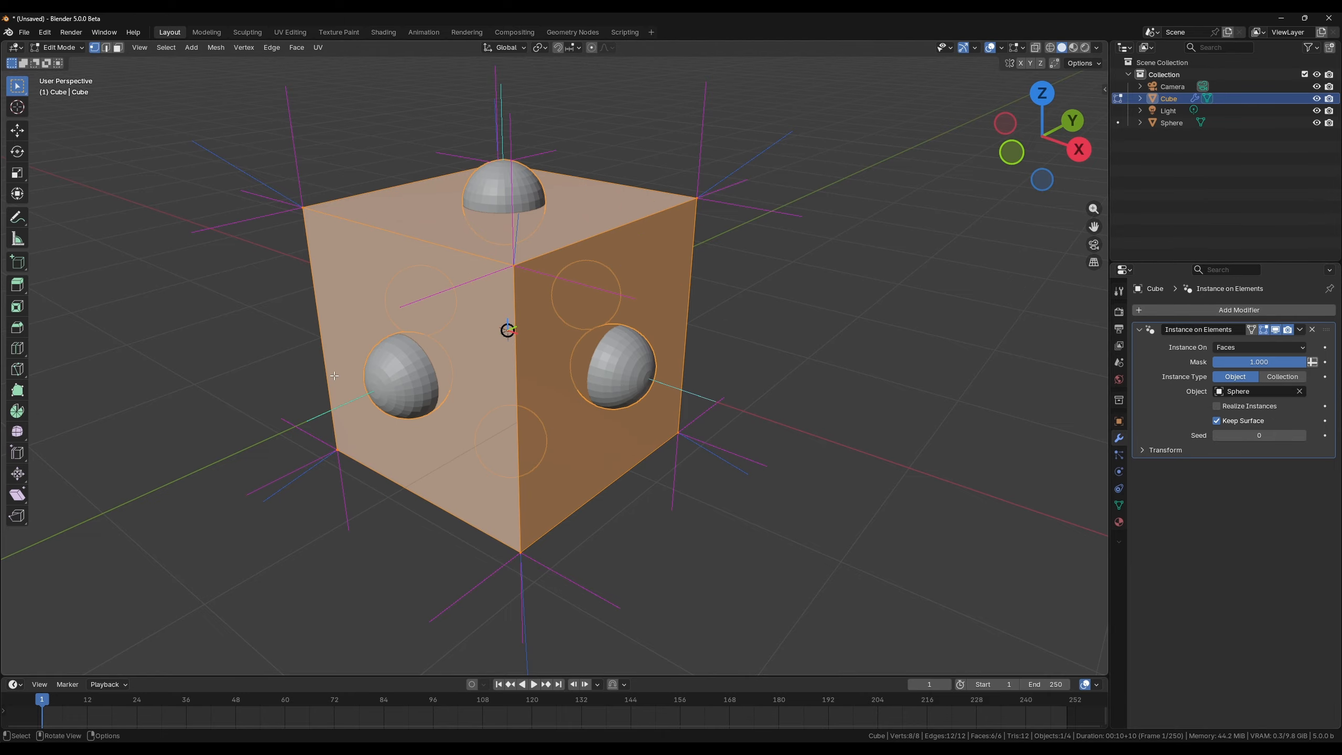
pyautogui.click(1236, 348)
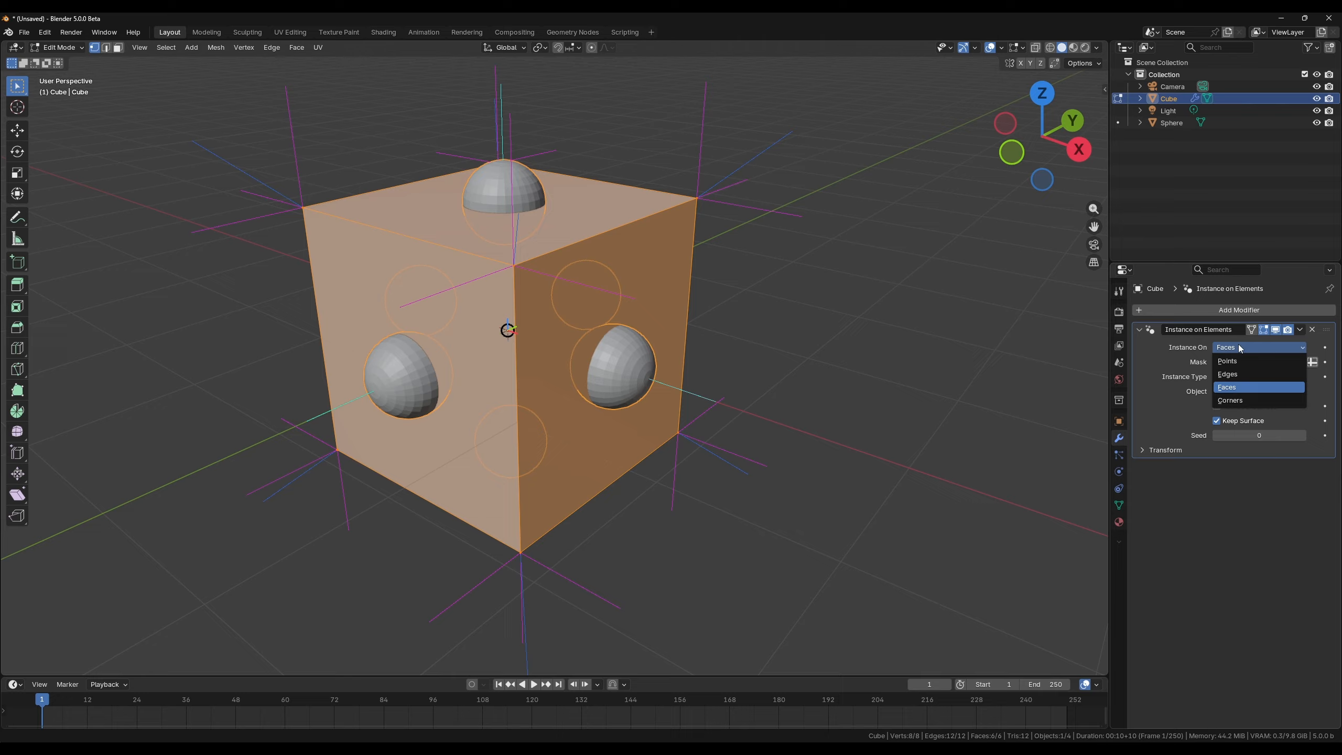
pyautogui.click(1231, 400)
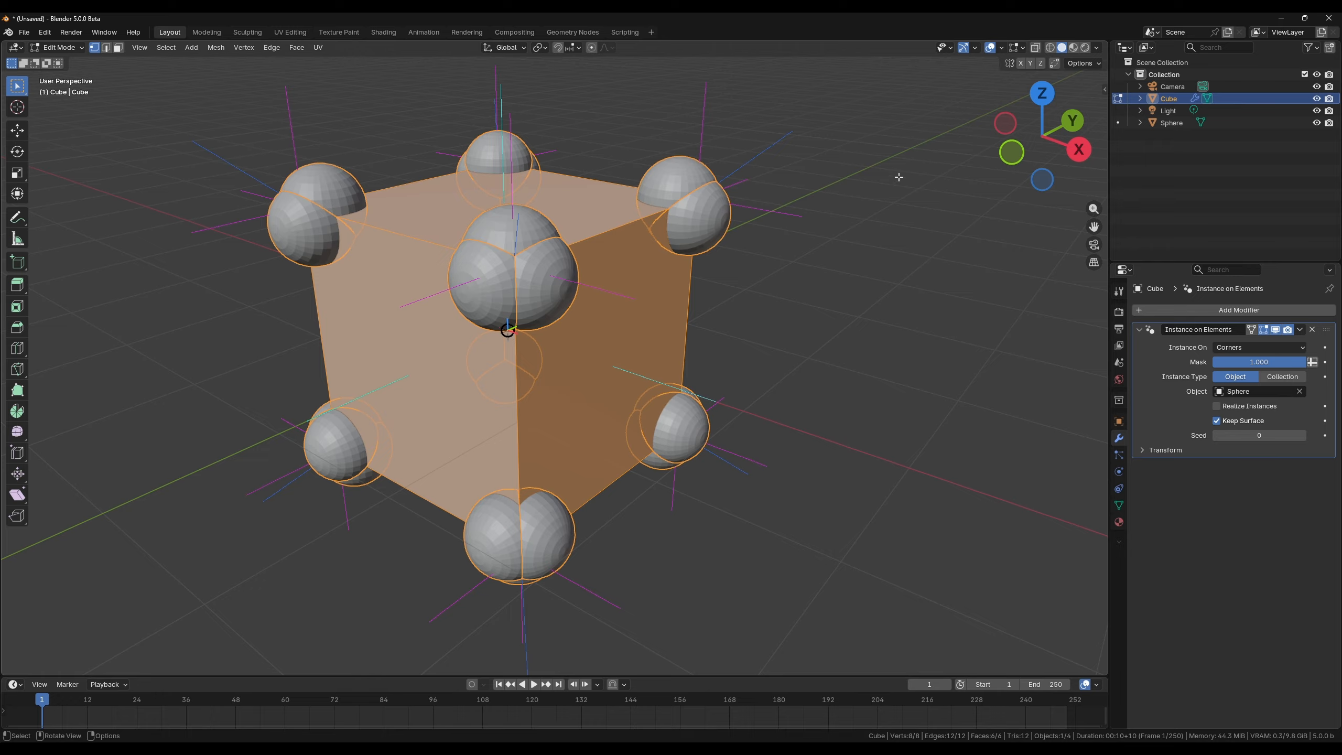
# Step: Hide the cube's vertex, split and face normals in the mesh edit overlays
pyautogui.click(1022, 48)
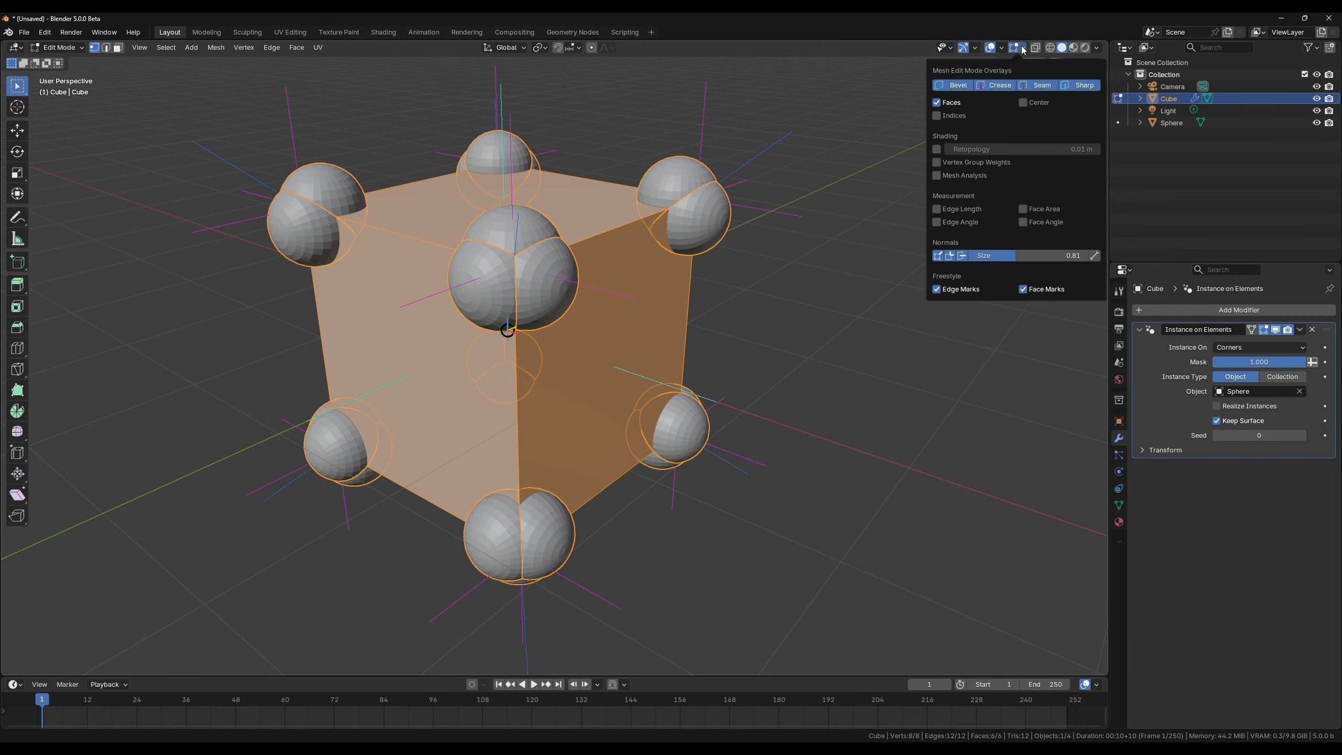
pyautogui.click(962, 255)
pyautogui.click(950, 256)
pyautogui.click(938, 255)
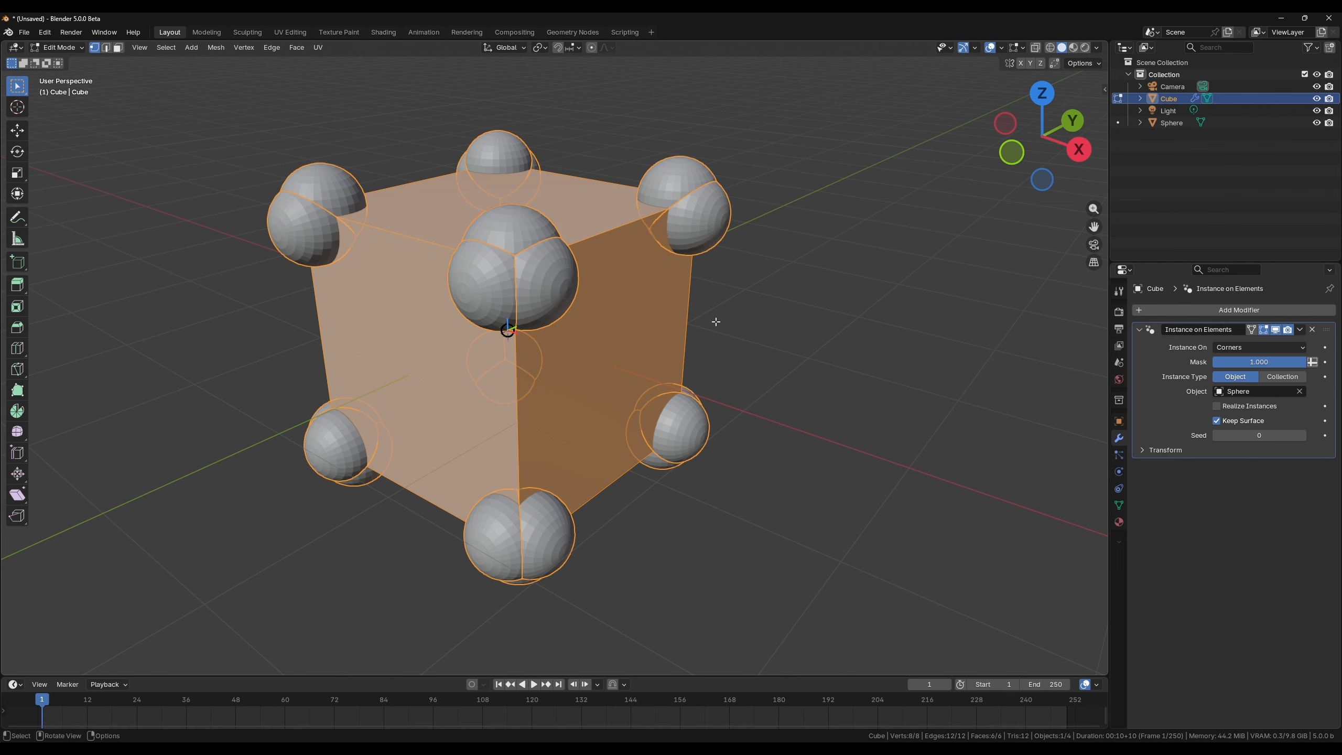
# Step: Return the cube to Object Mode and deselect it
pyautogui.click(70, 48)
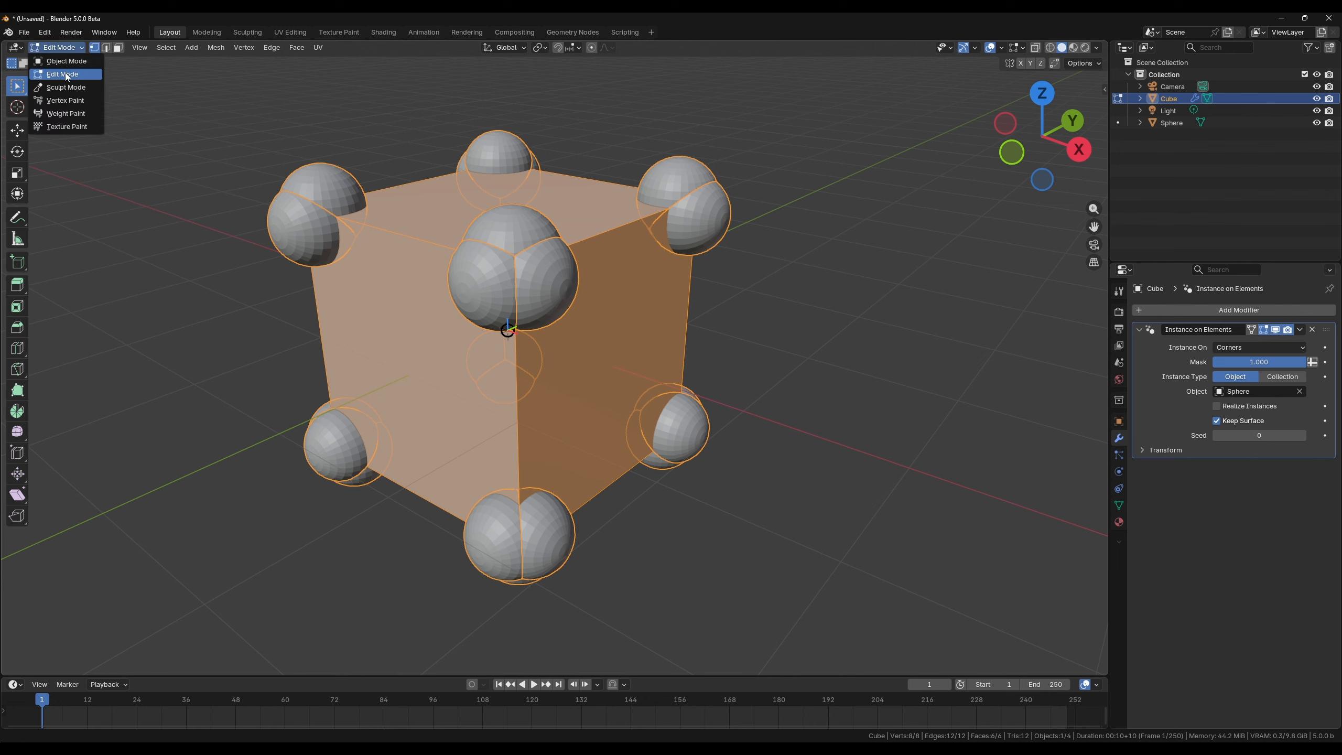
pyautogui.click(68, 61)
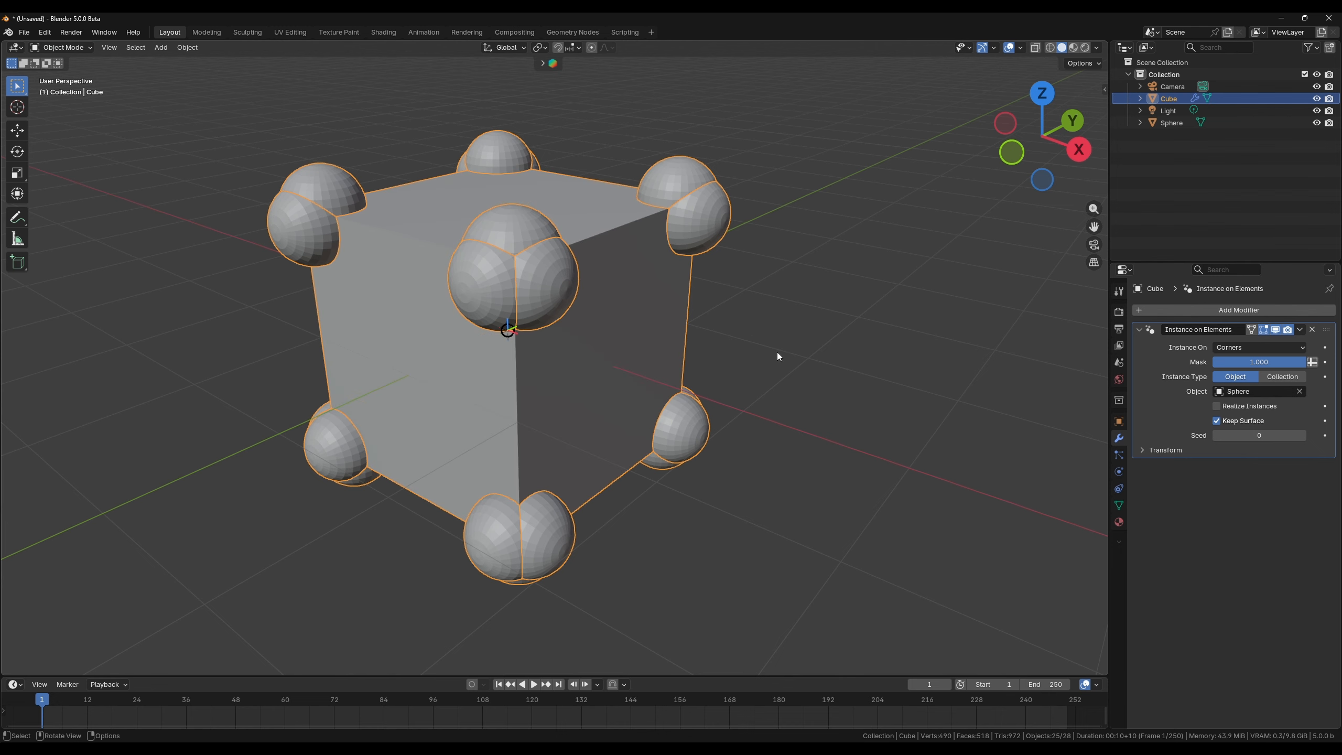
pyautogui.click(835, 344)
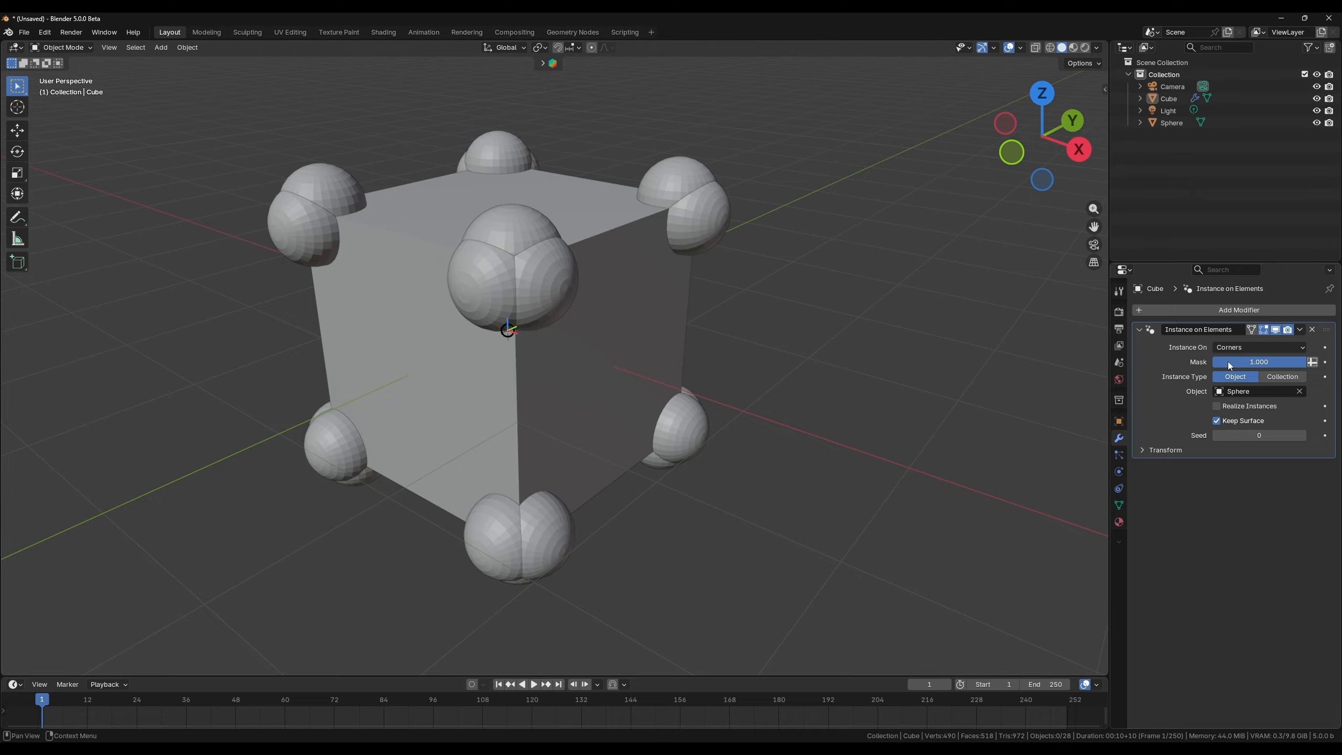
# Step: Try the Instance on Elements modifier's Mask with a Seed of 50, lowering the Mask to 0
pyautogui.moveTo(1241, 363); pyautogui.dragTo(1309, 365)
pyautogui.click(1218, 436)
pyautogui.write('50')
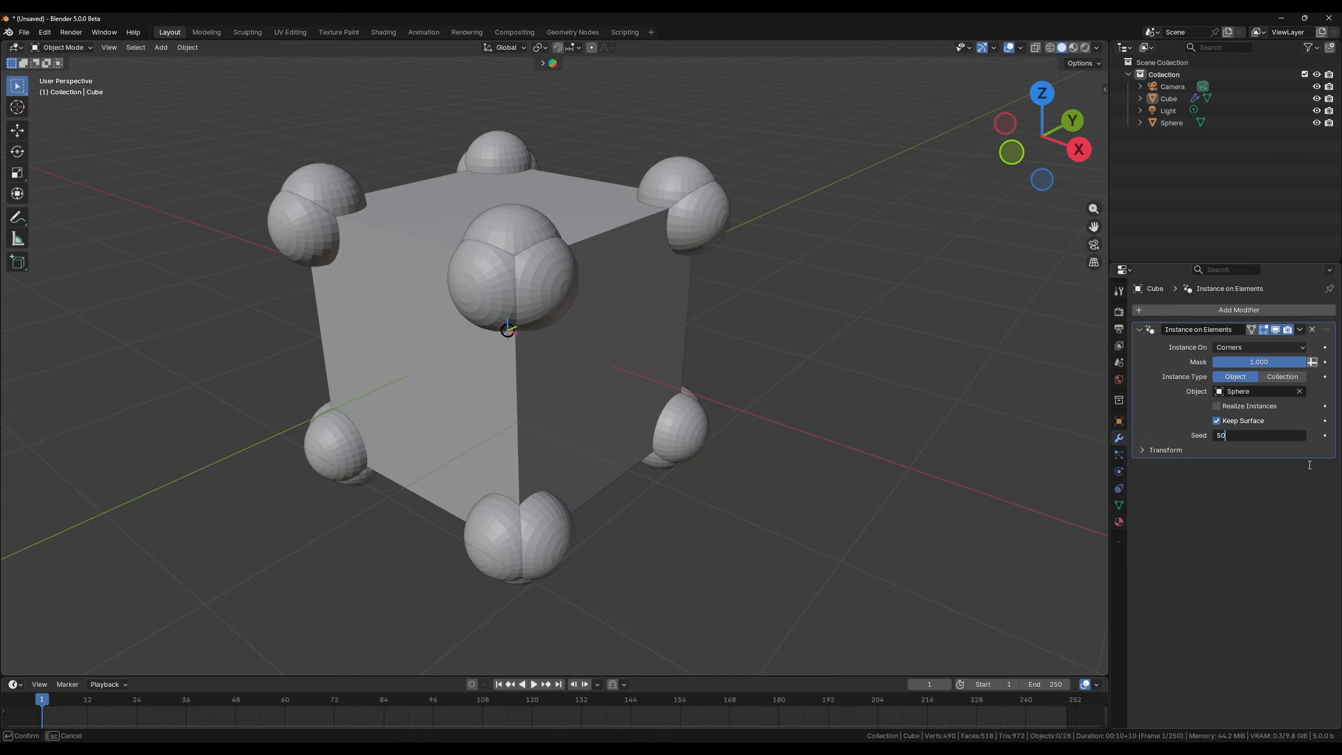
pyautogui.press('Return')
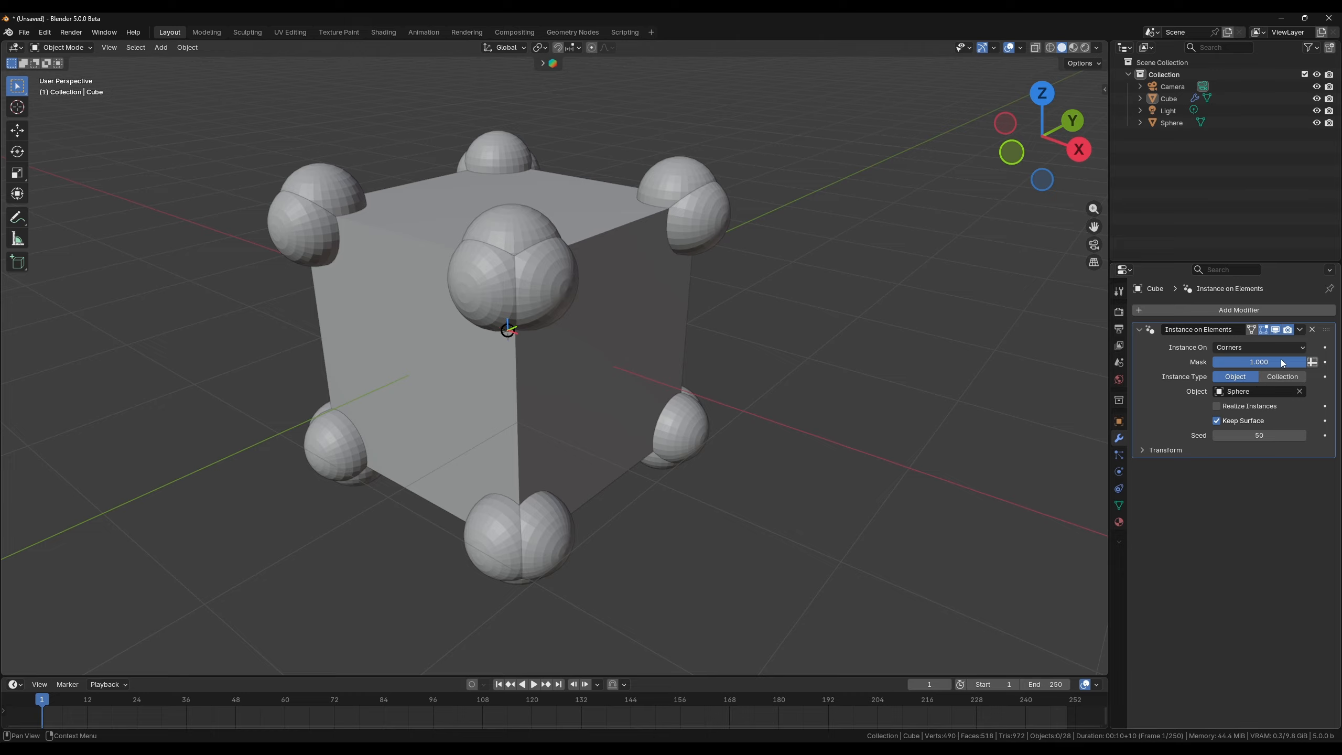
pyautogui.moveTo(1282, 363); pyautogui.dragTo(1210, 361)
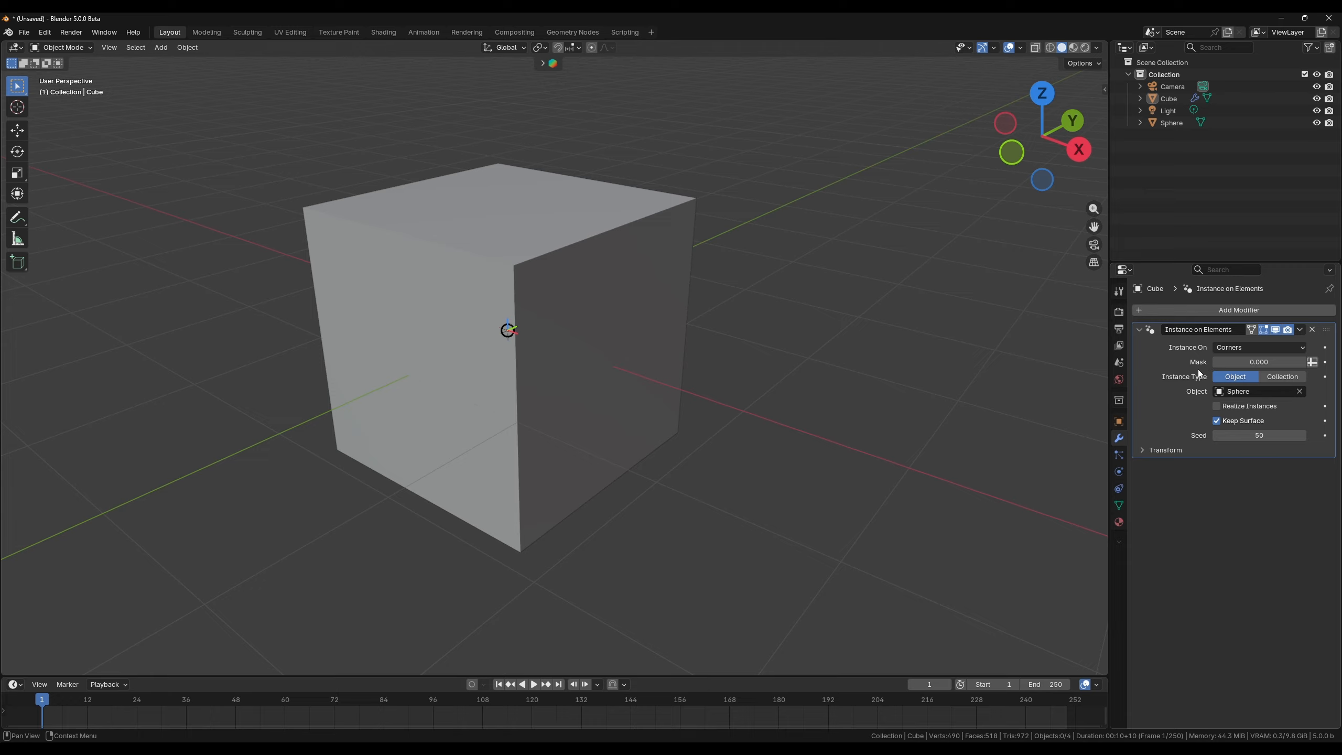
# Step: Set the modifier's Seed to 25 and sweep the Mask back up to 1.000
pyautogui.click(1246, 436)
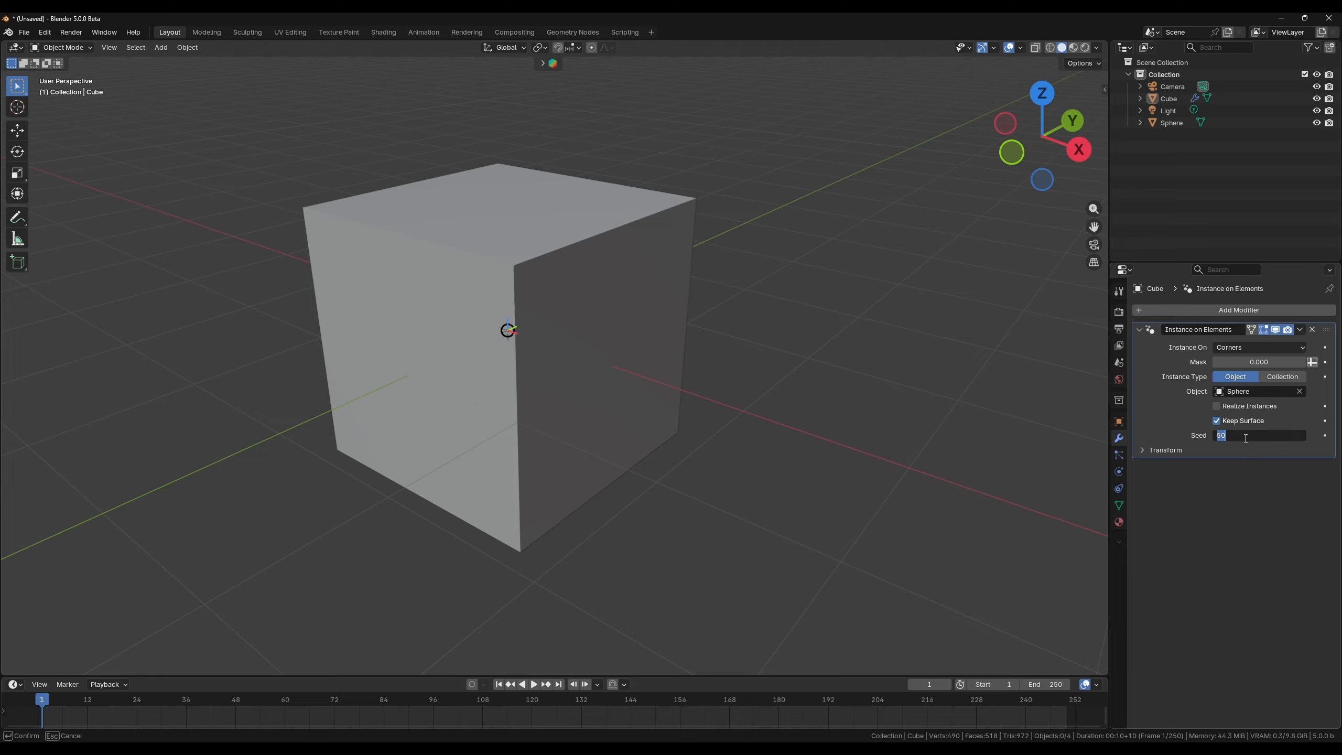
pyautogui.write('25')
pyautogui.press('Return')
pyautogui.moveTo(1236, 363); pyautogui.dragTo(1327, 363)
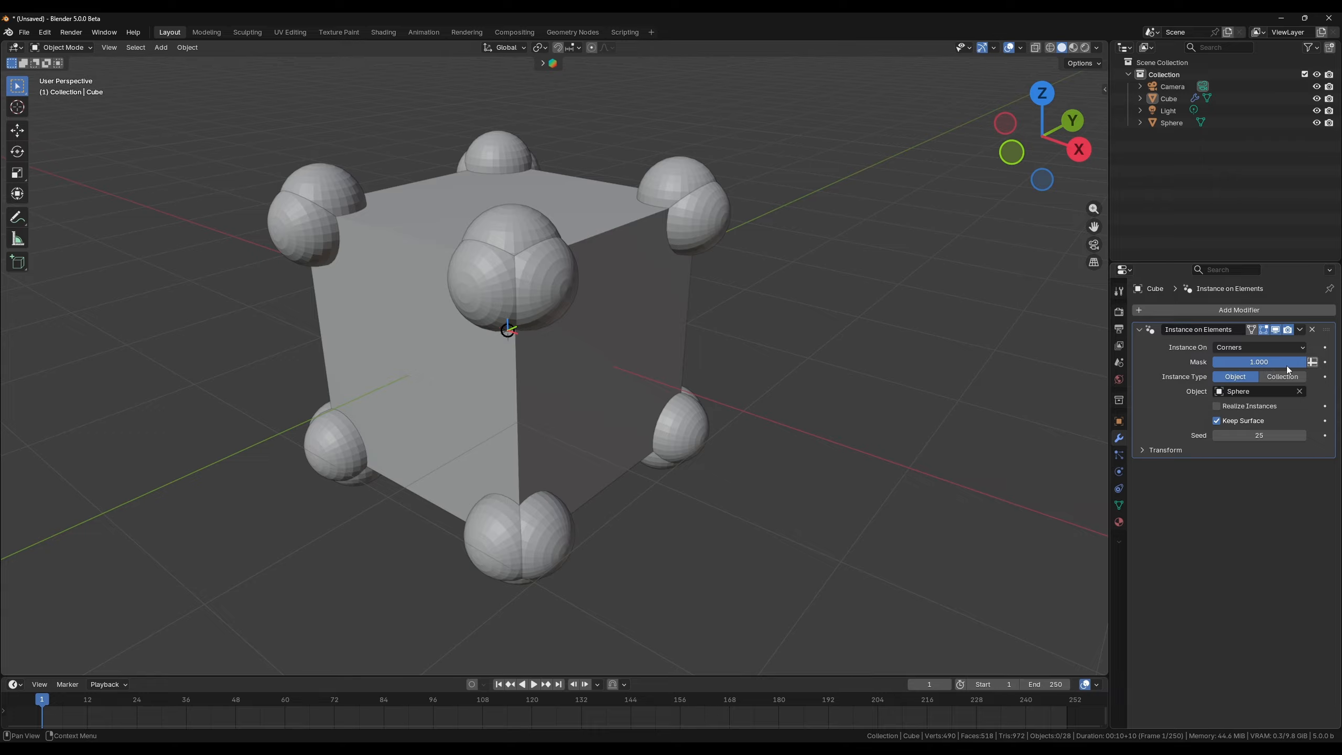
pyautogui.moveTo(1286, 365)
pyautogui.mouseDown()
pyautogui.moveTo(1222, 364)
pyautogui.moveTo(1307, 364)
pyautogui.mouseUp()
# Step: Switch the modifier's Mask input from a value to an attribute and check which attributes are available
pyautogui.click(1312, 361)
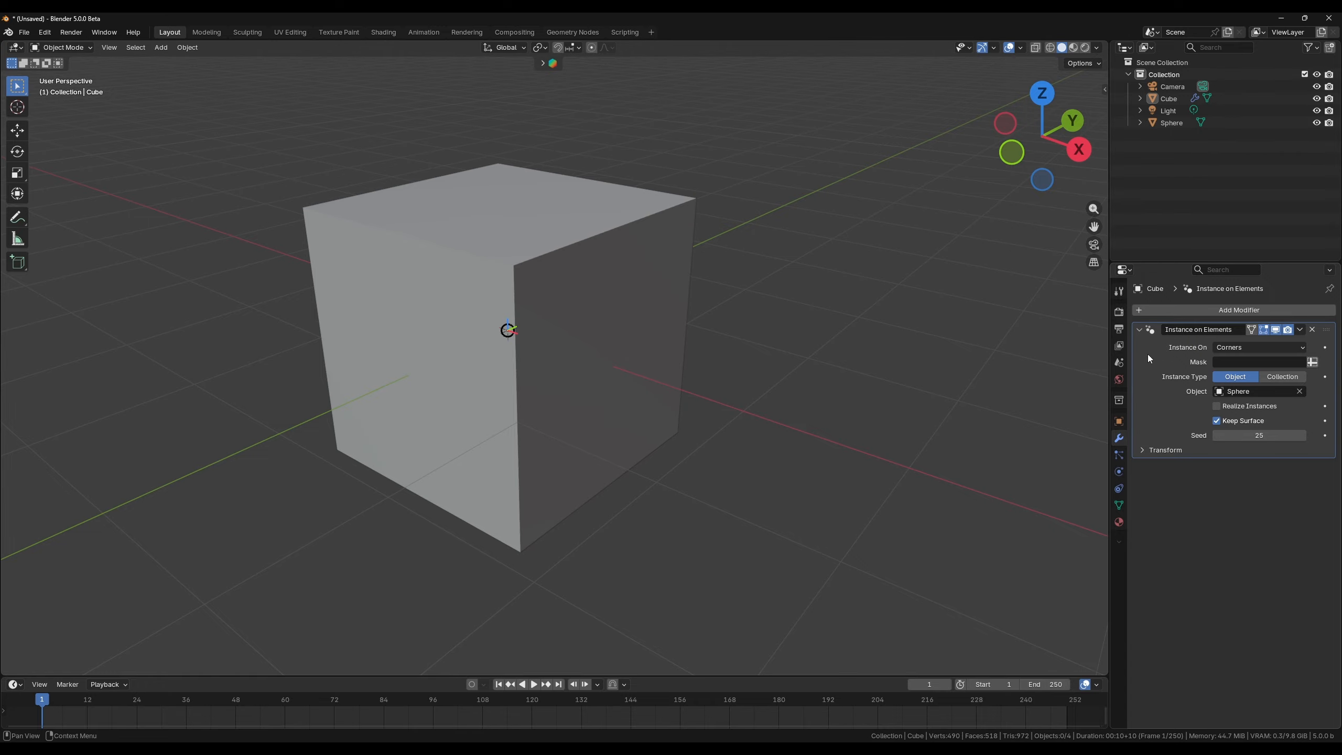
pyautogui.click(1234, 361)
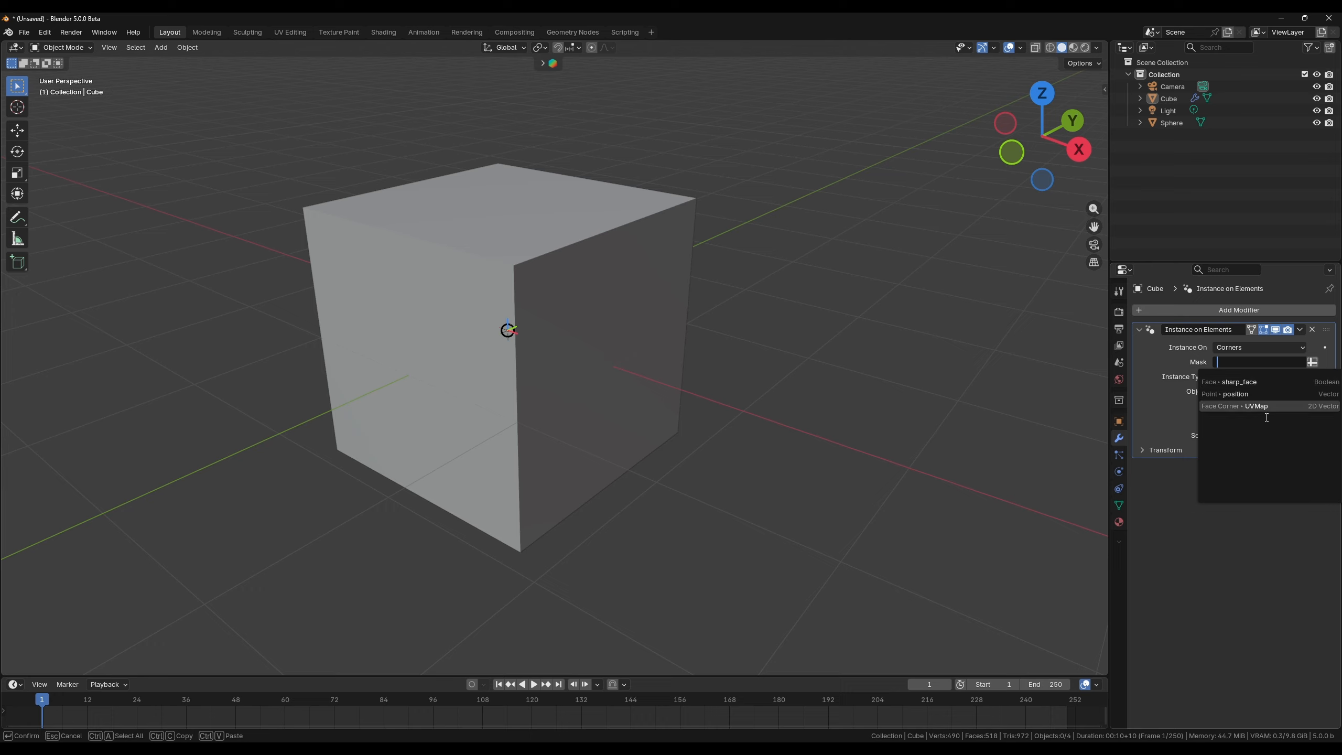
pyautogui.click(1153, 360)
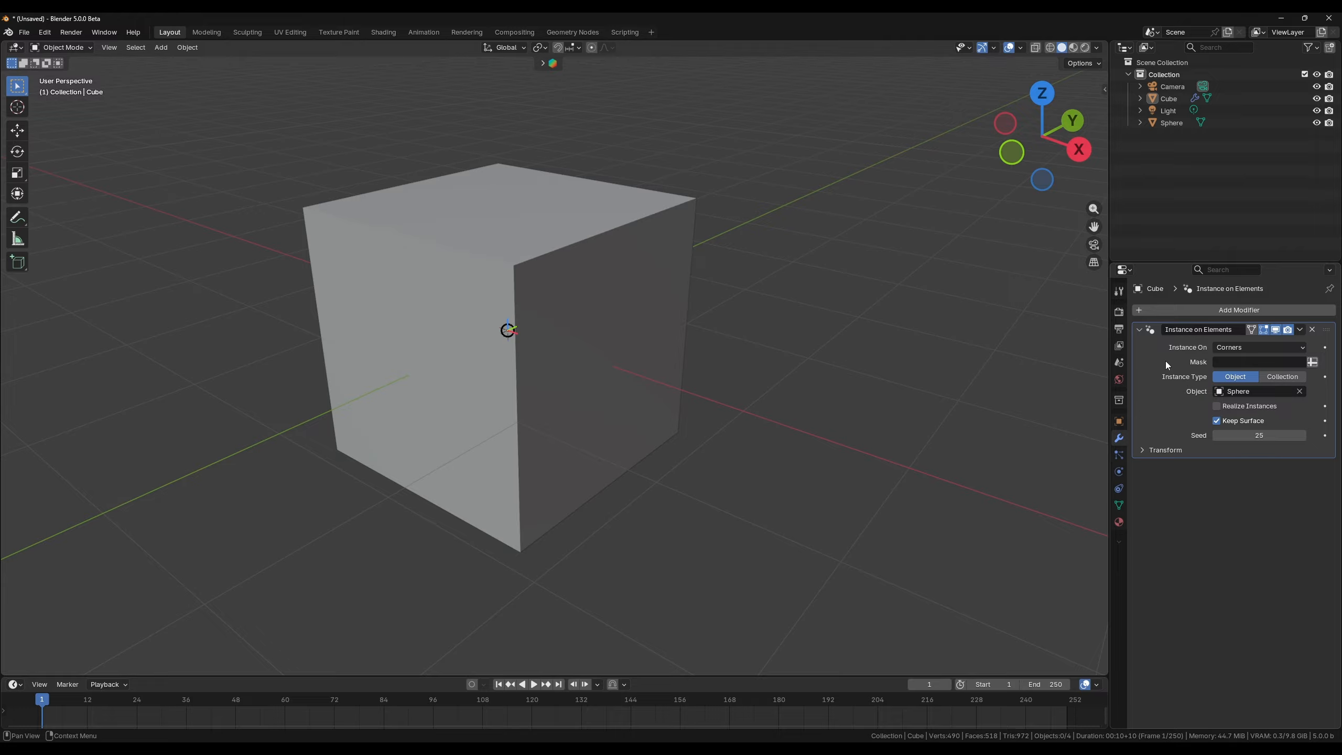
# Step: Select the cube and switch it to Weight Paint mode
pyautogui.click(595, 235)
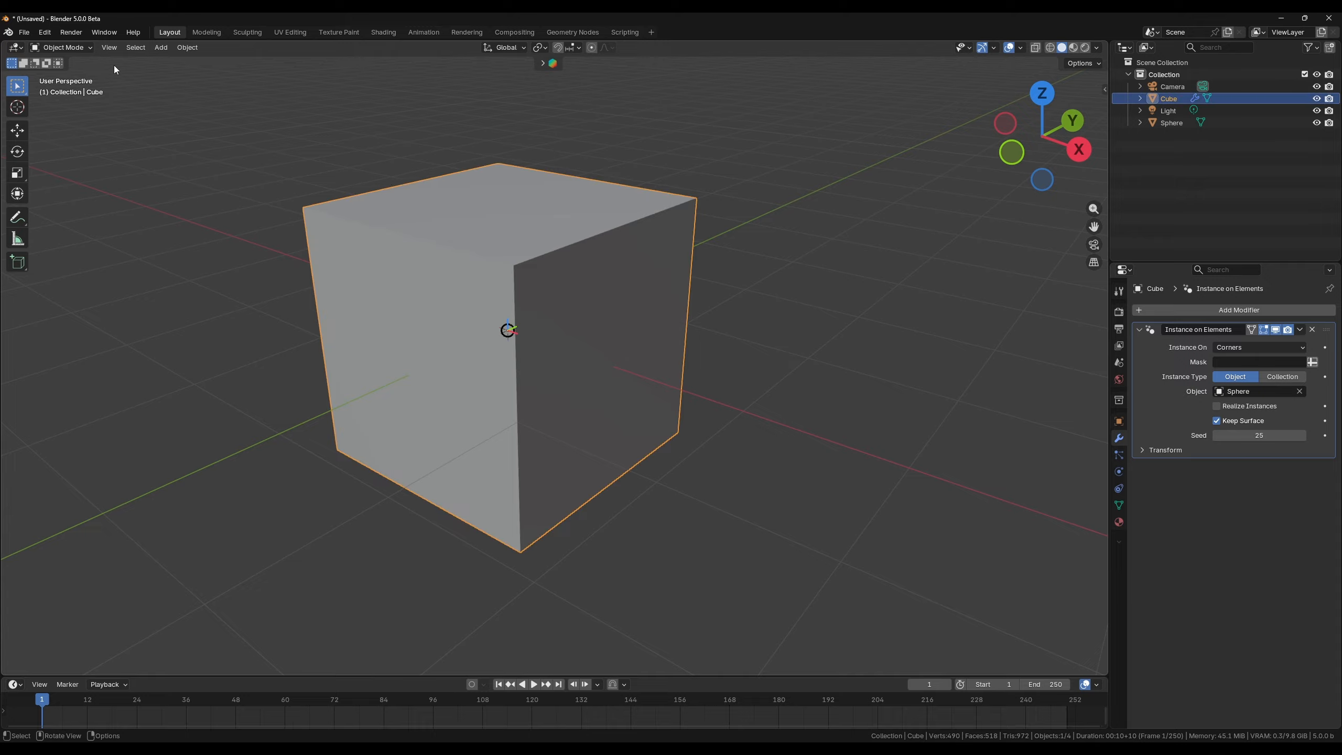
pyautogui.click(77, 47)
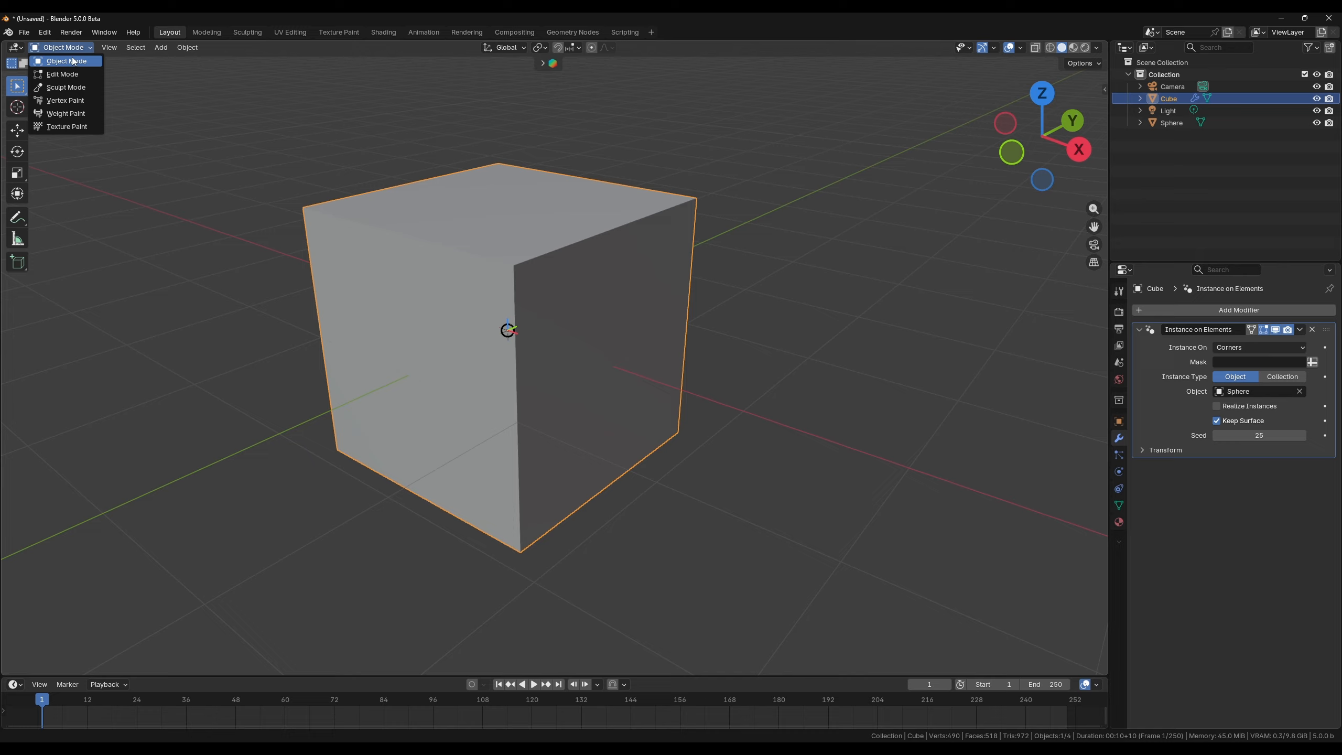
pyautogui.click(64, 114)
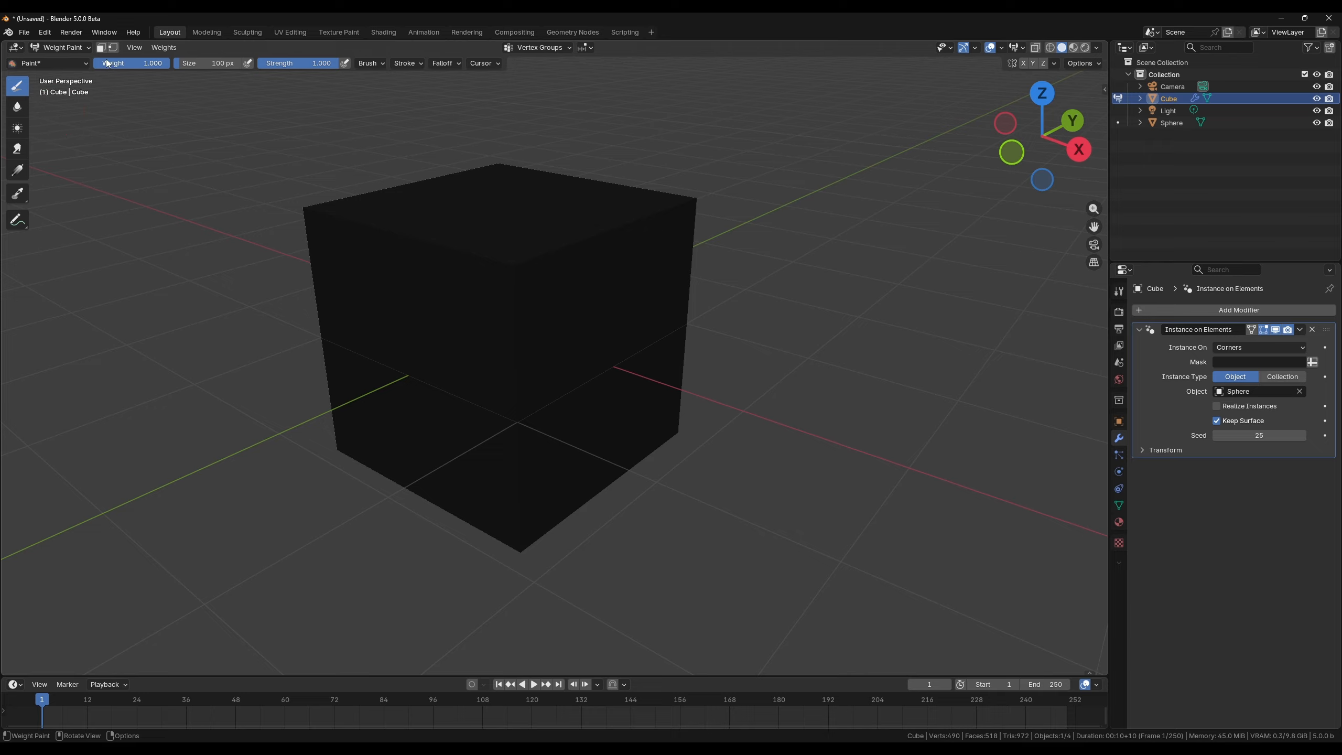
# Step: Paint the four corners of the cube's +X face with a brush weight and strength of 1.000
pyautogui.click(696, 202)
pyautogui.click(695, 202)
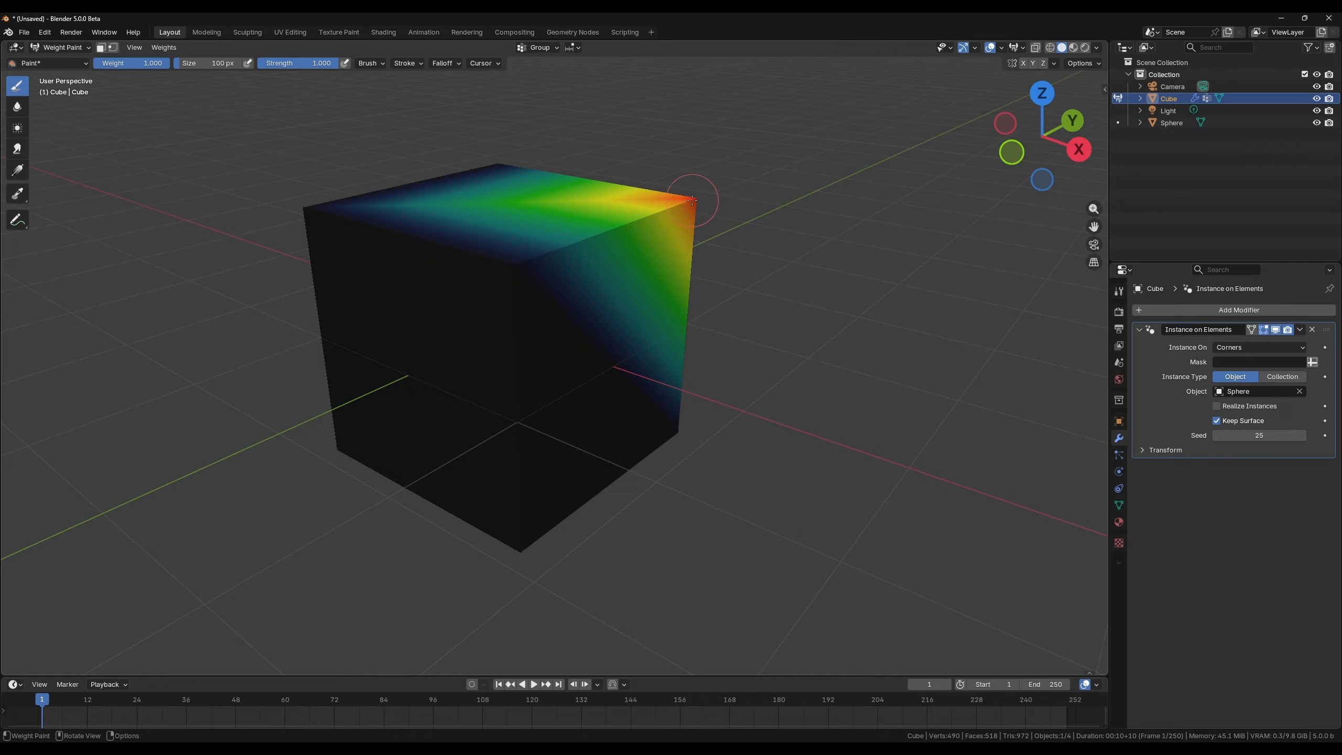
pyautogui.click(521, 262)
pyautogui.click(522, 263)
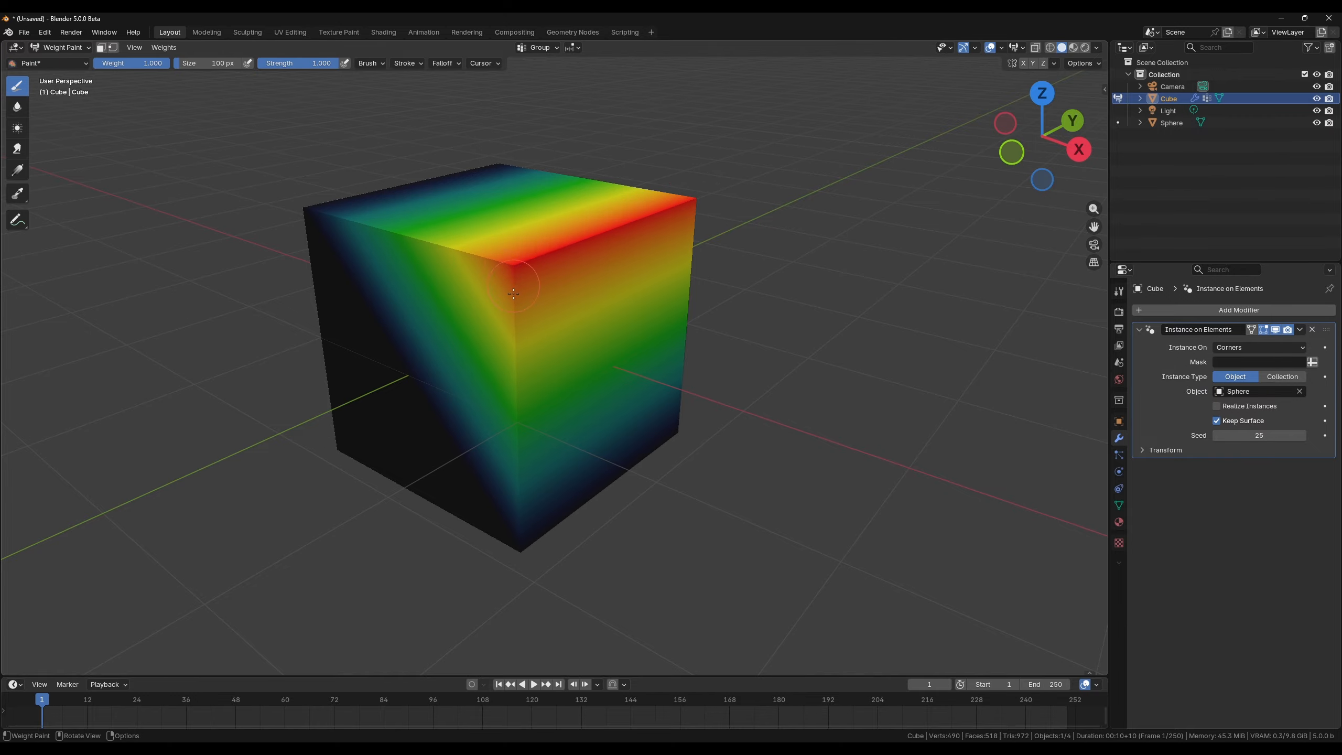
pyautogui.click(525, 548)
pyautogui.click(525, 547)
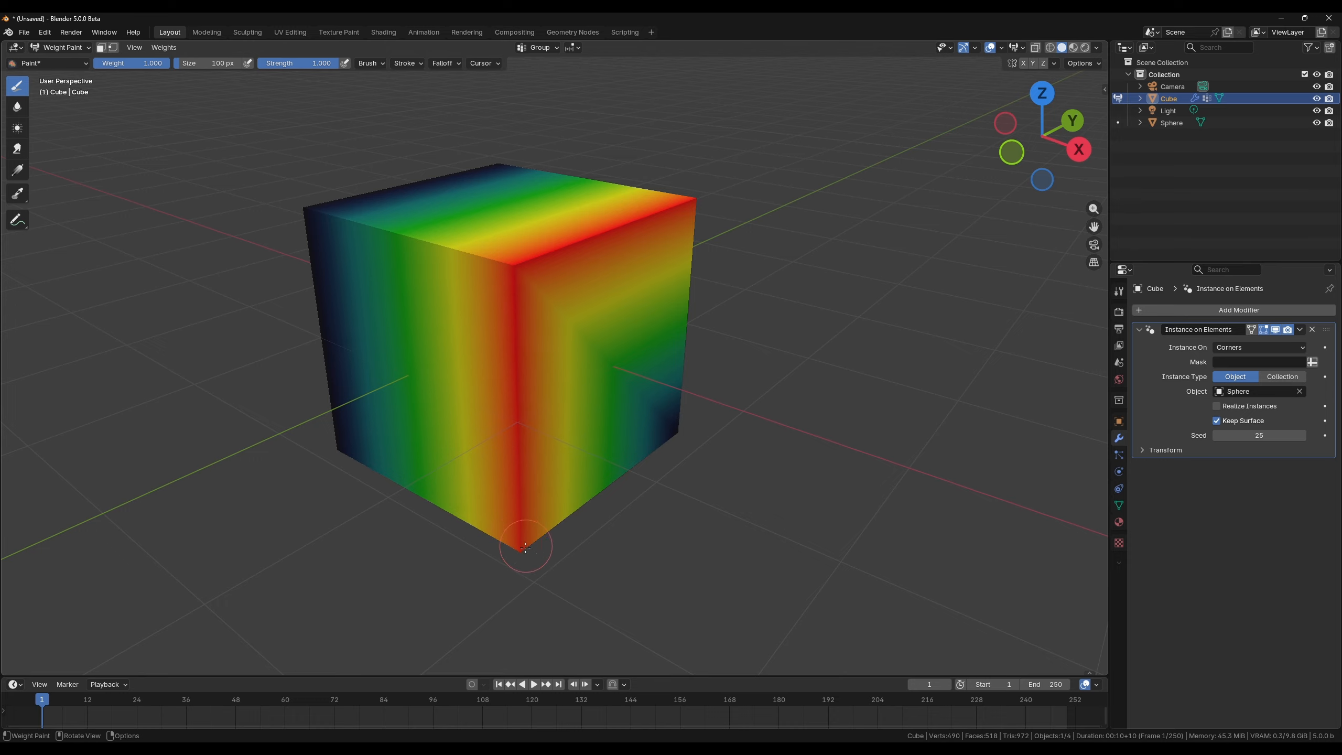
pyautogui.click(682, 440)
pyautogui.click(684, 441)
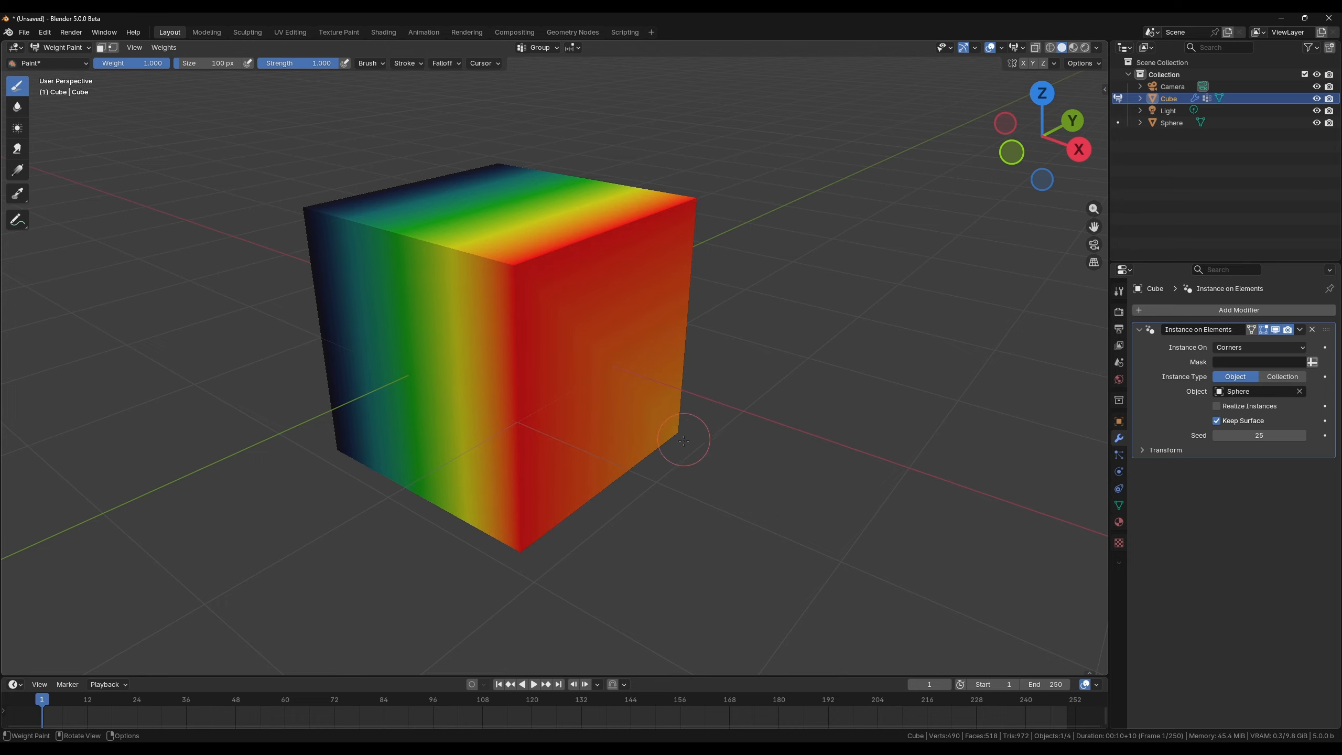
pyautogui.click(683, 440)
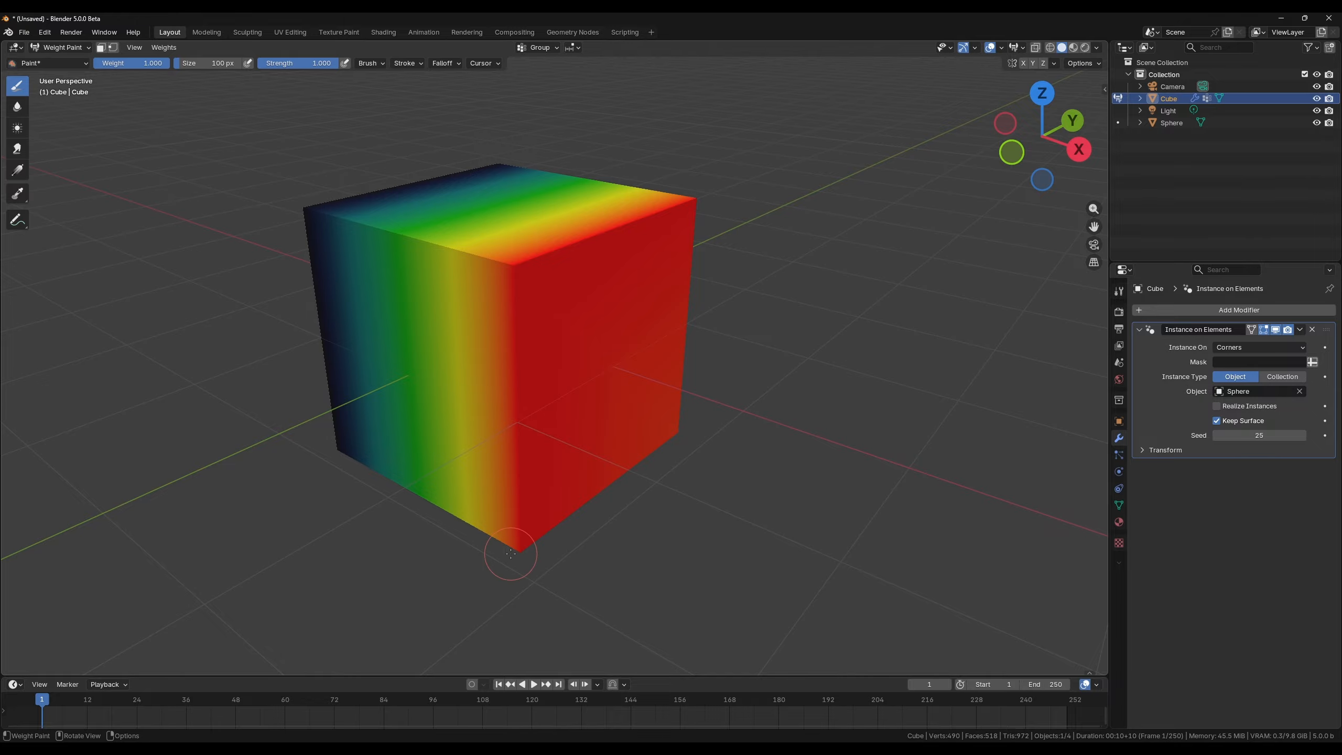
# Step: Use the painted Group vertex group as the Mask attribute of the Instance on Elements modifier
pyautogui.moveTo(623, 442)
pyautogui.mouseDown(button='middle')
pyautogui.moveTo(675, 426)
pyautogui.moveTo(689, 447)
pyautogui.mouseUp(button='middle')
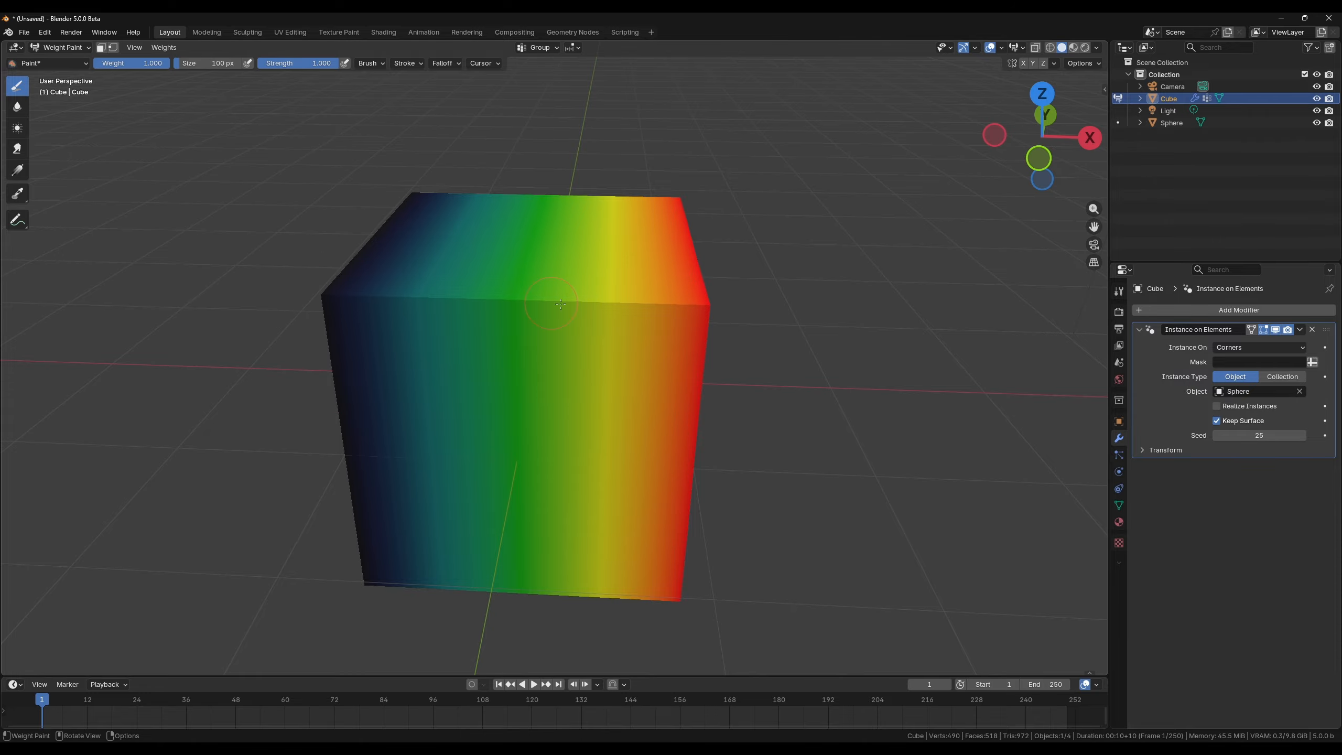
pyautogui.moveTo(802, 324); pyautogui.dragTo(761, 333, button='middle')
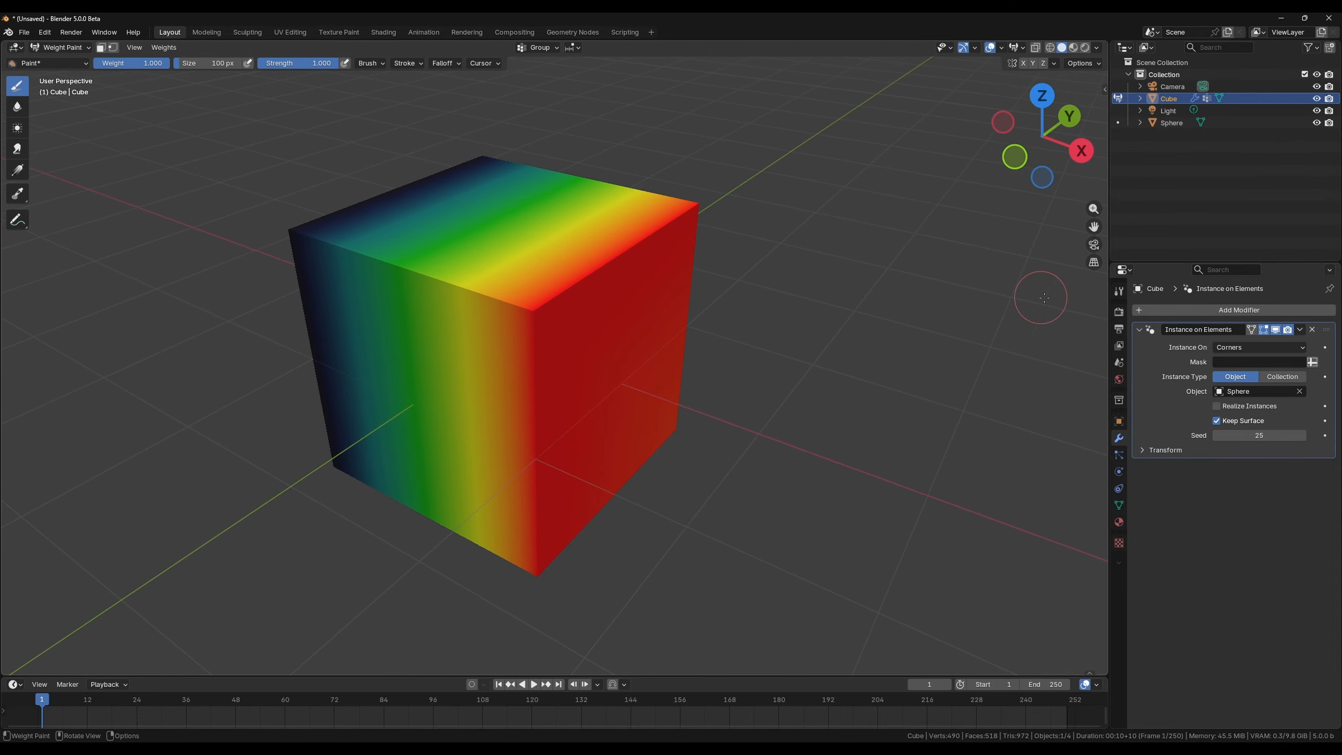
pyautogui.click(1236, 363)
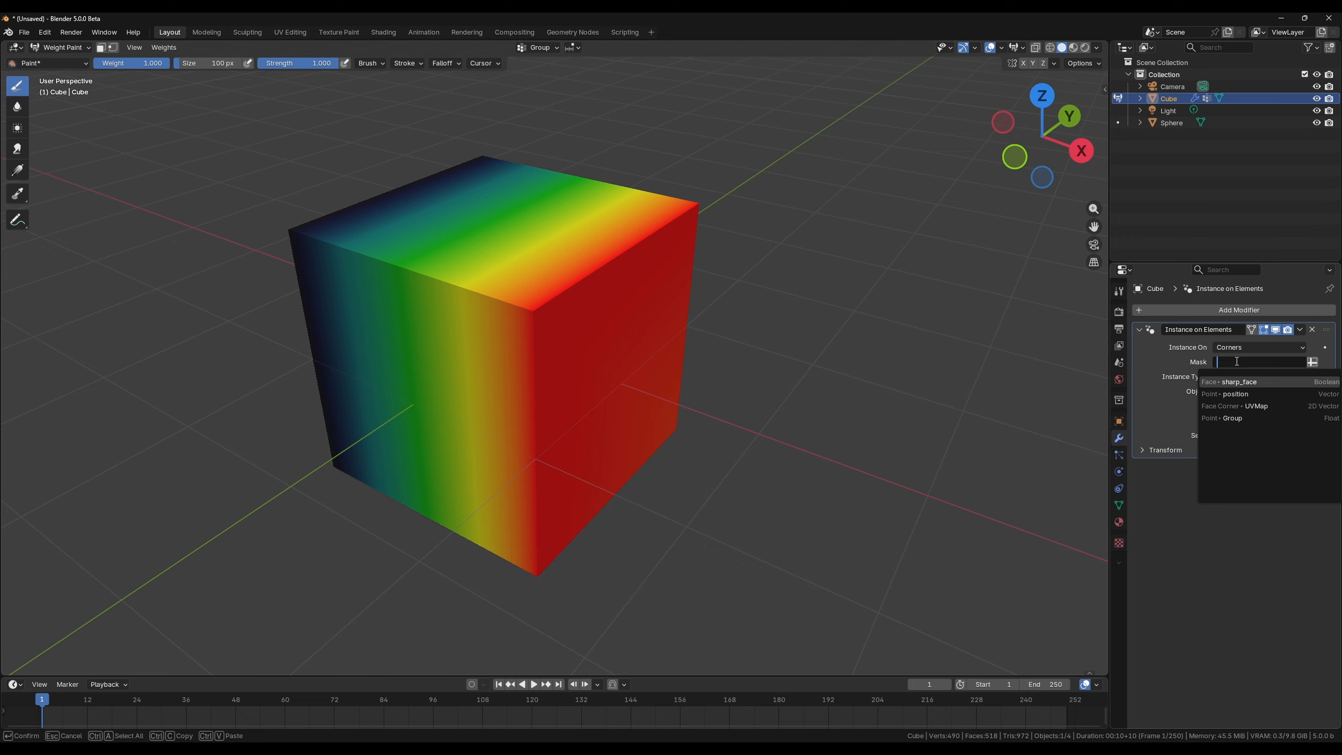
pyautogui.click(1263, 418)
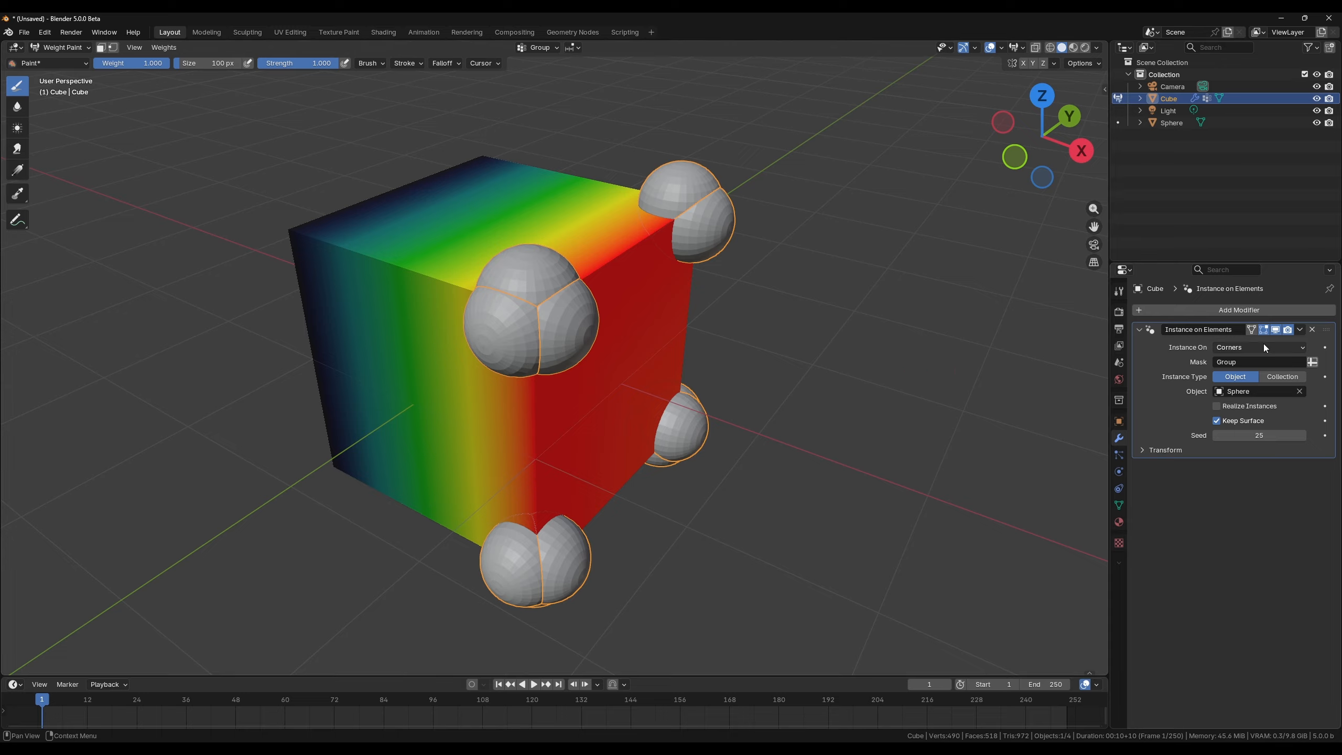
# Step: Try instancing the masked spheres on Points, set Instance On to Edges, and inspect them around the cube
pyautogui.click(1246, 348)
pyautogui.click(1239, 361)
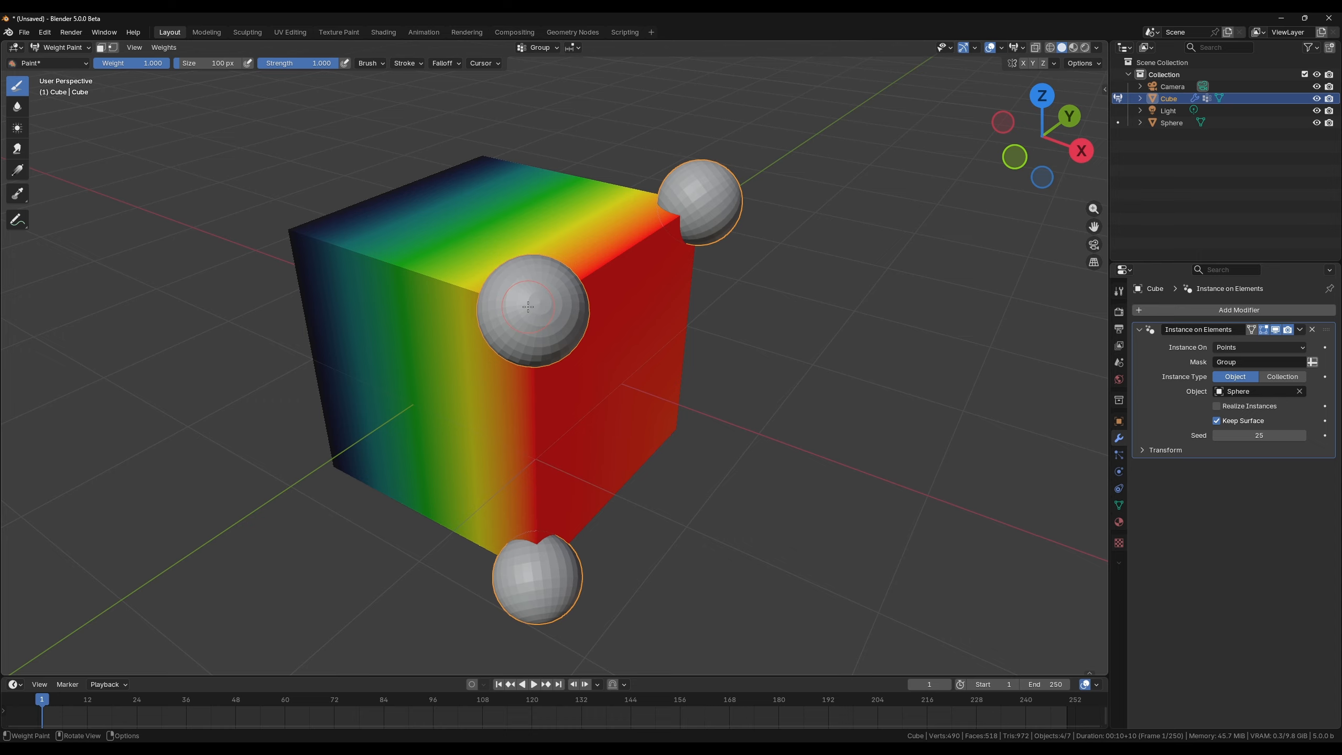
pyautogui.moveTo(528, 307); pyautogui.dragTo(583, 308, button='middle')
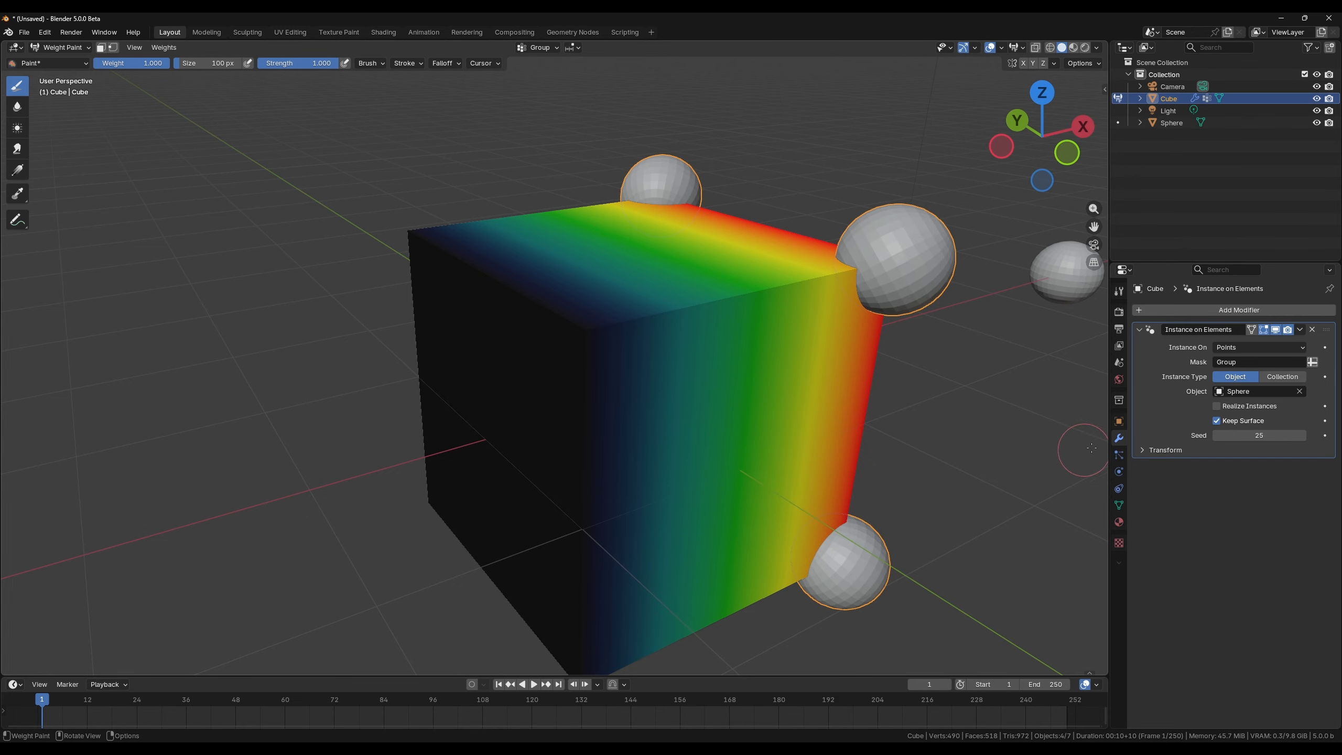
pyautogui.click(1252, 347)
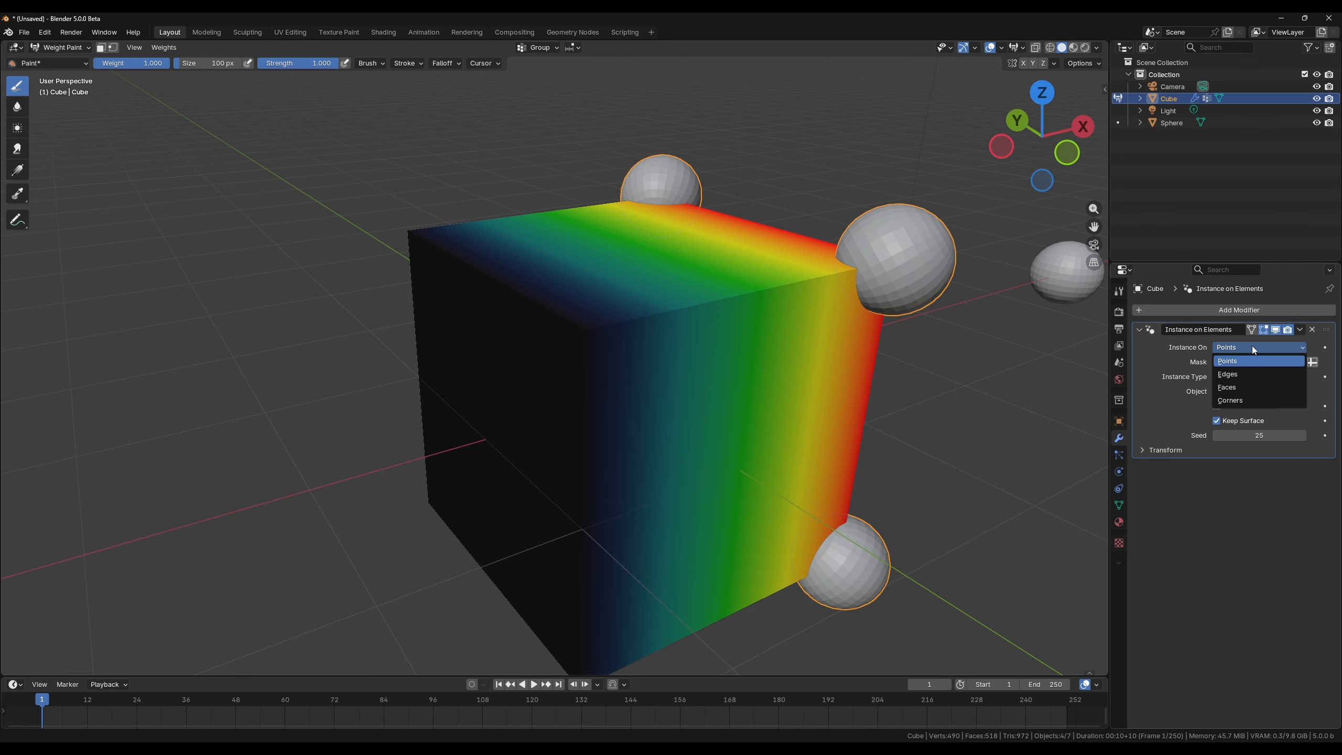
pyautogui.click(1234, 374)
pyautogui.moveTo(666, 303); pyautogui.dragTo(561, 311, button='middle')
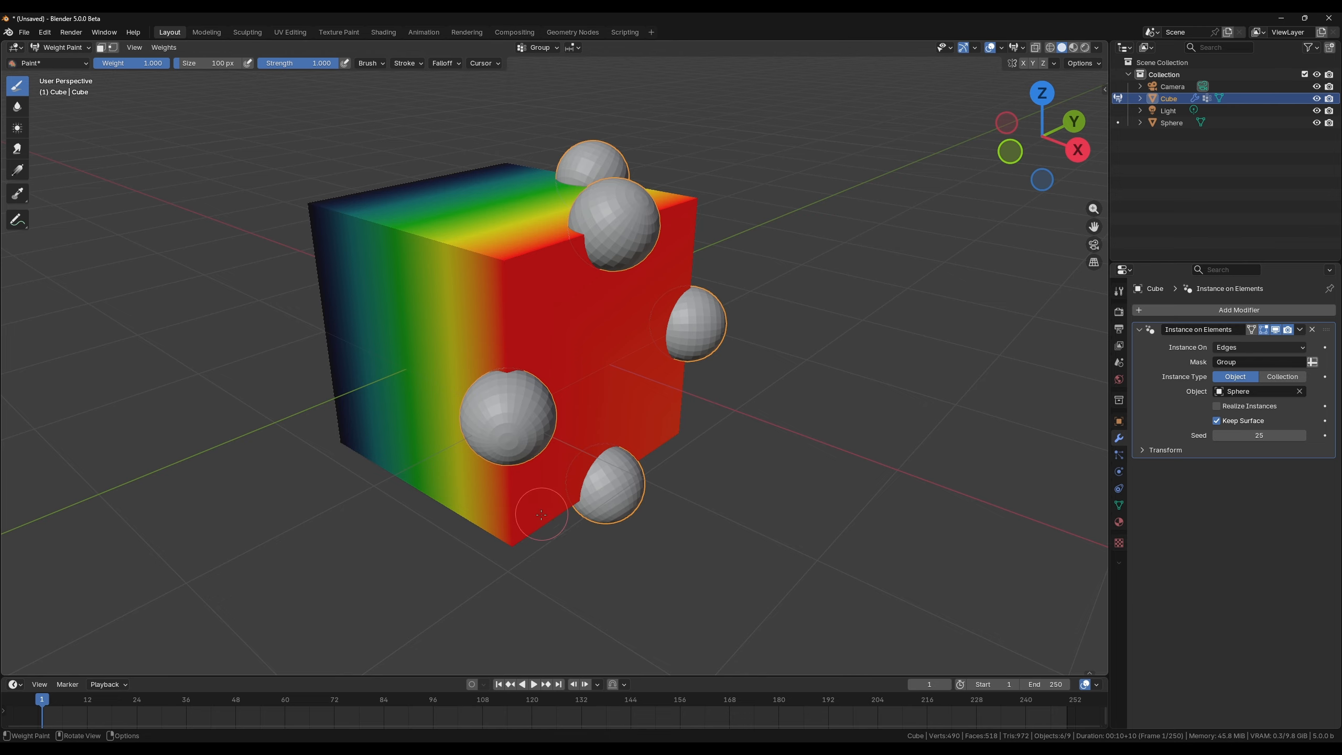
# Step: Set Instance On to Faces and inspect the masked spheres from several sides of the cube
pyautogui.moveTo(460, 360); pyautogui.dragTo(739, 278, button='middle')
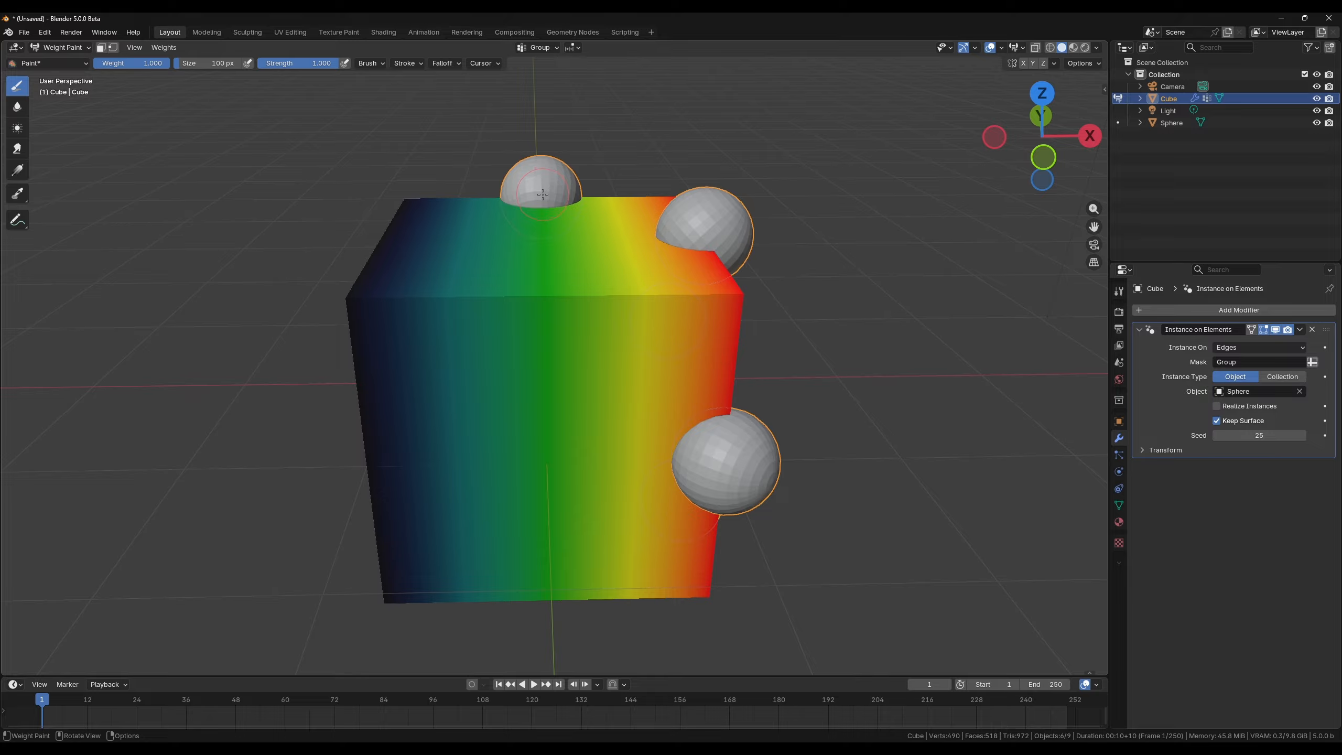
pyautogui.click(1235, 347)
pyautogui.click(1228, 388)
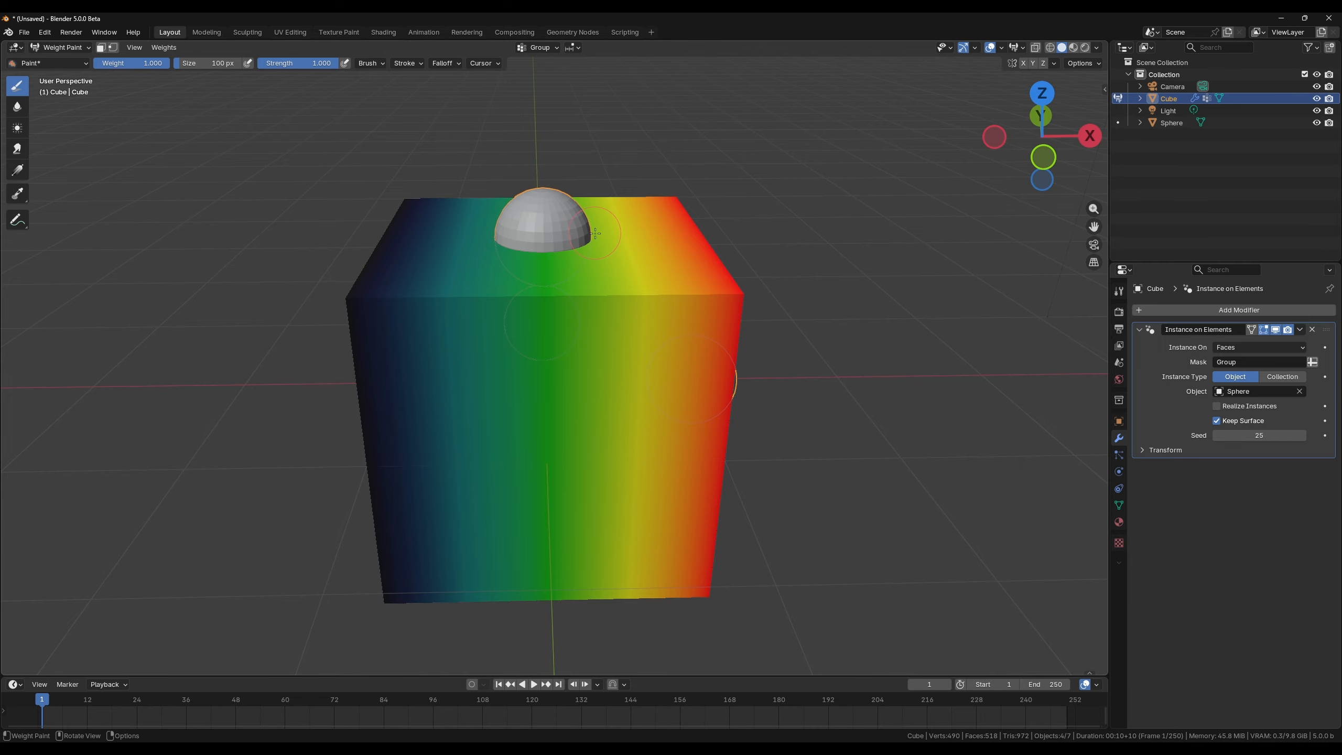
pyautogui.moveTo(582, 249); pyautogui.dragTo(550, 288, button='middle')
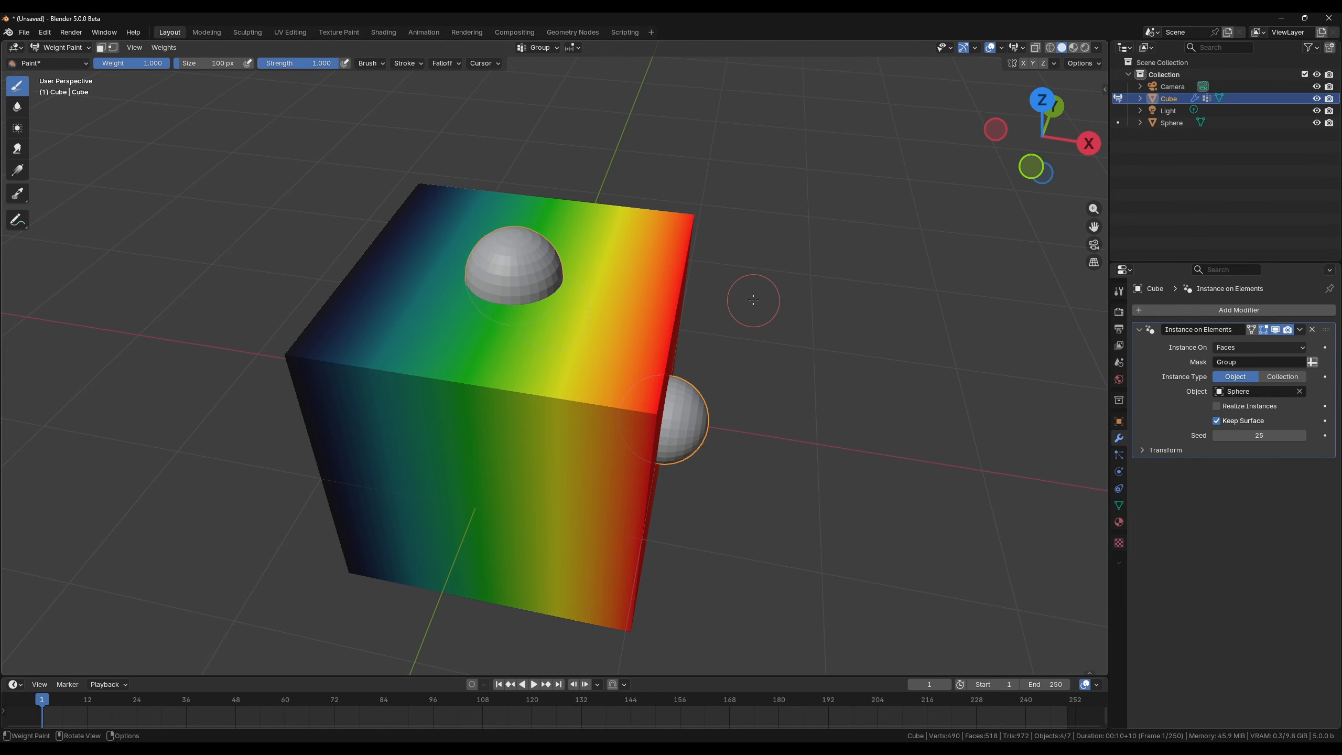
pyautogui.moveTo(734, 312); pyautogui.dragTo(484, 363, button='middle')
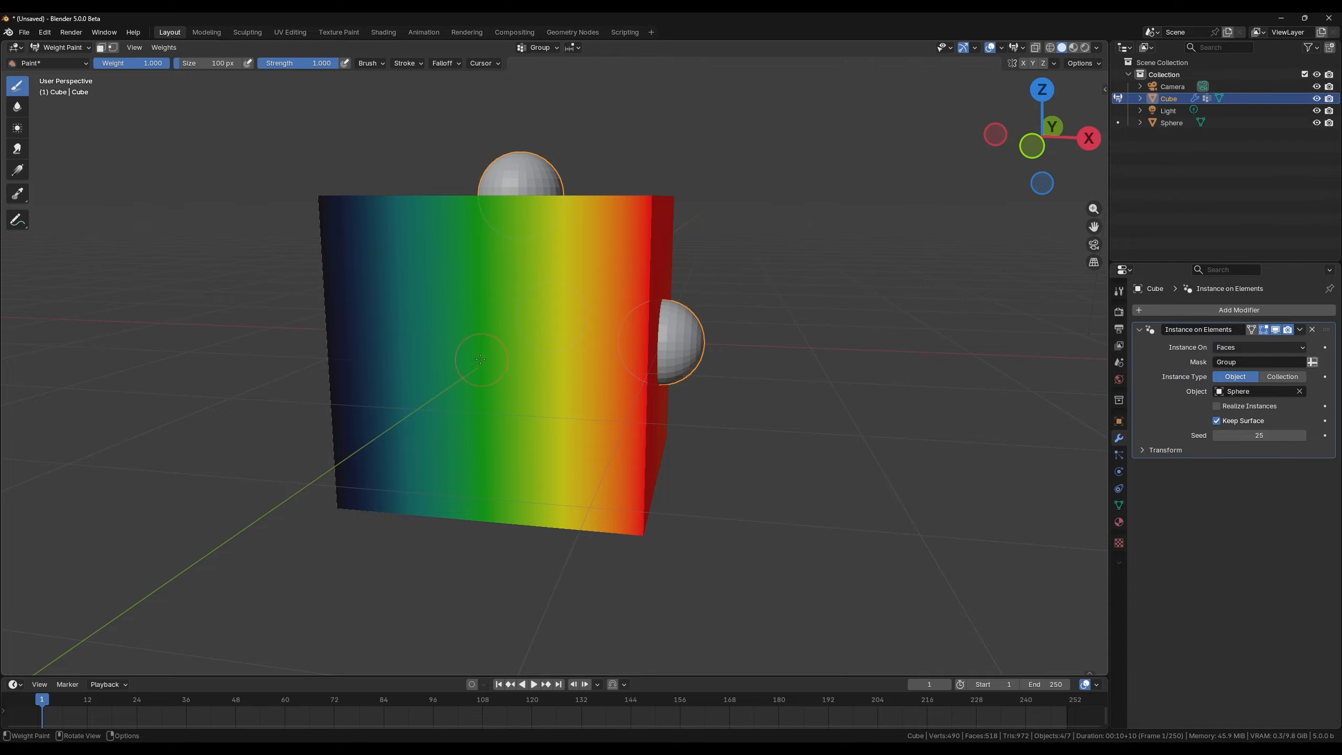
pyautogui.moveTo(330, 369); pyautogui.dragTo(568, 346, button='middle')
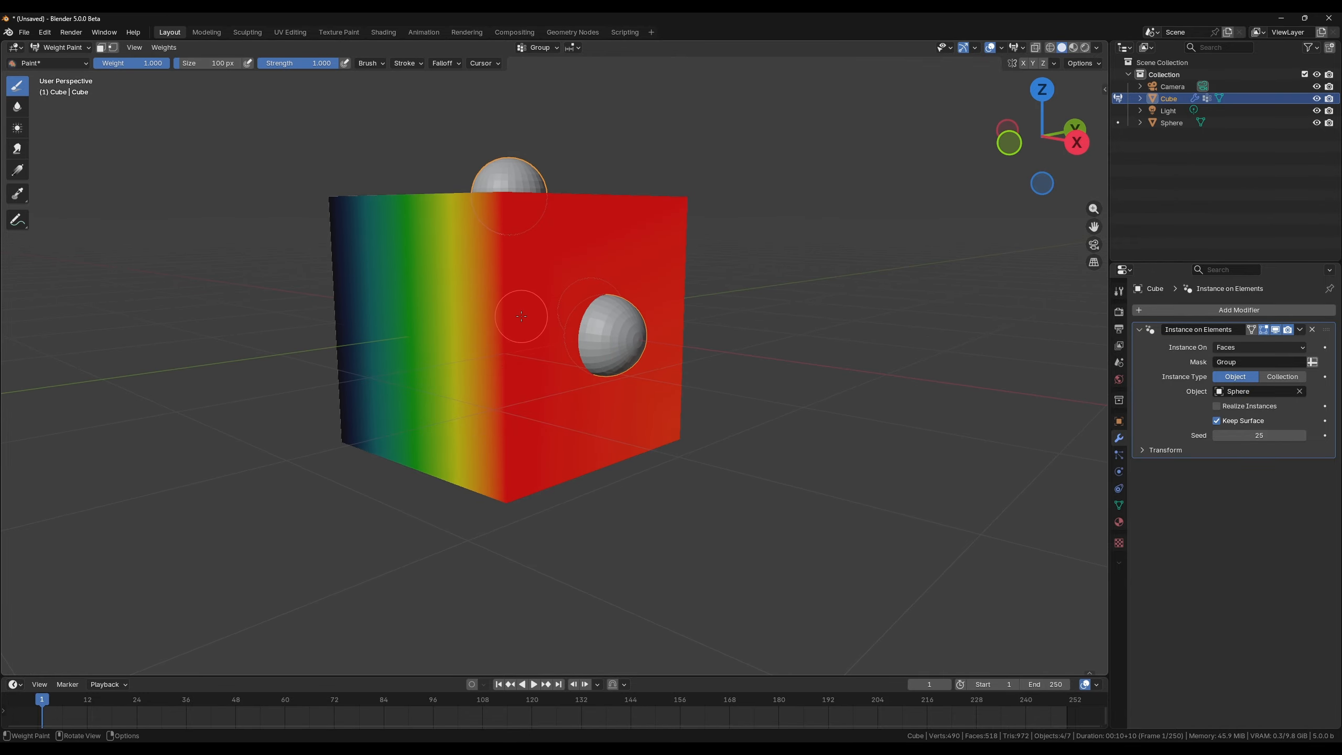
pyautogui.moveTo(521, 316); pyautogui.dragTo(637, 352, button='middle')
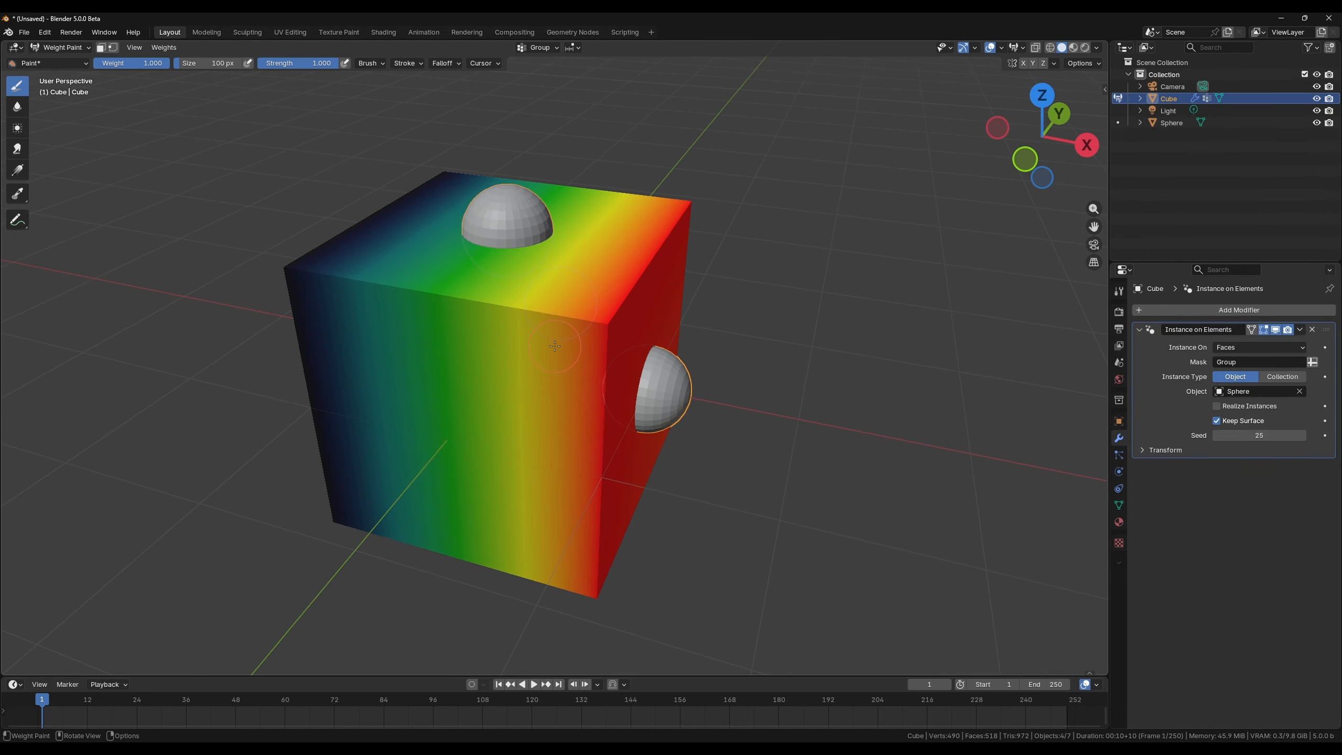
# Step: Set Instance On to Corners and inspect the masked sphere clusters around the cube
pyautogui.click(1231, 349)
pyautogui.click(1236, 400)
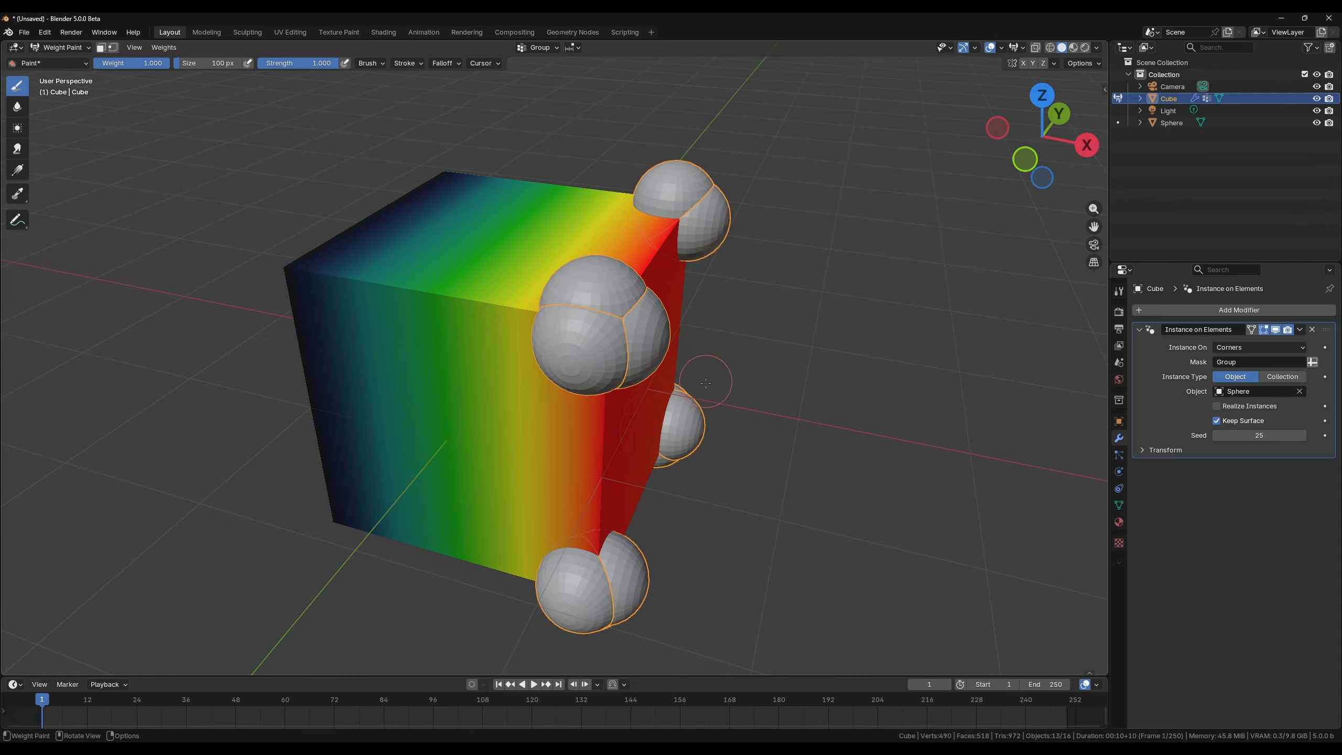
pyautogui.moveTo(652, 439); pyautogui.dragTo(614, 389, button='middle')
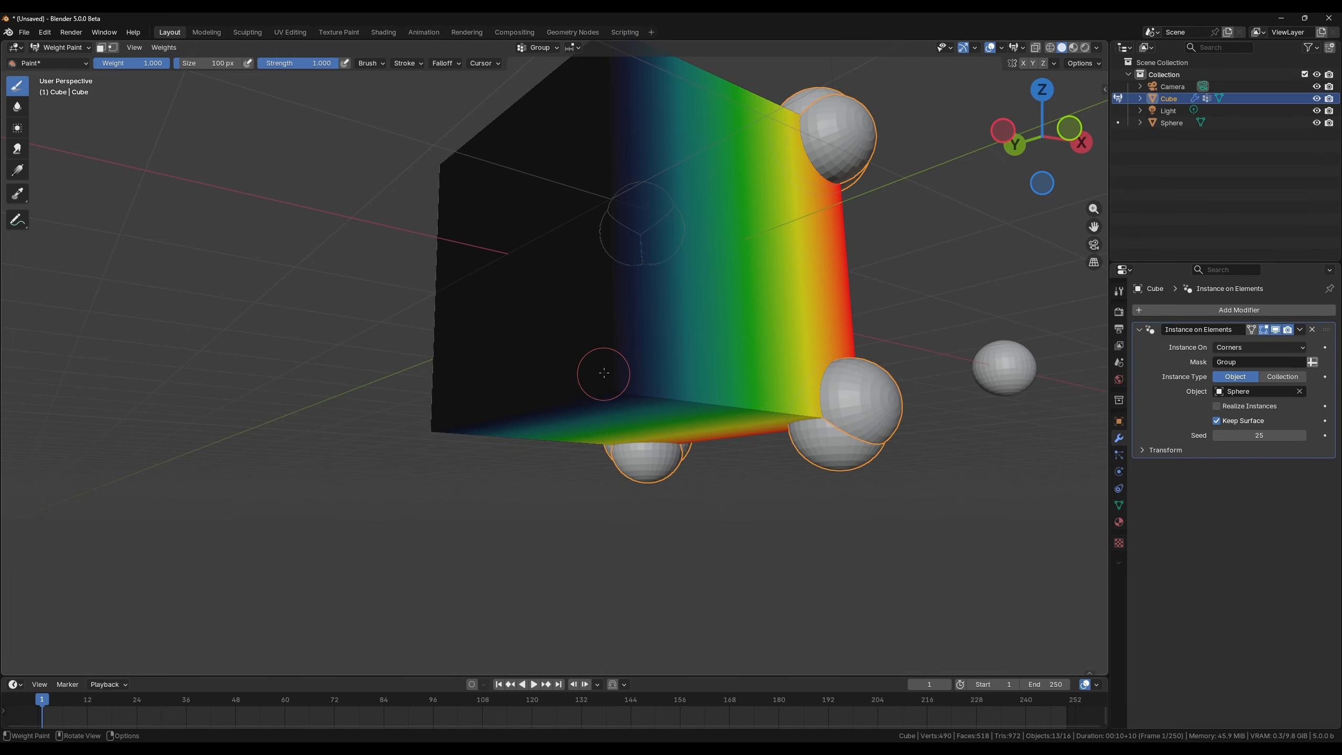
pyautogui.moveTo(656, 169); pyautogui.dragTo(551, 235, button='middle')
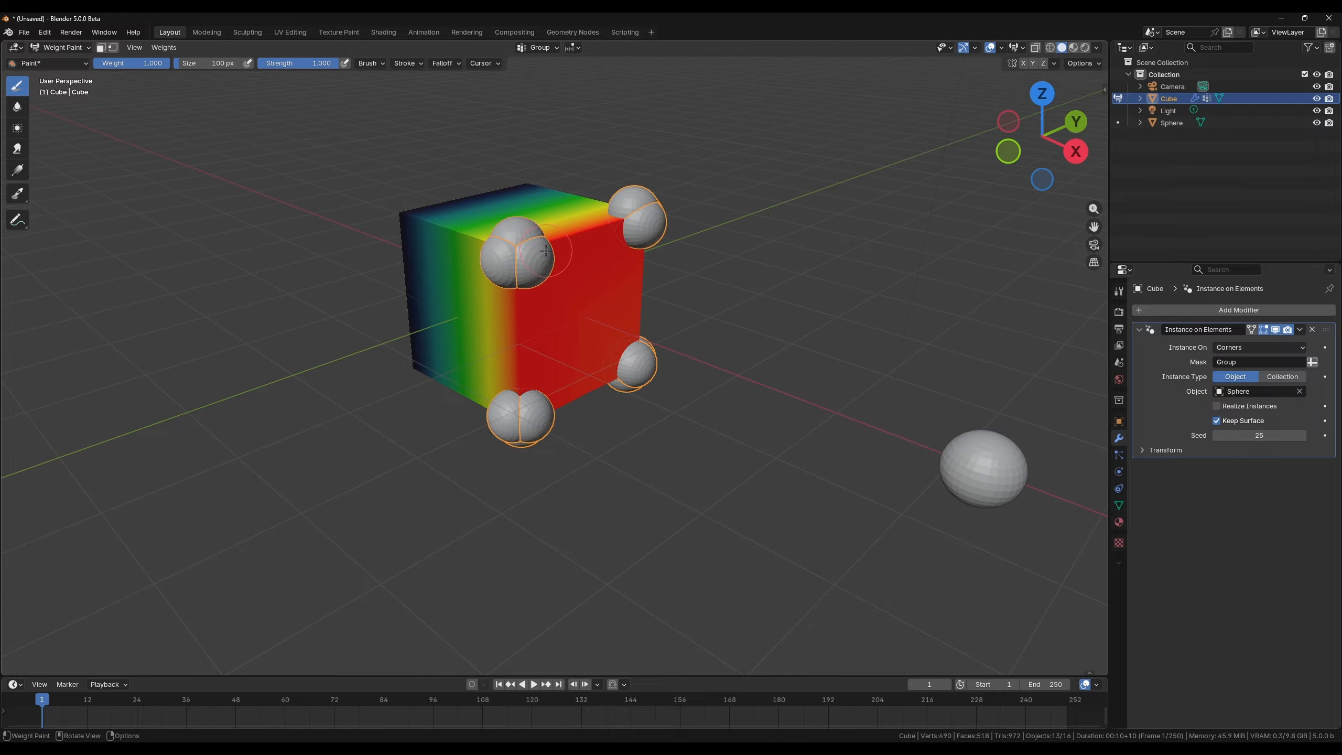
pyautogui.scroll(-1, 561, 262)
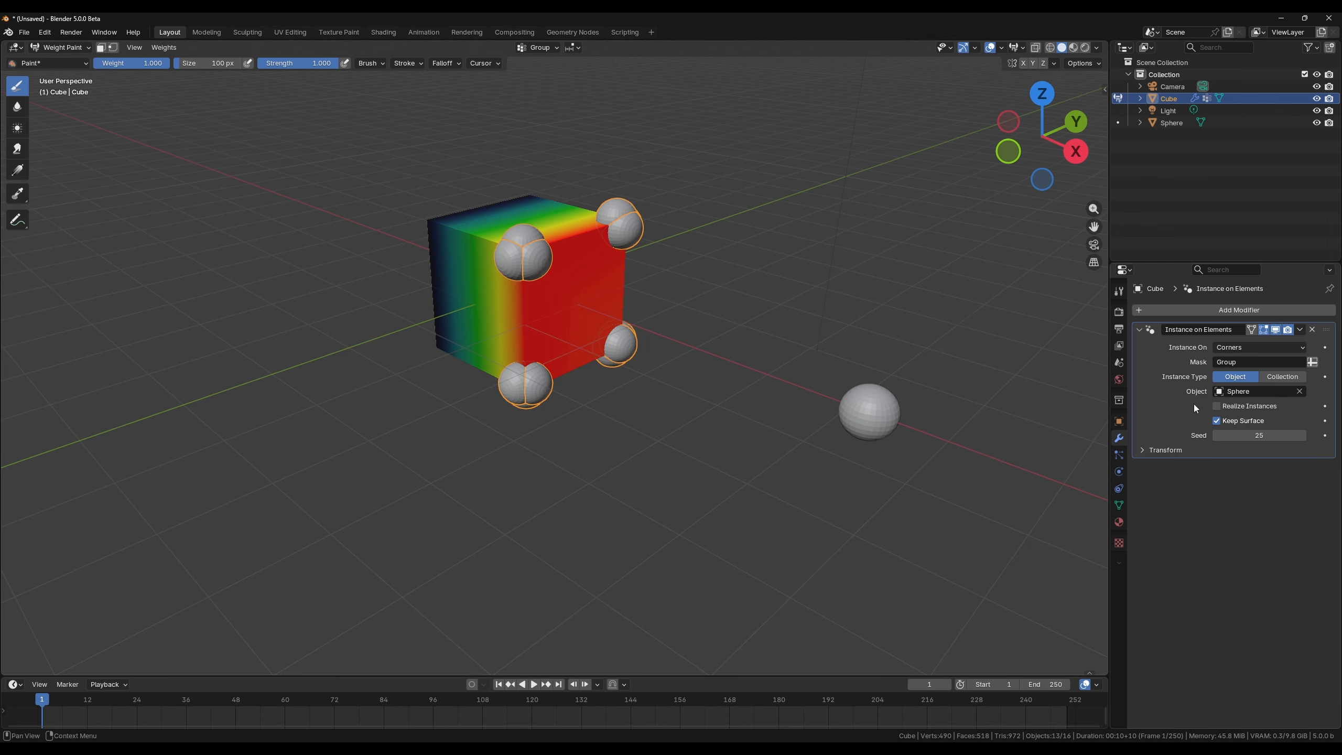
# Step: Switch the Mask from the Group attribute back to a plain value of 1.000
pyautogui.click(1293, 362)
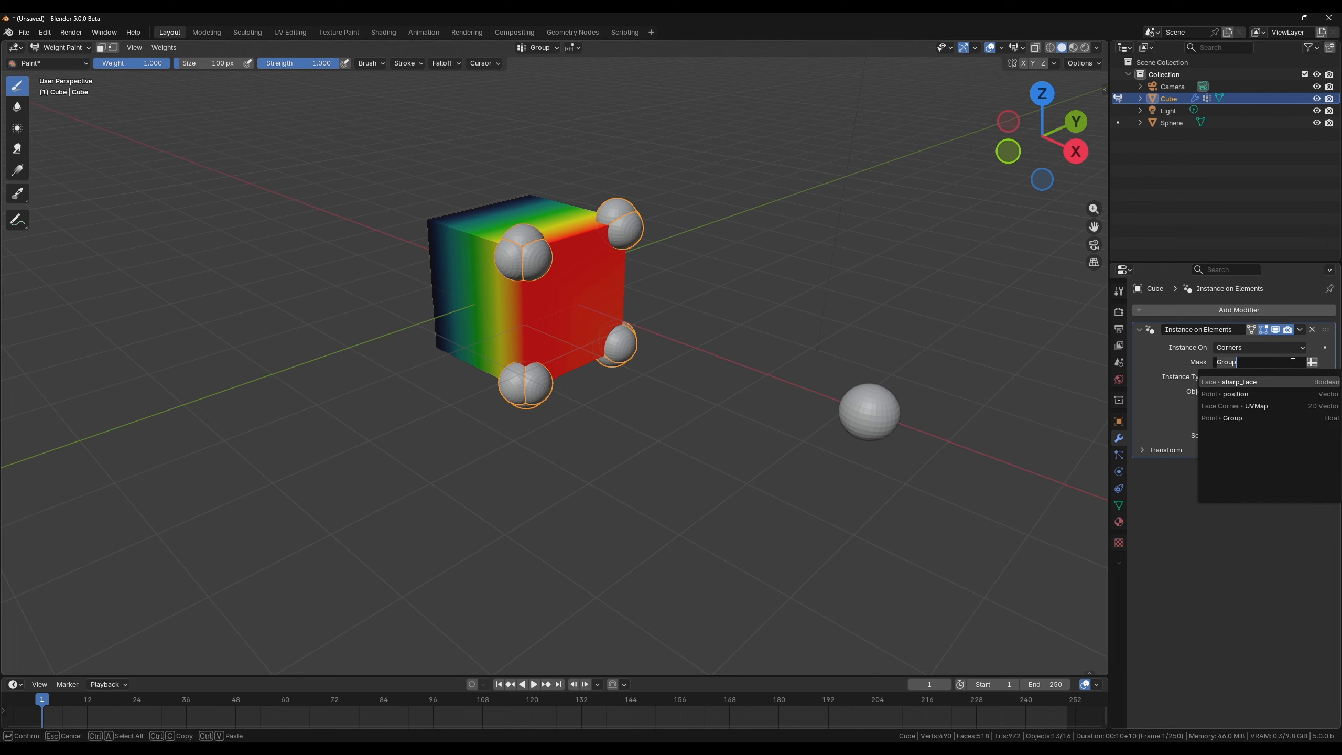
pyautogui.click(1327, 361)
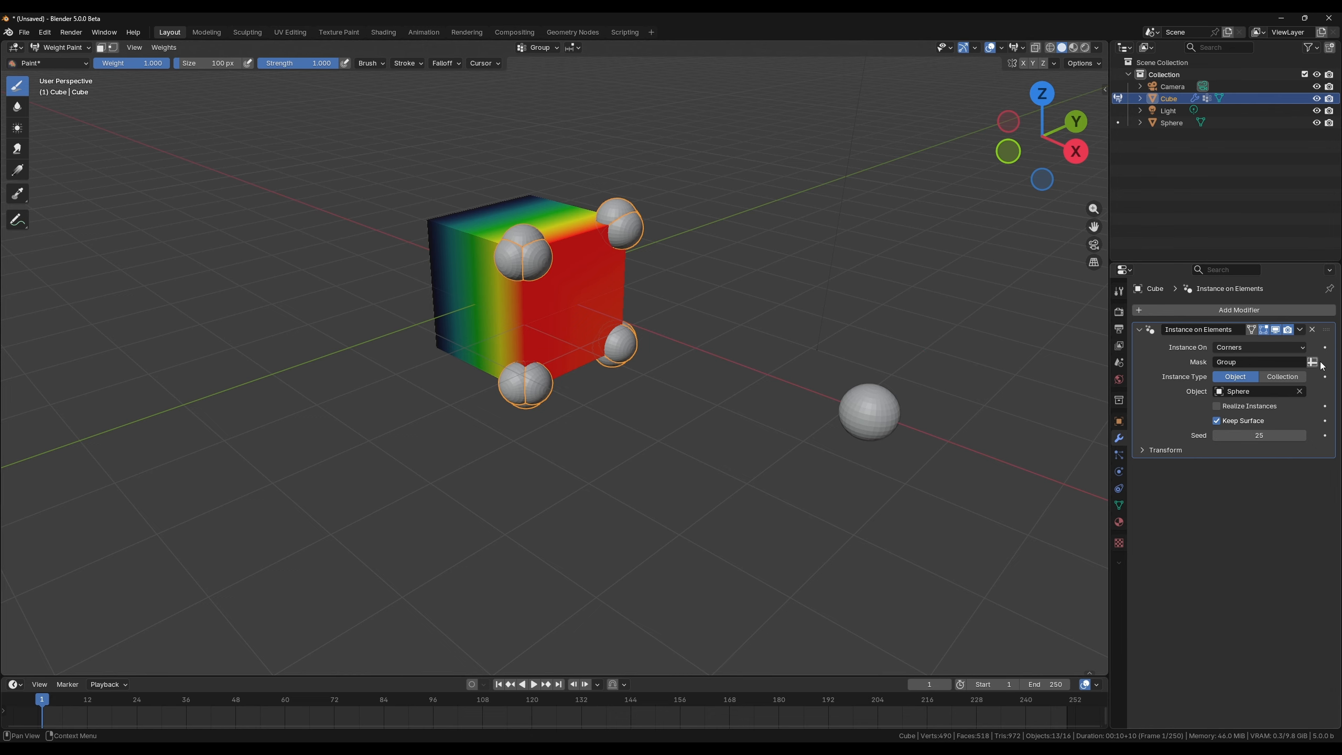
pyautogui.click(1314, 363)
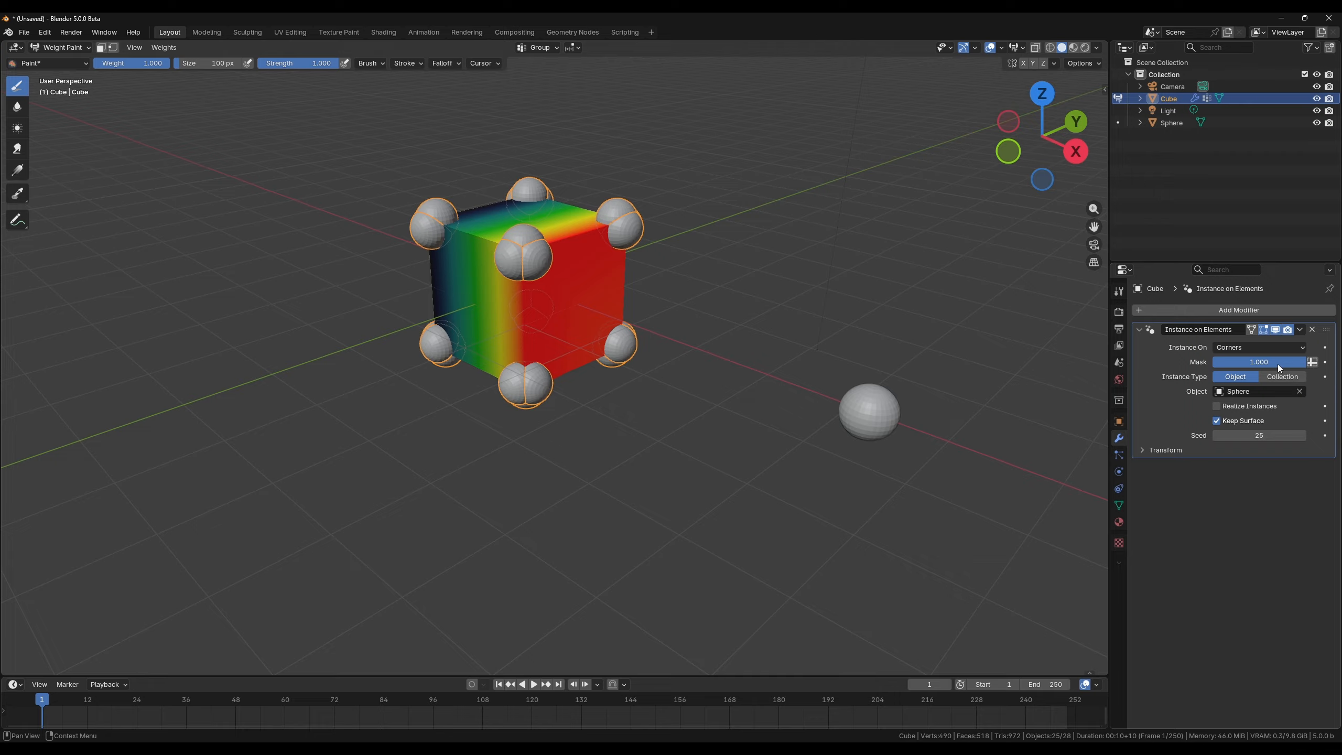
pyautogui.moveTo(1276, 363)
pyautogui.mouseDown()
pyautogui.moveTo(1182, 364)
pyautogui.moveTo(1281, 363)
pyautogui.mouseUp()
# Step: Try Realize Instances on Corners and Edges, inspect the spheres' weight colors, and turn the option off again
pyautogui.click(1222, 407)
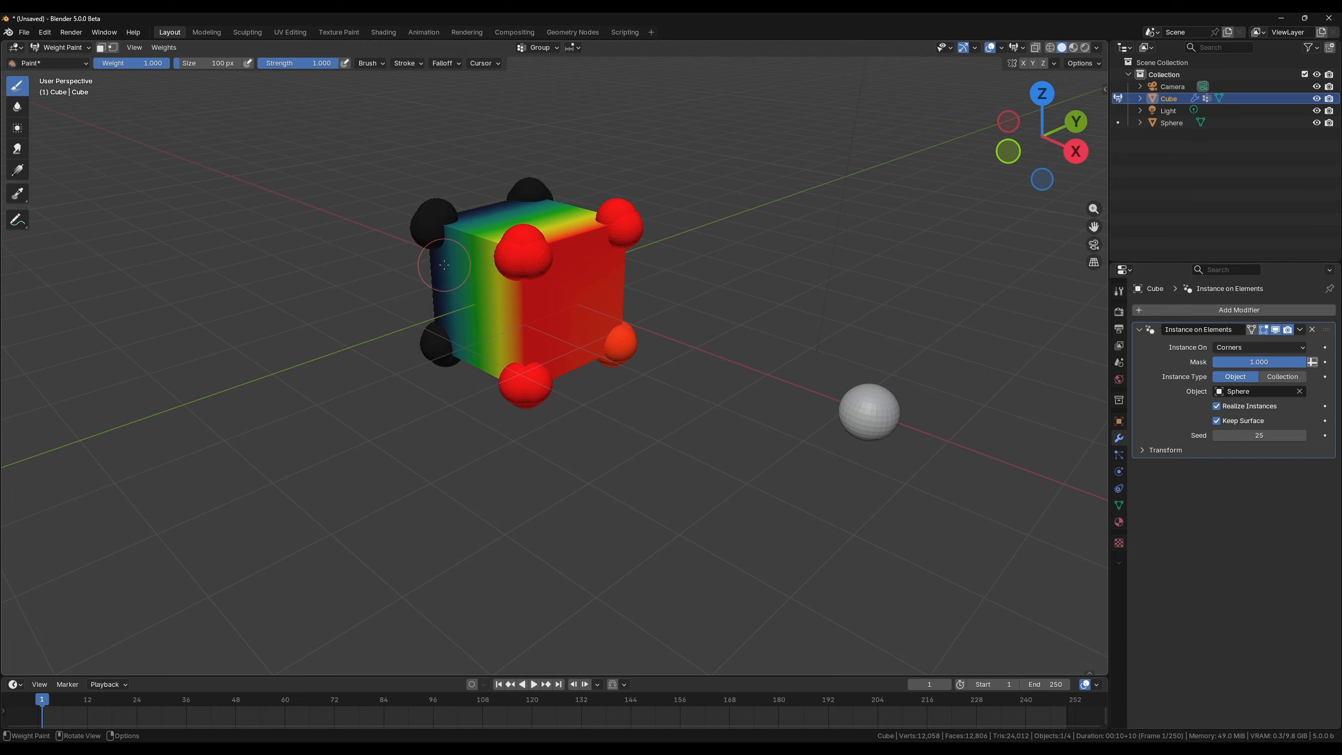
pyautogui.moveTo(420, 259)
pyautogui.mouseDown(button='middle')
pyautogui.moveTo(598, 256)
pyautogui.moveTo(433, 268)
pyautogui.mouseUp(button='middle')
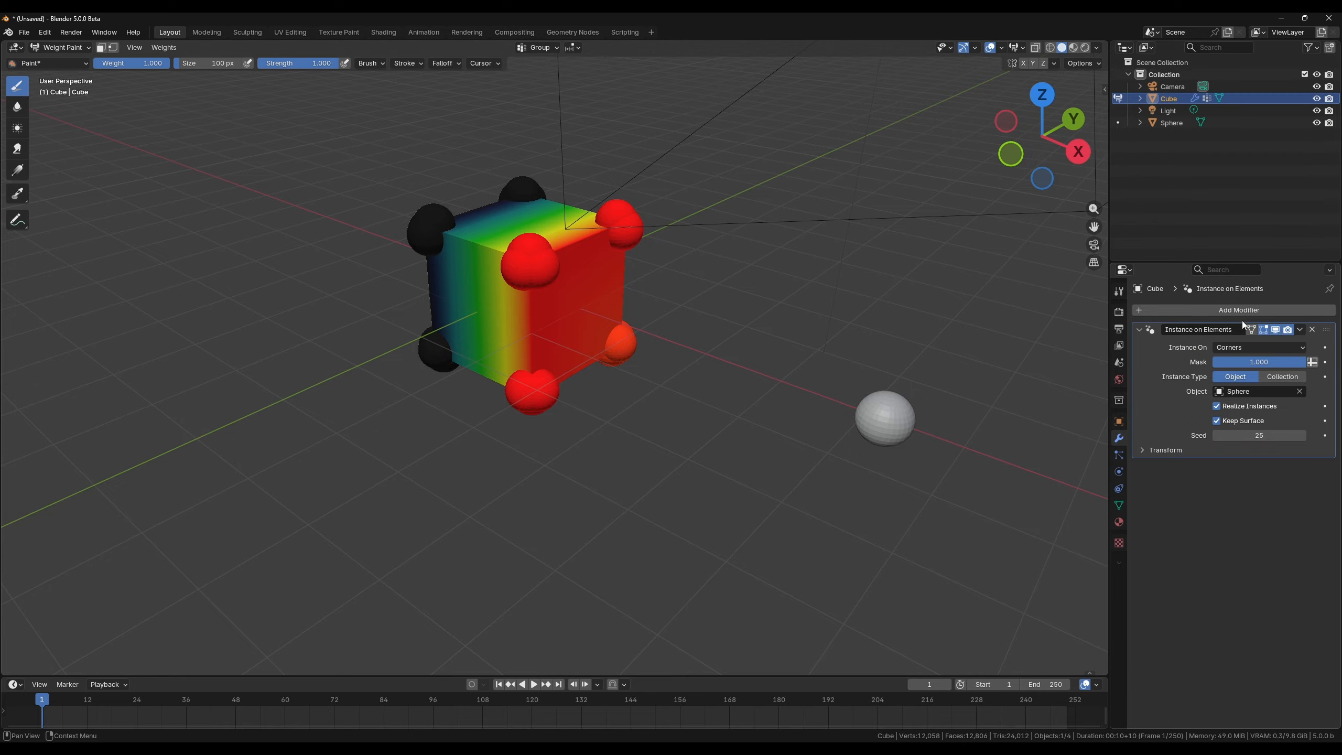
pyautogui.click(1248, 345)
pyautogui.click(1239, 373)
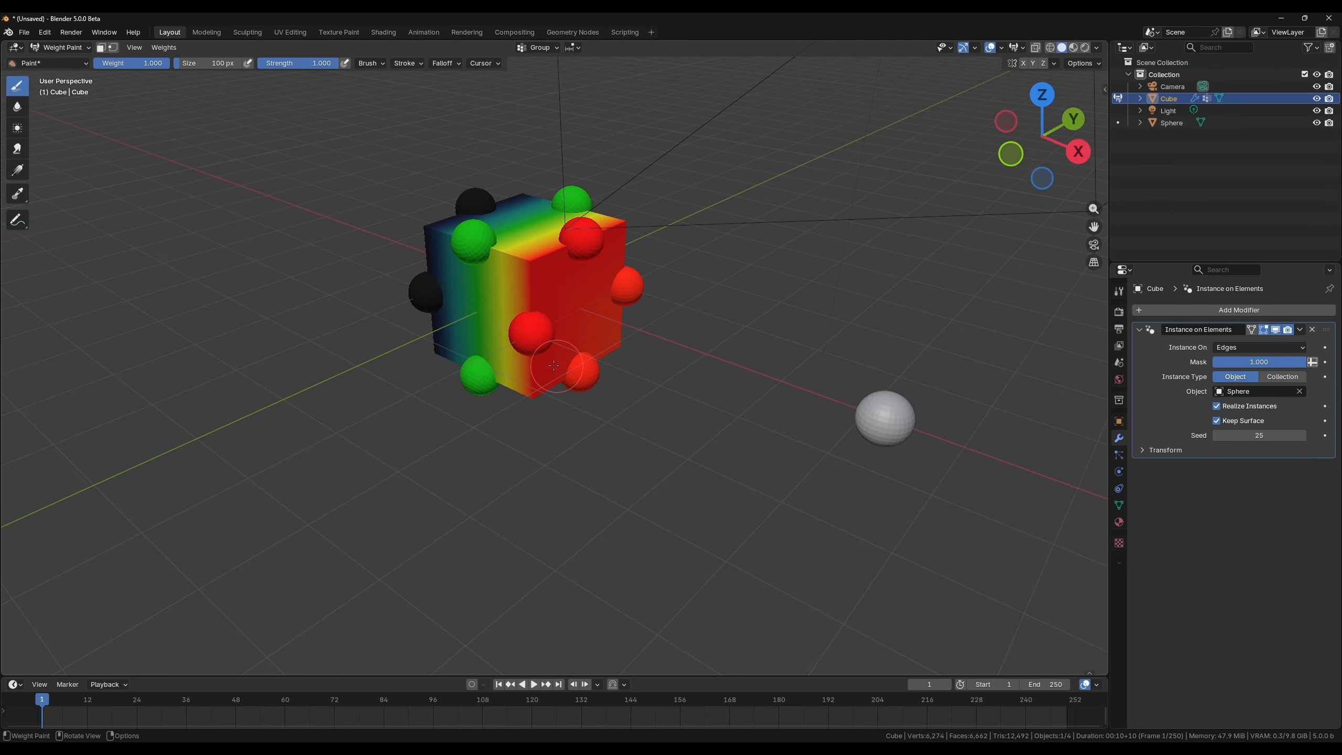
pyautogui.moveTo(555, 367); pyautogui.dragTo(608, 347, button='middle')
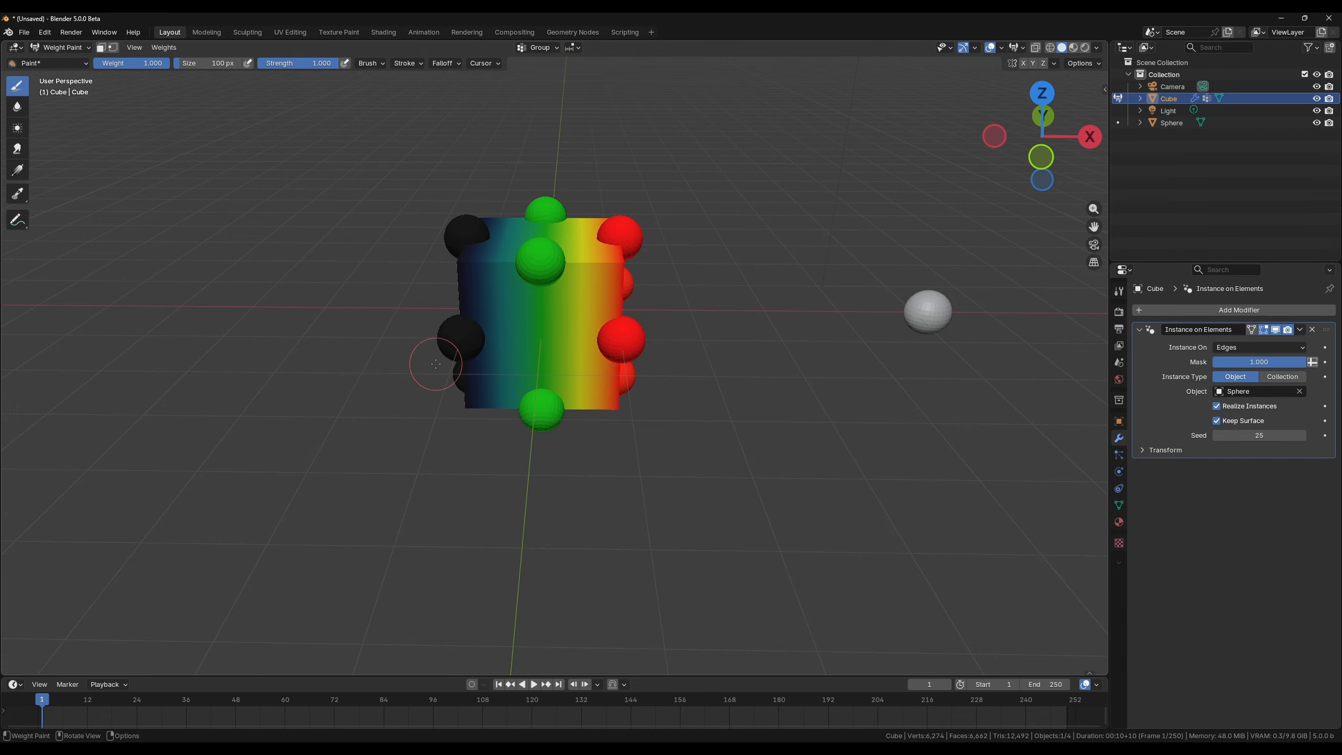
pyautogui.moveTo(445, 365); pyautogui.dragTo(512, 356, button='middle')
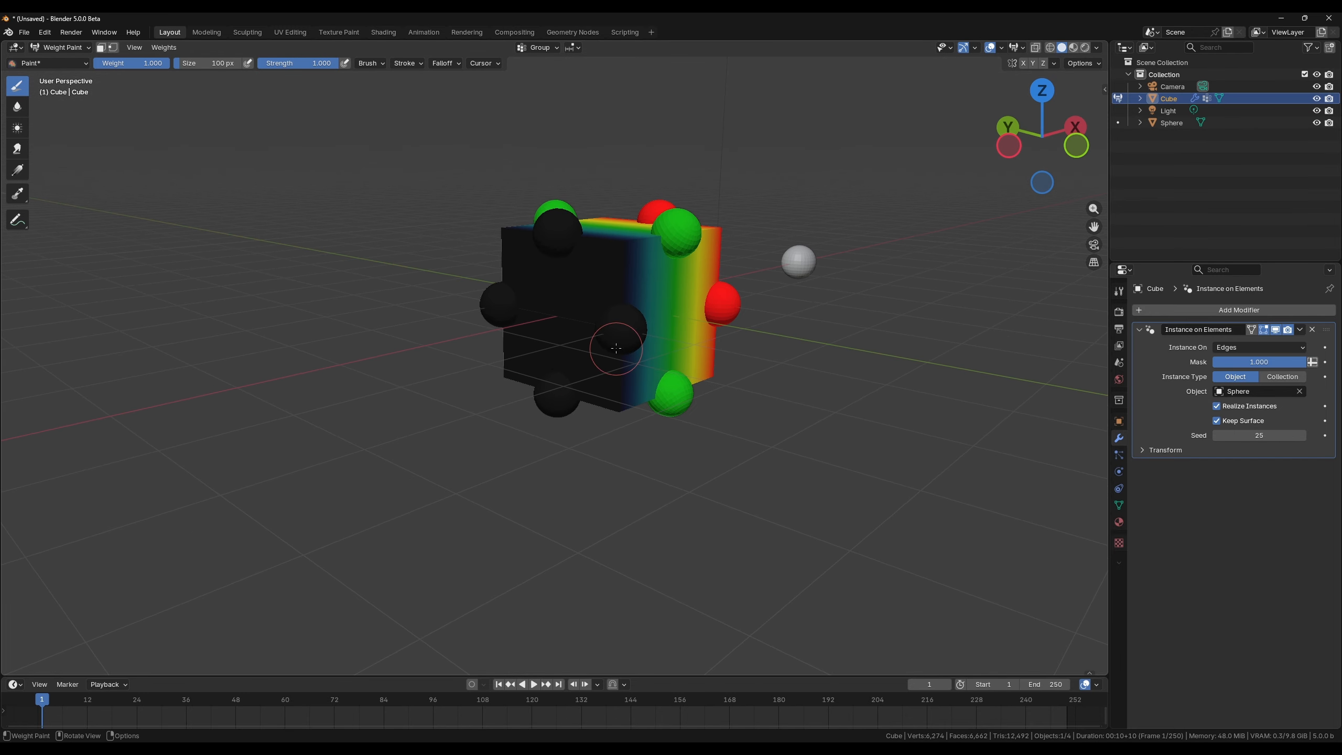
pyautogui.moveTo(614, 345)
pyautogui.mouseDown(button='middle')
pyautogui.moveTo(575, 284)
pyautogui.moveTo(497, 389)
pyautogui.moveTo(528, 384)
pyautogui.mouseUp(button='middle')
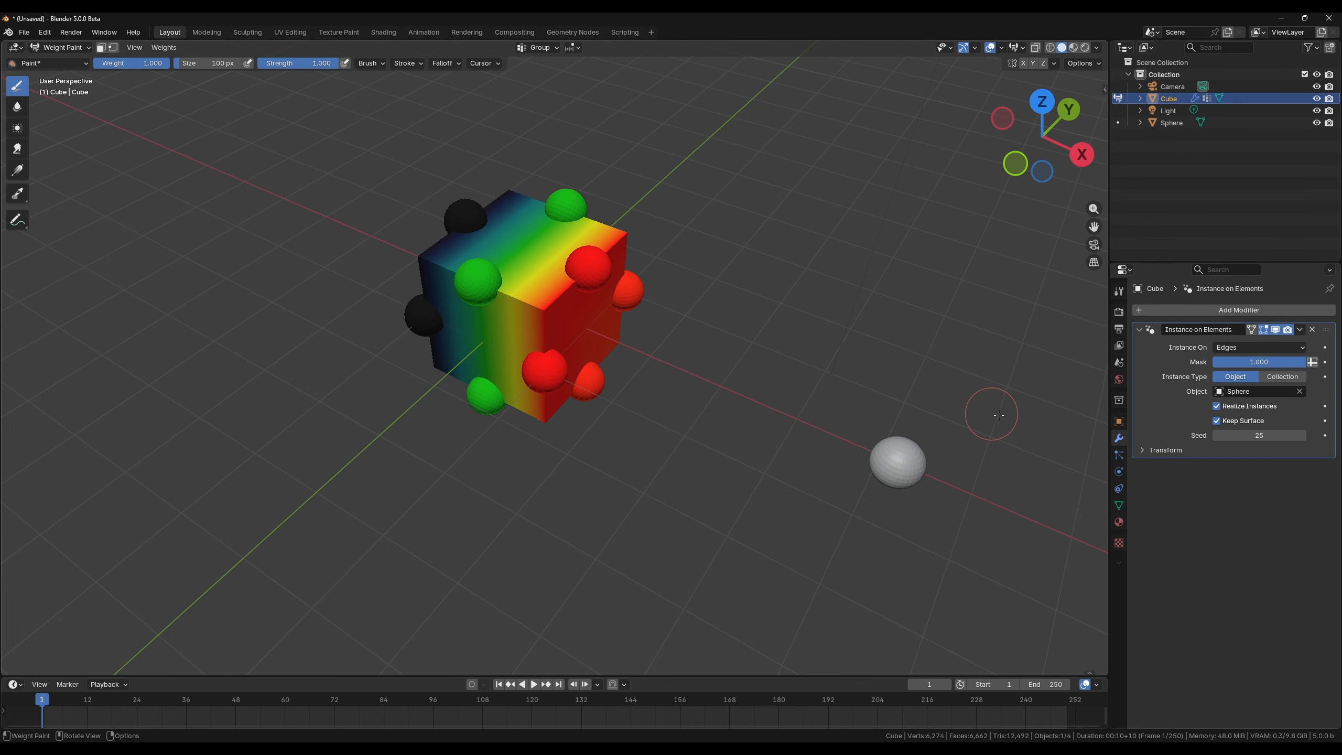
pyautogui.click(1242, 419)
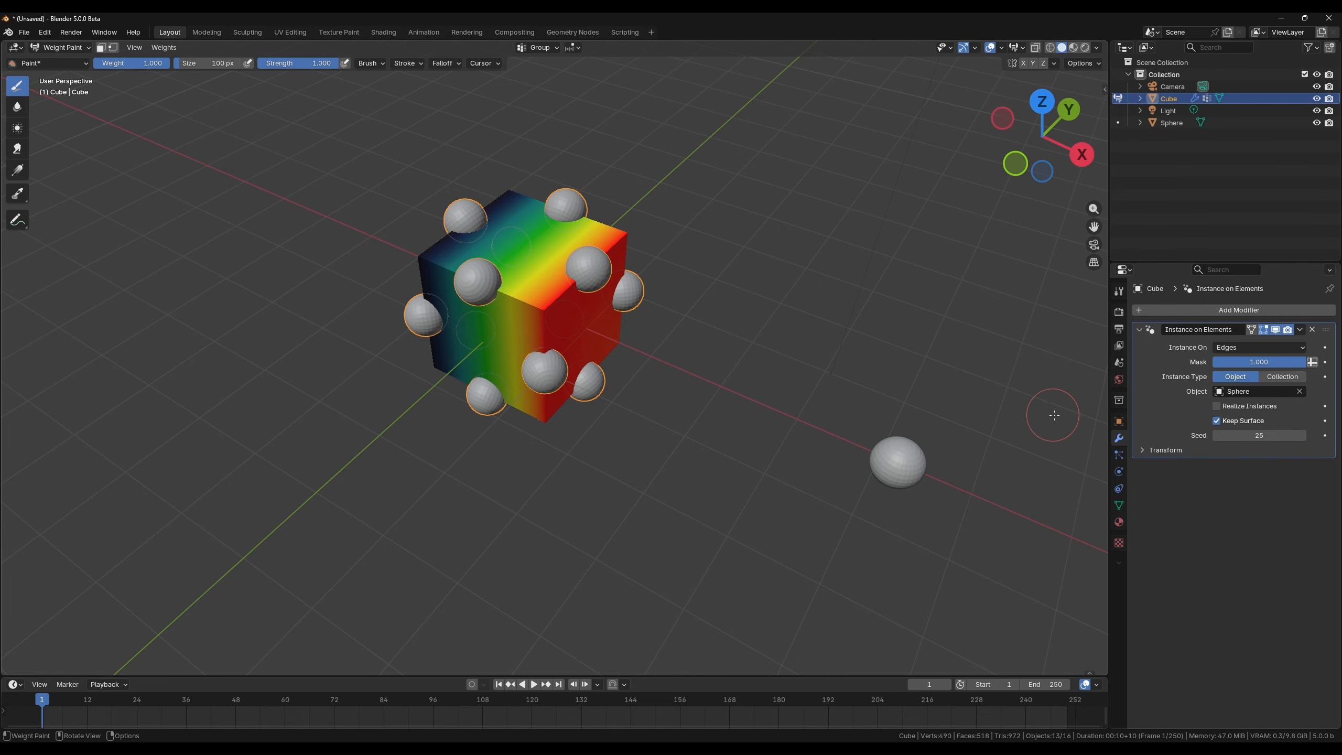
# Step: Expand the modifier's Transform settings and set Instance On to Points
pyautogui.click(1153, 450)
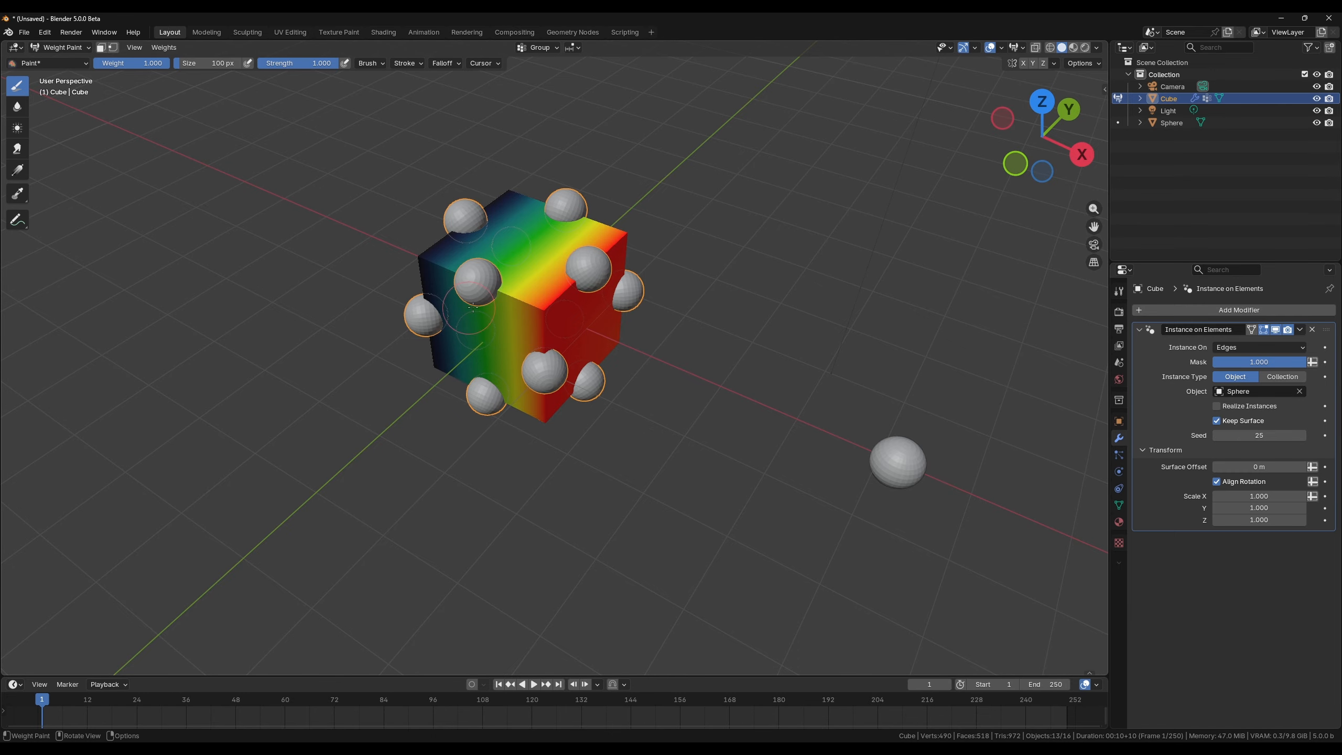
pyautogui.scroll(3, 501, 334)
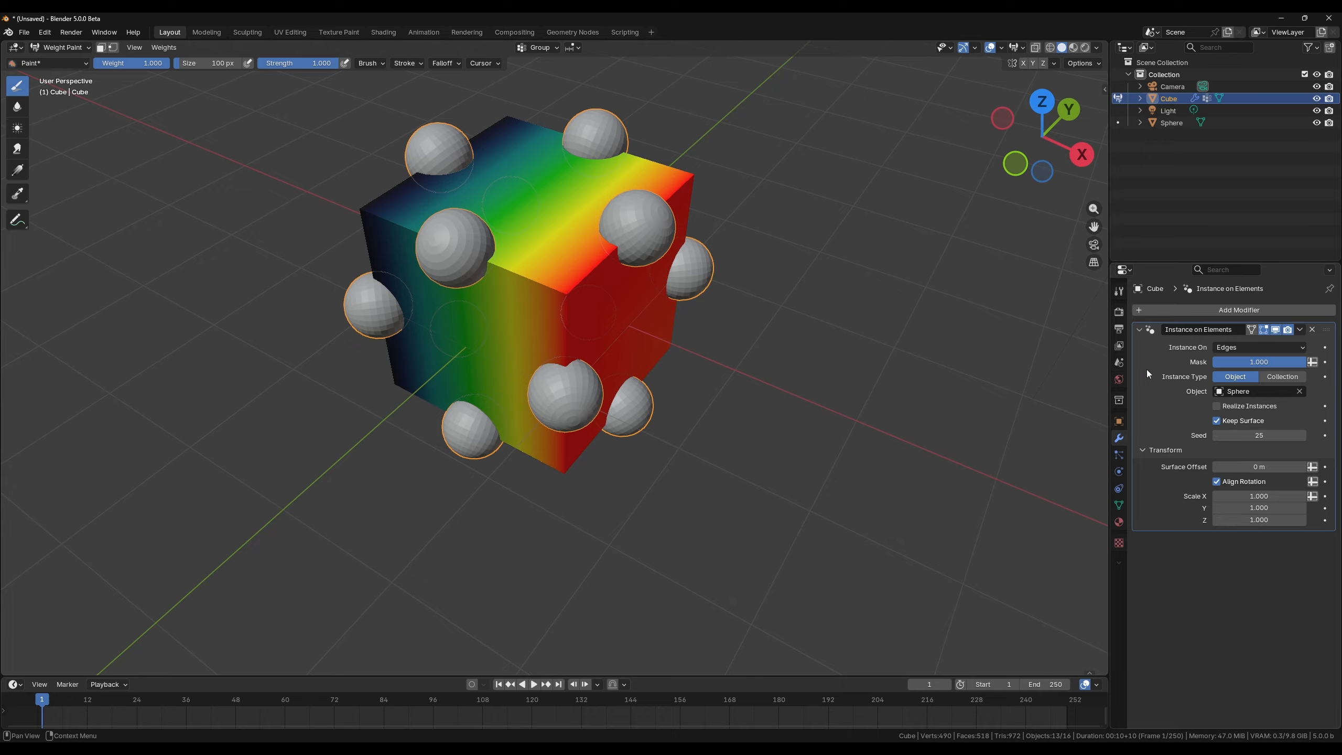
pyautogui.click(1228, 349)
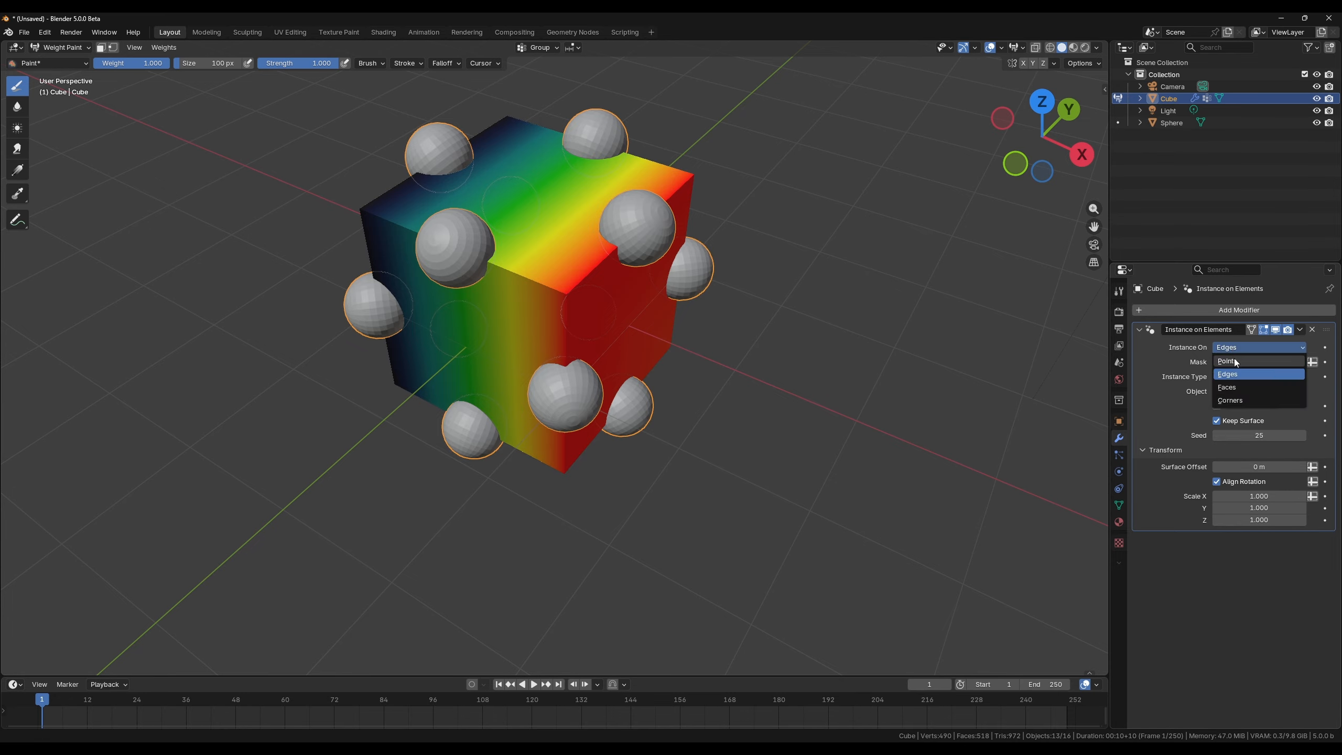
pyautogui.click(1235, 361)
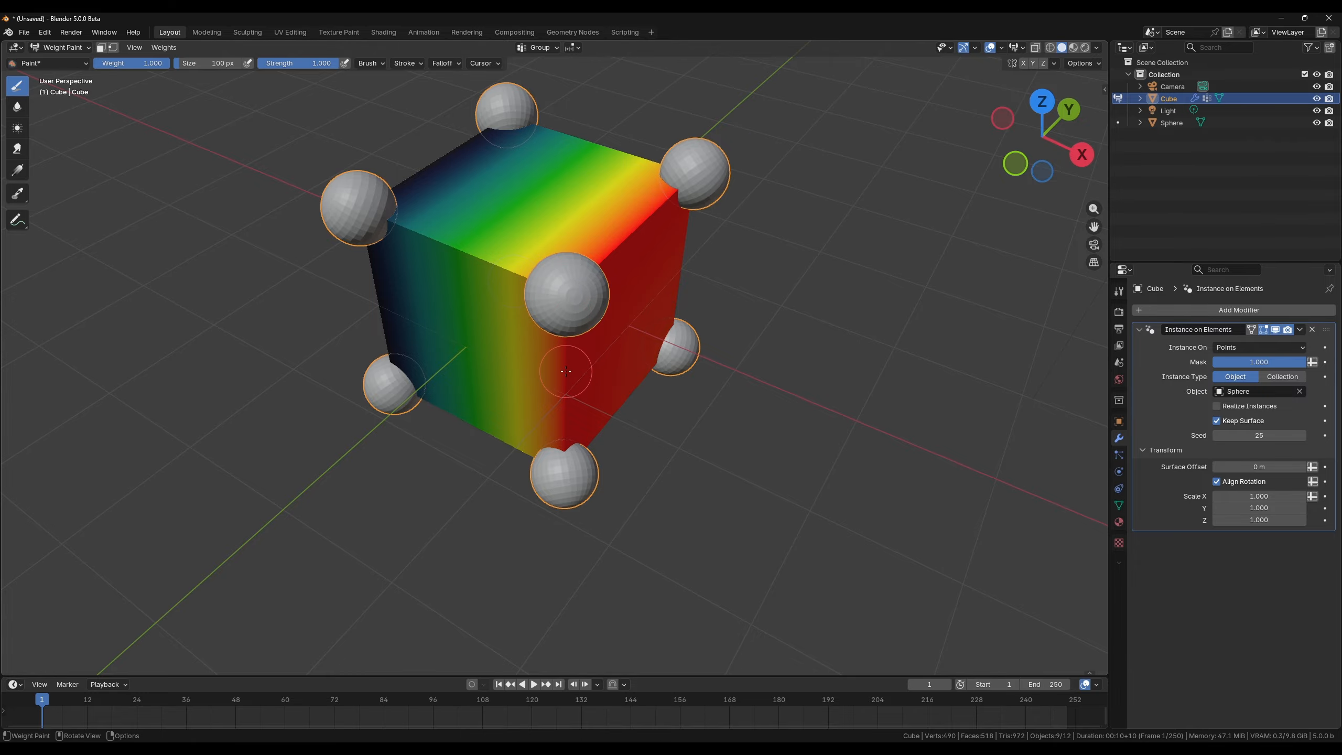
# Step: Set the Surface Offset of the sphere instances to 1 m
pyautogui.scroll(-2, 566, 371)
pyautogui.moveTo(569, 359); pyautogui.dragTo(575, 341, button='middle')
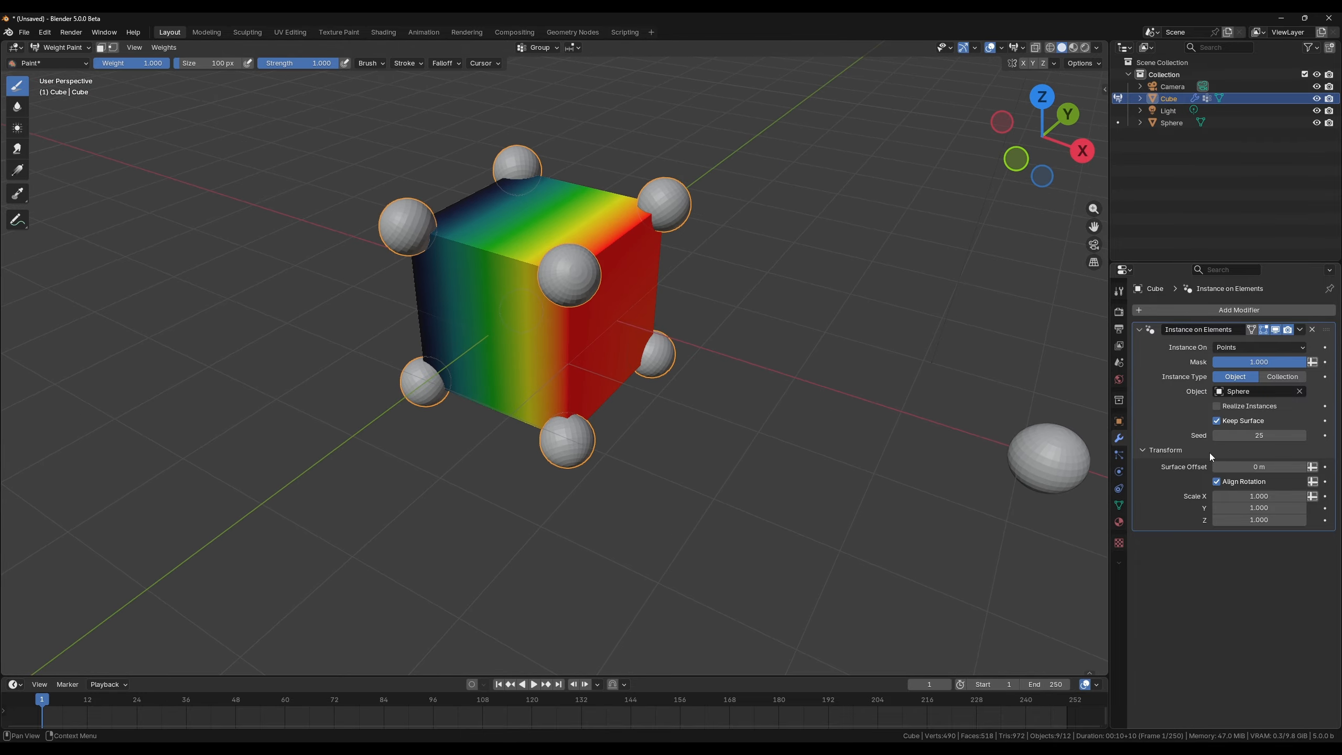
pyautogui.click(1270, 468)
pyautogui.write('1')
pyautogui.press('Return')
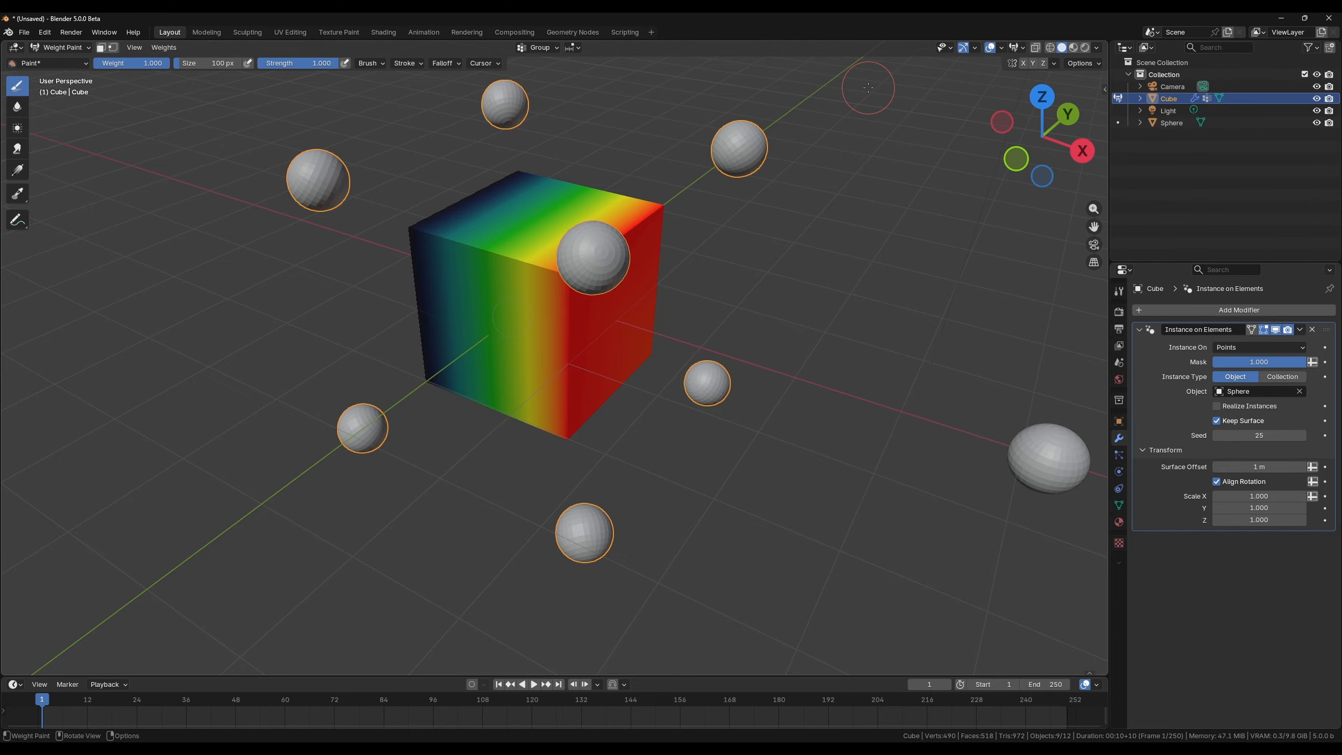
# Step: Try the offset spheres on Edges, inspect them around the cube, and set Instance On to Faces
pyautogui.click(1256, 347)
pyautogui.click(1236, 374)
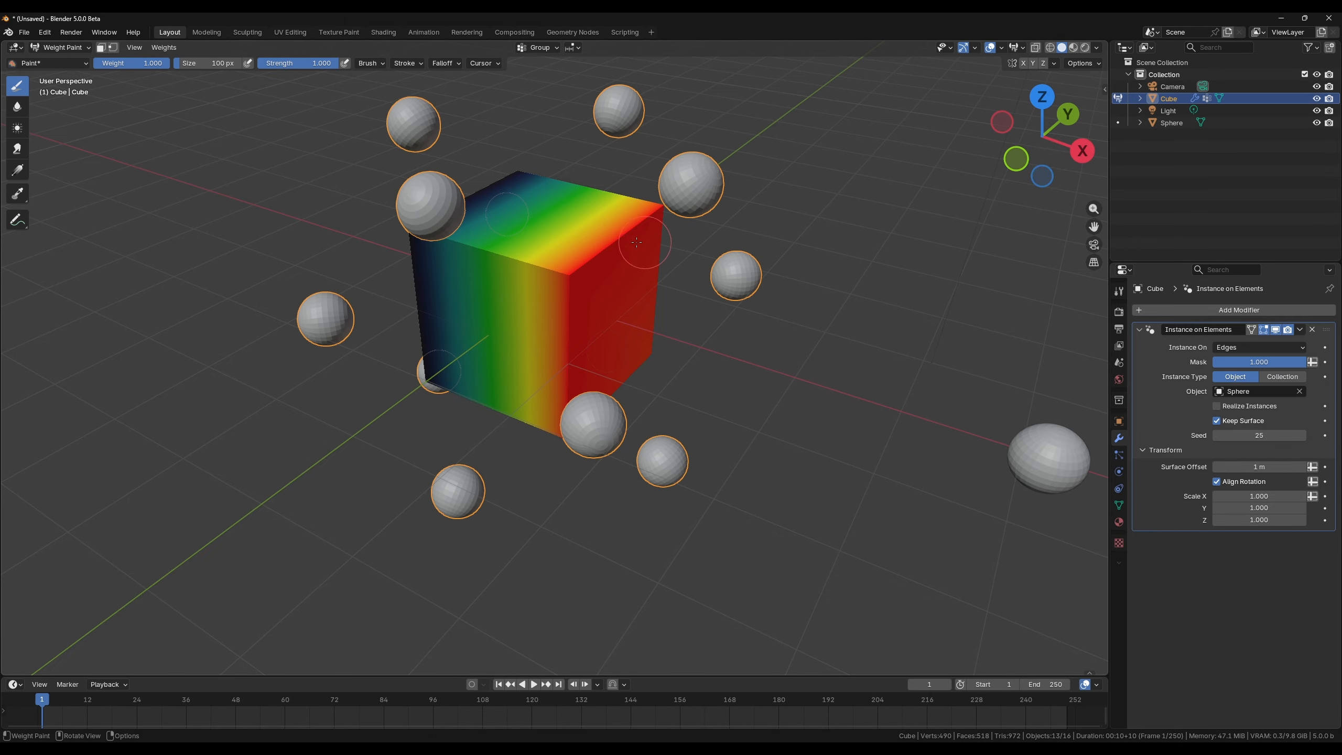
pyautogui.moveTo(528, 222); pyautogui.dragTo(493, 210, button='middle')
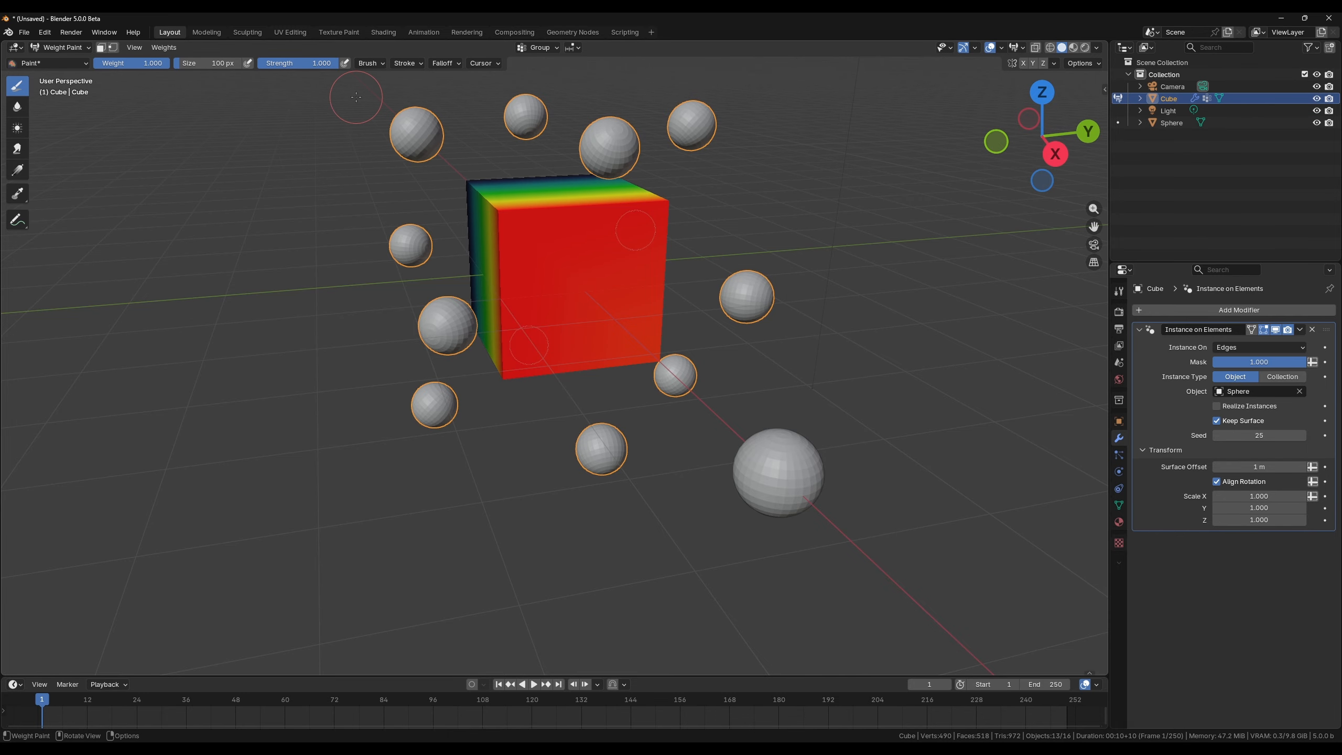
pyautogui.moveTo(521, 186); pyautogui.dragTo(562, 207, button='middle')
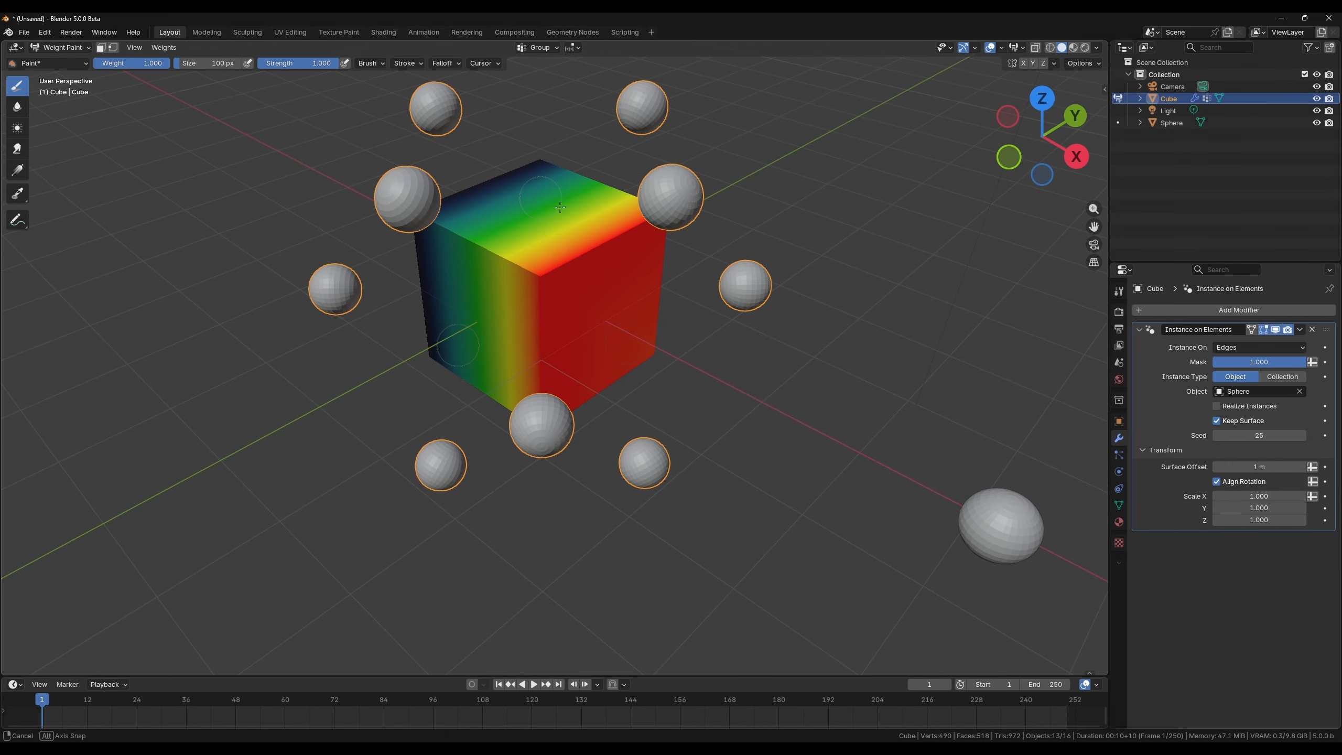
pyautogui.click(1250, 347)
pyautogui.click(1231, 388)
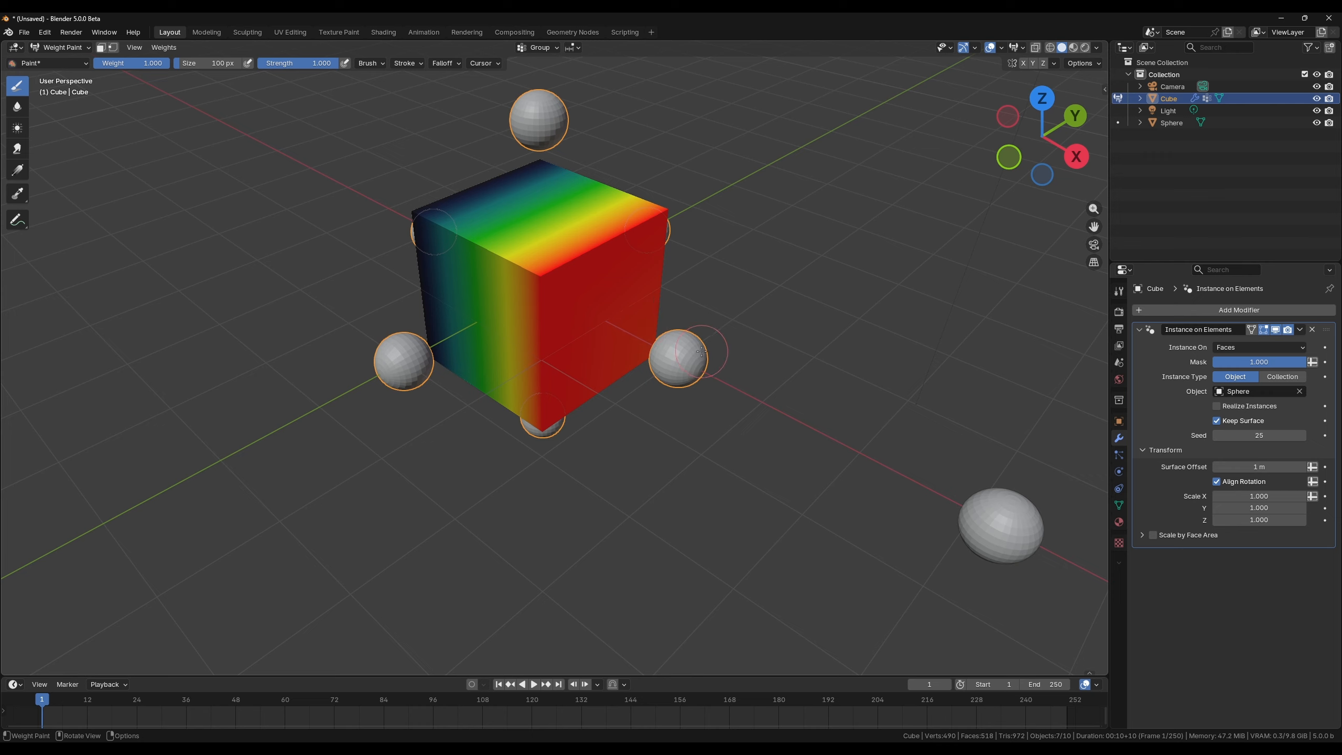
# Step: Switch the cube to Edit Mode and display long vertex, split and face normals on it
pyautogui.click(60, 47)
pyautogui.click(59, 76)
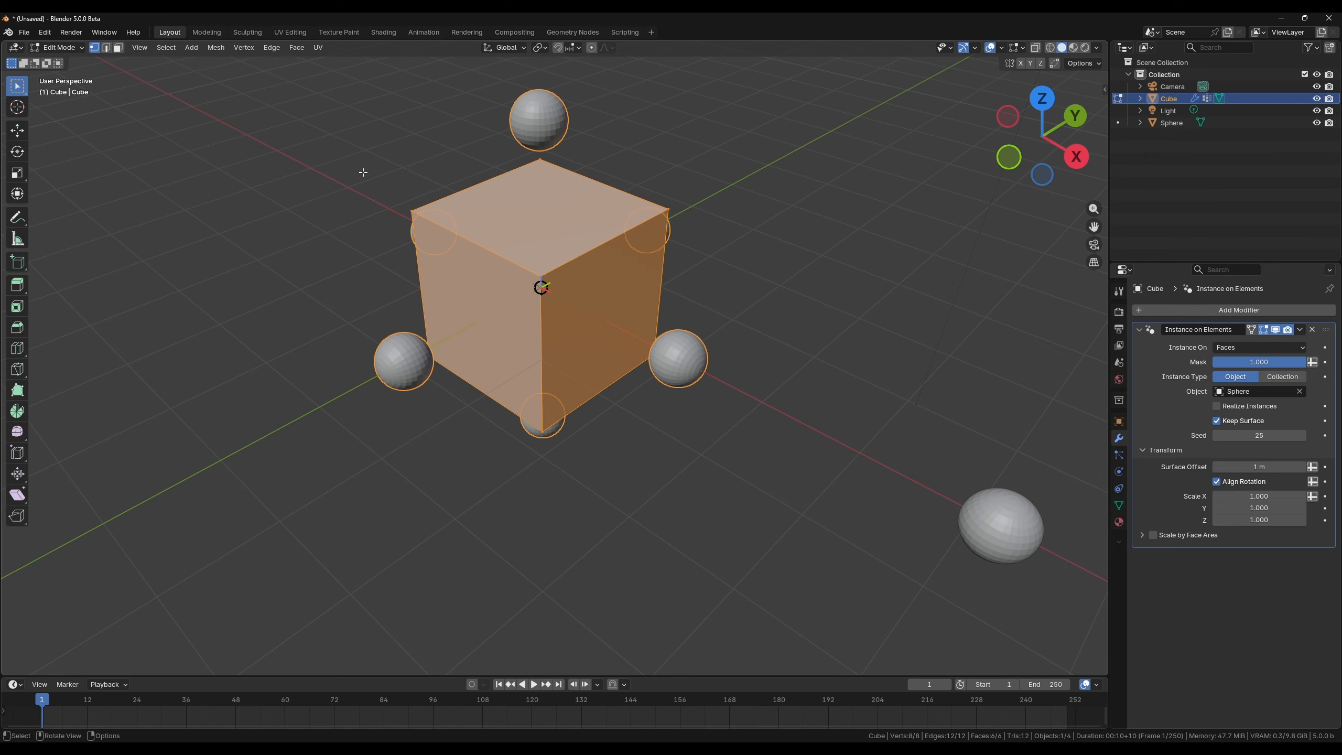
pyautogui.click(1023, 48)
pyautogui.moveTo(963, 253); pyautogui.dragTo(1083, 258)
pyautogui.moveTo(575, 289); pyautogui.dragTo(659, 254, button='middle')
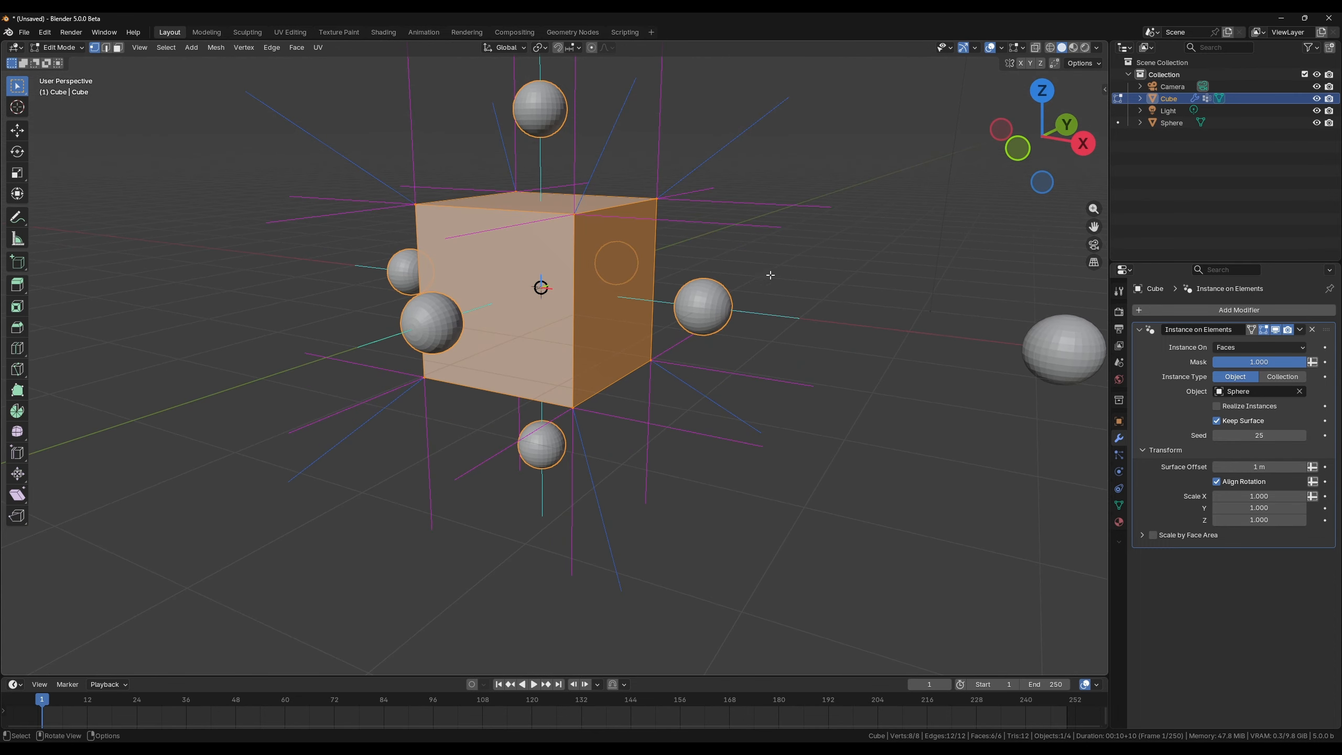
# Step: Compare the offset spheres on Edges and Points with the displayed normals, and set Instance On to Corners
pyautogui.click(1259, 347)
pyautogui.click(1259, 374)
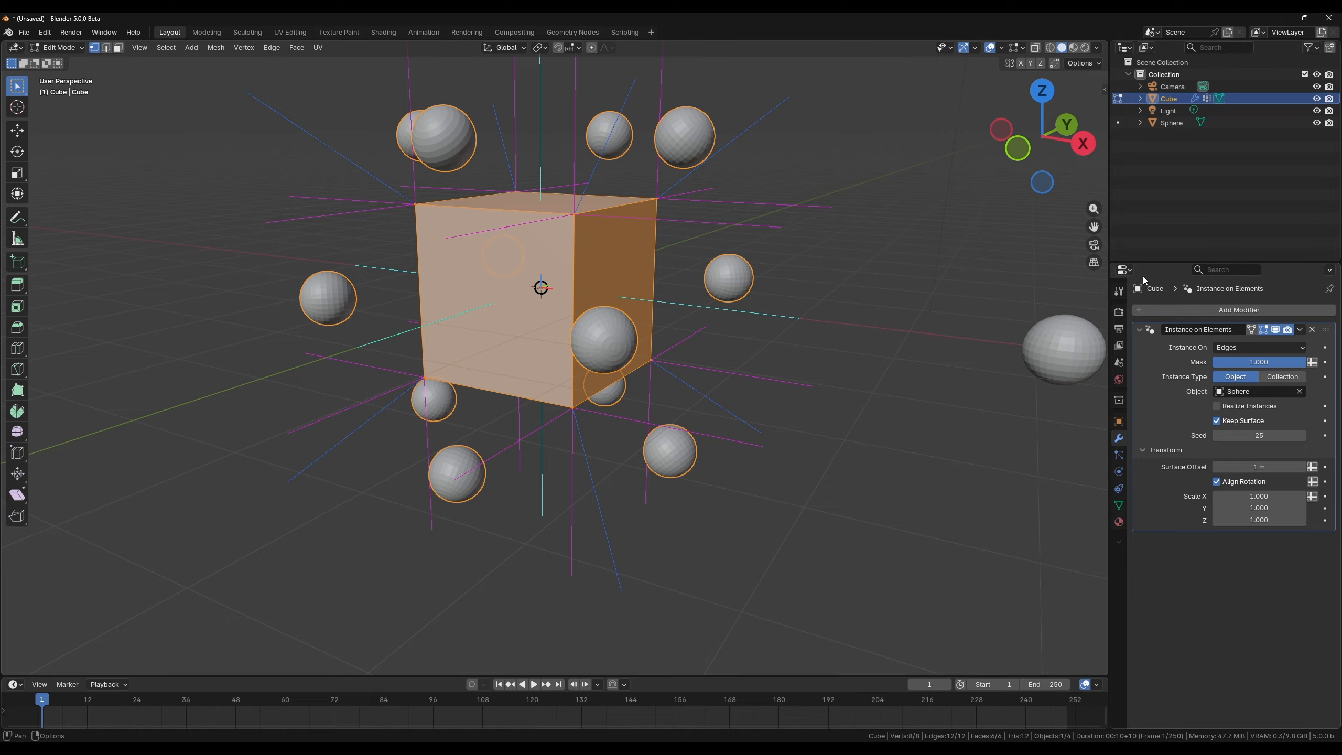
pyautogui.click(1227, 348)
pyautogui.click(1231, 363)
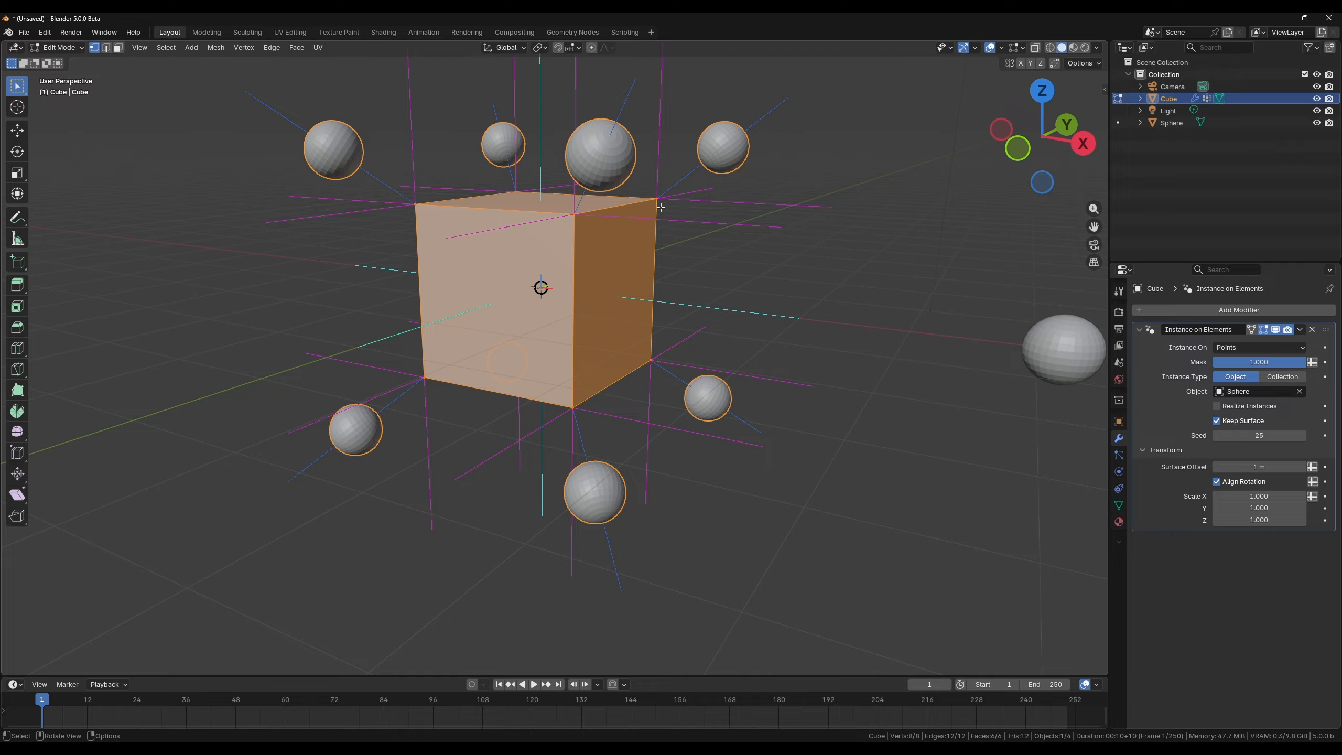
pyautogui.click(1233, 350)
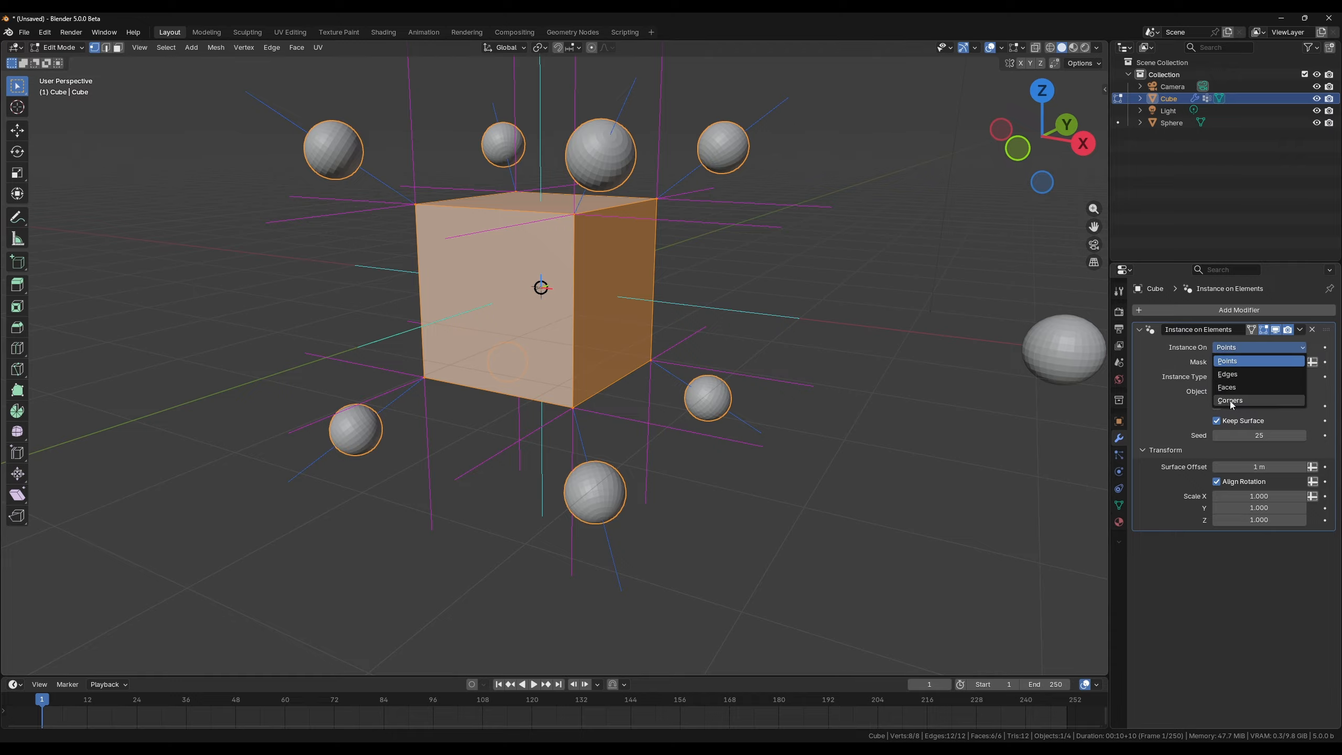
pyautogui.click(1231, 405)
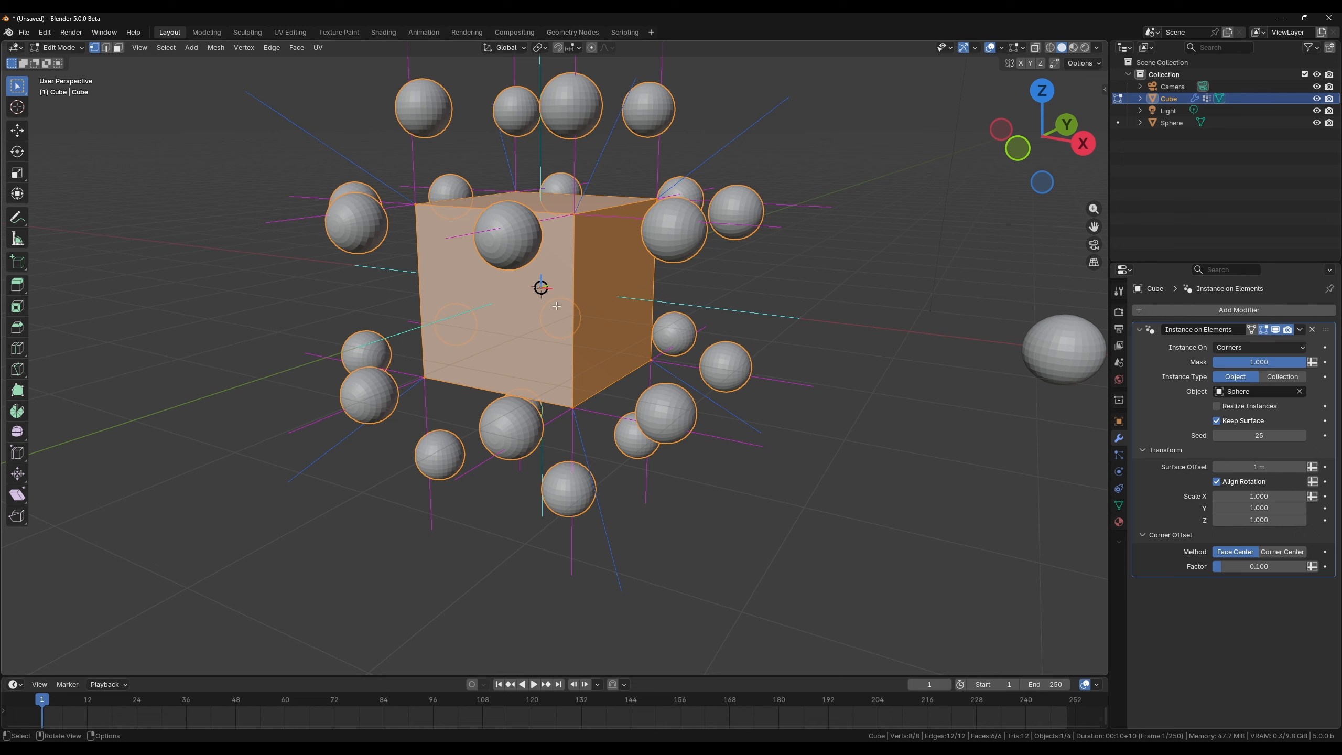
# Step: Hide the face, split and vertex normals of the cube
pyautogui.click(1022, 48)
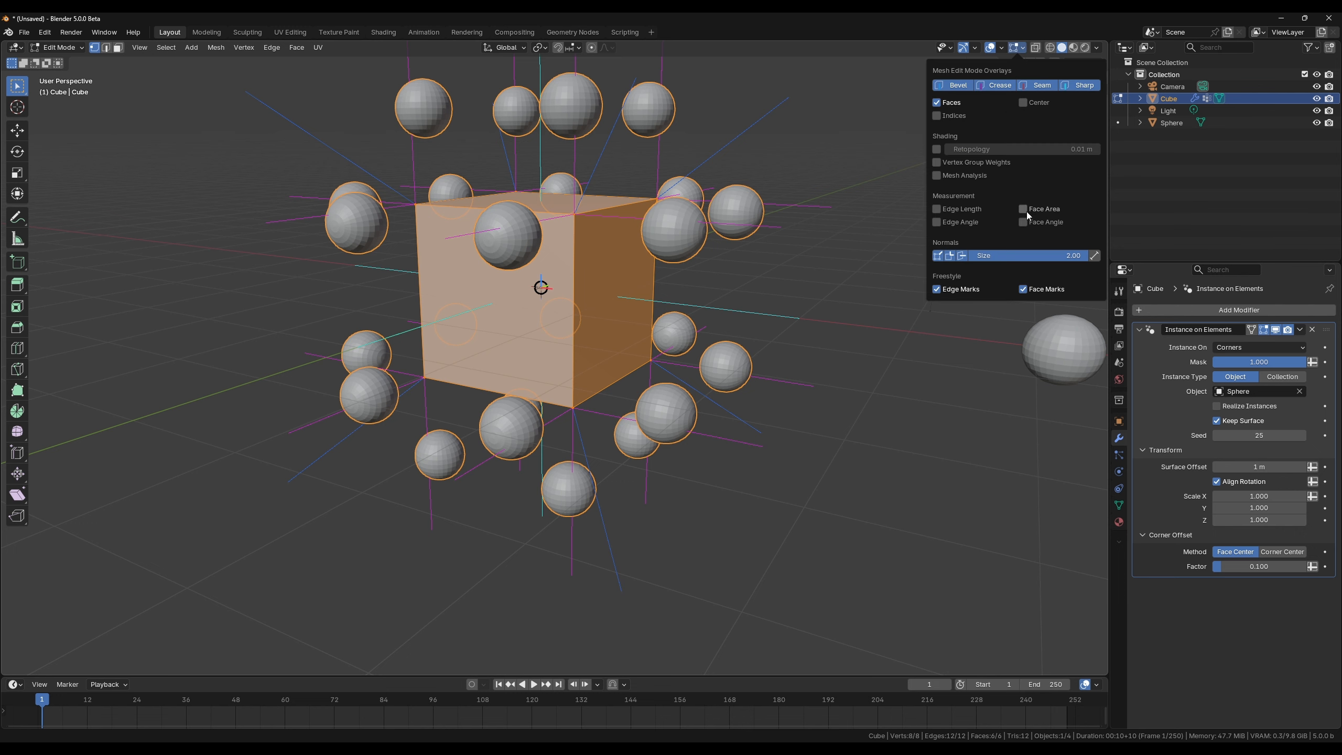
pyautogui.click(960, 257)
pyautogui.click(949, 256)
pyautogui.click(938, 255)
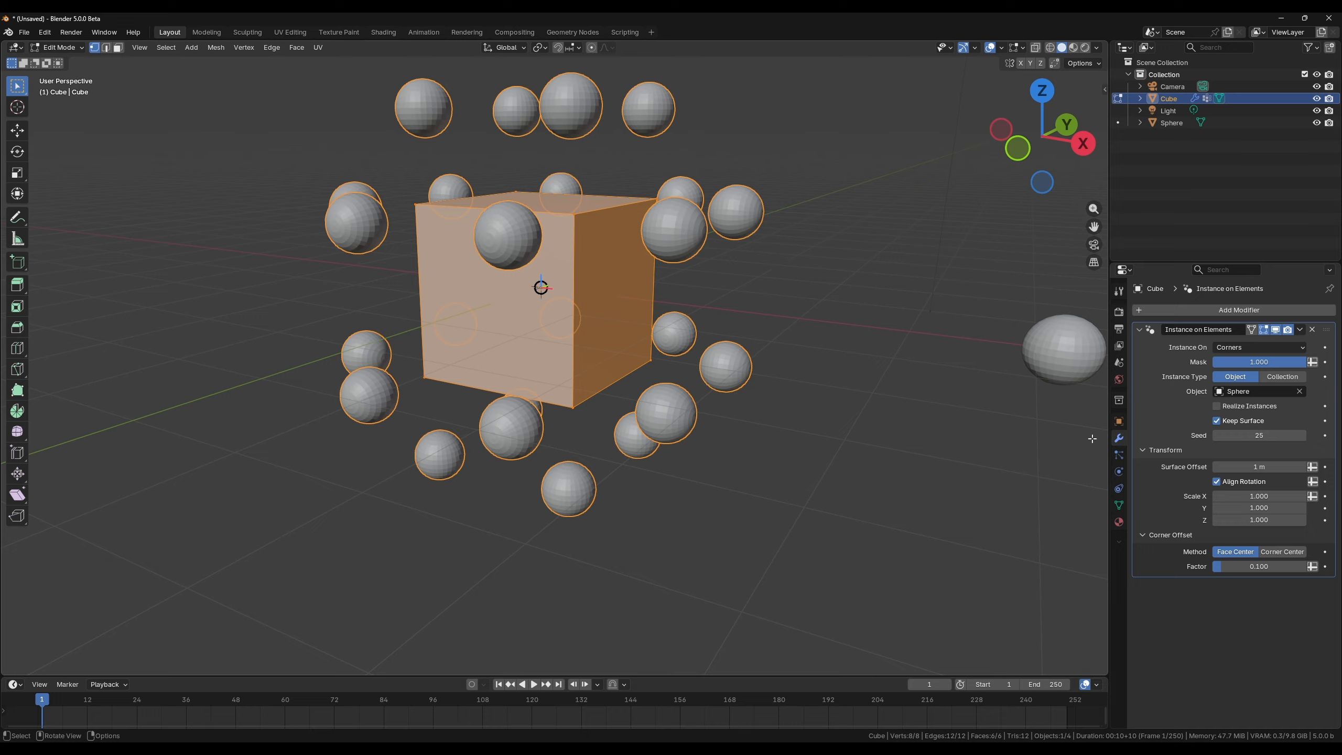
# Step: Disable Align Rotation for the corner instances and return the cube to Object Mode
pyautogui.click(1217, 482)
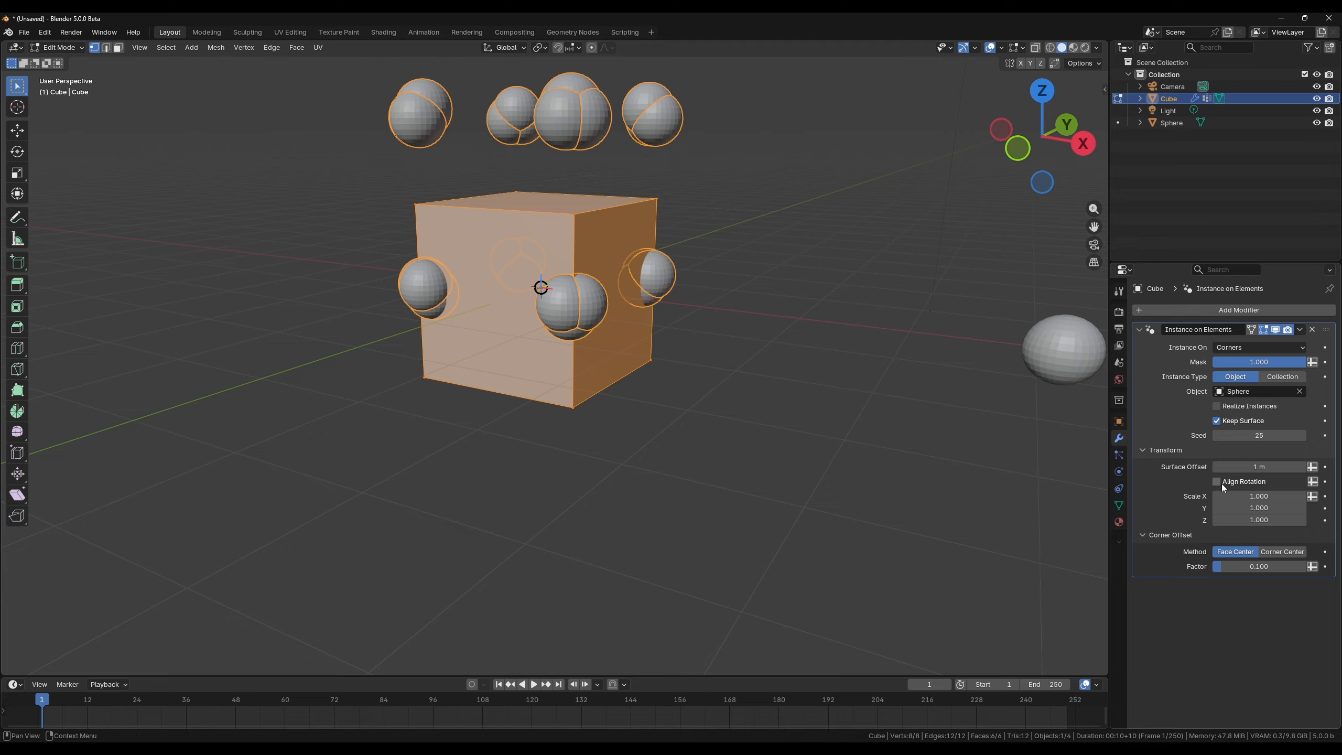
pyautogui.click(1255, 466)
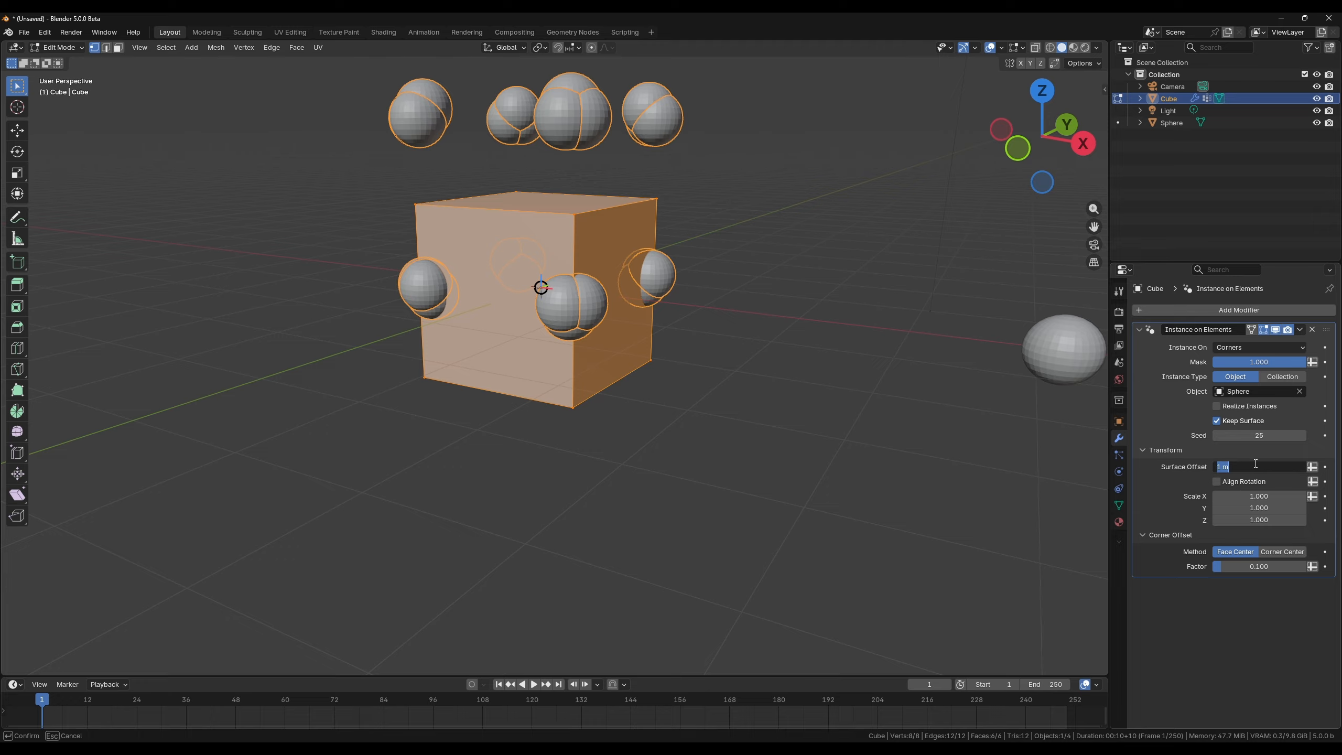
pyautogui.press('Escape')
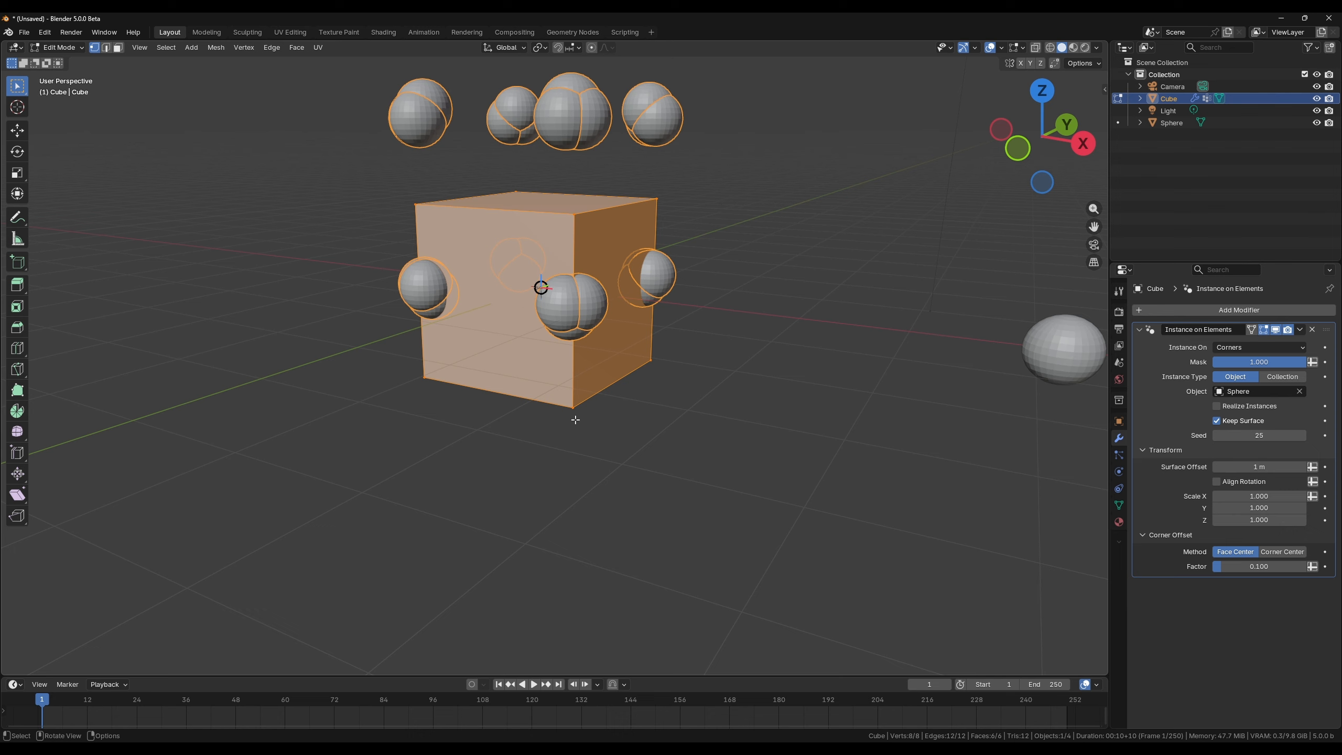
pyautogui.press('Tab')
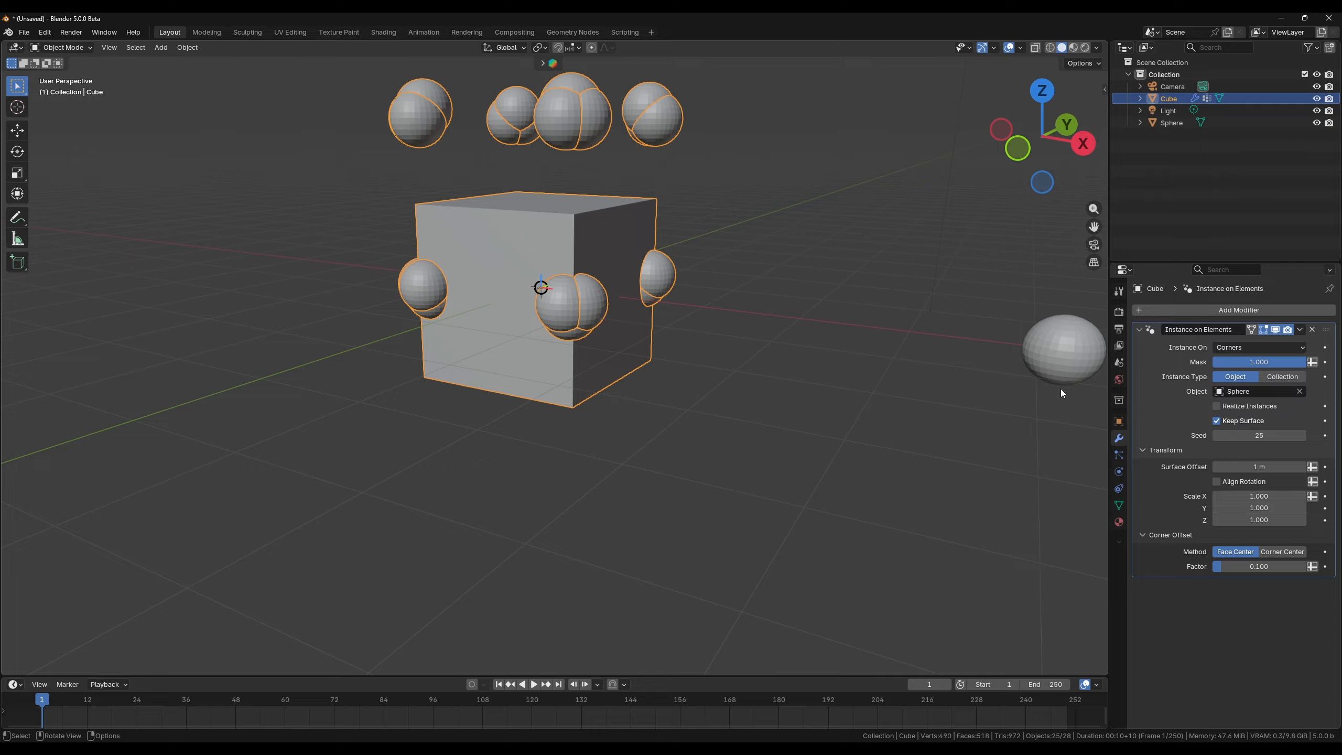
# Step: Try a larger Surface Offset on the unaligned spheres, and reset it to 0 m
pyautogui.moveTo(1236, 466); pyautogui.dragTo(1273, 466)
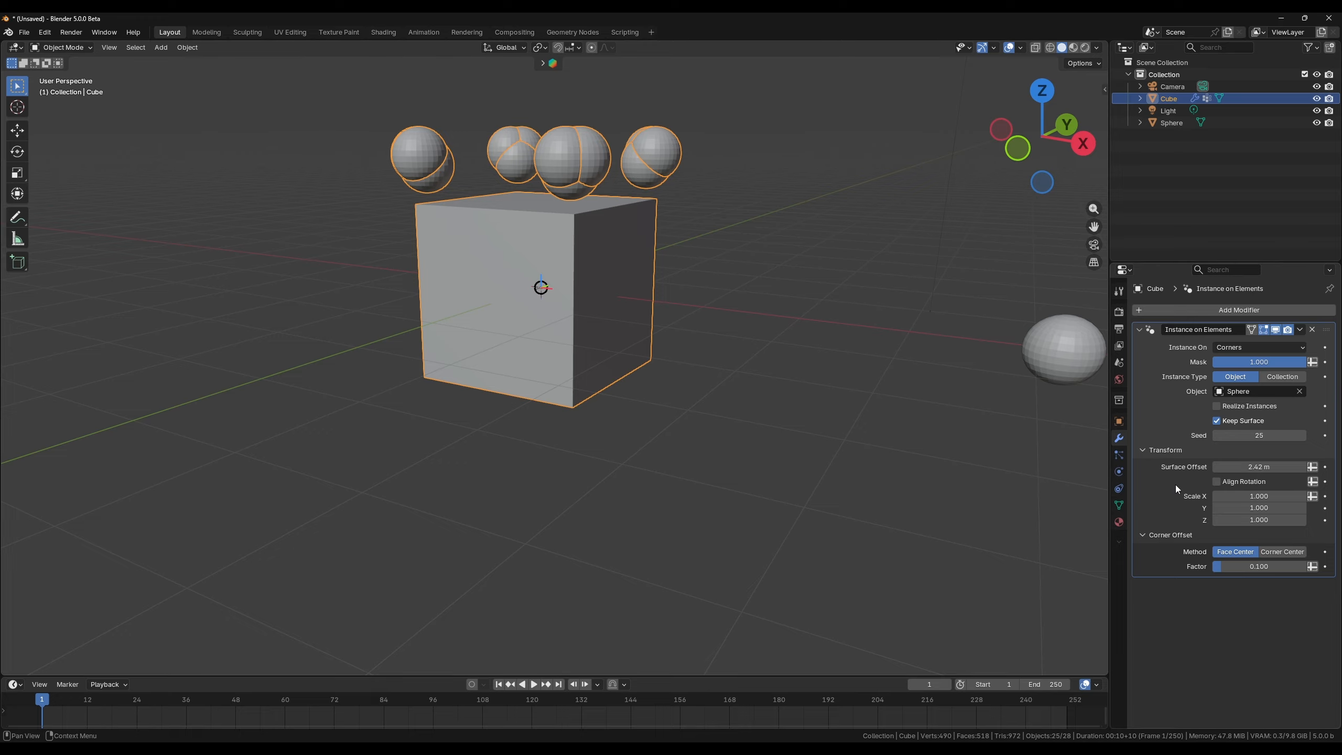
pyautogui.click(1252, 466)
pyautogui.write('0')
pyautogui.press('Return')
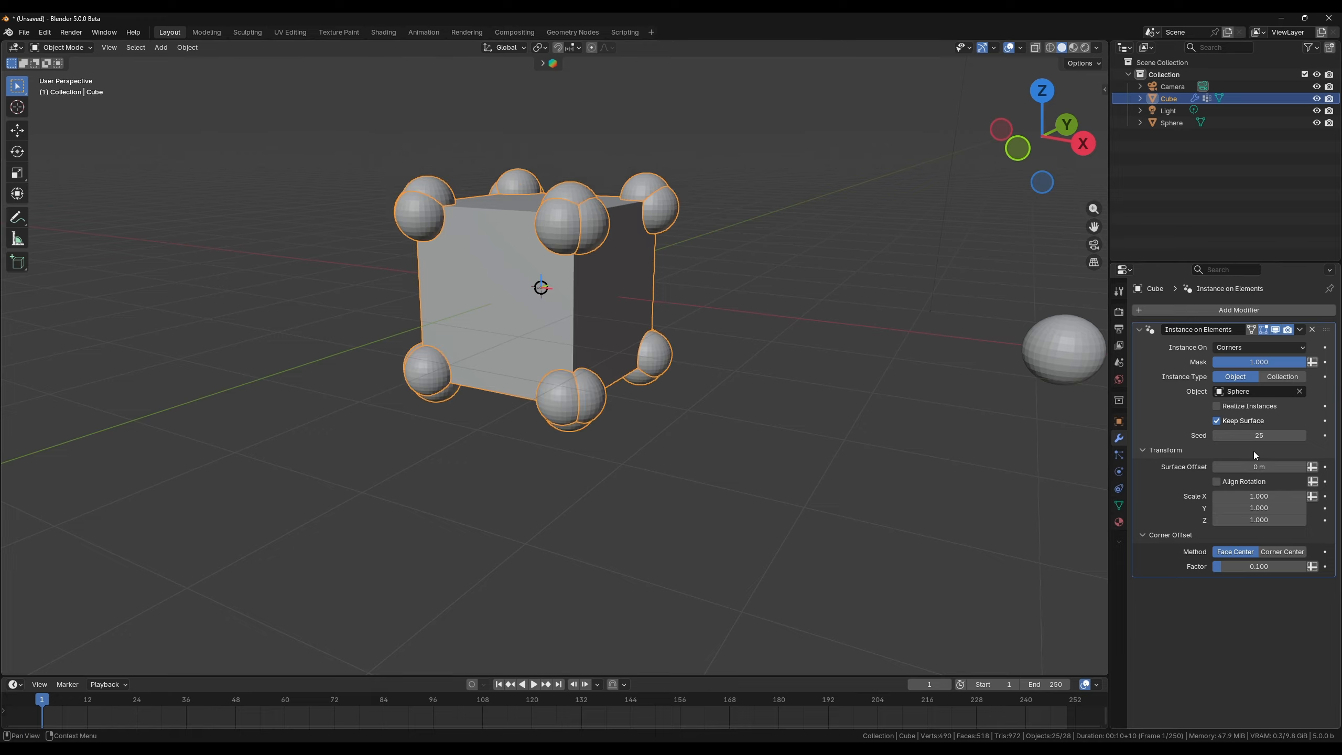
# Step: Set Instance On to Points and drive Align Rotation with the Group attribute
pyautogui.click(1266, 348)
pyautogui.click(1242, 361)
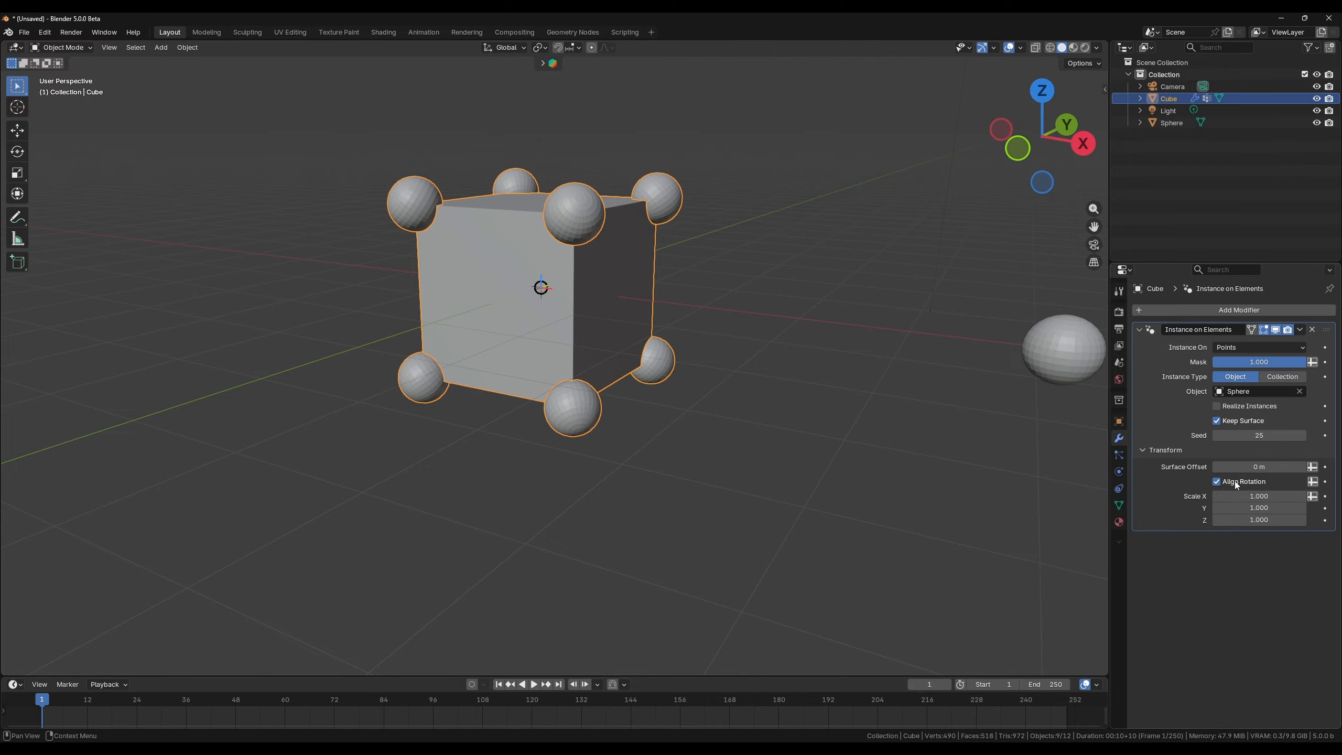
pyautogui.click(1314, 481)
pyautogui.click(1291, 483)
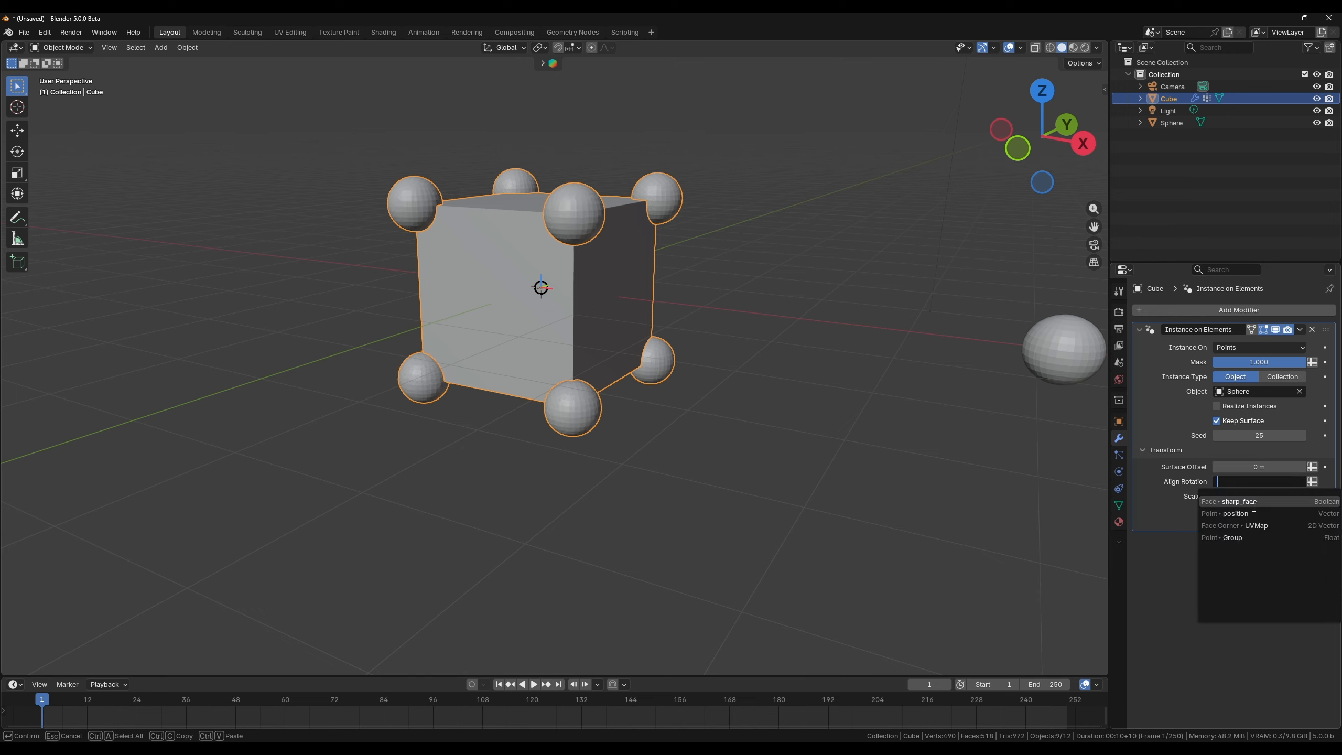
pyautogui.click(1236, 538)
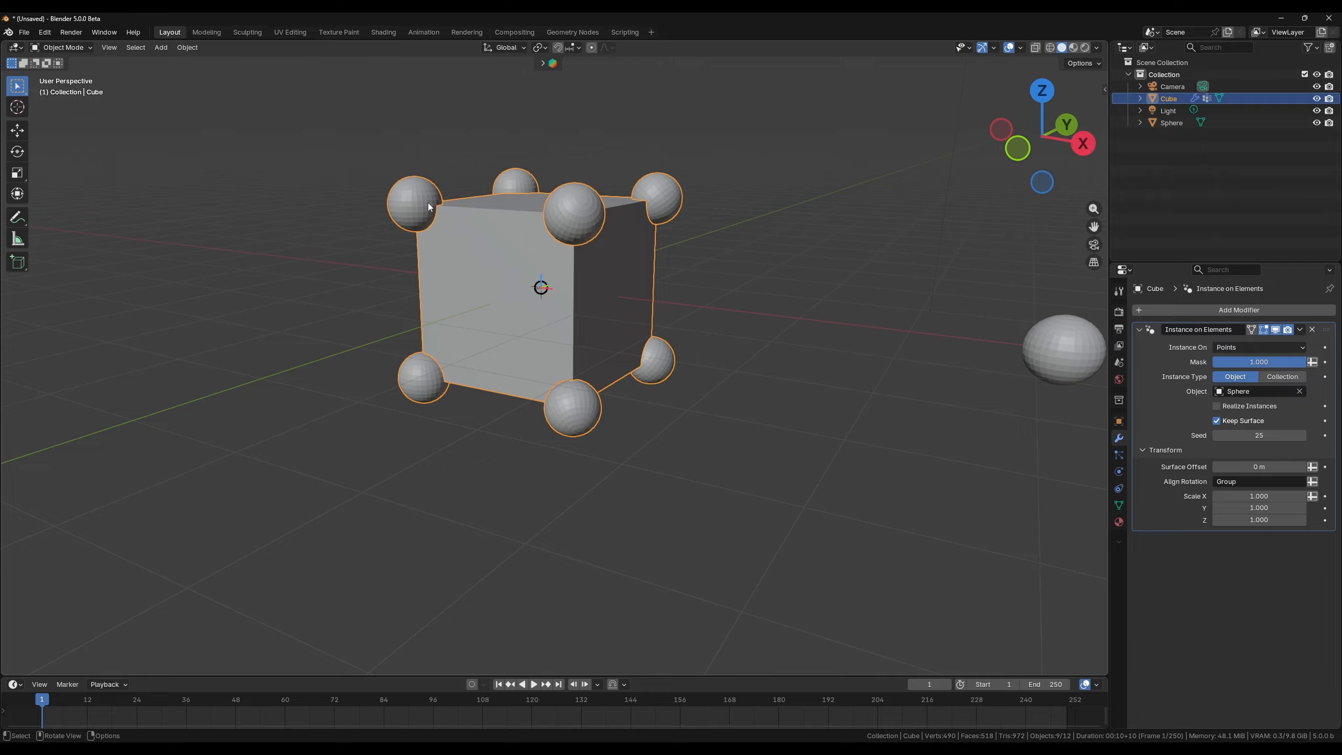
# Step: Try the group-controlled rotation on Edges, and set Instance On to Faces
pyautogui.click(1258, 348)
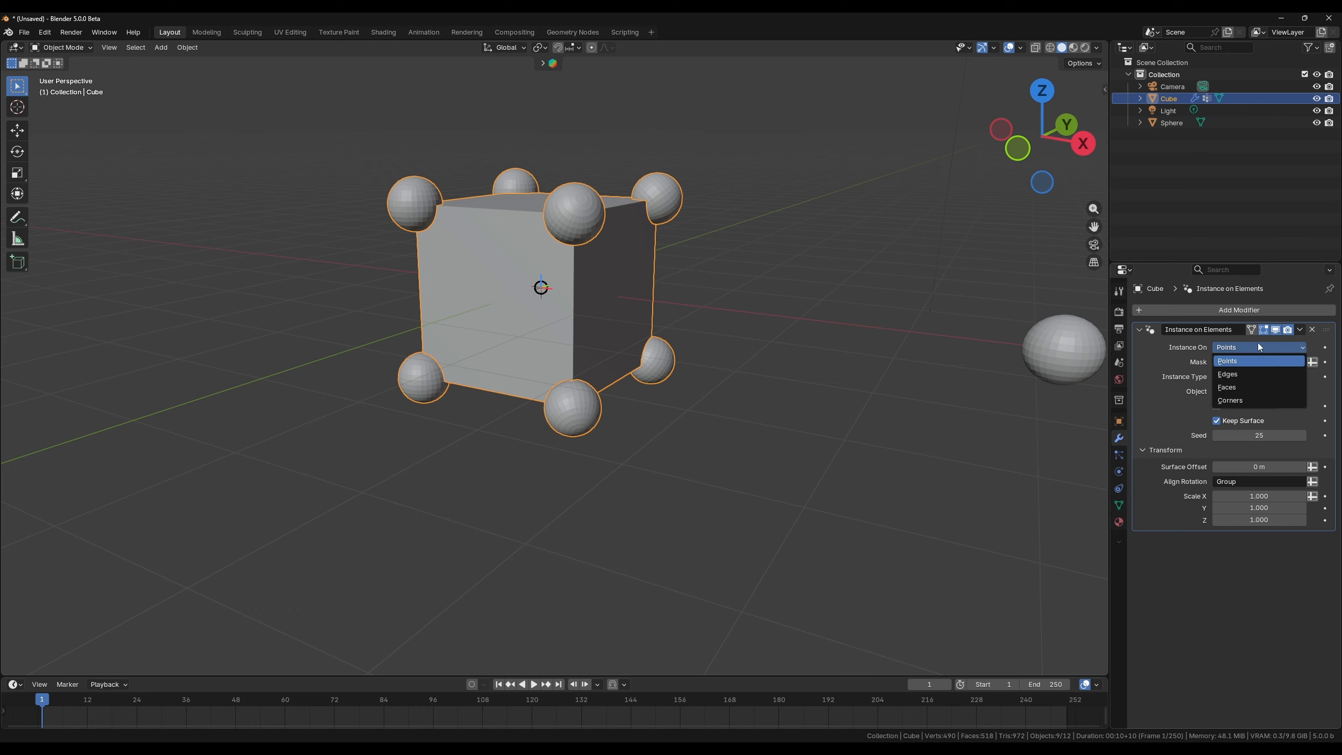
pyautogui.click(1240, 374)
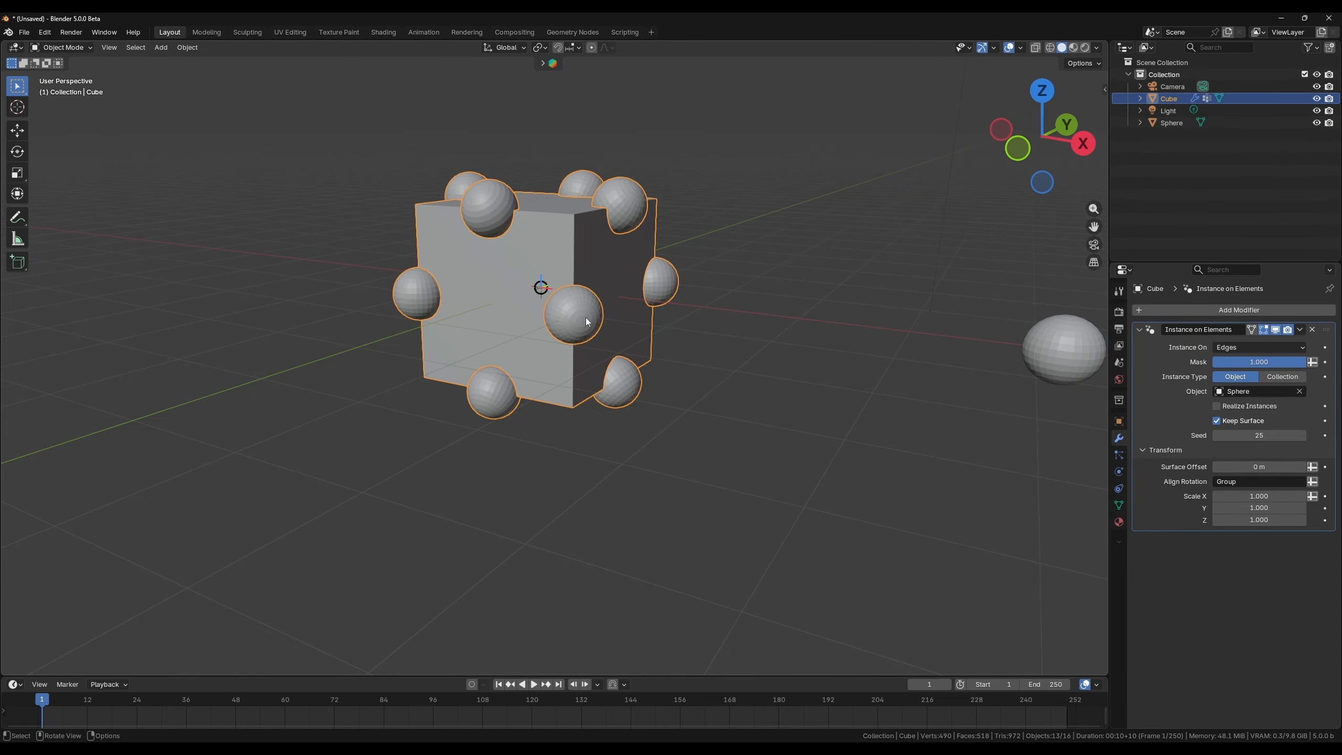
pyautogui.click(1285, 347)
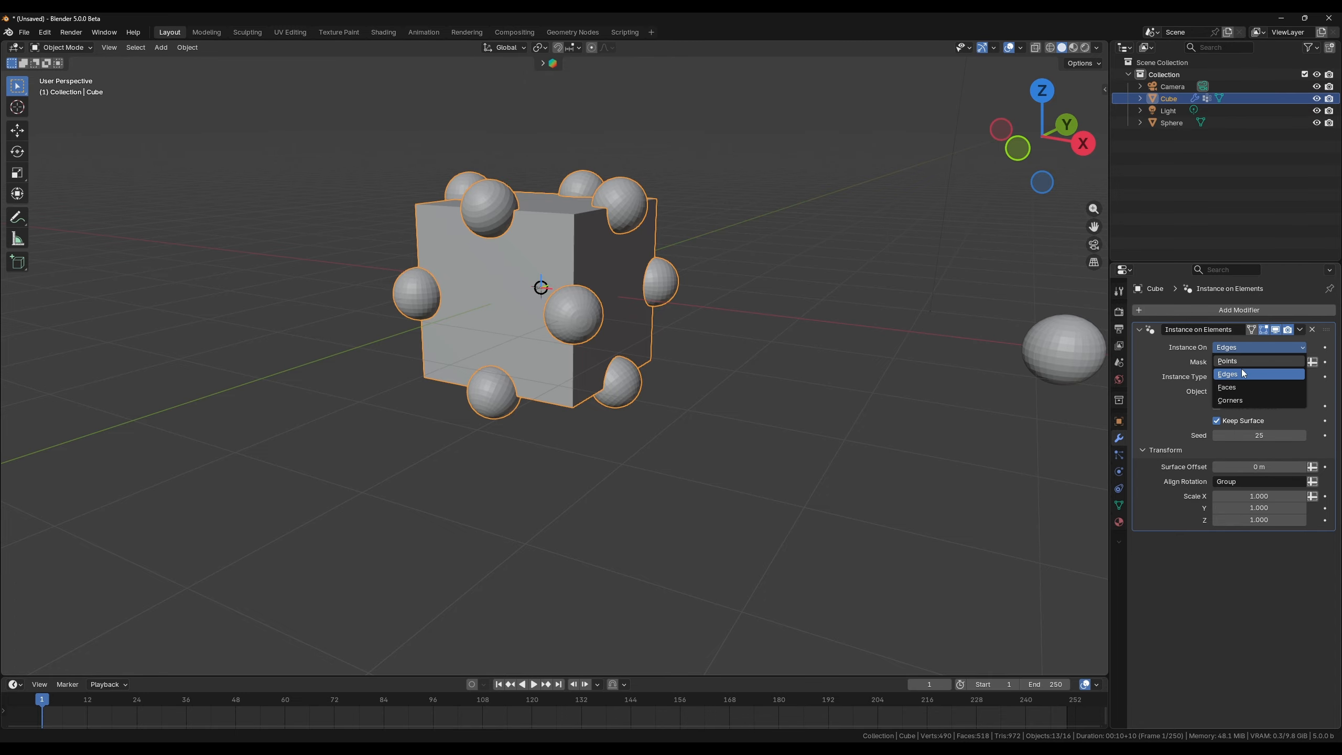
pyautogui.click(1228, 388)
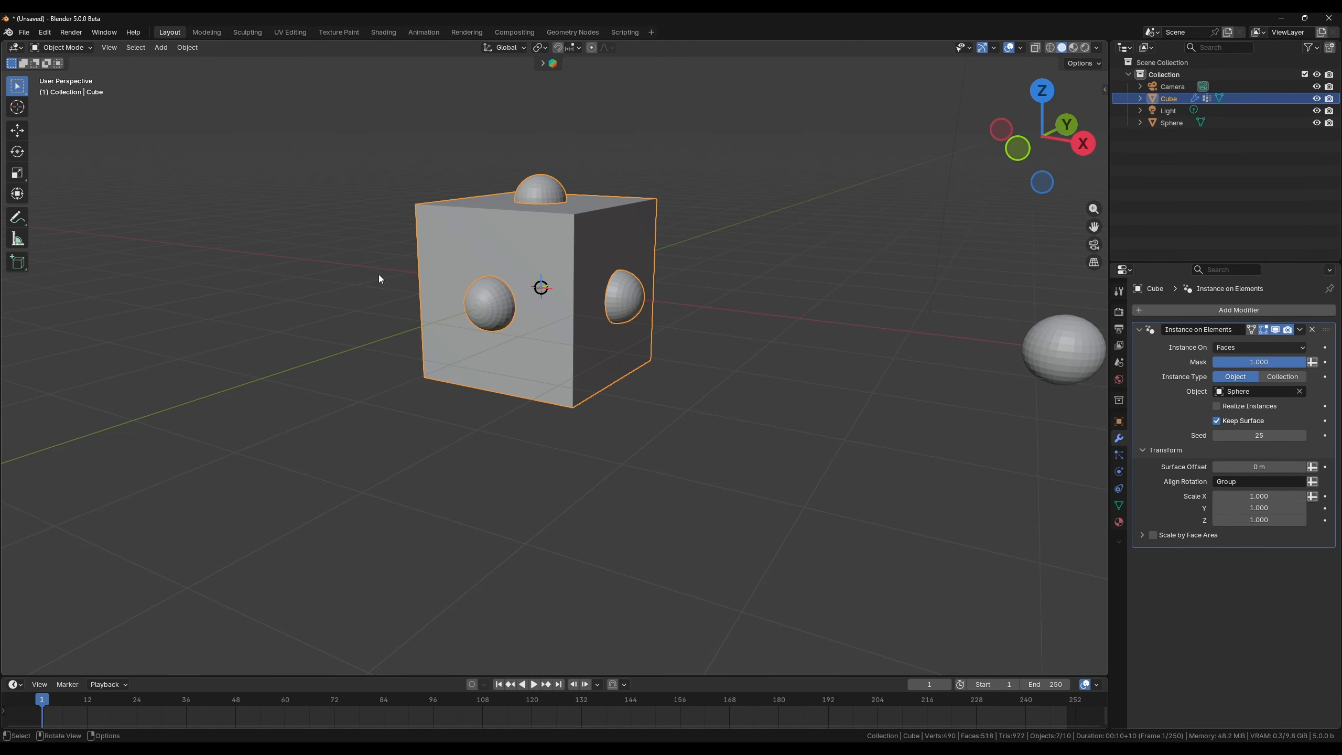
# Step: Inspect the rotation of the face spheres around the cube, and switch Align Rotation from the attribute back to its enabled checkbox
pyautogui.moveTo(760, 290); pyautogui.dragTo(512, 313, button='middle')
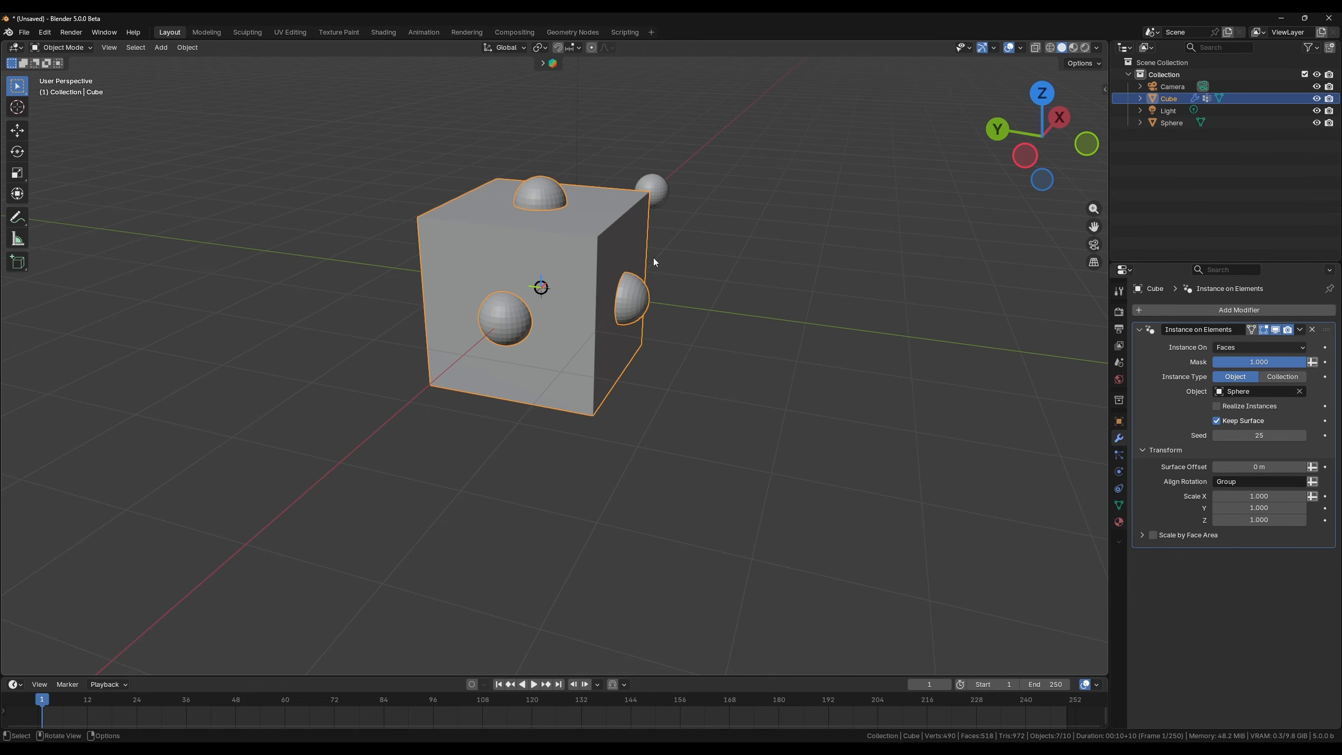
pyautogui.moveTo(654, 259); pyautogui.dragTo(577, 271, button='middle')
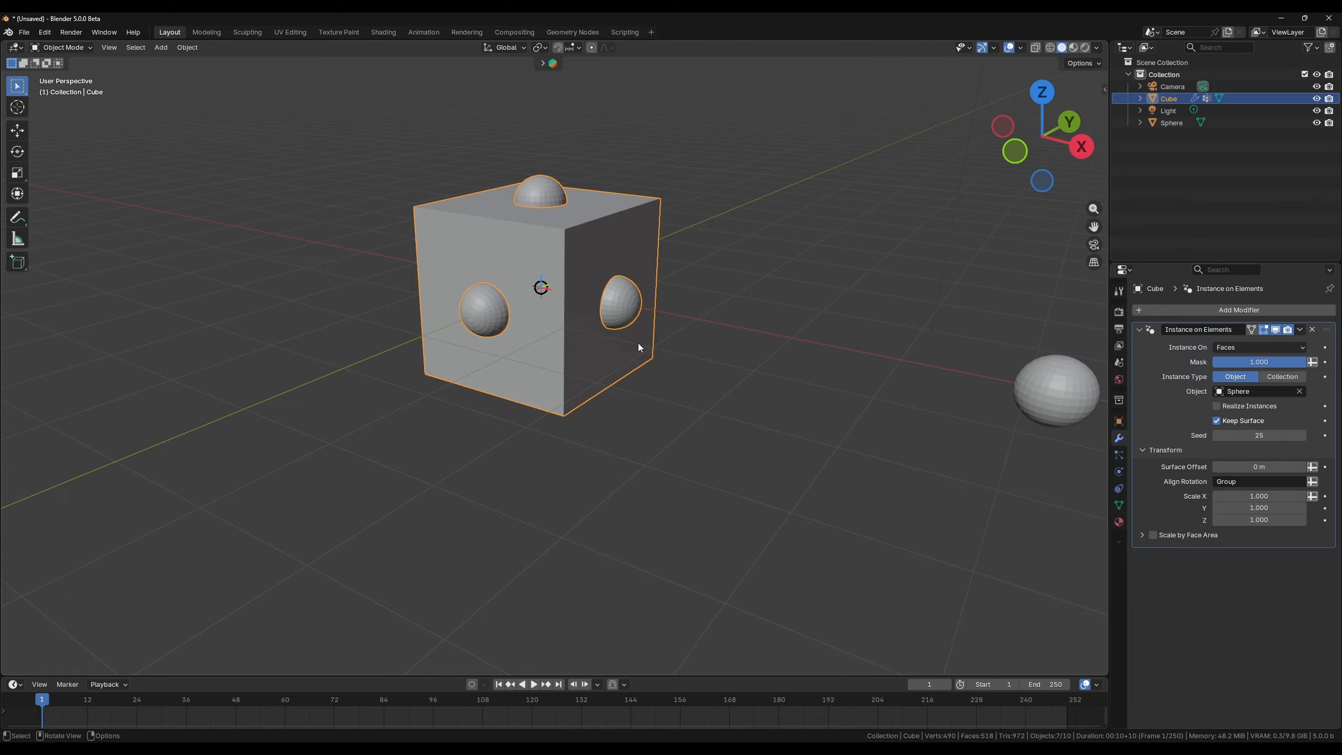
pyautogui.moveTo(568, 374); pyautogui.dragTo(577, 273, button='middle')
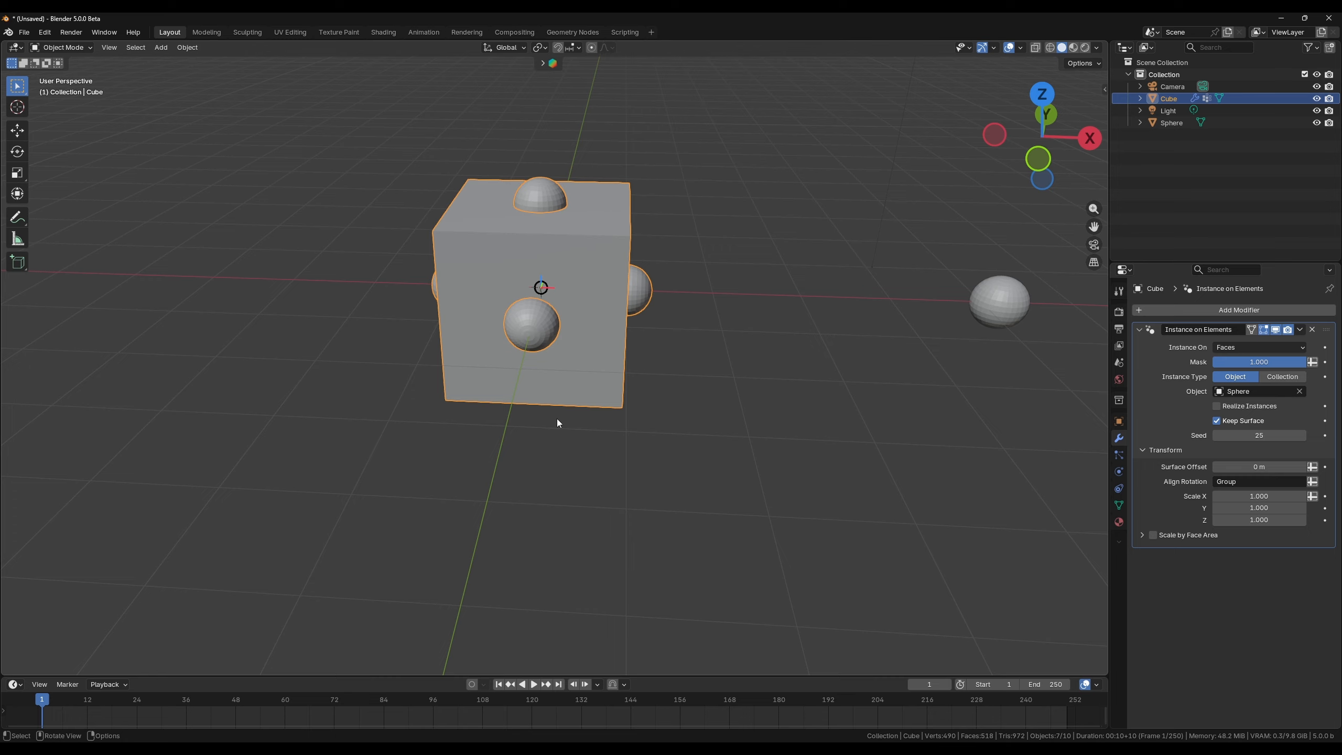
pyautogui.moveTo(701, 304); pyautogui.dragTo(658, 292, button='middle')
pyautogui.click(1227, 481)
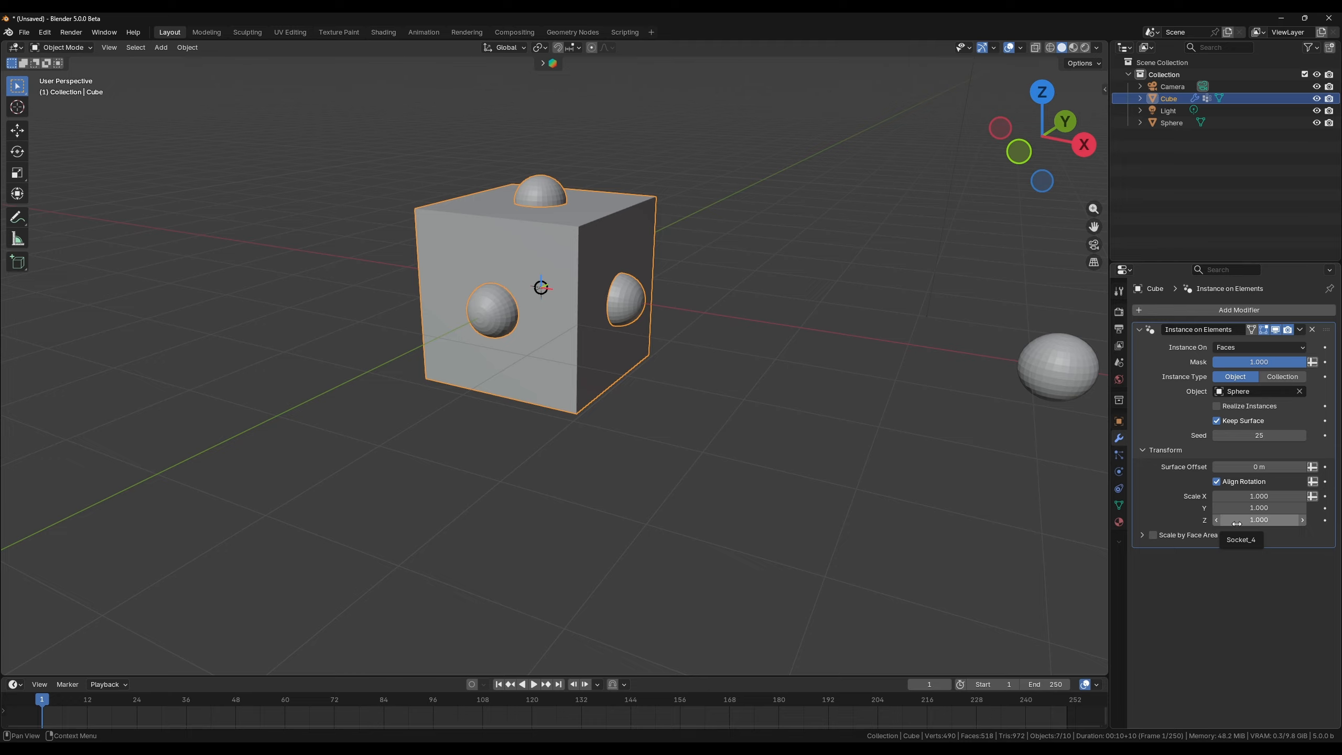
# Step: Drive the instance Scale with the Group attribute and inspect the sphere sizes on each side of the cube
pyautogui.click(1313, 497)
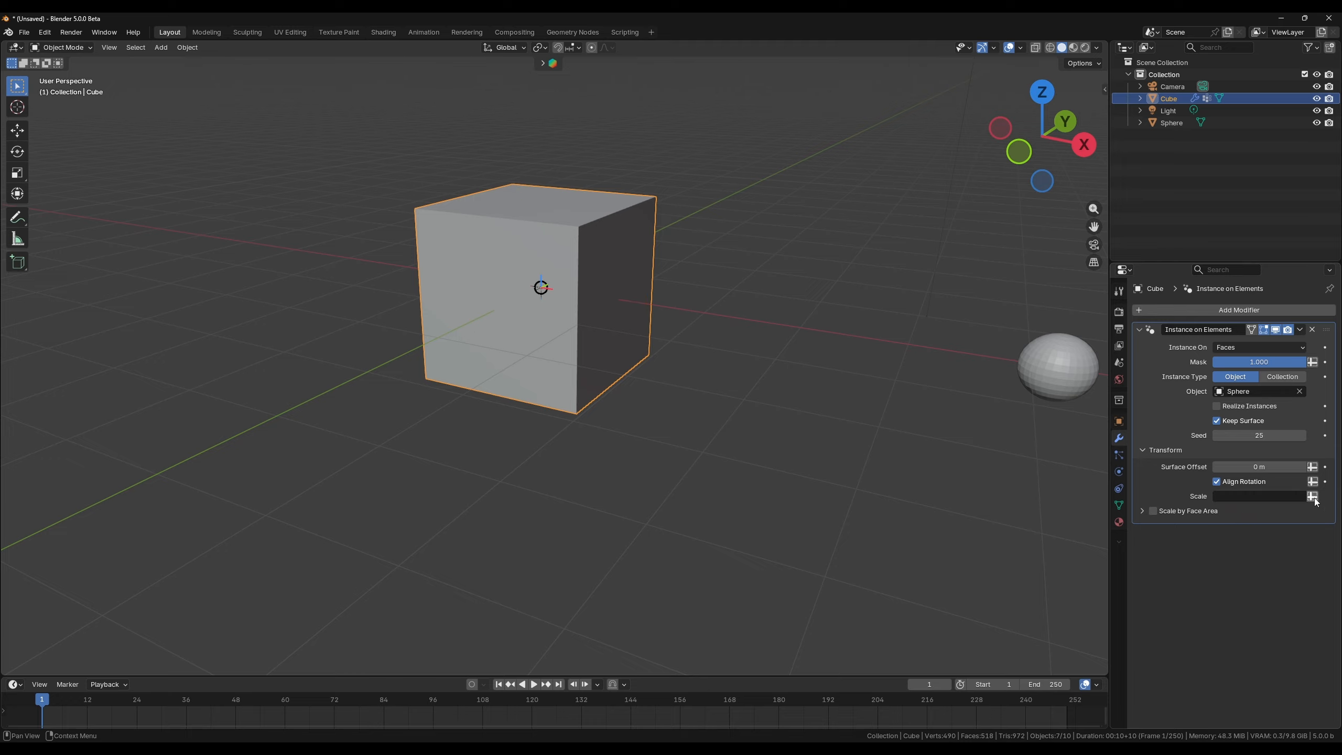
pyautogui.click(1275, 498)
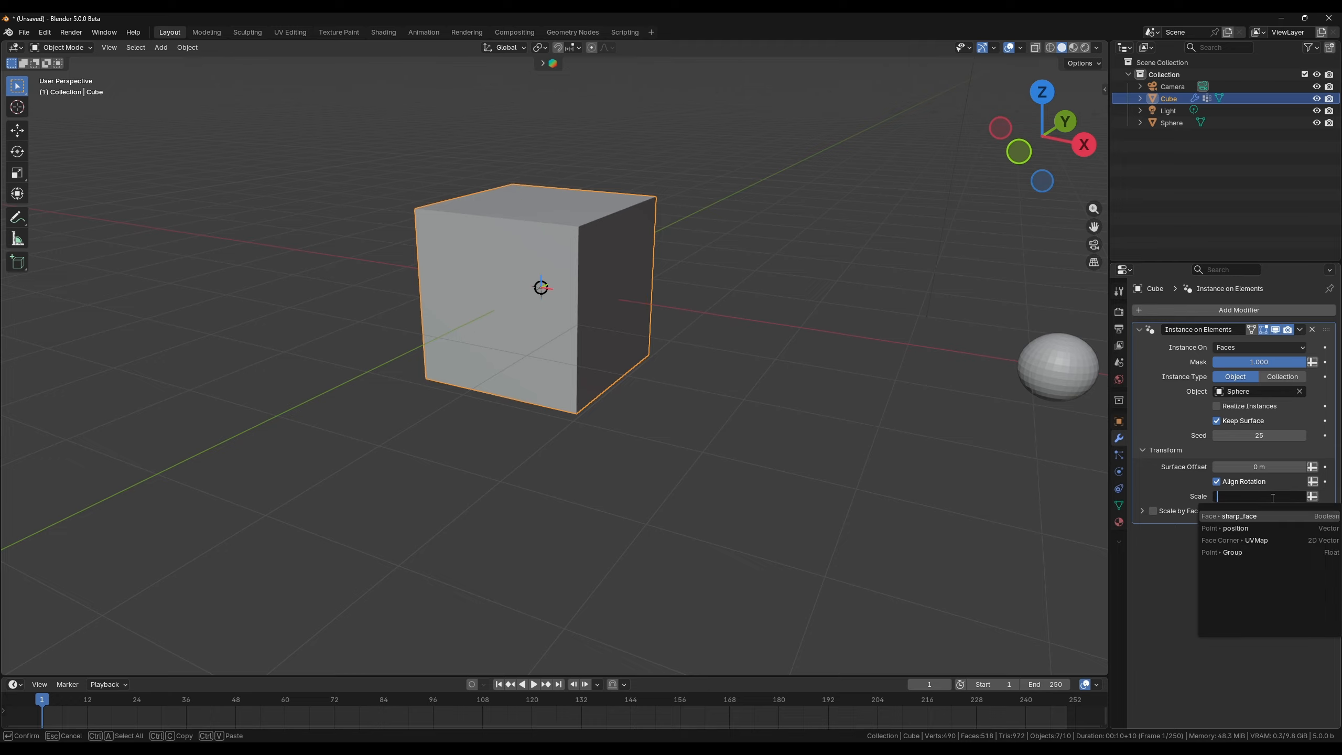
pyautogui.click(1238, 551)
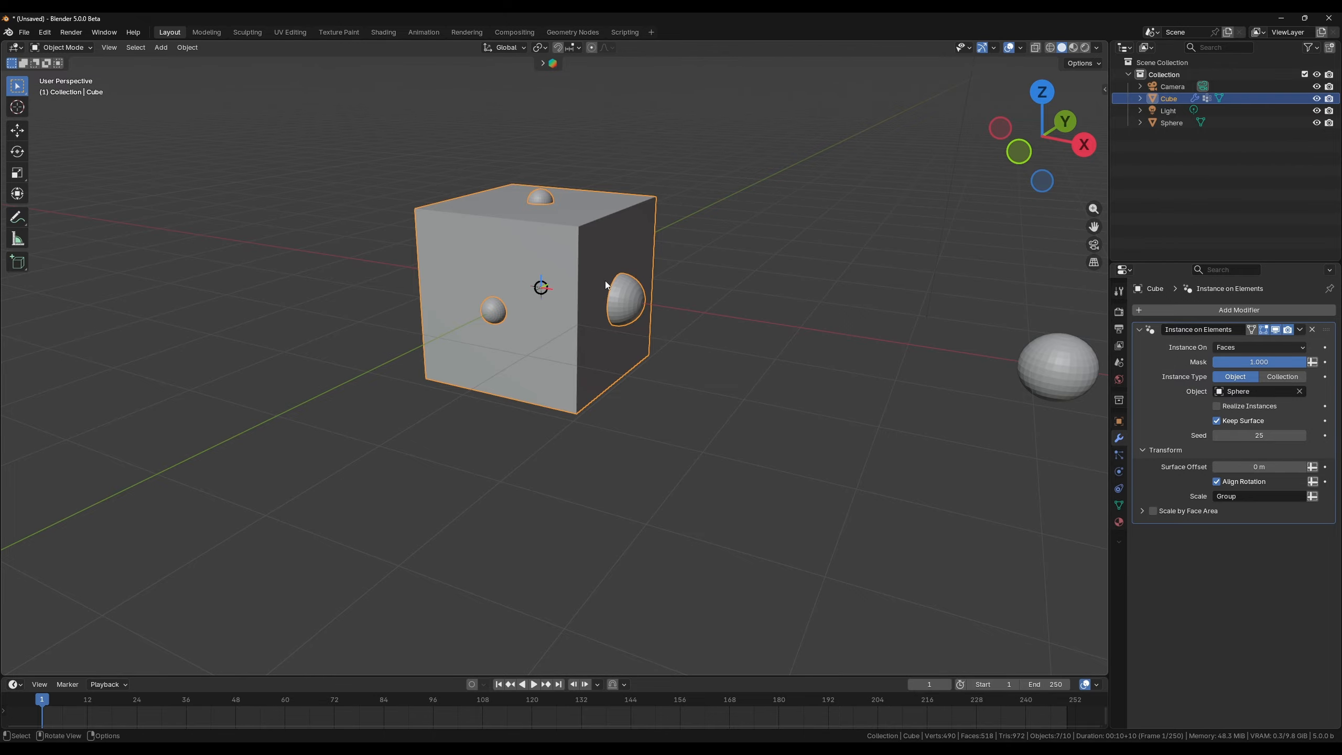
pyautogui.moveTo(544, 312); pyautogui.dragTo(649, 315, button='middle')
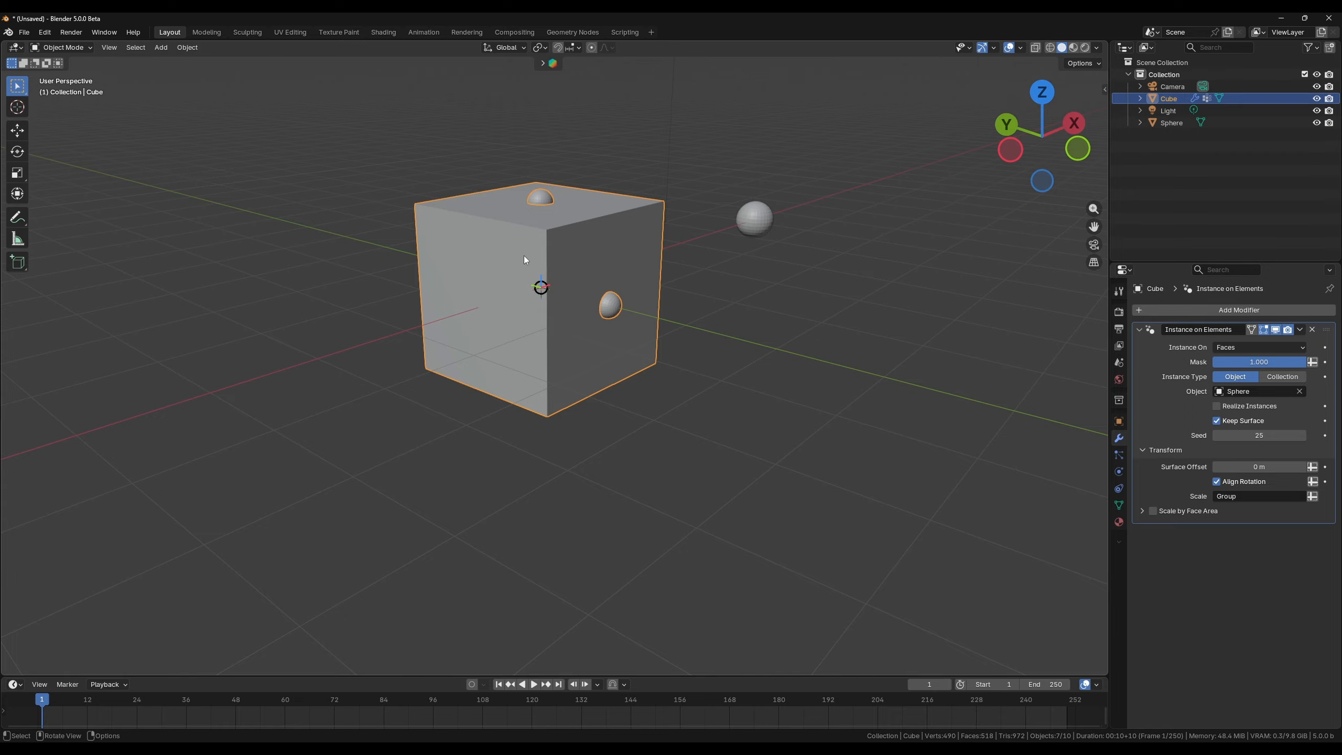
pyautogui.moveTo(525, 256); pyautogui.dragTo(544, 198, button='middle')
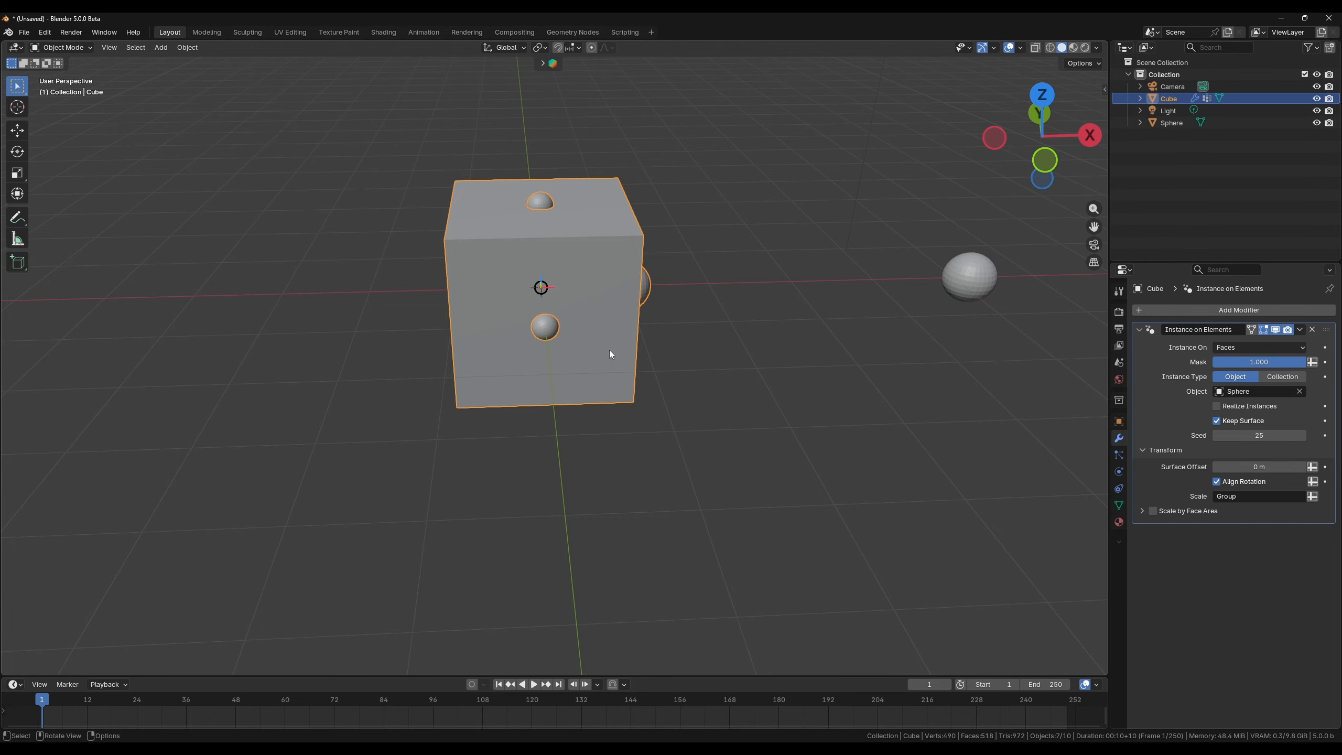
pyautogui.moveTo(609, 351); pyautogui.dragTo(740, 365, button='middle')
# Step: Switch Scale back to fixed X, Y and Z values and enable Scale by Face Area
pyautogui.click(1312, 496)
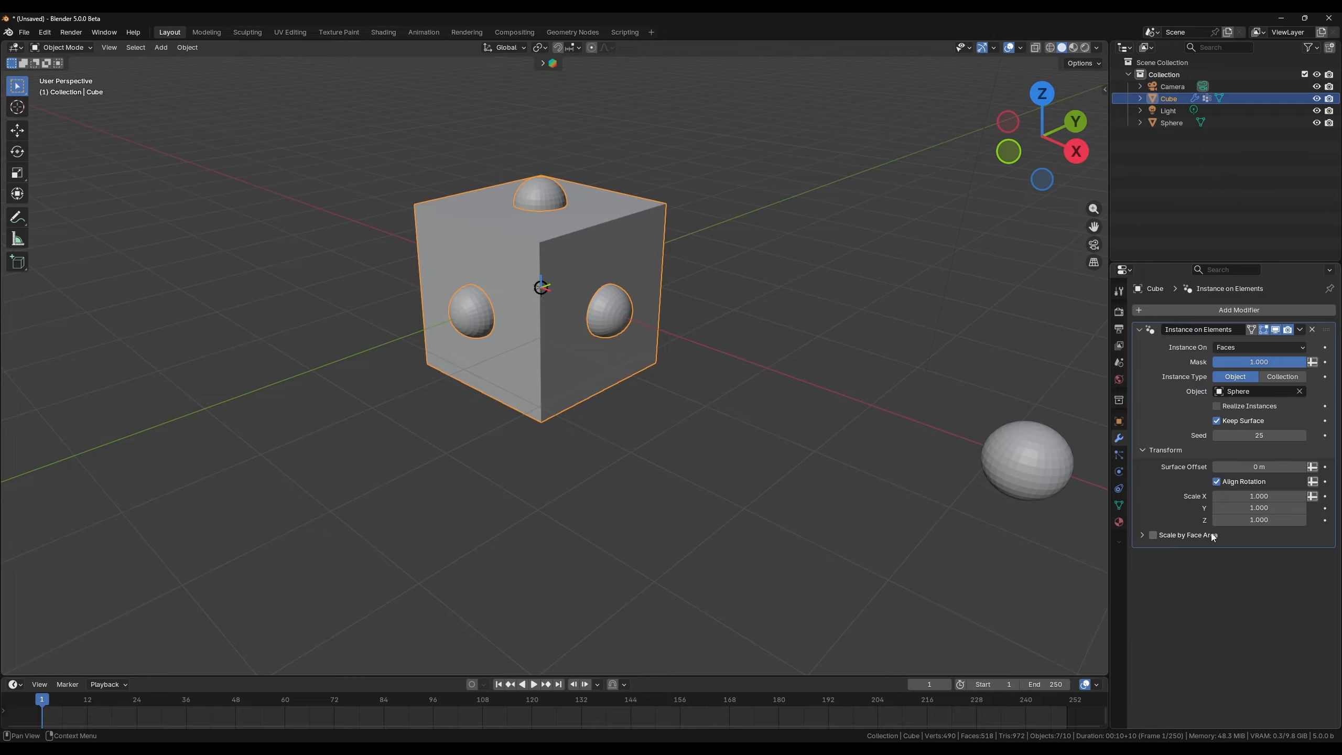
pyautogui.click(1143, 534)
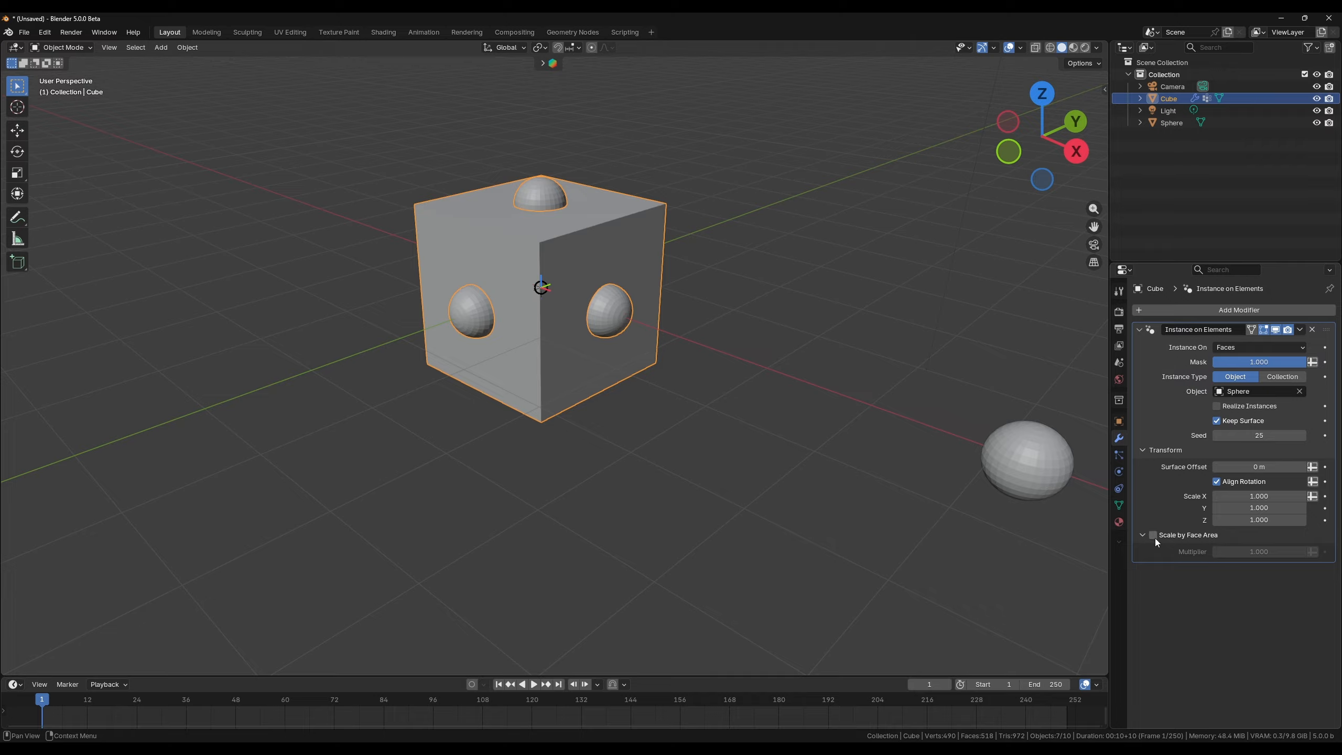
pyautogui.click(1154, 535)
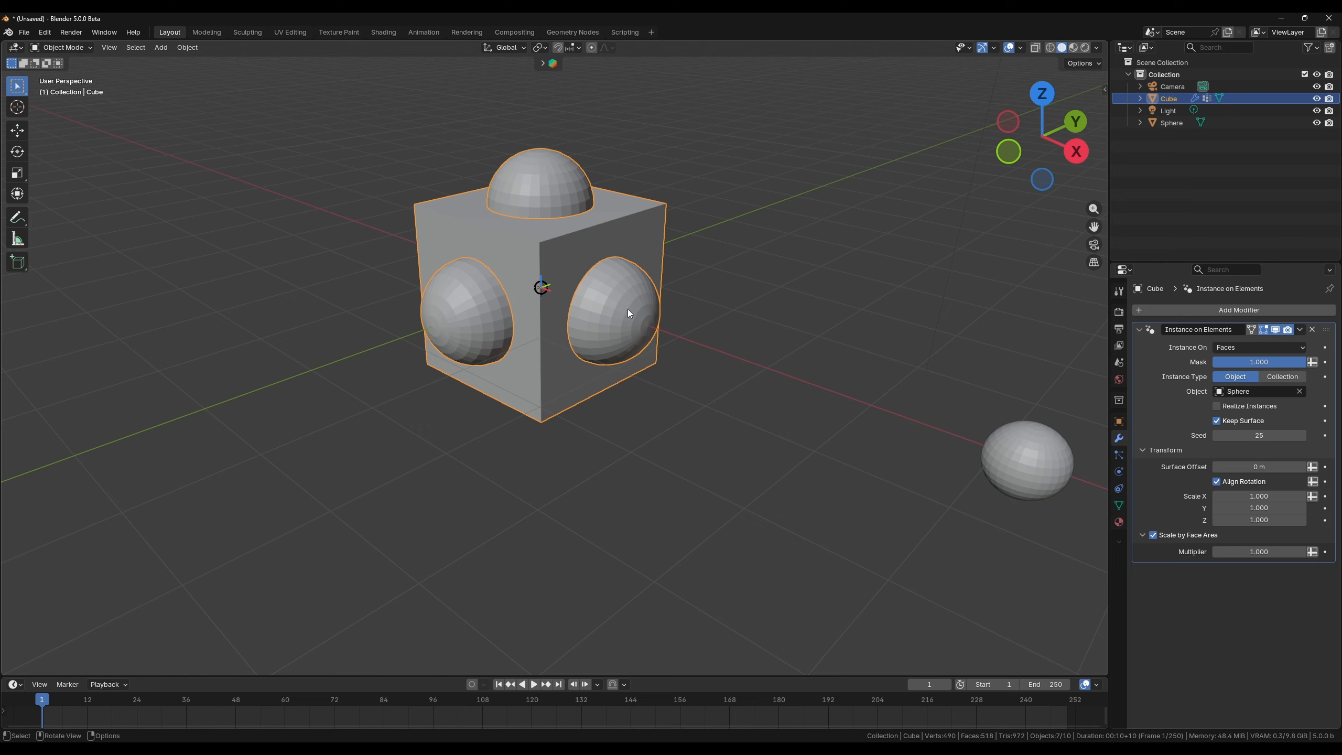
# Step: Enter Edit Mode on the cube, clear the selection and select its top face in face select mode
pyautogui.click(60, 47)
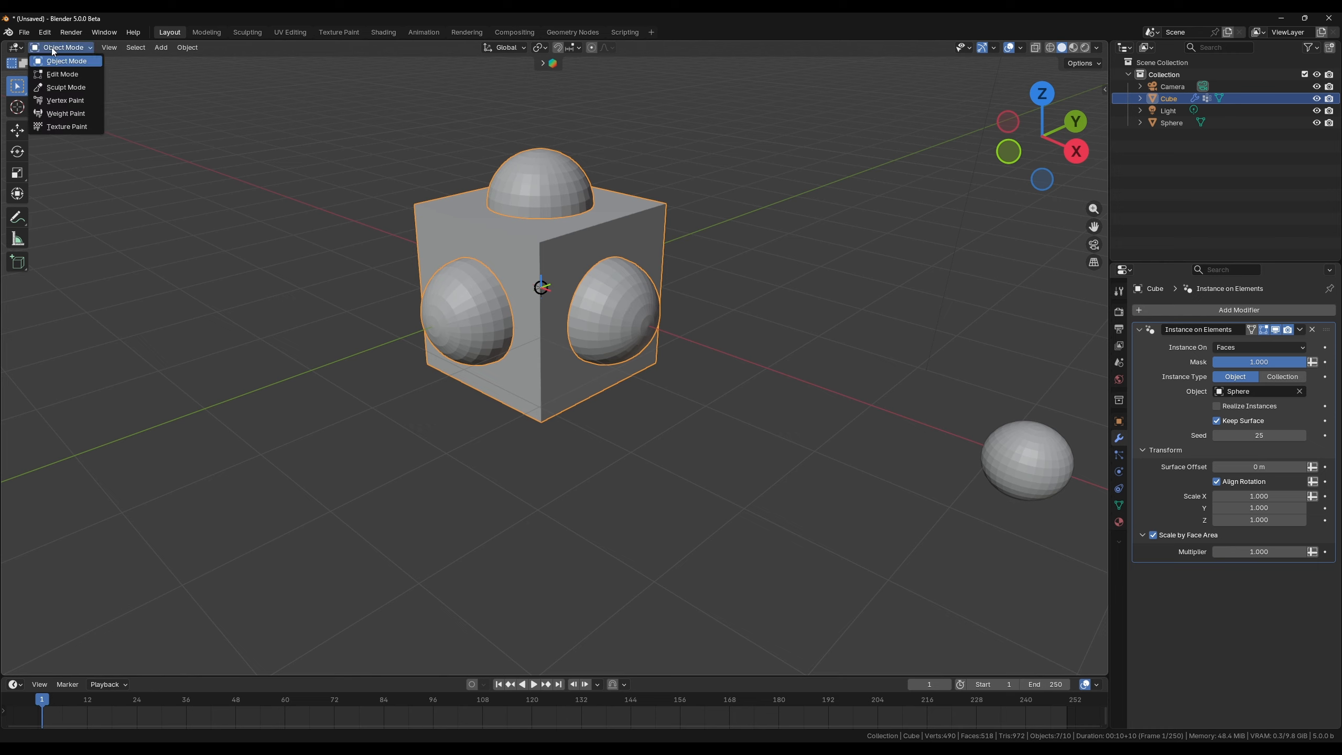
pyautogui.click(60, 76)
pyautogui.hotkey('alt', 'a')
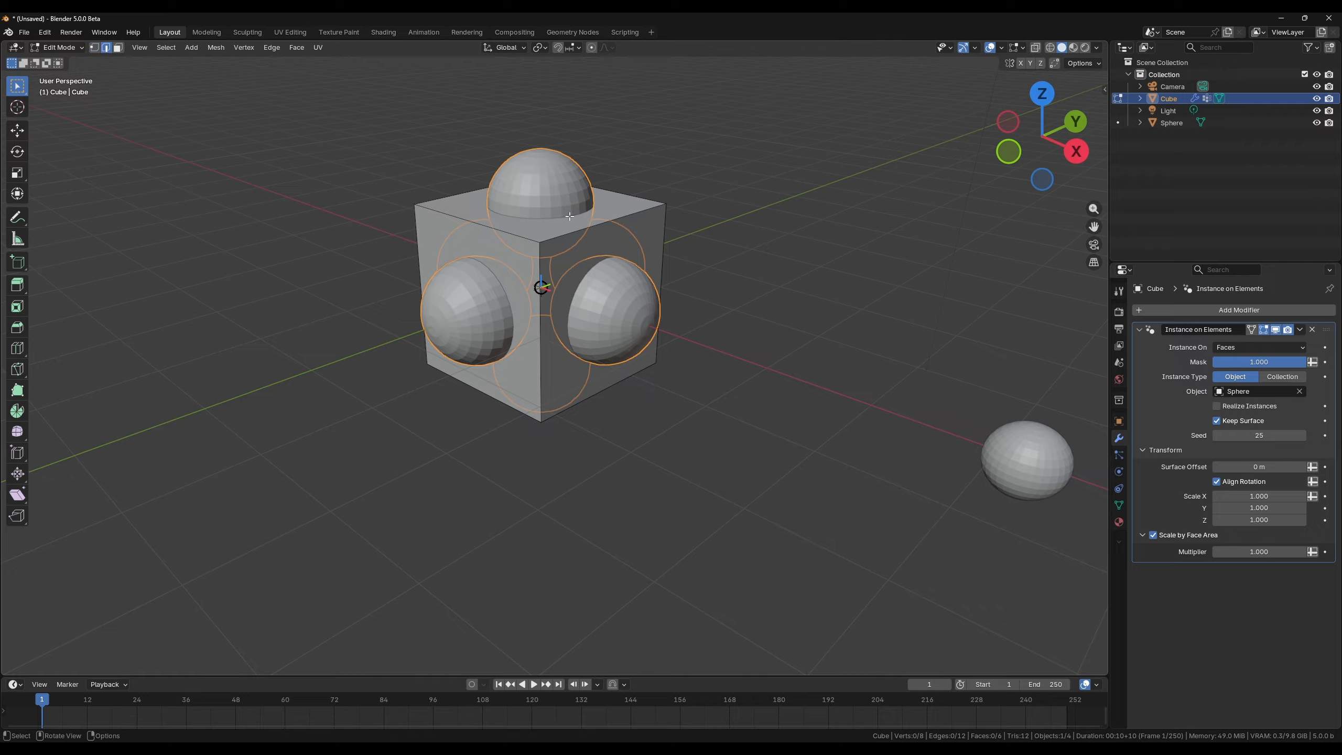
pyautogui.press('2')
pyautogui.click(571, 222)
pyautogui.press('3')
pyautogui.click(572, 221)
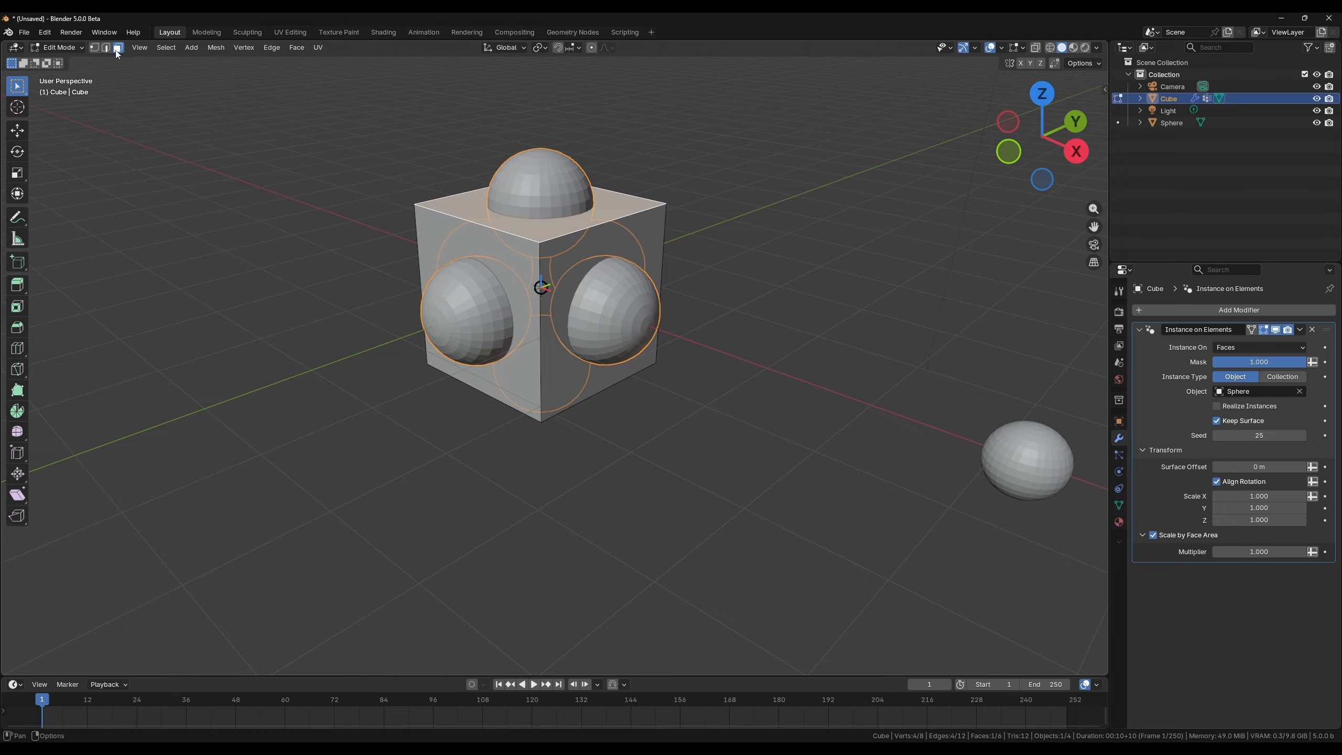
# Step: Scale the cube's top face to about 0.053 and its bottom face to about 1.554
pyautogui.press('s')
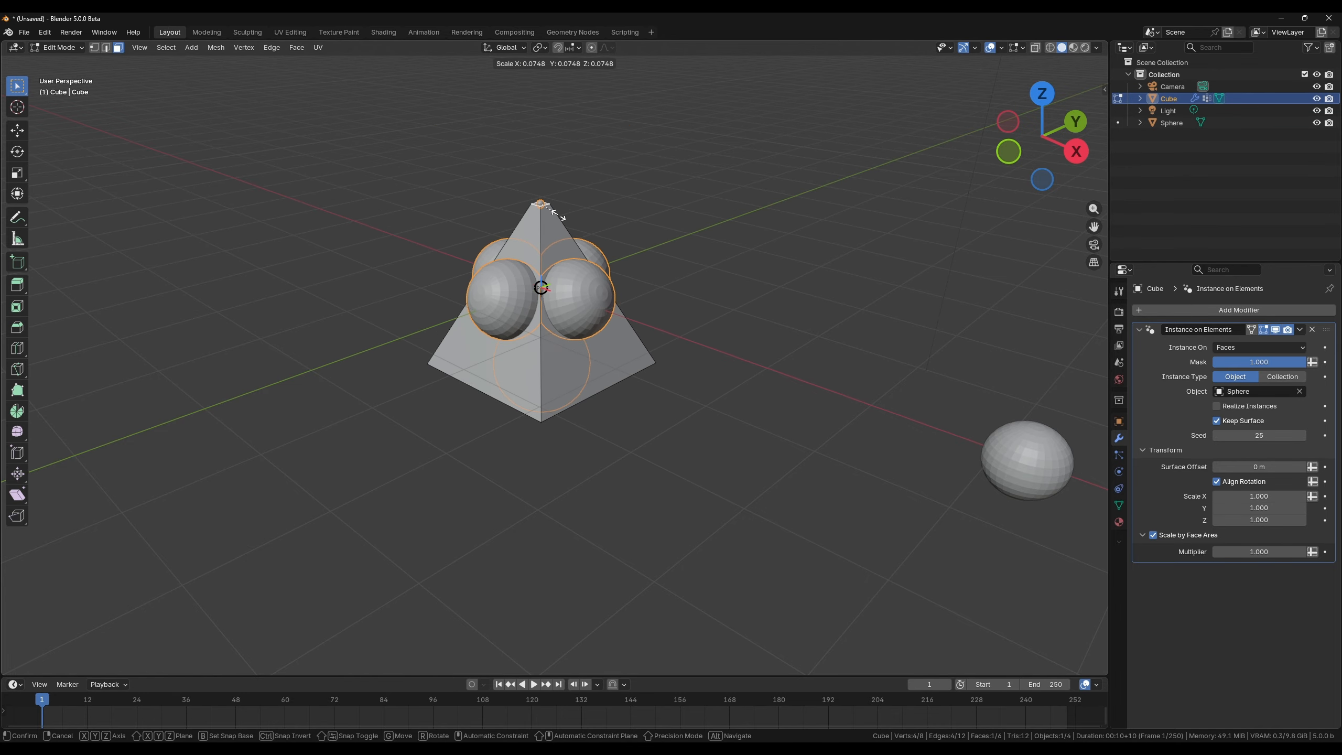
pyautogui.click(552, 211)
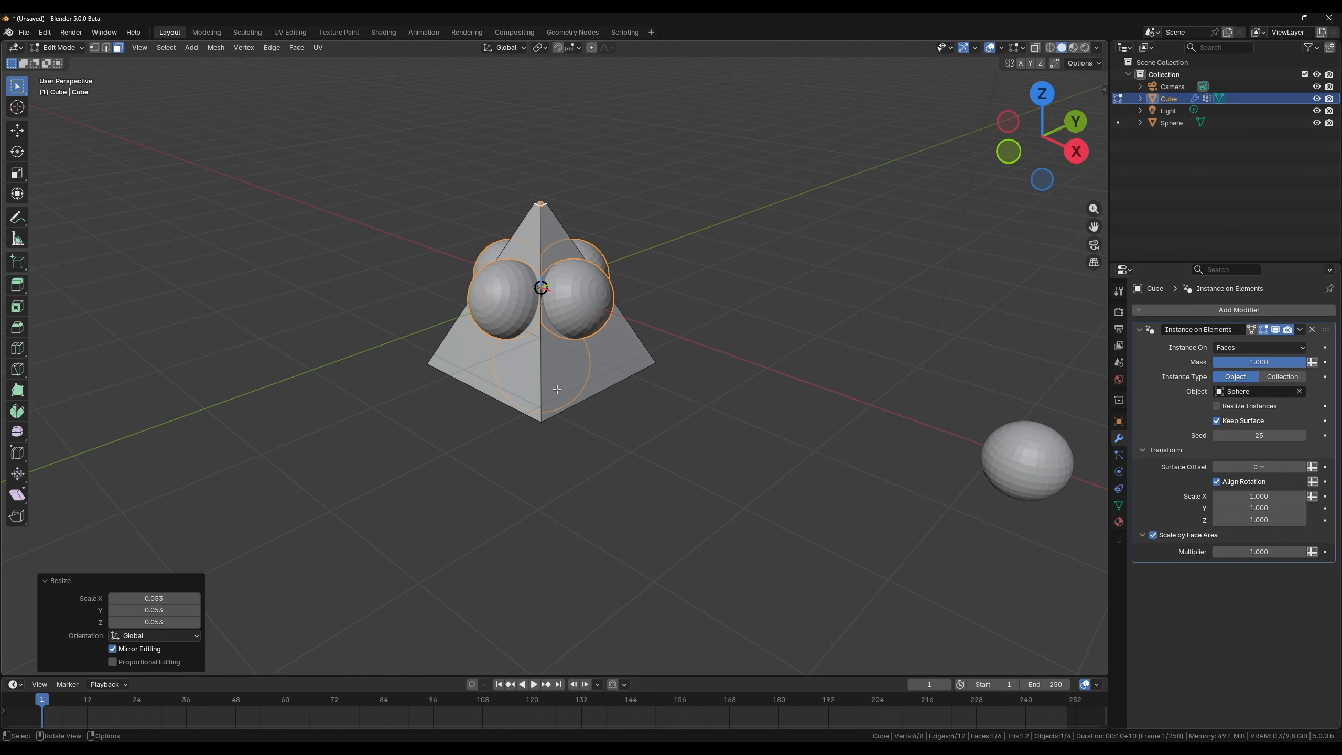
pyautogui.moveTo(557, 391); pyautogui.dragTo(557, 327, button='middle')
pyautogui.click(584, 348)
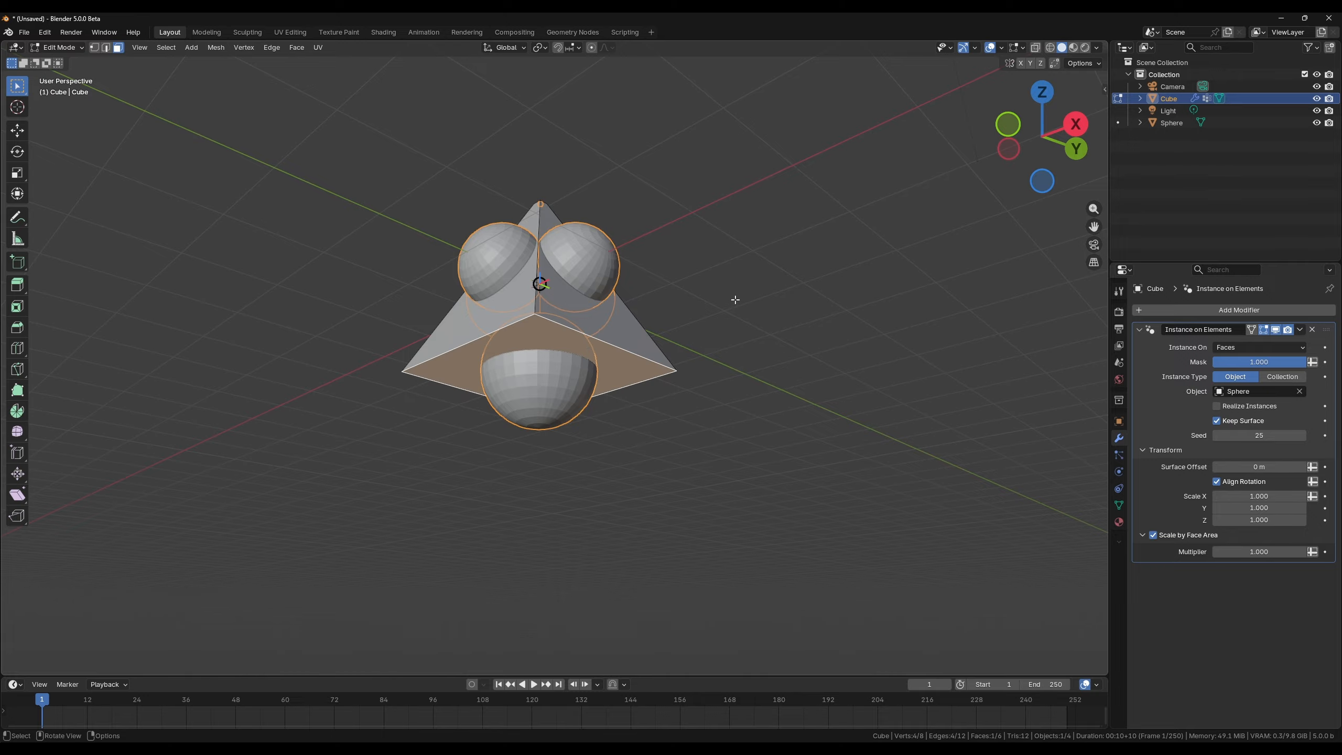
pyautogui.press('s')
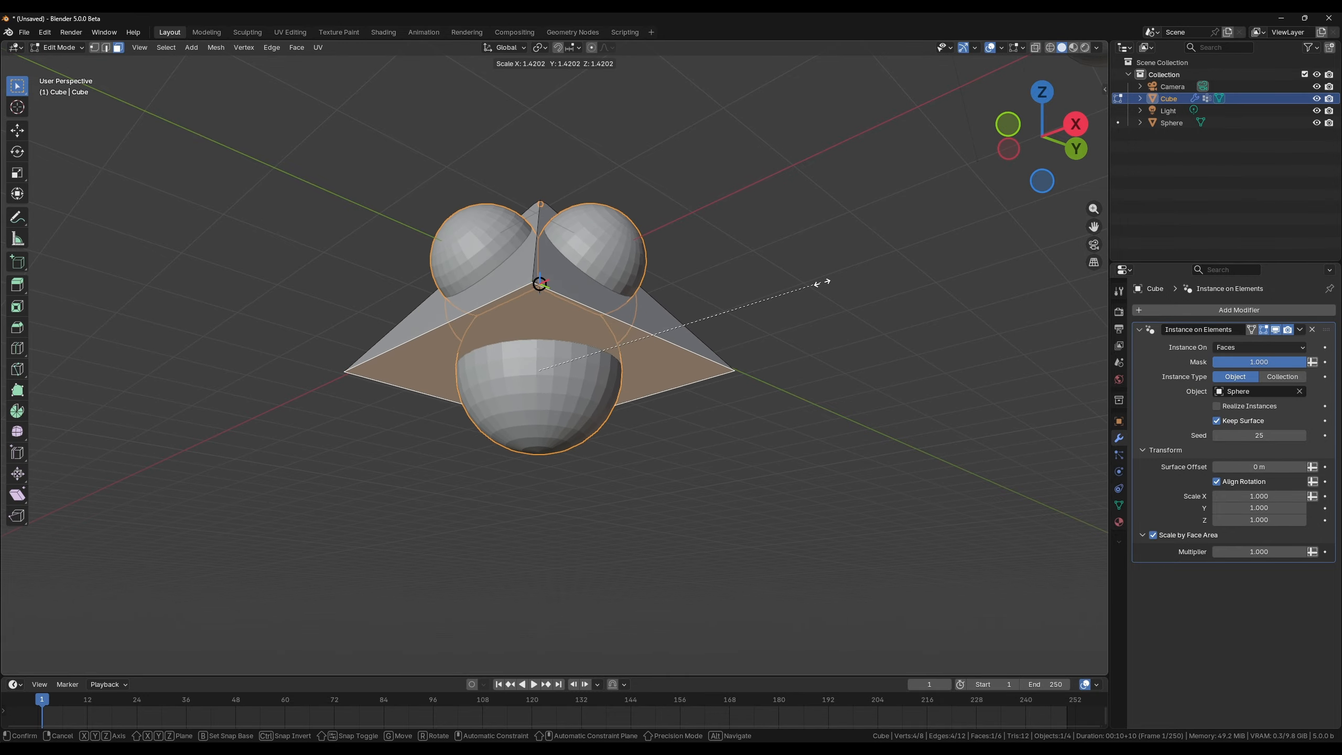
pyautogui.click(850, 279)
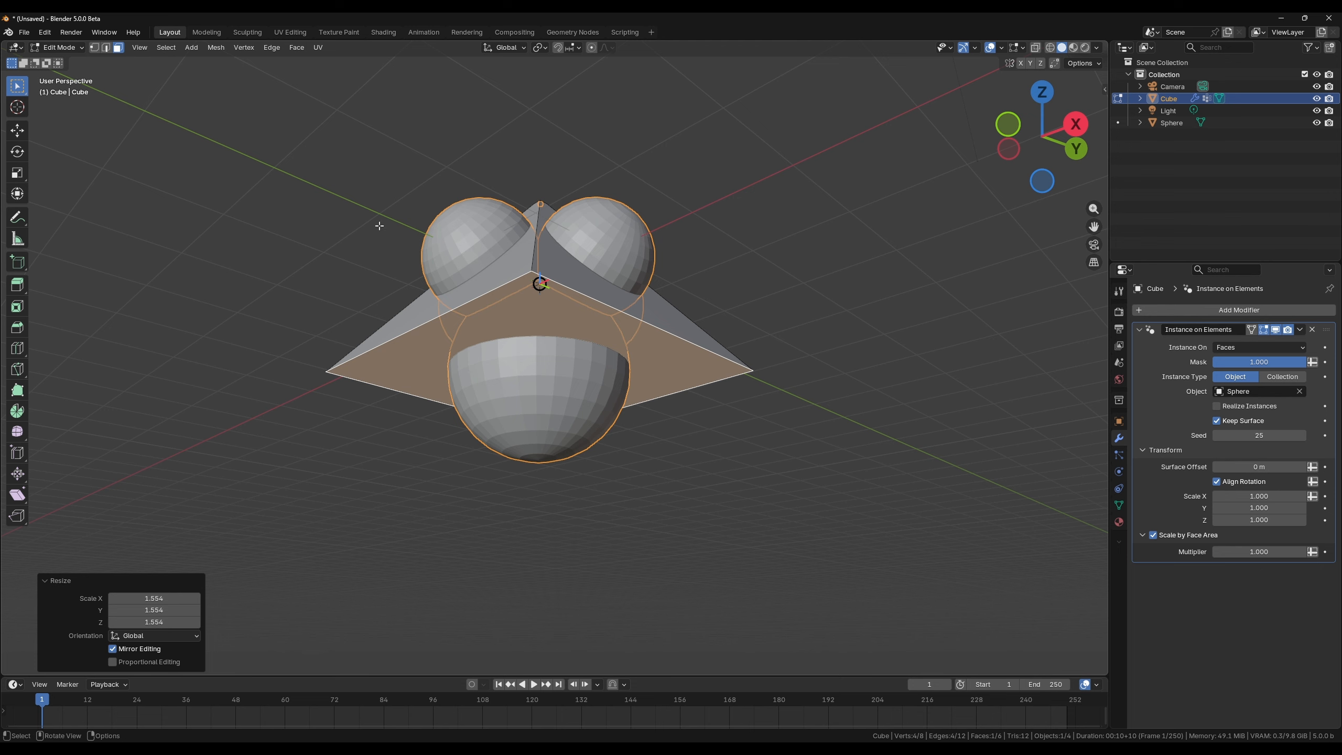
# Step: Compare the sphere sizes on the tapered shape's sides and base, and undo both face scalings
pyautogui.moveTo(29, 196); pyautogui.dragTo(86, 195)
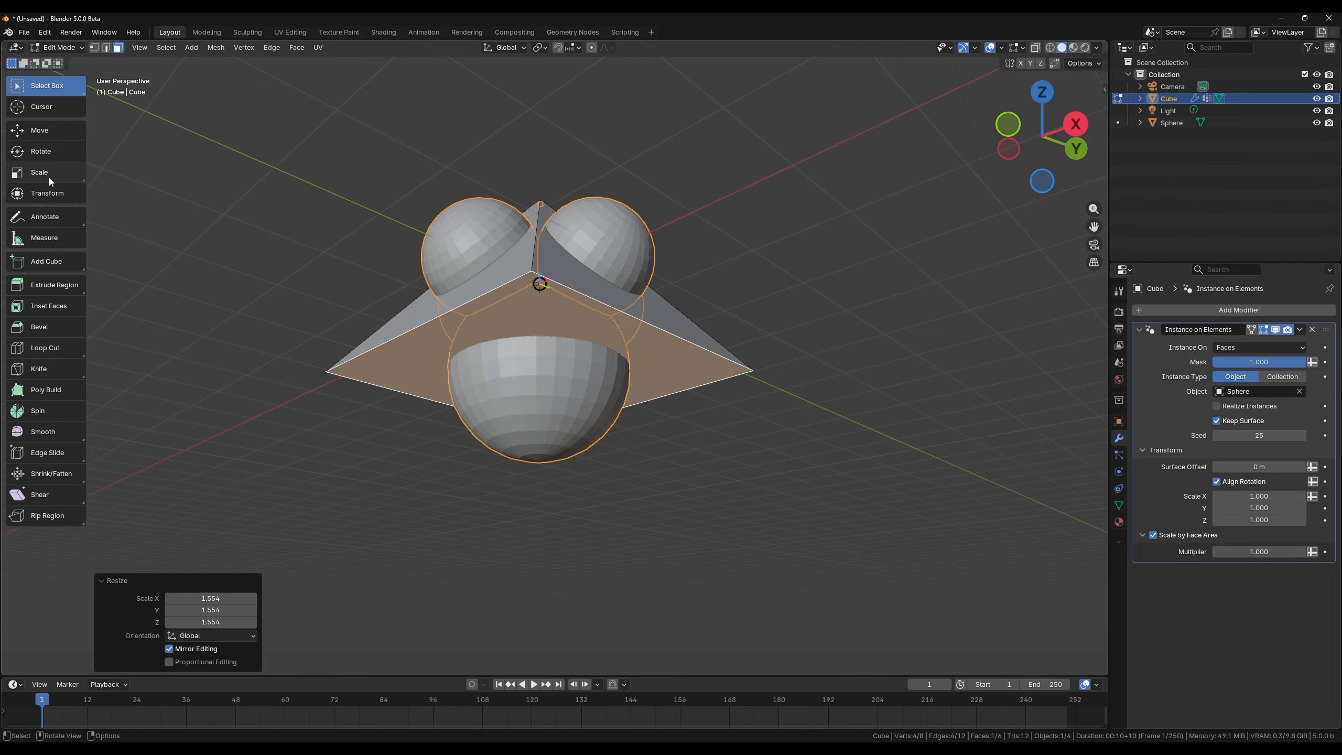
pyautogui.moveTo(623, 338); pyautogui.dragTo(675, 305, button='middle')
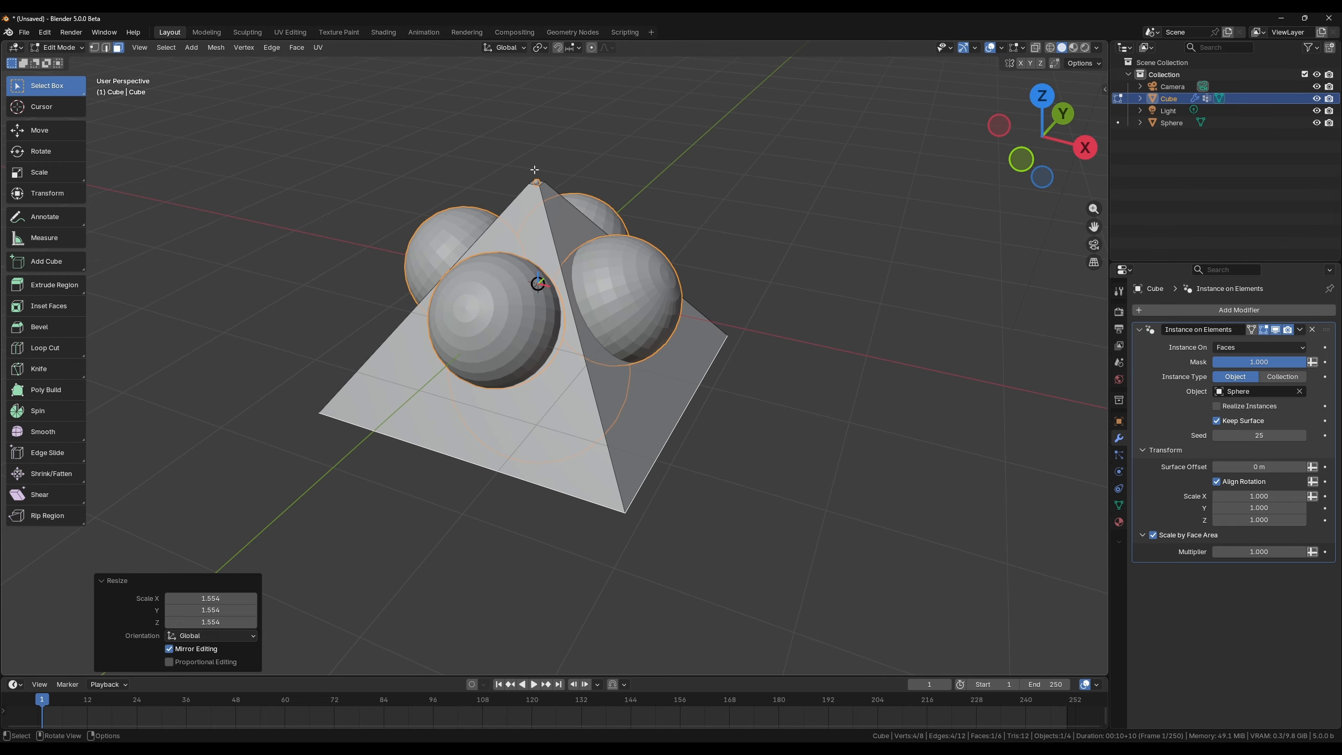
pyautogui.moveTo(517, 188); pyautogui.dragTo(611, 231, button='middle')
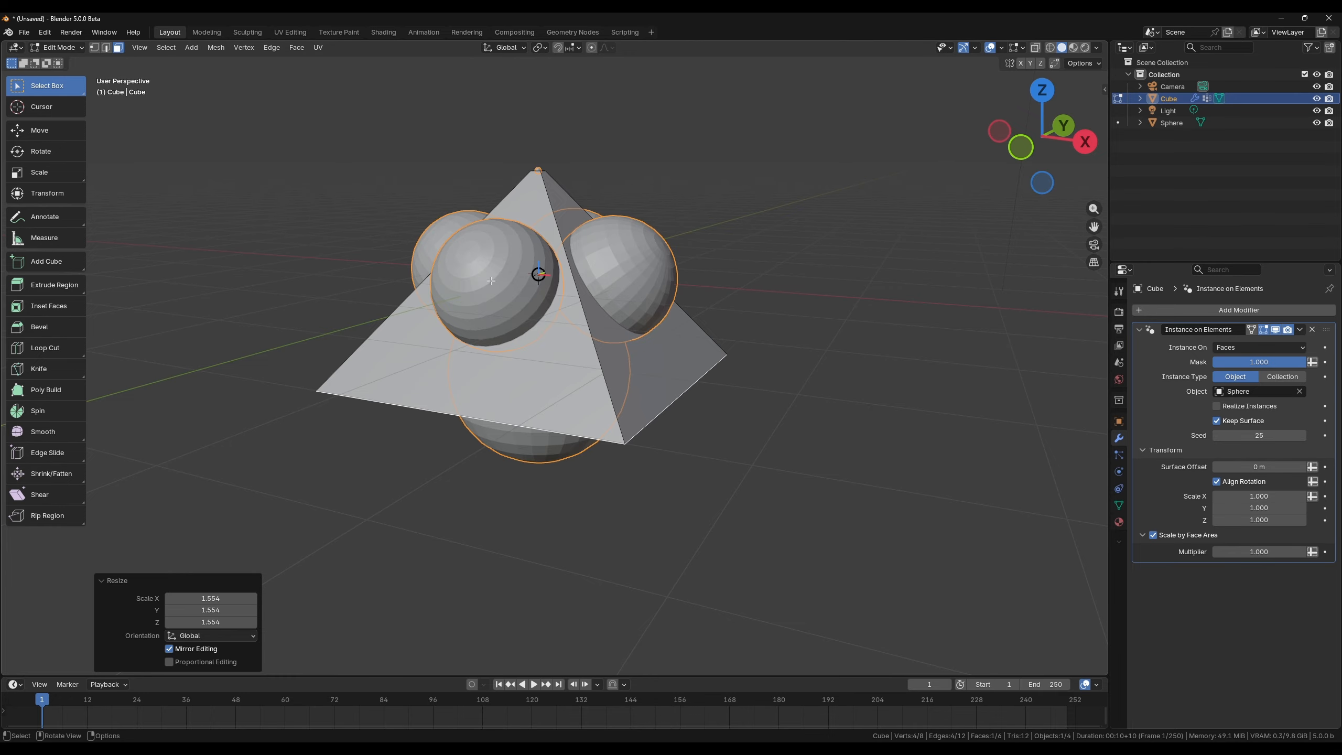
pyautogui.moveTo(591, 303); pyautogui.dragTo(582, 208, button='middle')
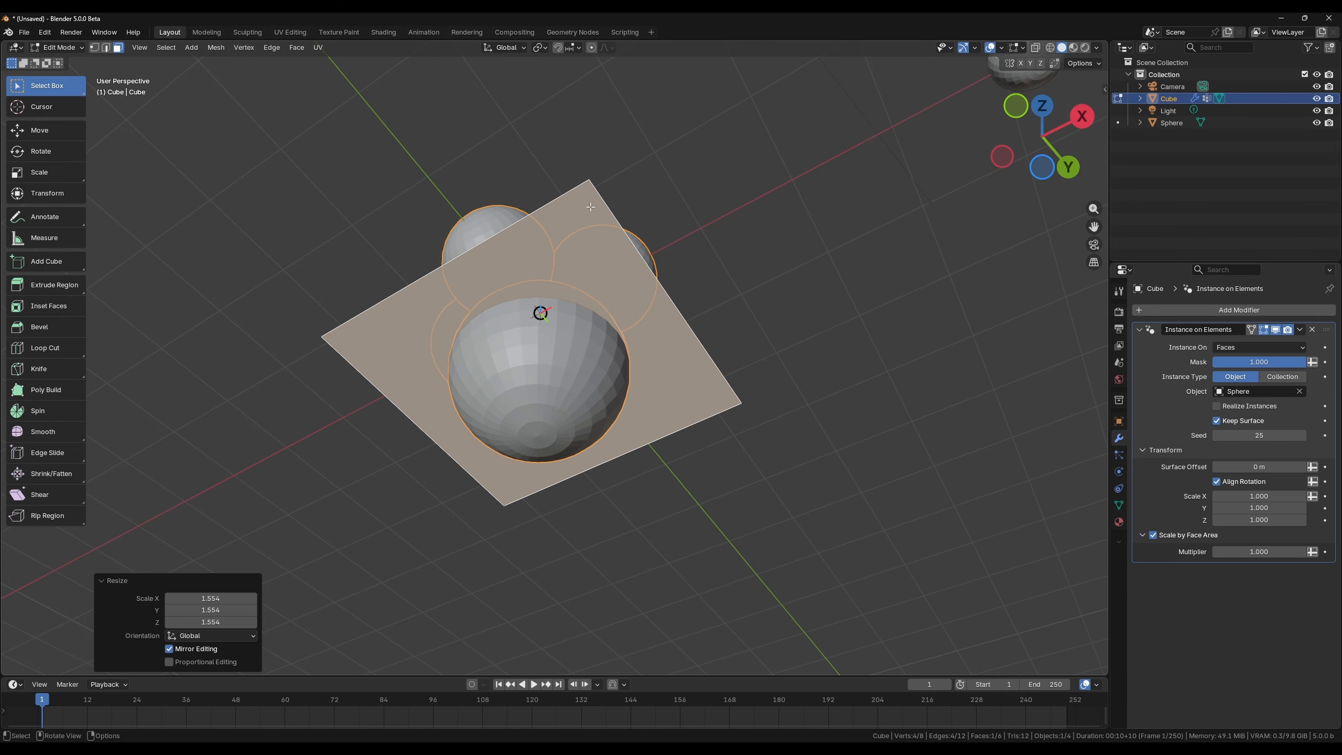
pyautogui.moveTo(508, 173); pyautogui.dragTo(823, 236, button='middle')
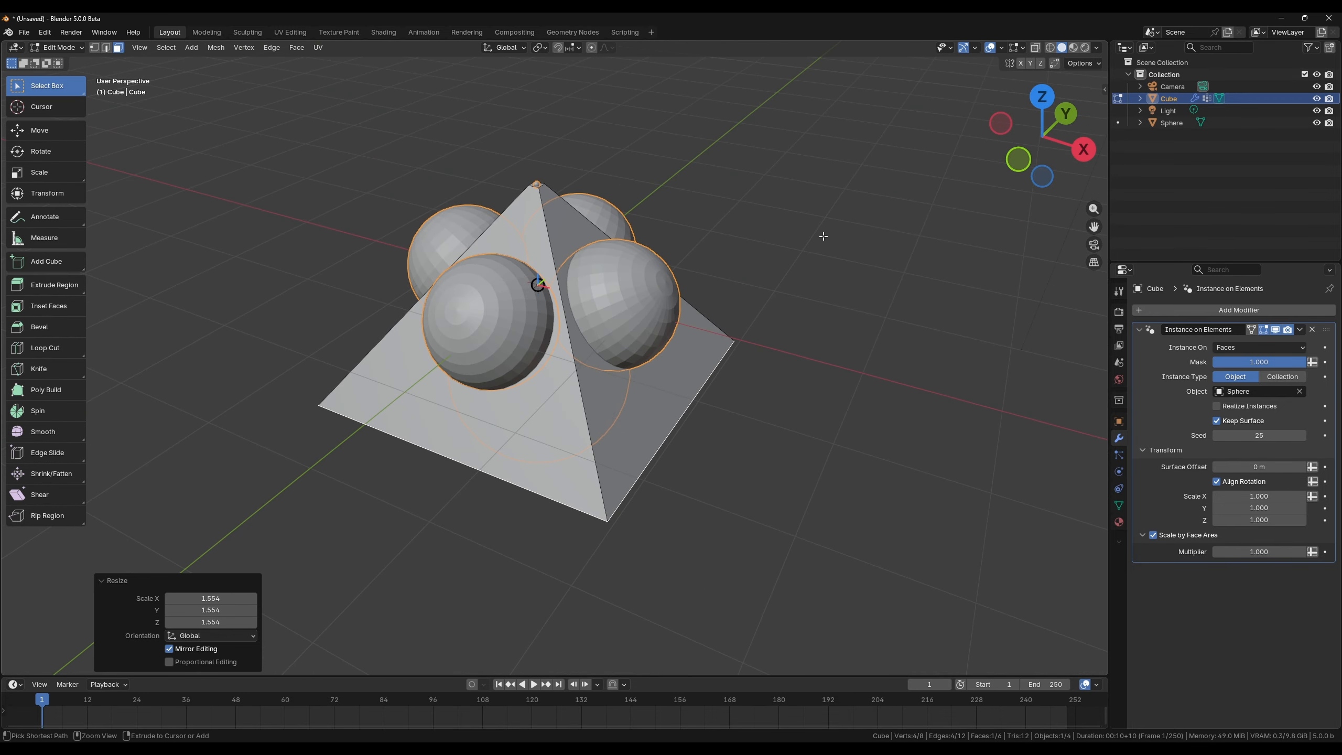
pyautogui.hotkey('ctrl', 'z')
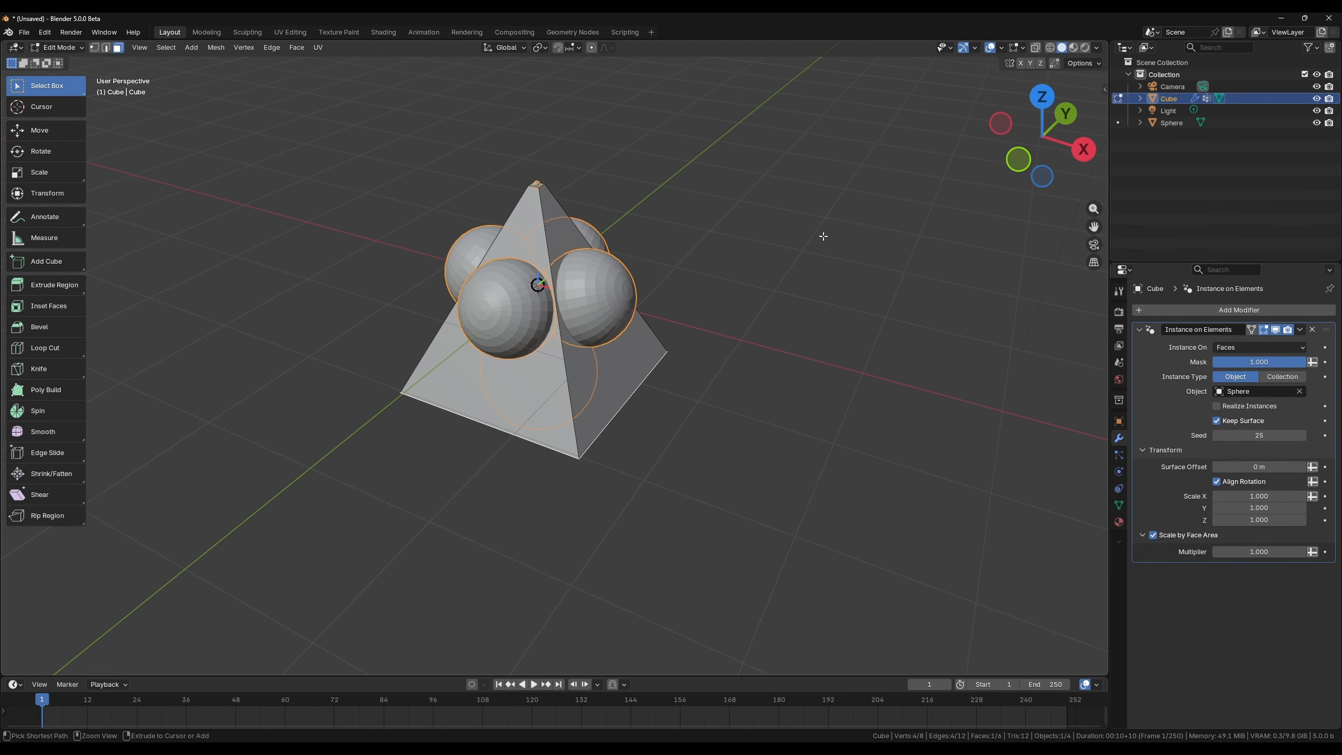
pyautogui.hotkey('ctrl', 'z')
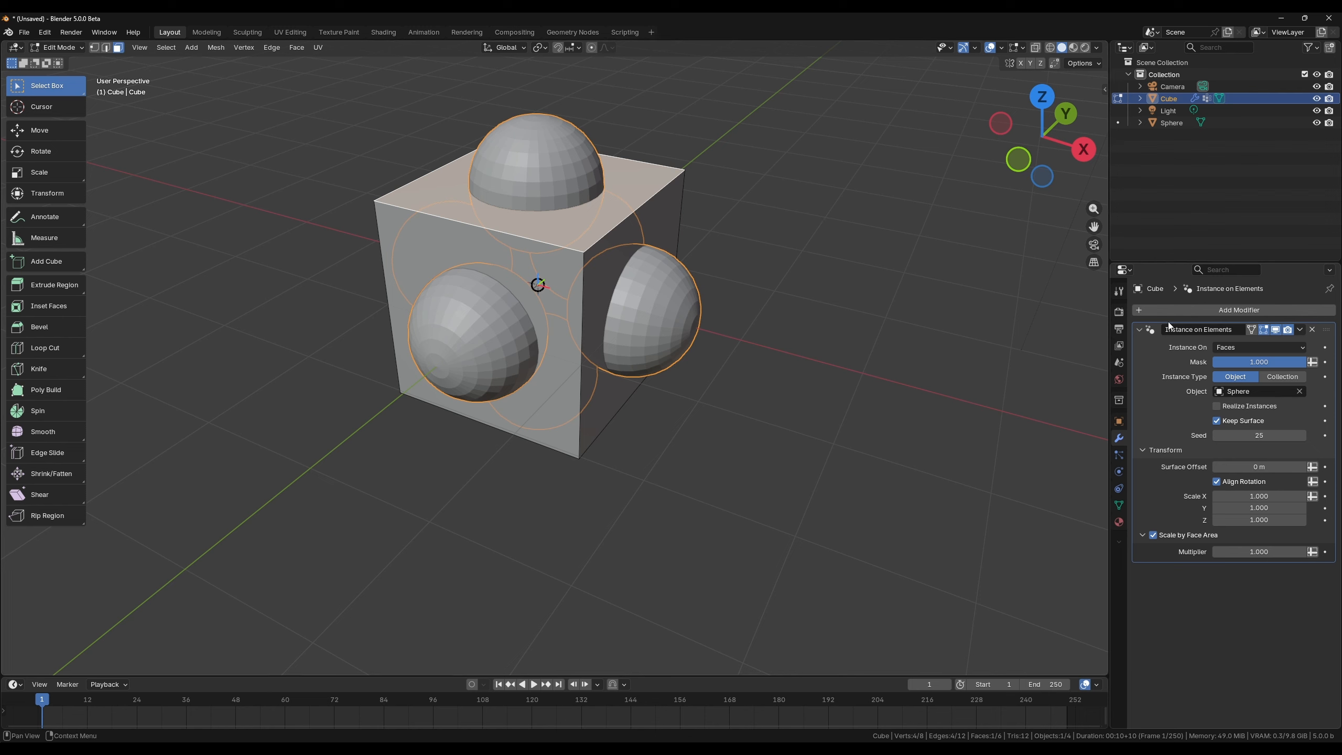
# Step: Add a Scatter on Surface modifier to review its Transform and Randomize settings, and remove it from the cube again
pyautogui.click(1197, 311)
pyautogui.moveTo(1183, 224)
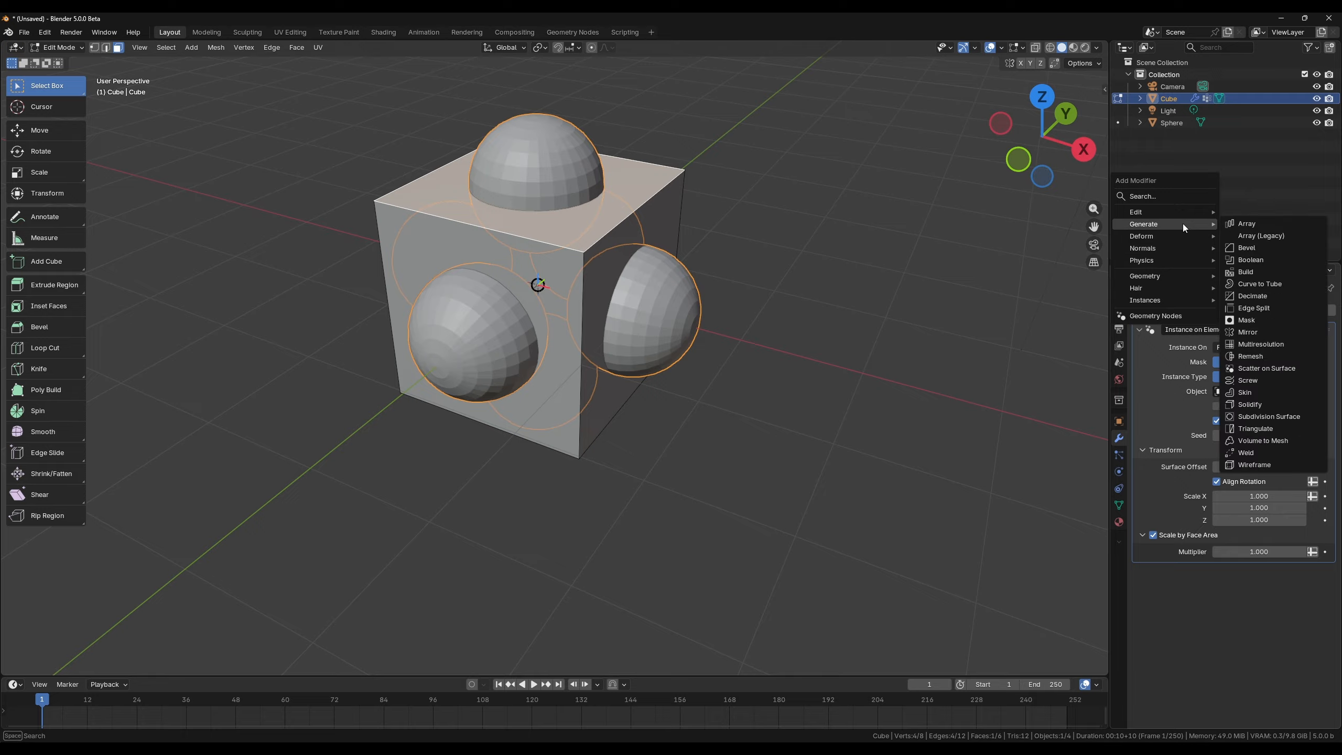
pyautogui.click(1267, 368)
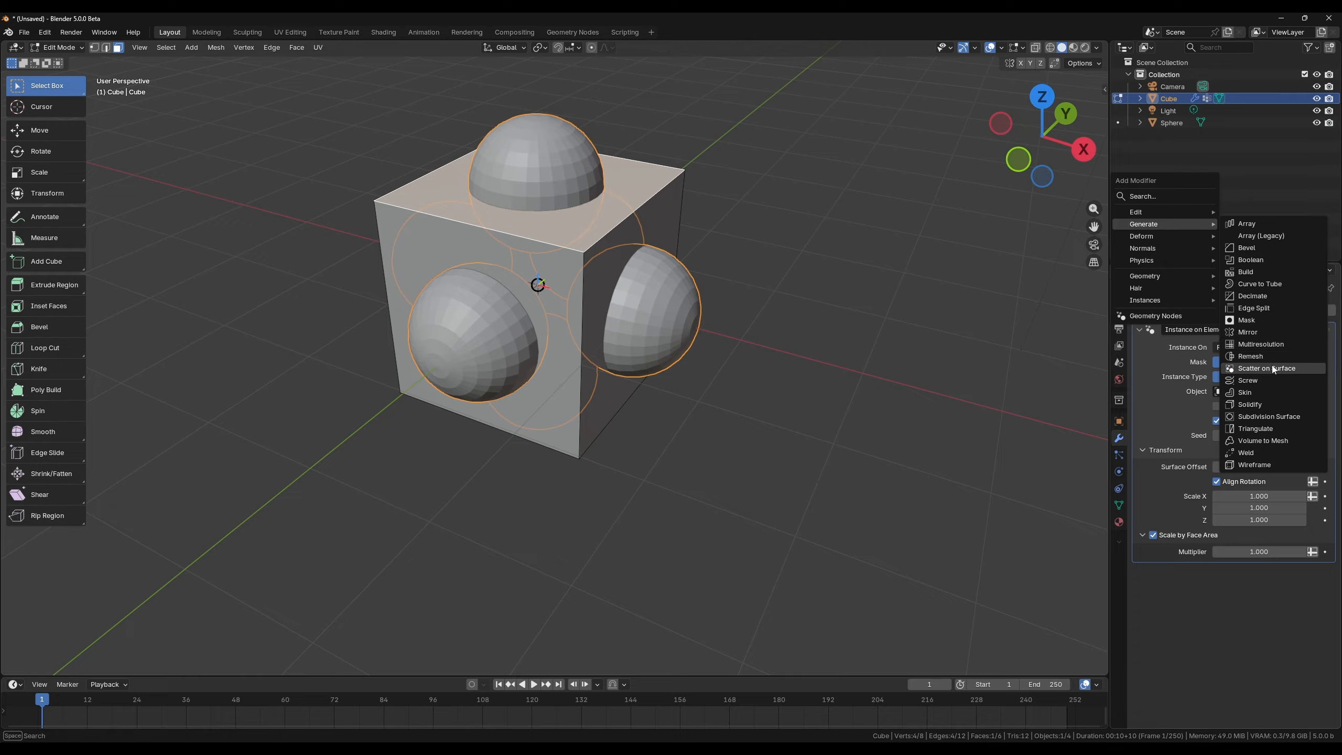
pyautogui.scroll(-3, 1148, 690)
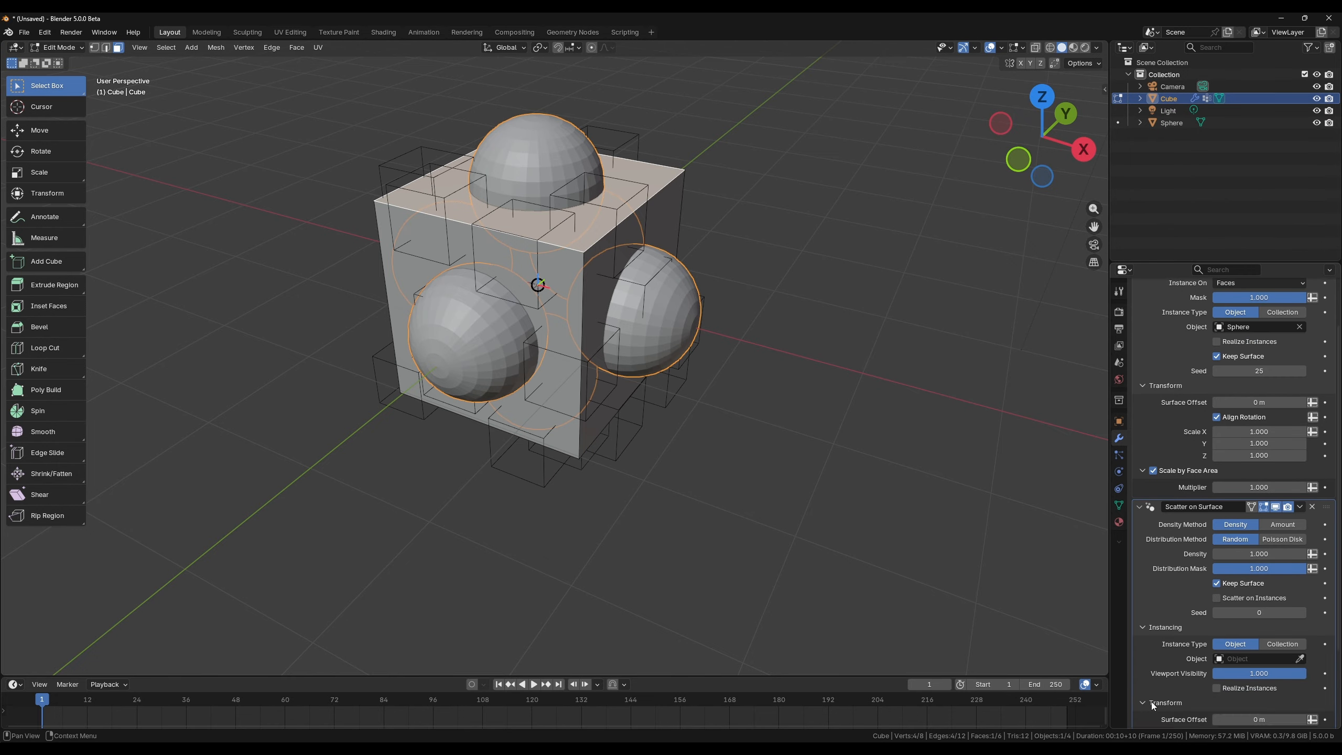
pyautogui.click(1152, 702)
pyautogui.scroll(-5, 1156, 699)
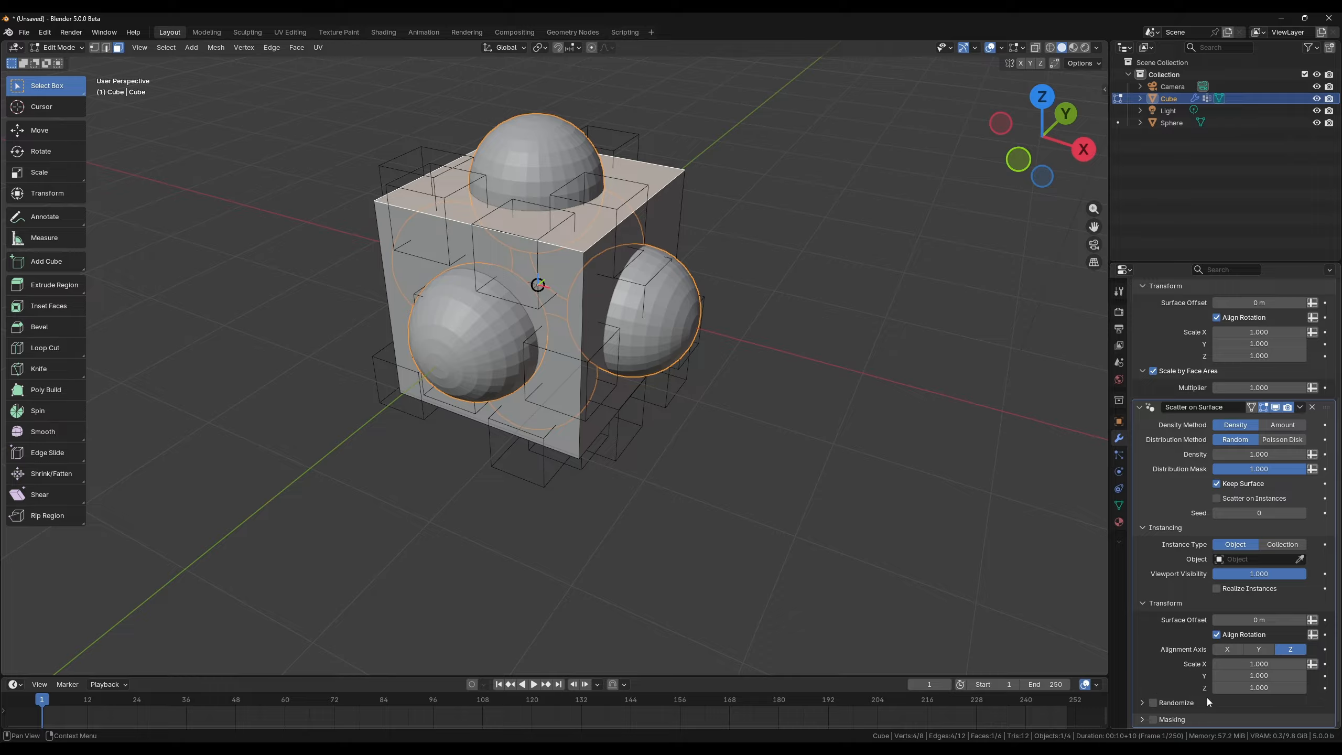
pyautogui.click(1142, 703)
pyautogui.scroll(-7, 1151, 701)
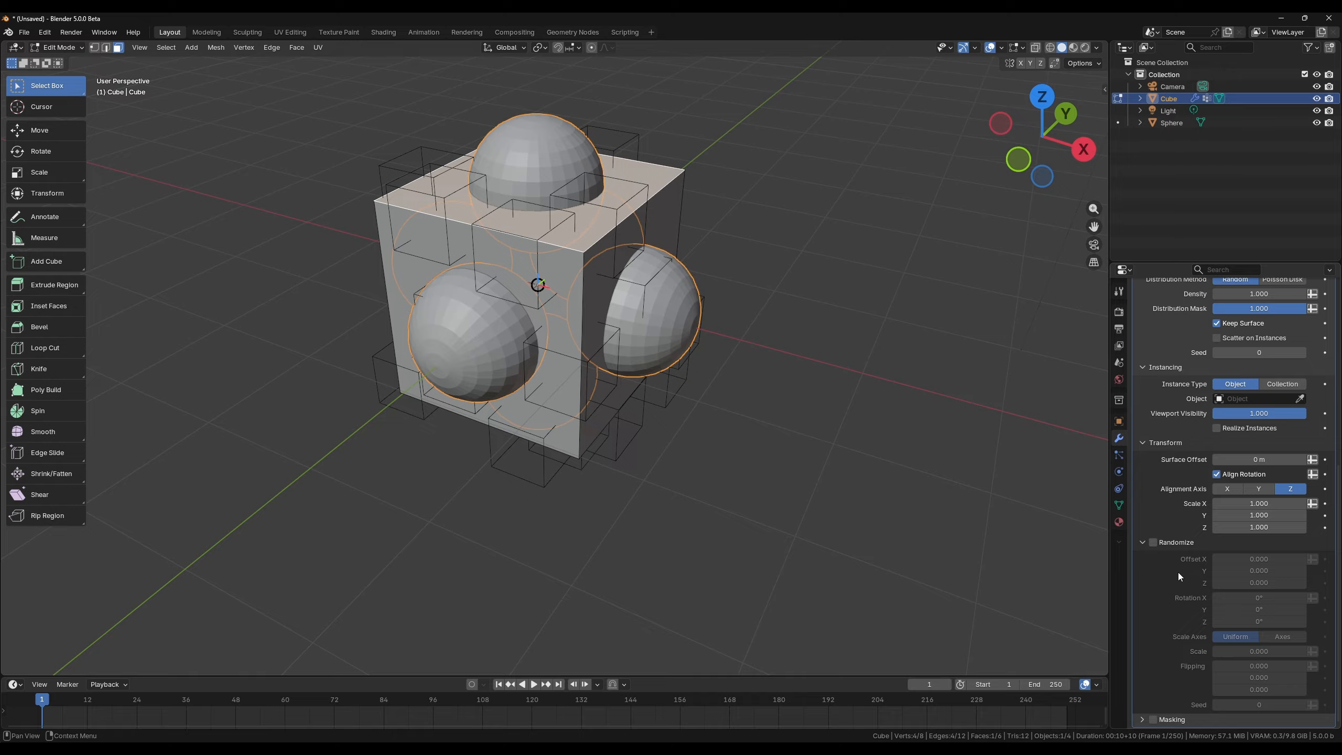
pyautogui.scroll(10, 1177, 576)
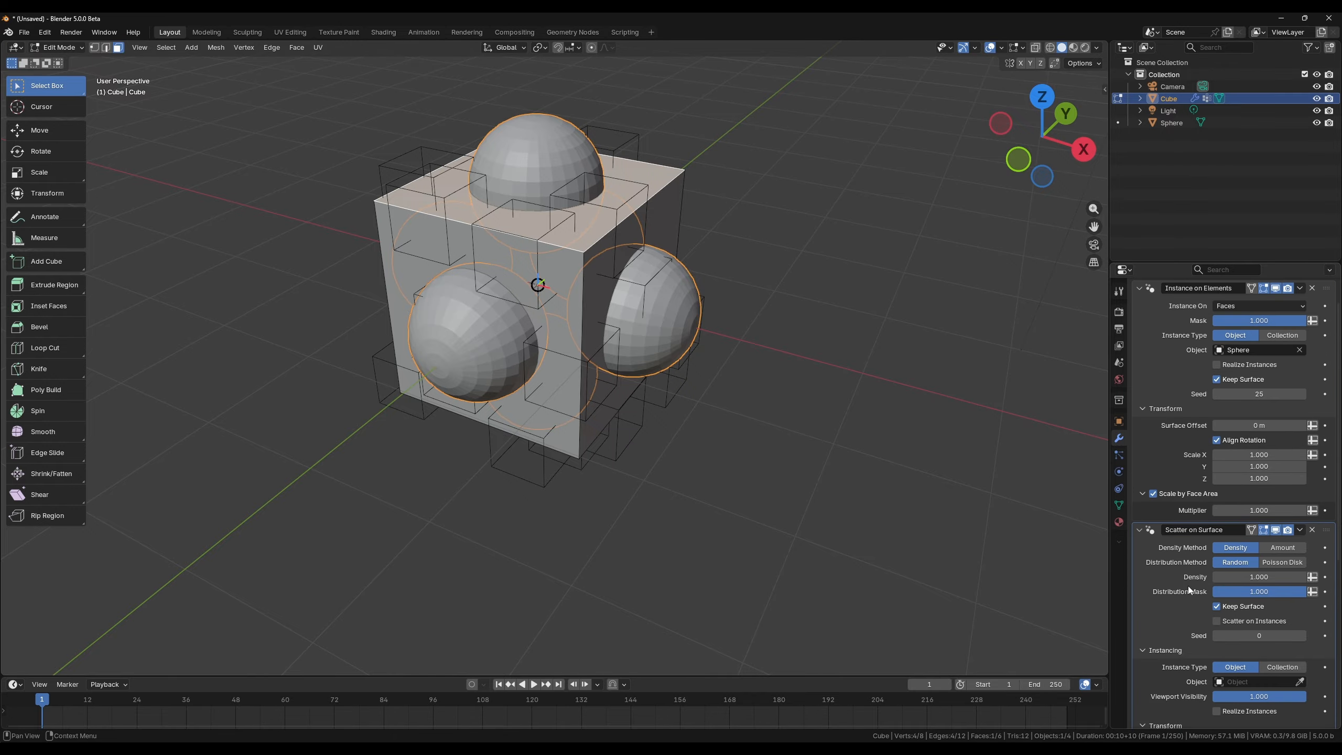
pyautogui.click(1312, 529)
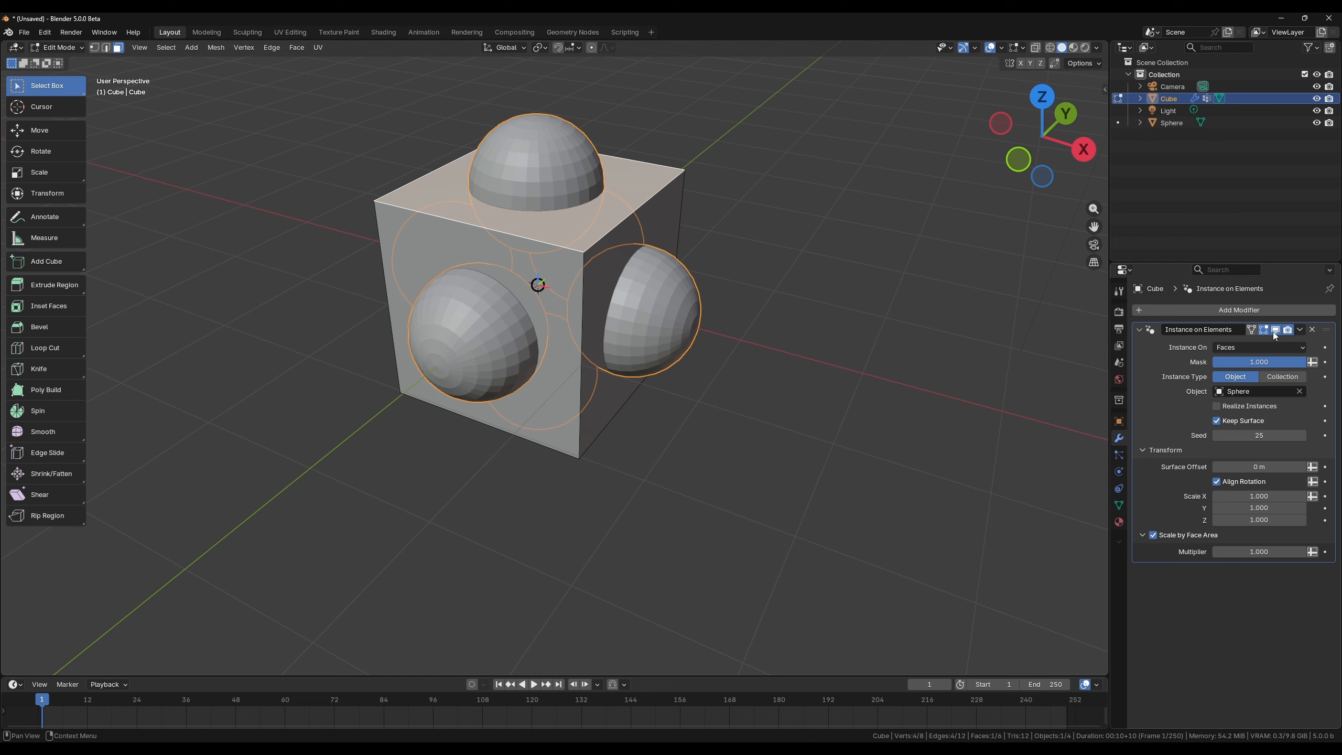
# Step: Add a Randomize Transforms modifier after Instance on Elements, with Scale Axes set to Uniform and Local Space disabled
pyautogui.click(1275, 310)
pyautogui.moveTo(1244, 391)
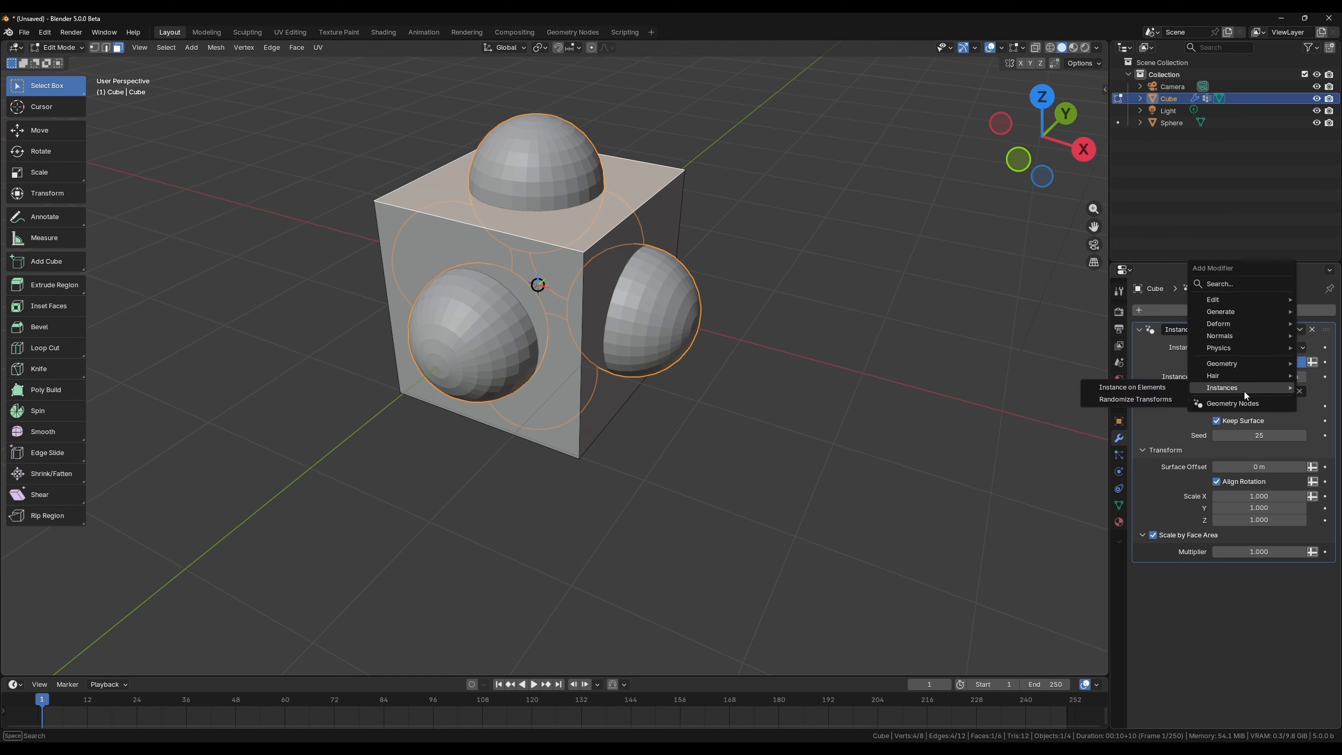
pyautogui.click(1147, 400)
pyautogui.scroll(-1, 1181, 615)
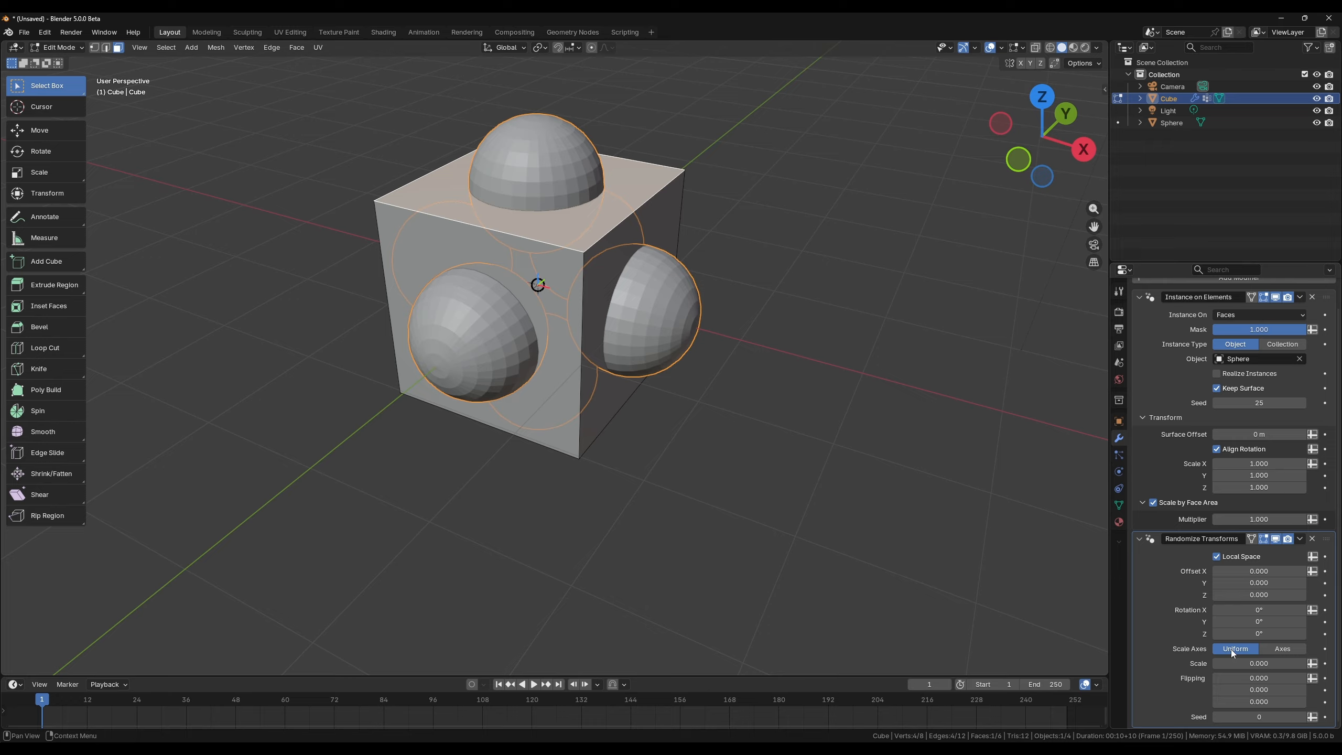
pyautogui.click(1288, 646)
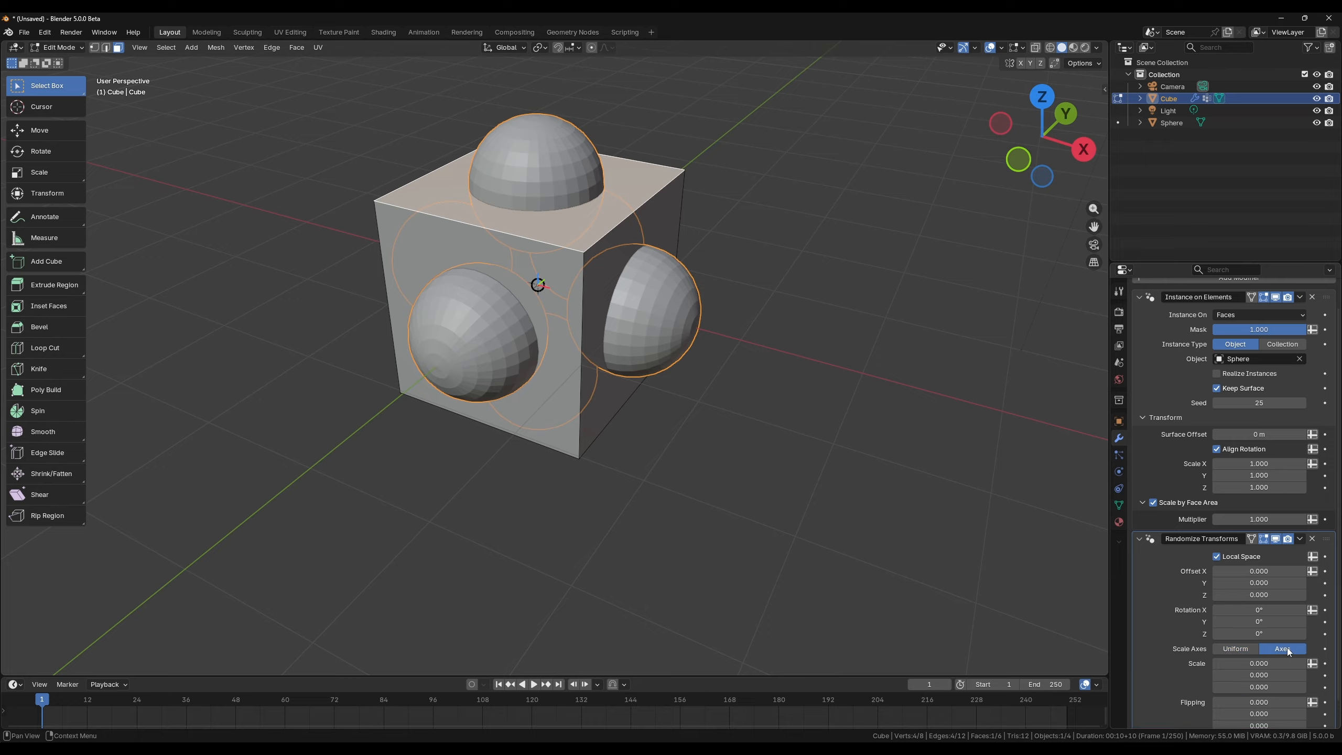
pyautogui.click(1235, 647)
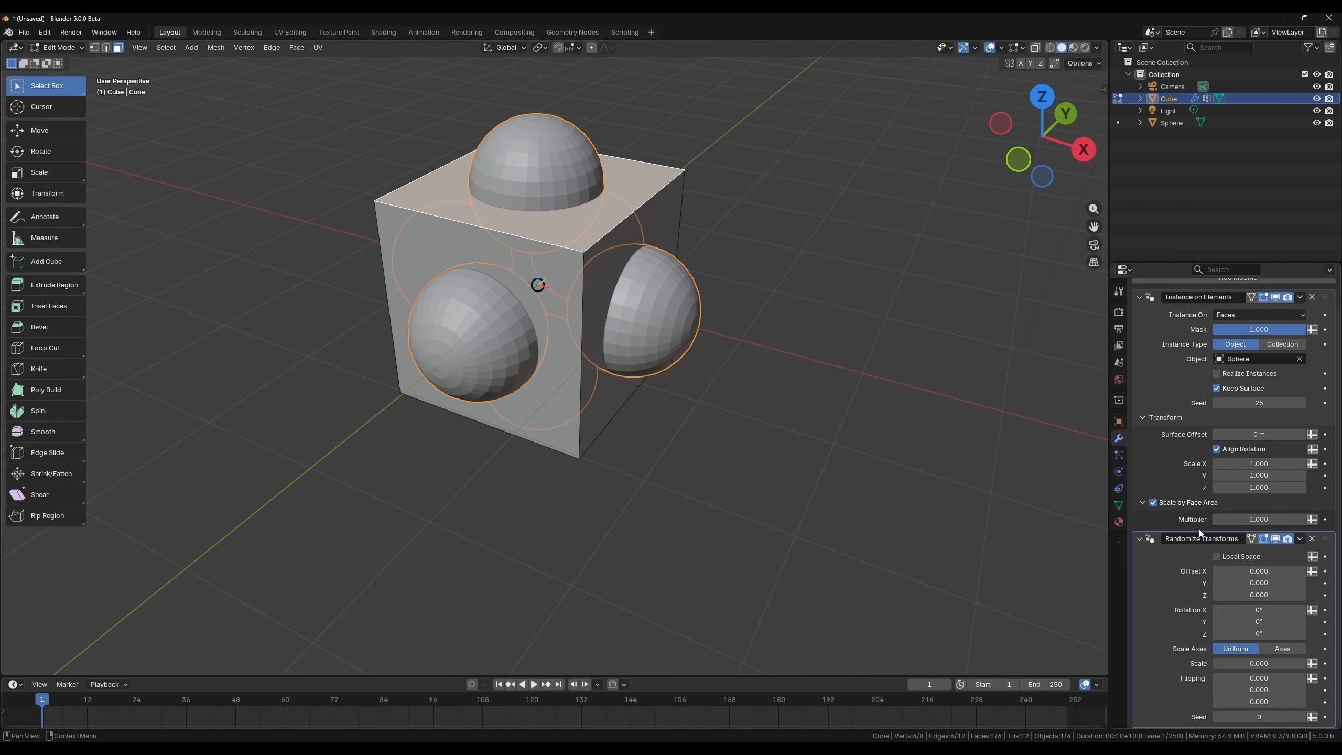
# Step: Try an Offset X of 1 and a Rotation X of 90° in the Randomize Transforms modifier
pyautogui.click(1253, 571)
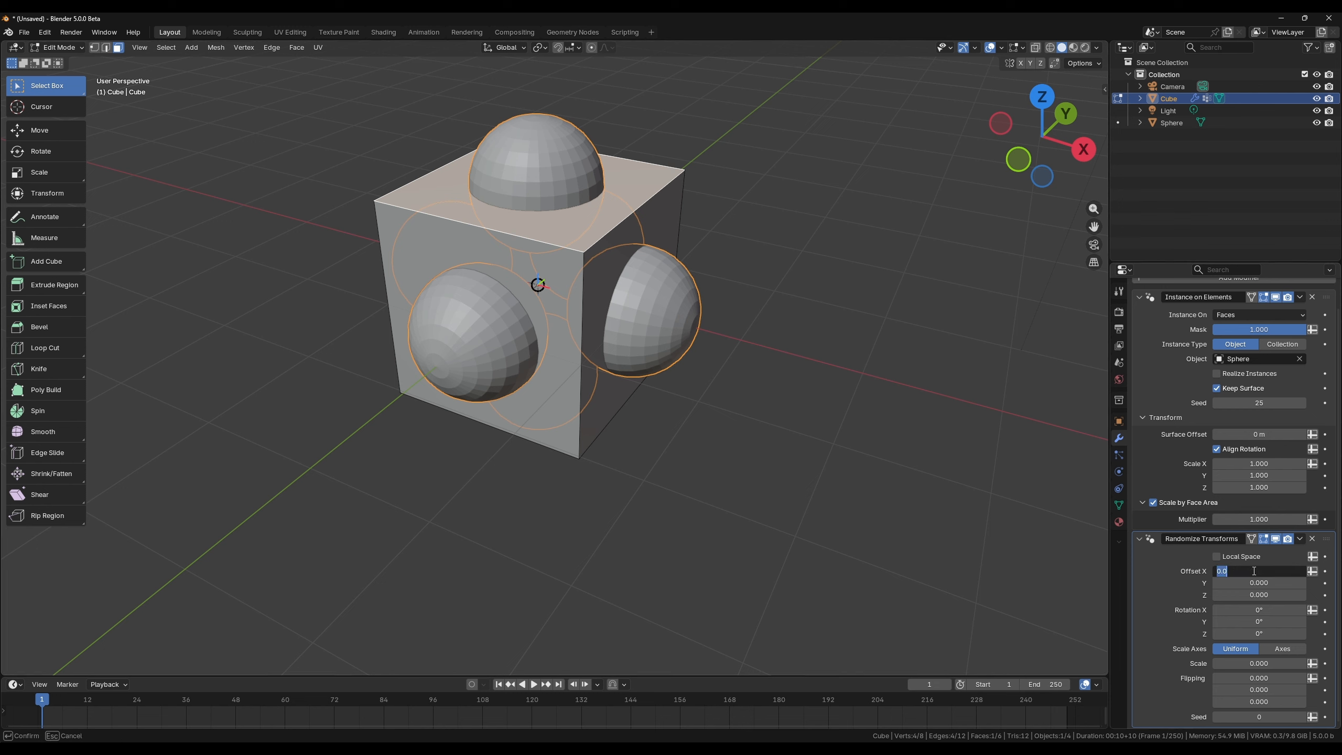
pyautogui.write('1')
pyautogui.press('Return')
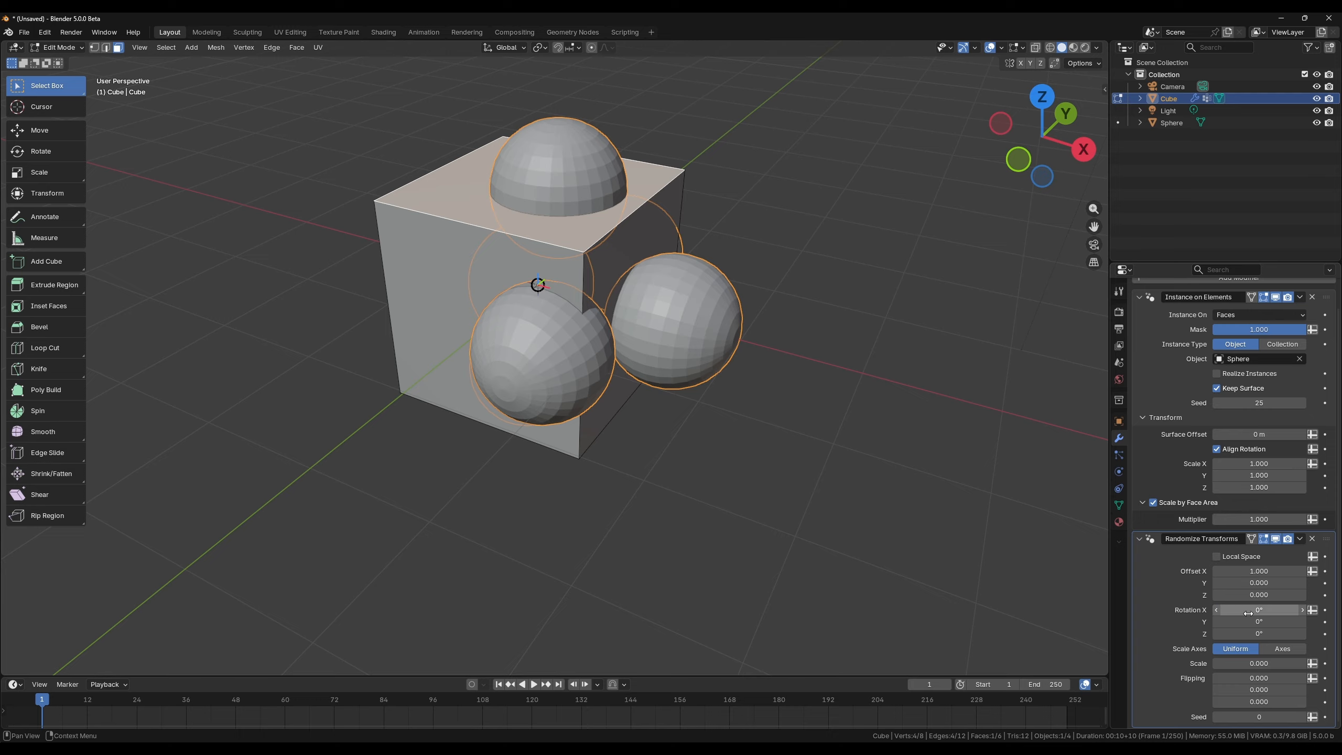
pyautogui.click(1268, 613)
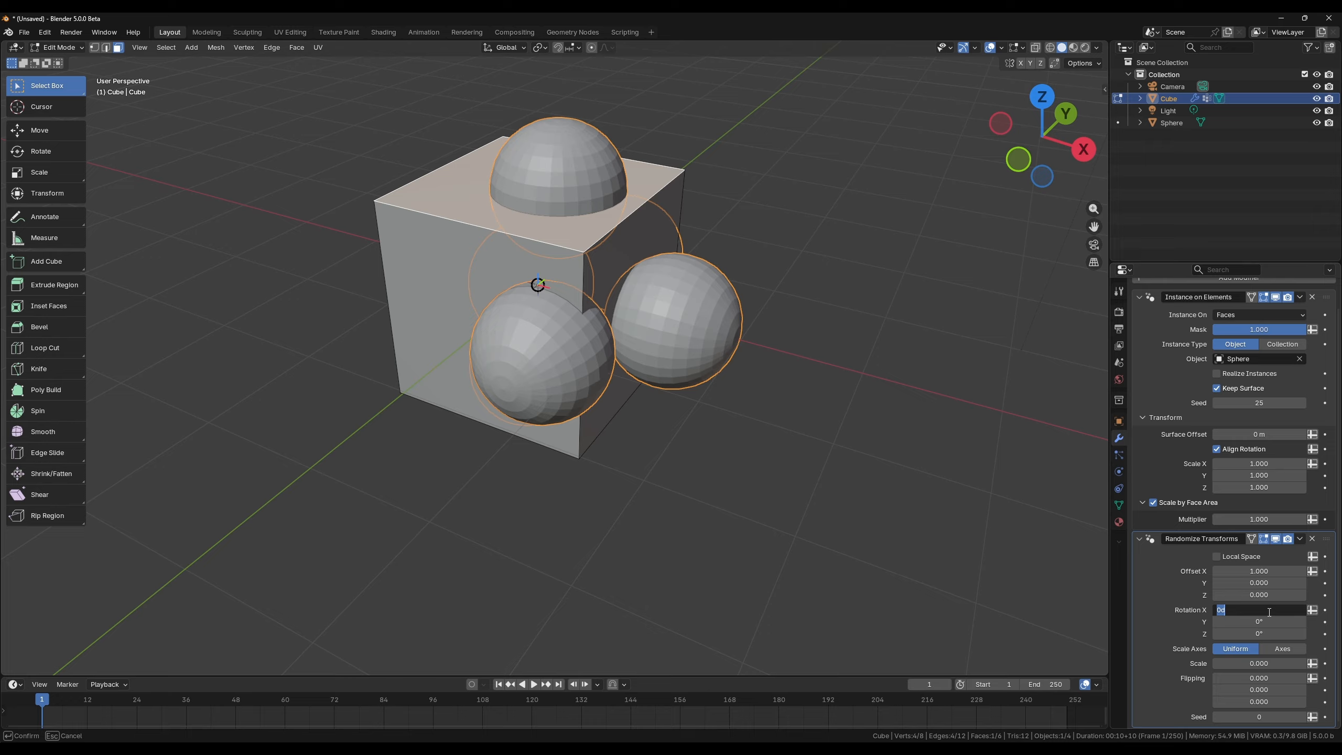
pyautogui.write('90')
pyautogui.press('Return')
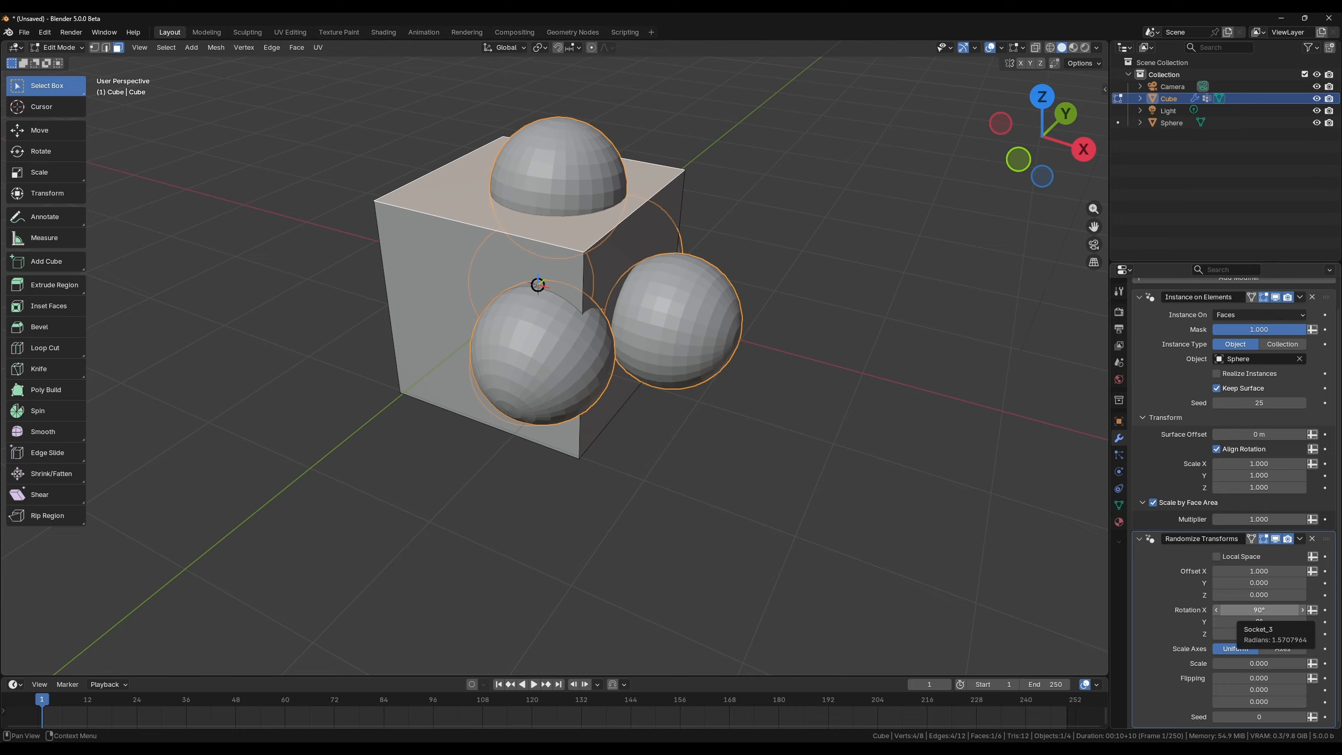
# Step: Reset the Randomize Transforms modifier's Rotation X to 0° and its Offset X to 0
pyautogui.press('BackSpace')
pyautogui.click(1258, 572)
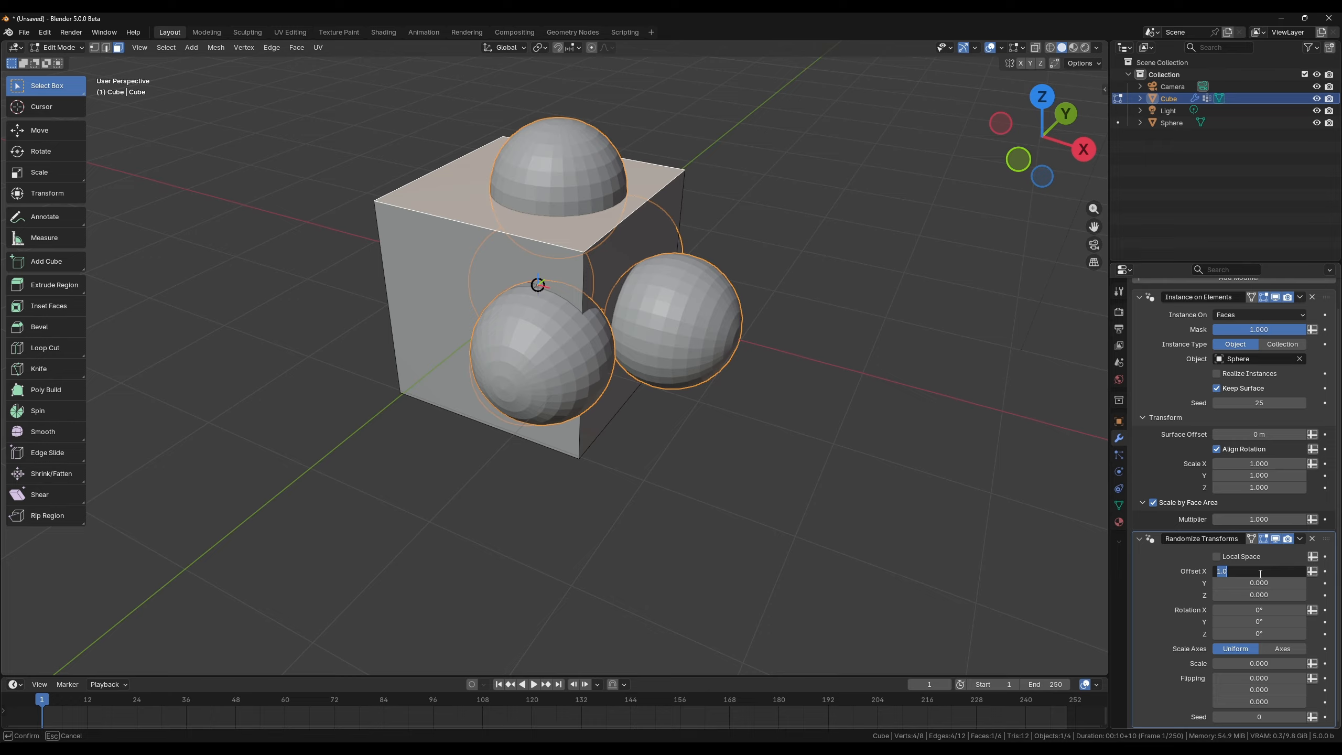
pyautogui.write('0')
pyautogui.press('Return')
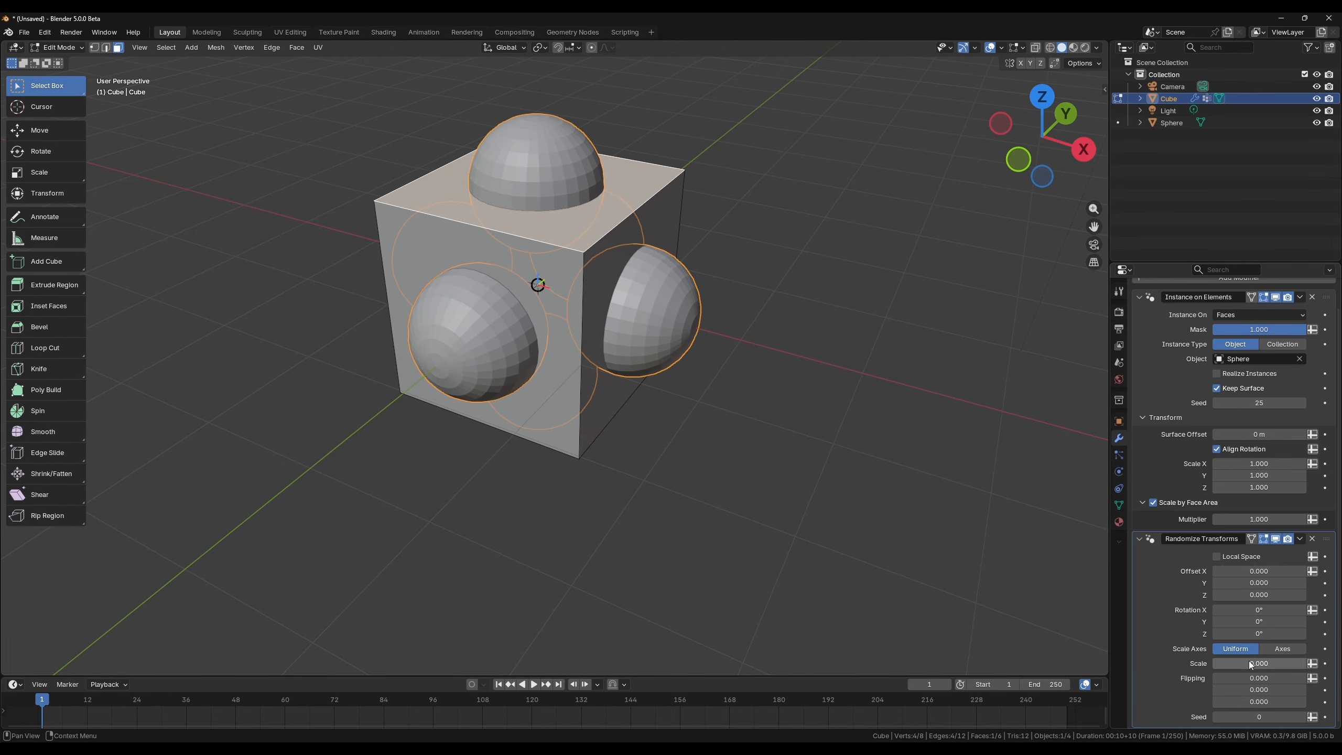
# Step: Try a uniform randomized Scale of 1, and switch Scale Axes to Axes with a Z scale of 1
pyautogui.moveTo(1239, 663); pyautogui.dragTo(1306, 663)
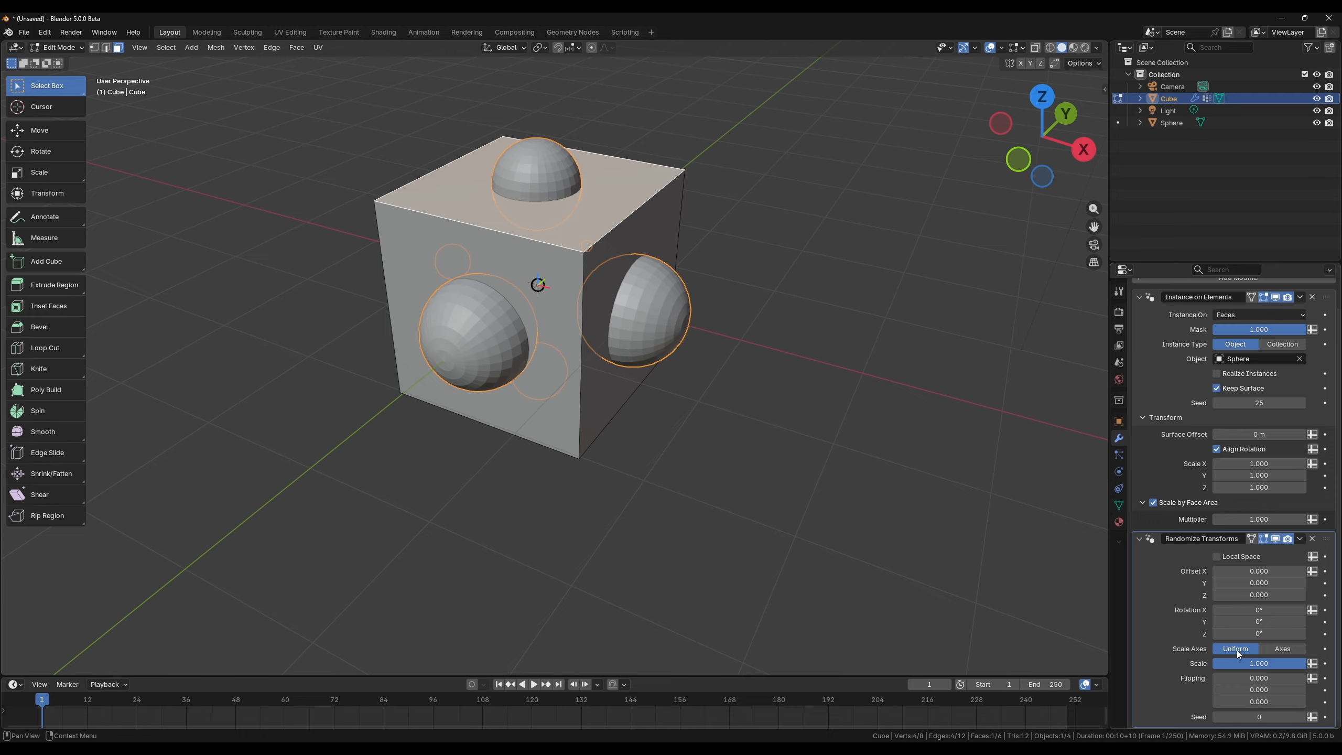
pyautogui.click(1281, 648)
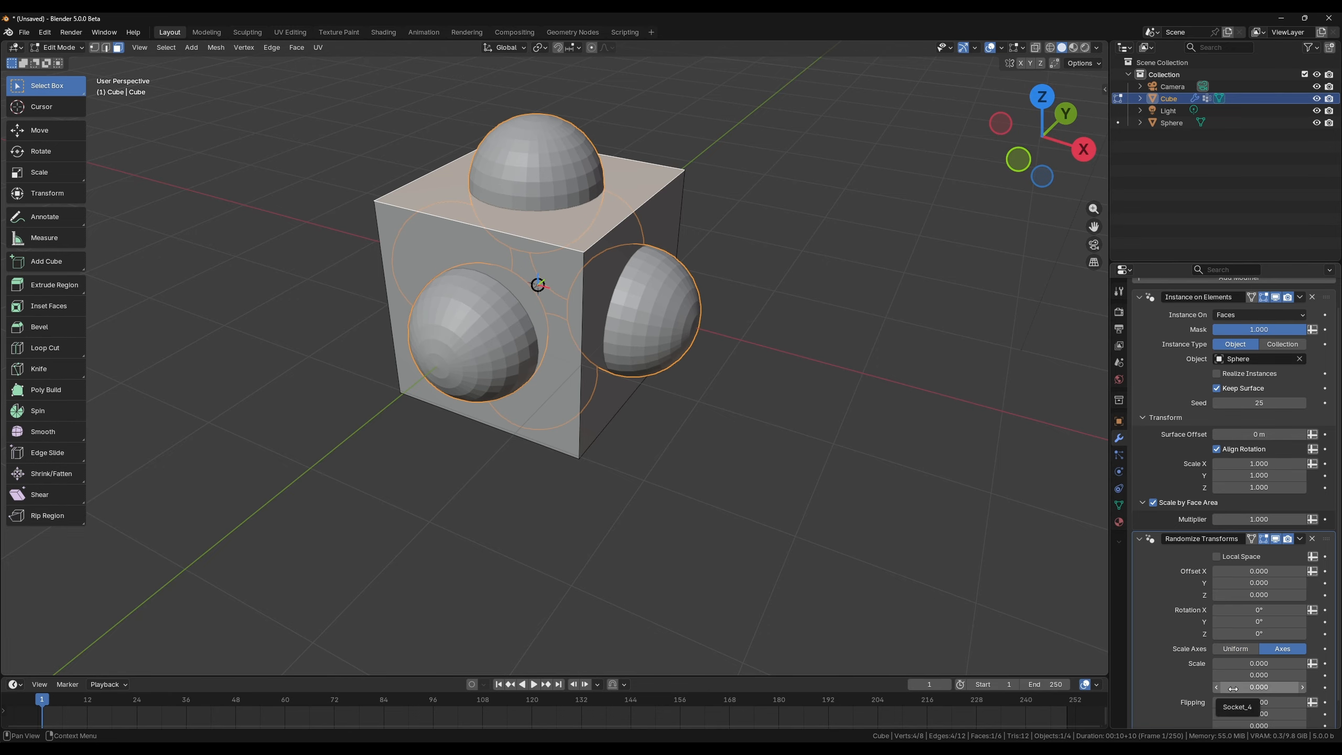
pyautogui.moveTo(1232, 688); pyautogui.dragTo(1257, 688)
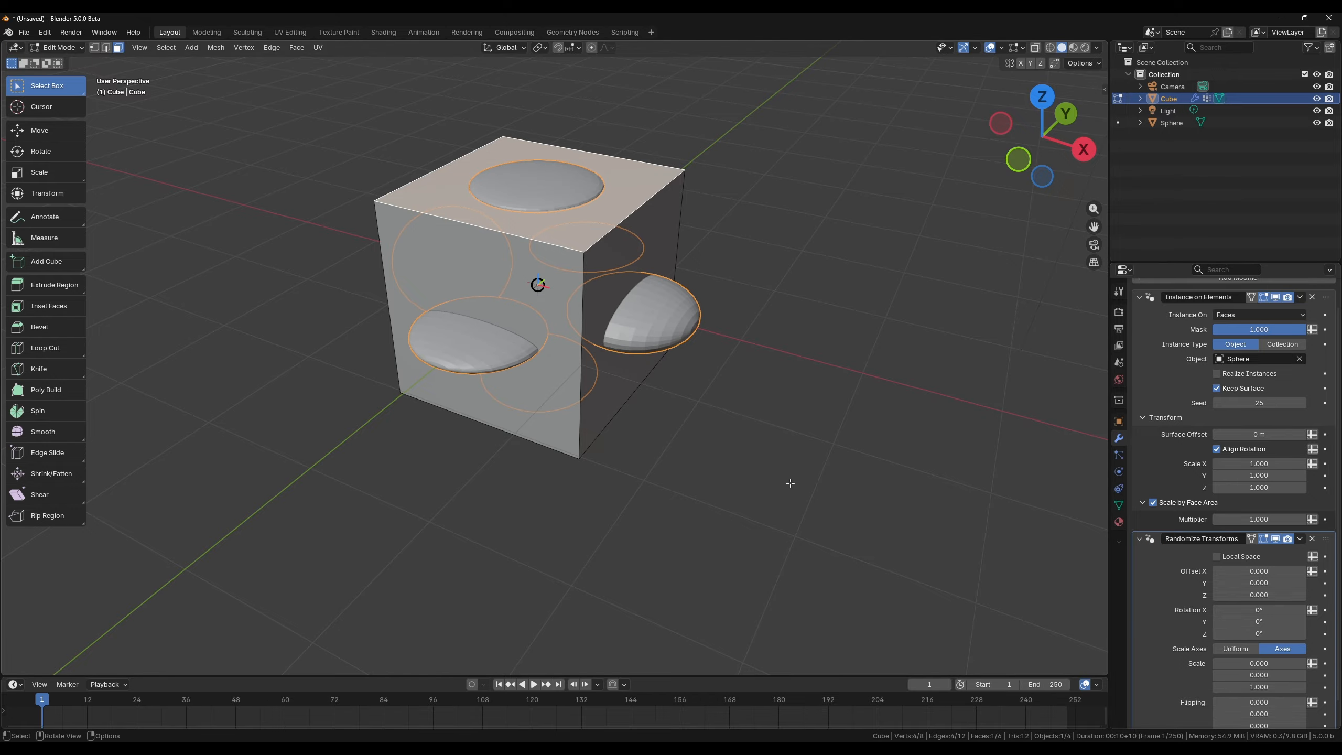
# Step: Set Scale Axes to Uniform in the Randomize Transforms modifier, try an X Flipping of 1, and reset it to 0
pyautogui.moveTo(487, 200); pyautogui.dragTo(924, 480, button='middle')
pyautogui.scroll(-1, 1174, 593)
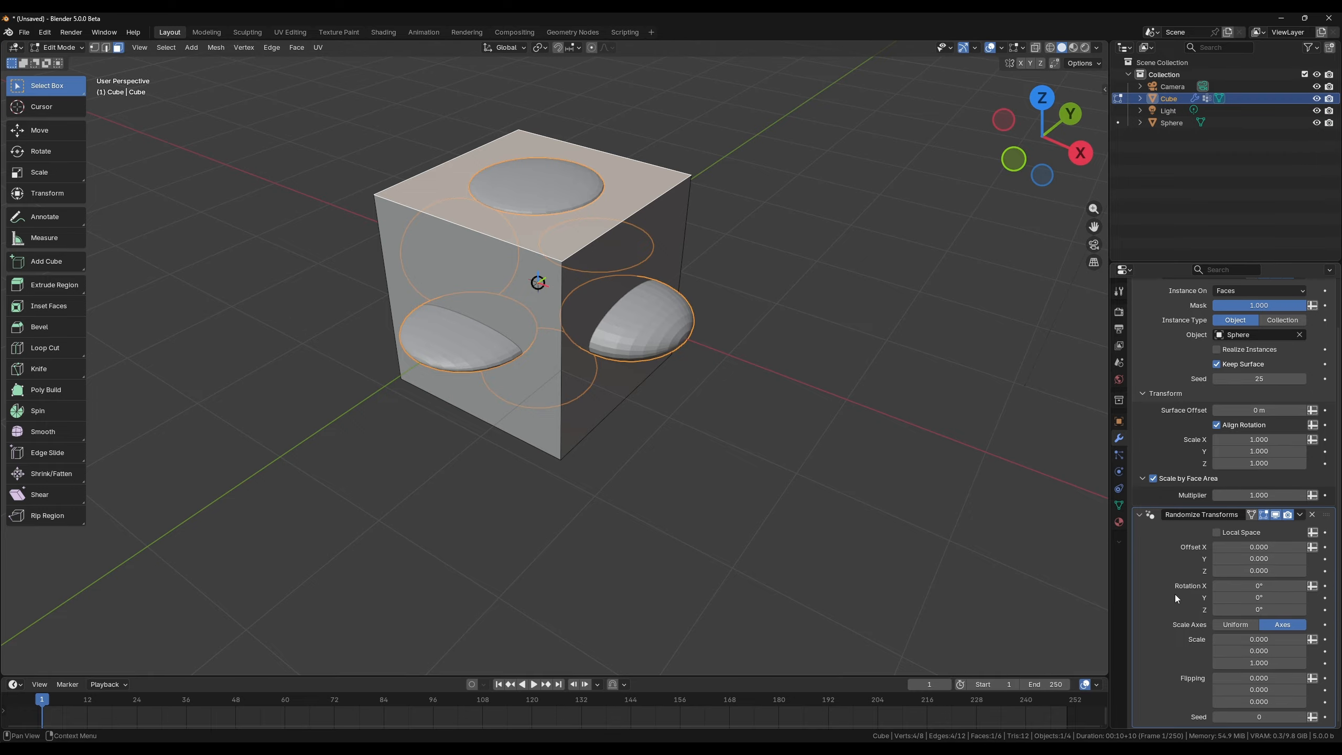
pyautogui.scroll(1, 1172, 606)
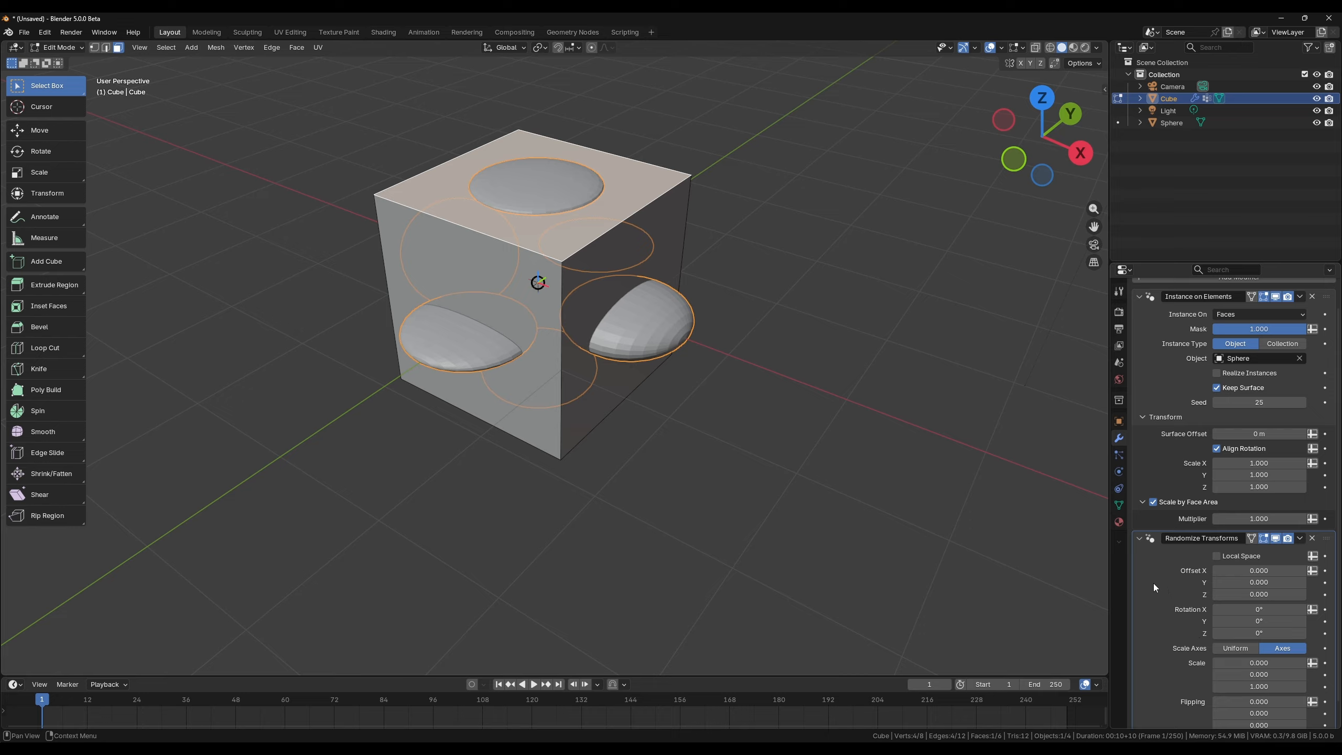
pyautogui.click(1242, 648)
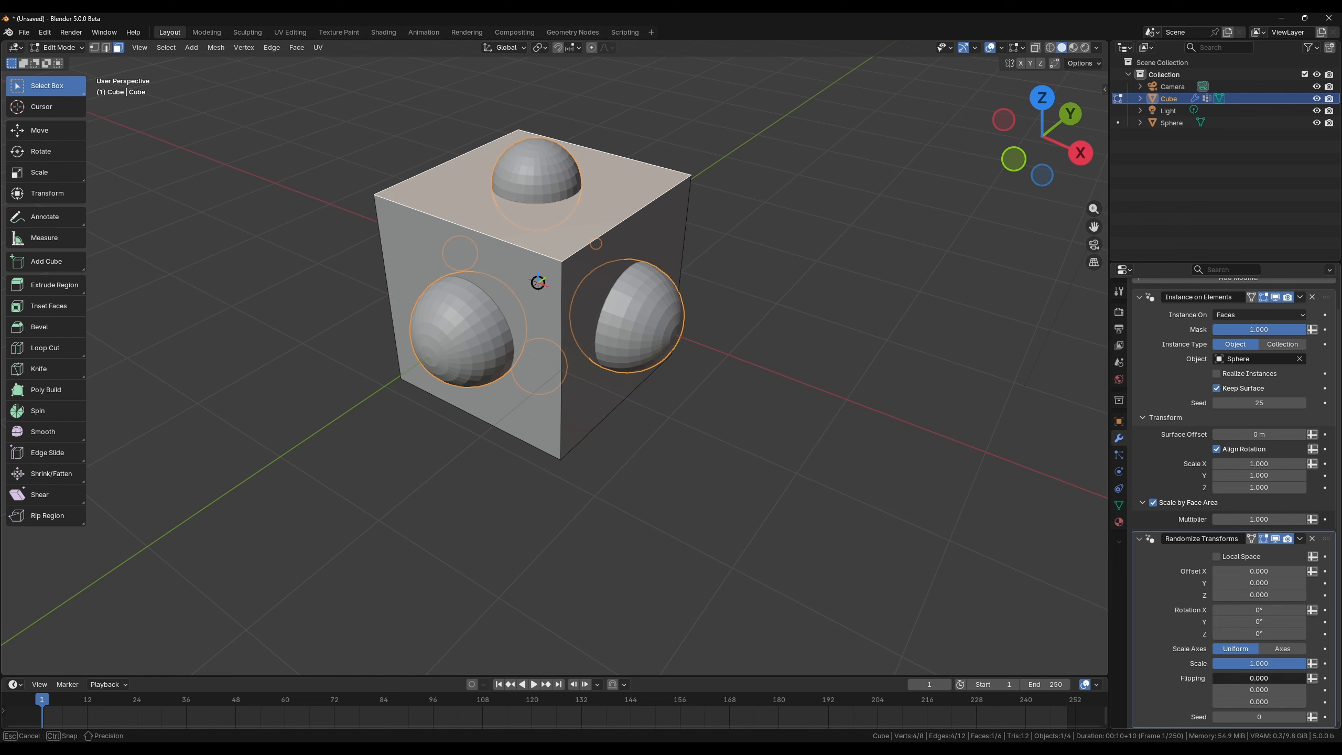
pyautogui.moveTo(1244, 677); pyautogui.dragTo(1308, 682)
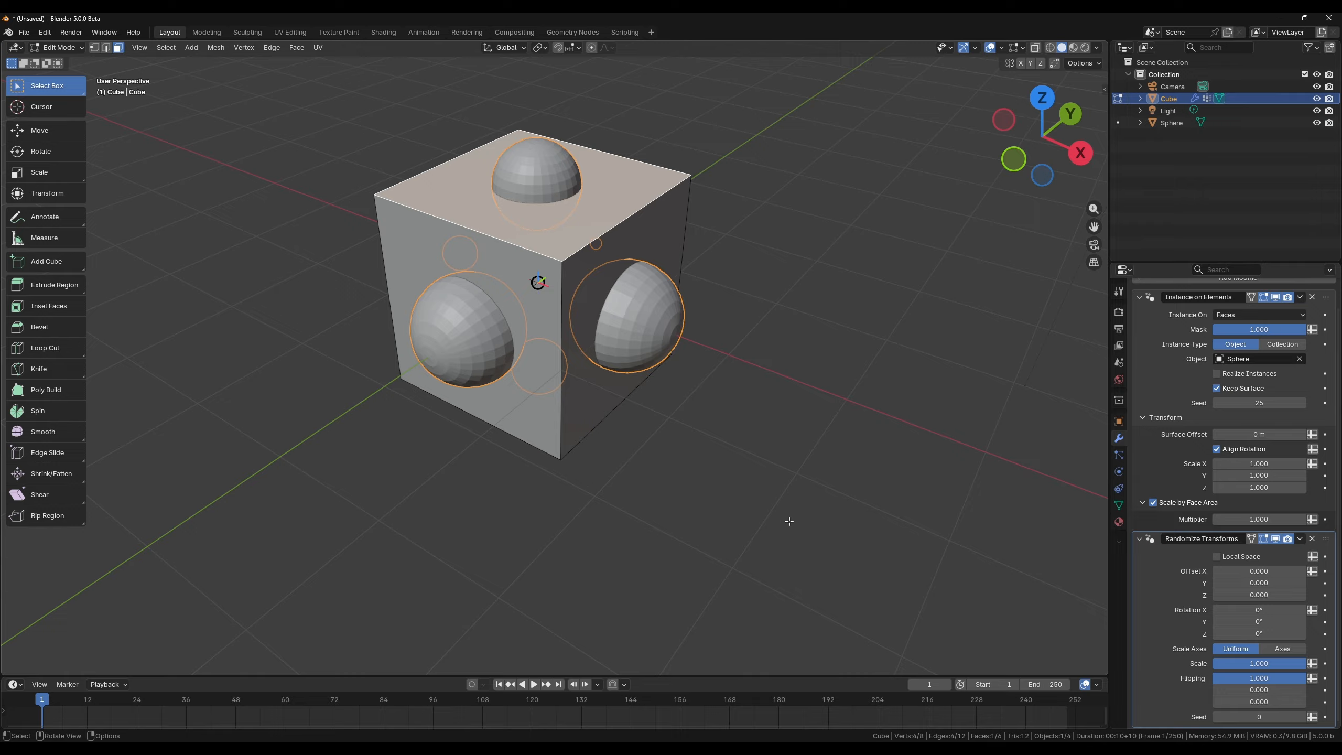
pyautogui.moveTo(1269, 681); pyautogui.dragTo(1215, 705)
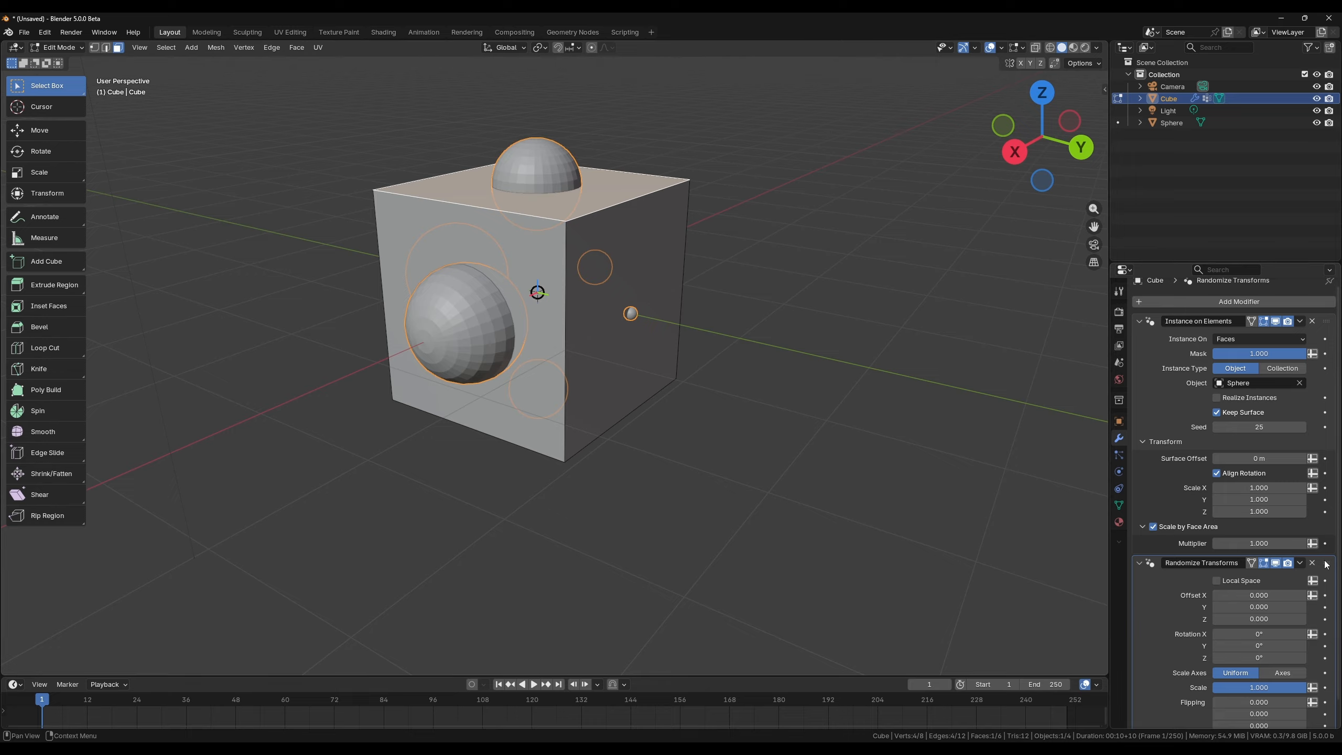
# Step: Collapse the Instance on Elements and Randomize Transforms modifiers and add a Scatter on Surface modifier to the cube
pyautogui.click(1135, 563)
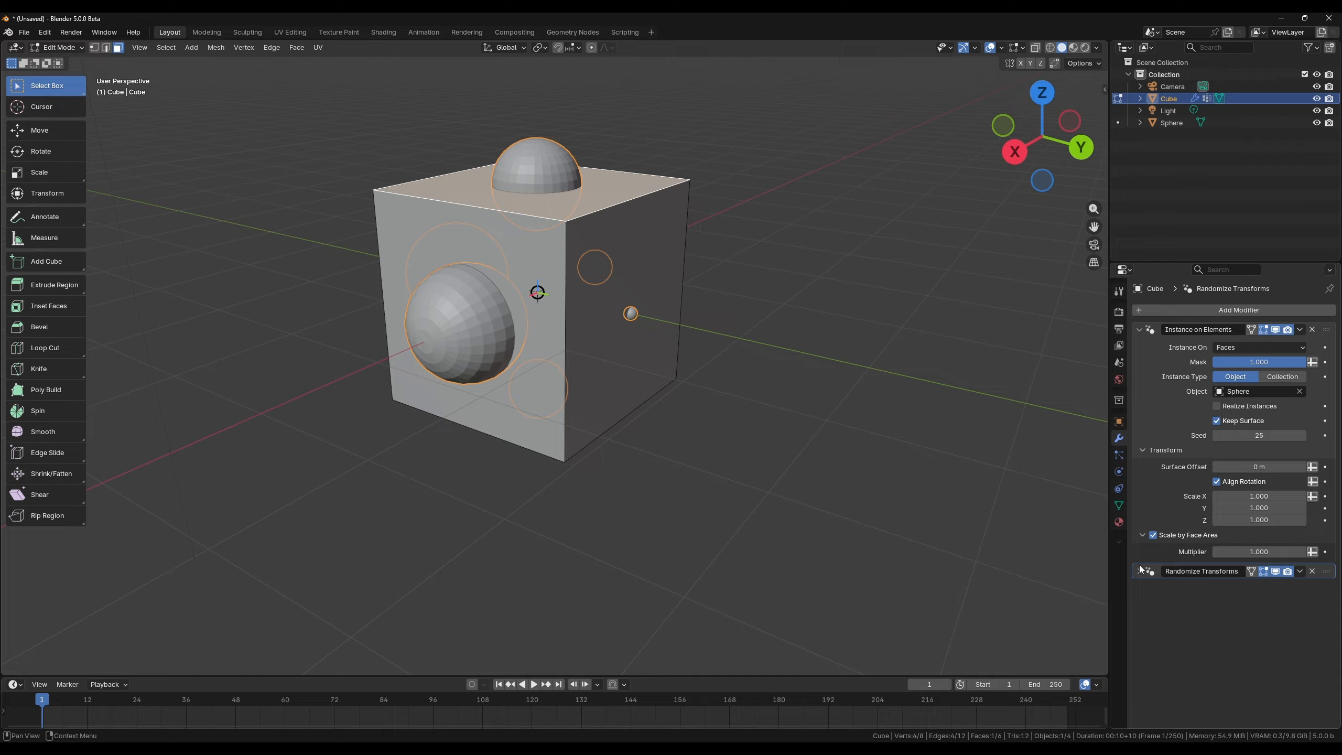
pyautogui.click(1138, 329)
pyautogui.click(1221, 310)
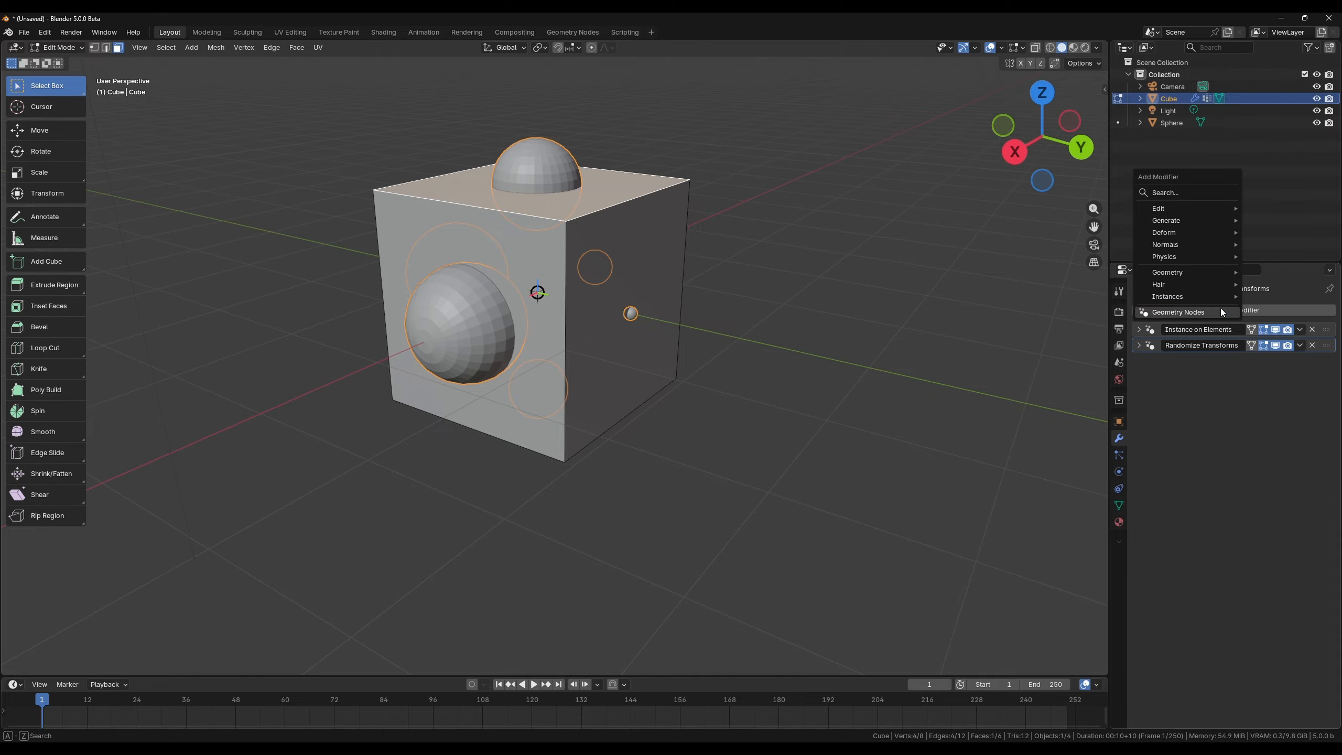
pyautogui.moveTo(1222, 228)
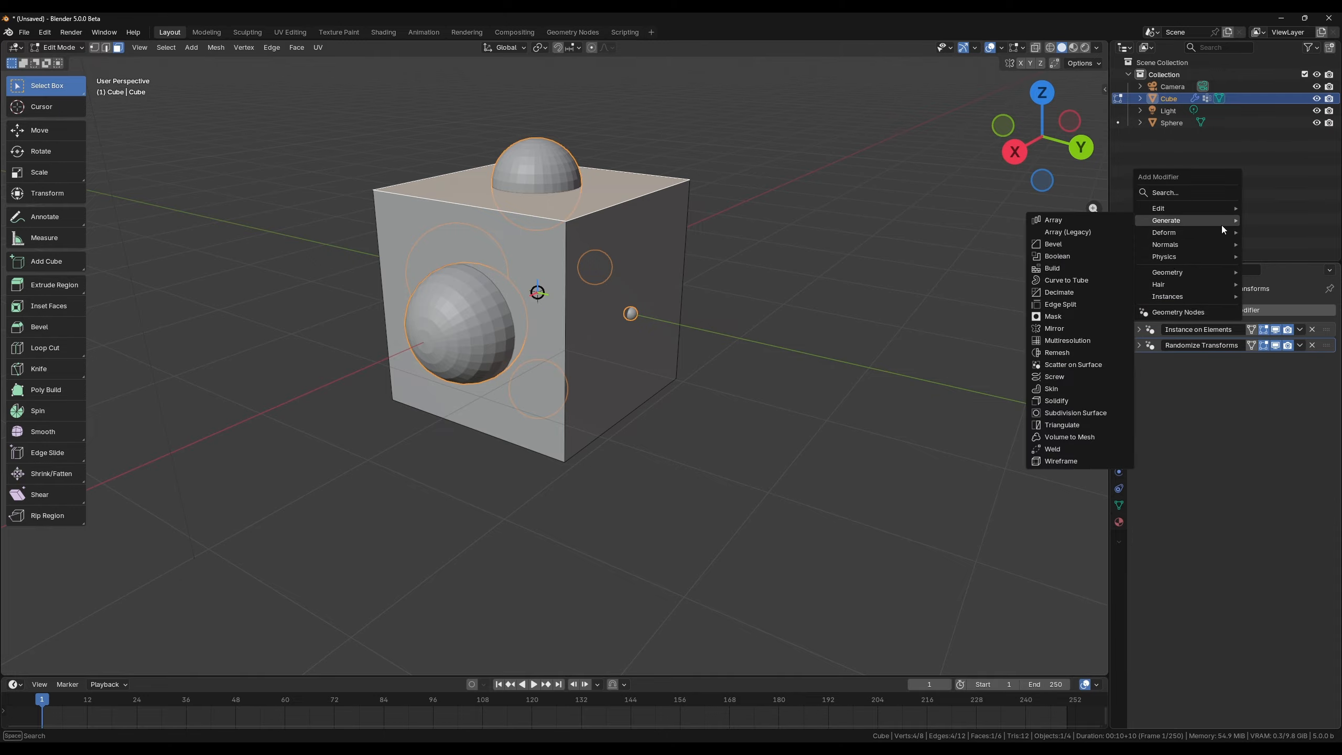
pyautogui.click(1062, 365)
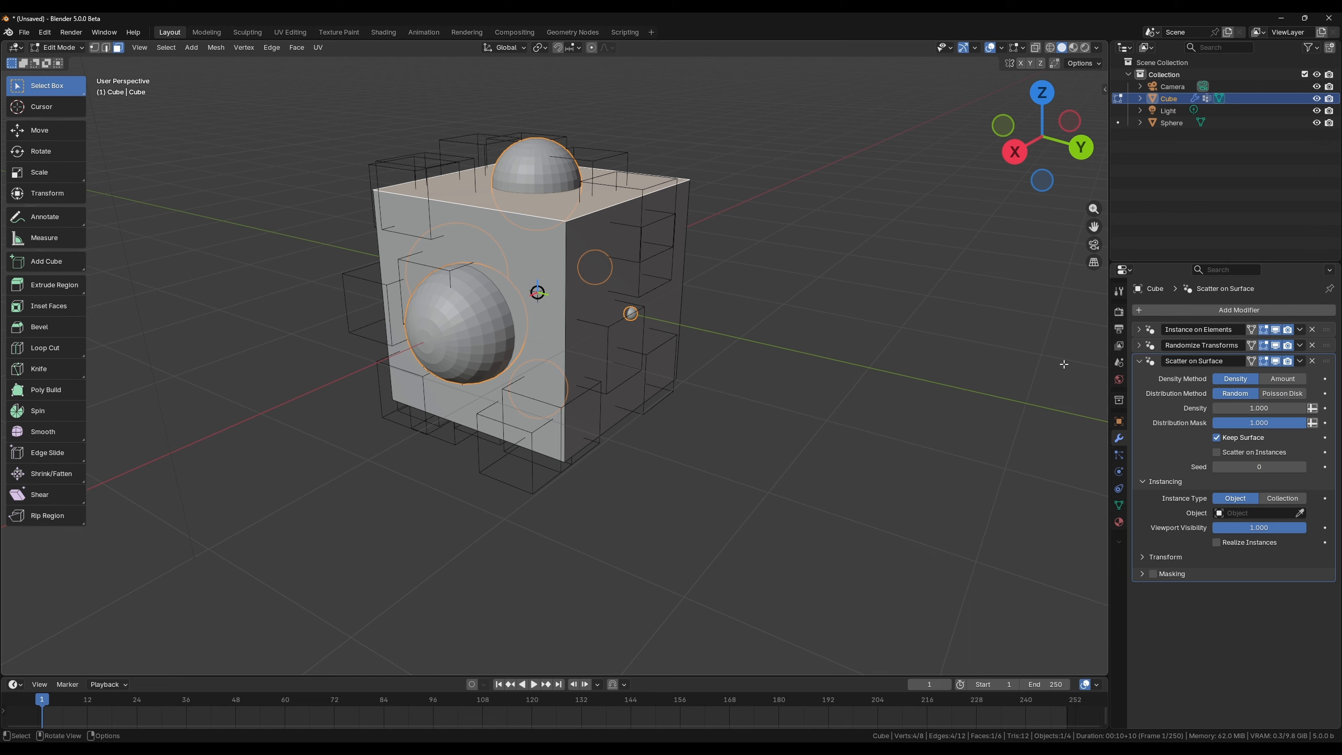
pyautogui.click(1160, 557)
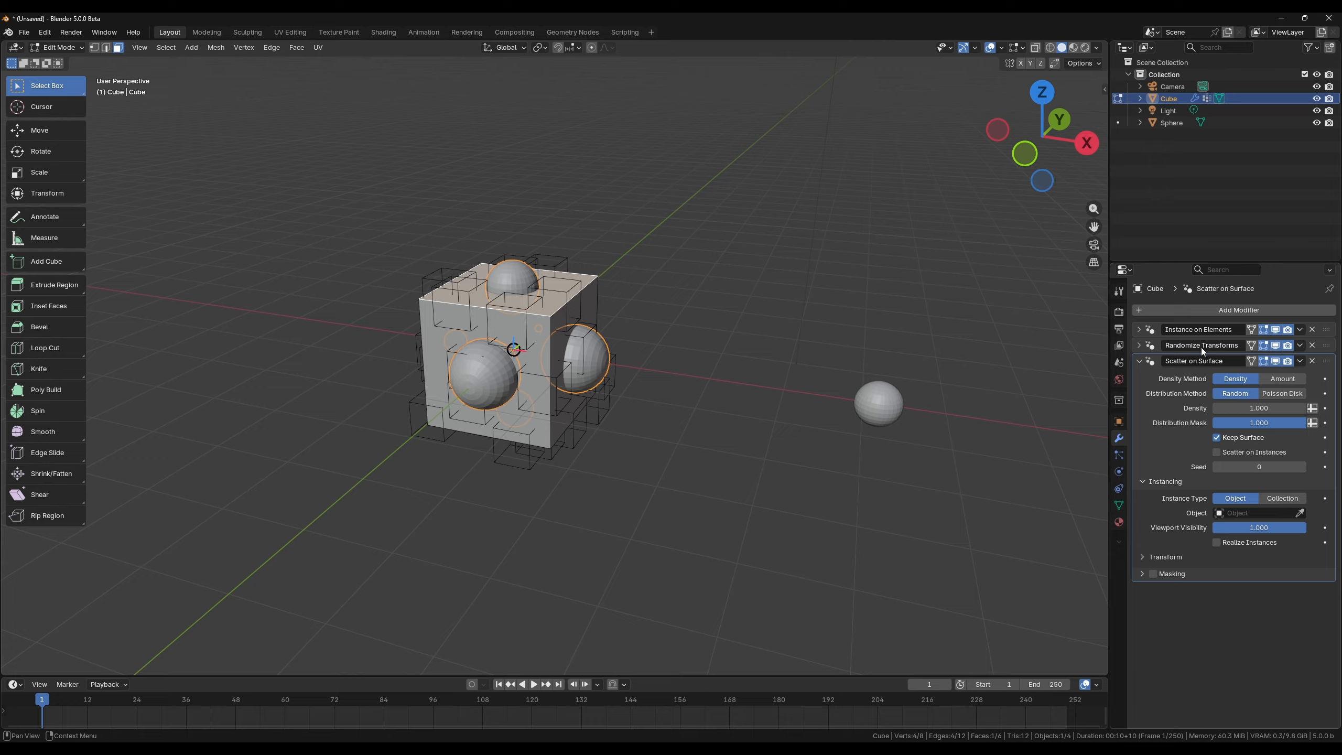
# Step: Remove the Scatter on Surface modifier, expand the remaining modifiers for comparison, and undo the removal
pyautogui.click(1312, 361)
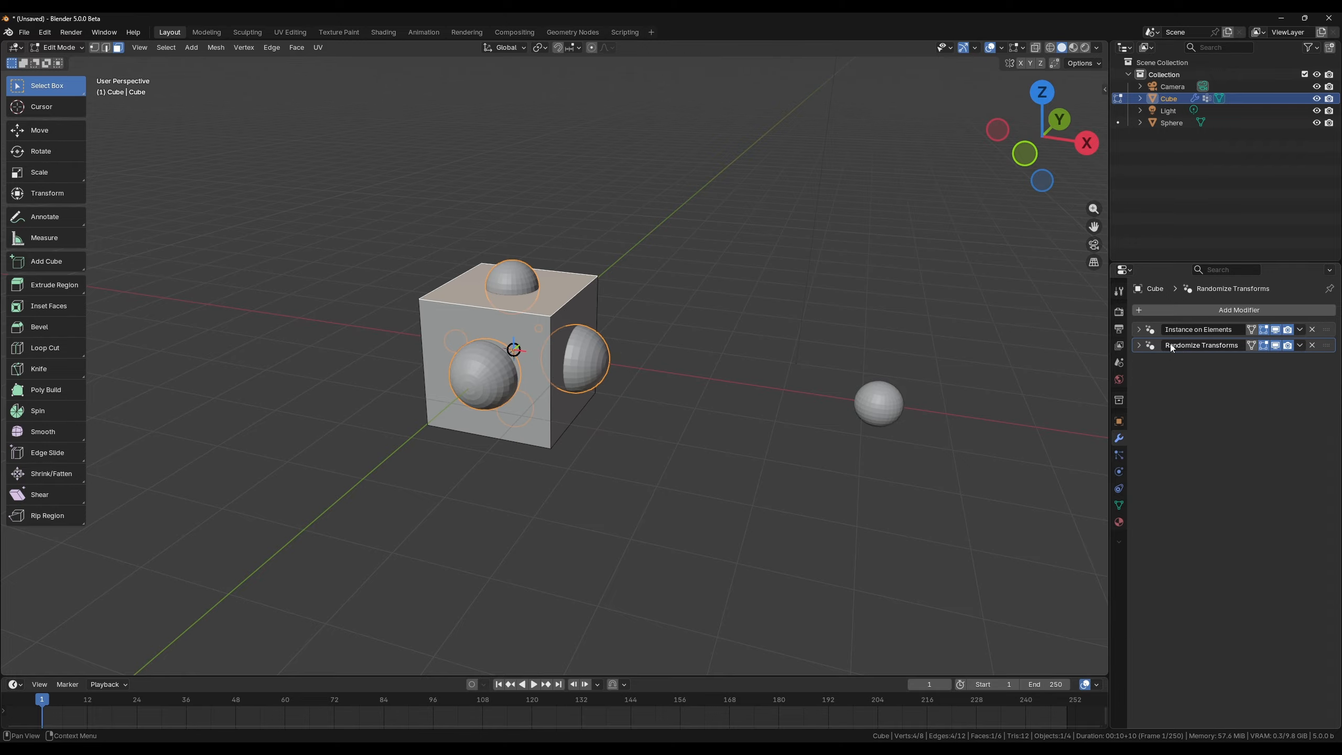
pyautogui.click(1139, 330)
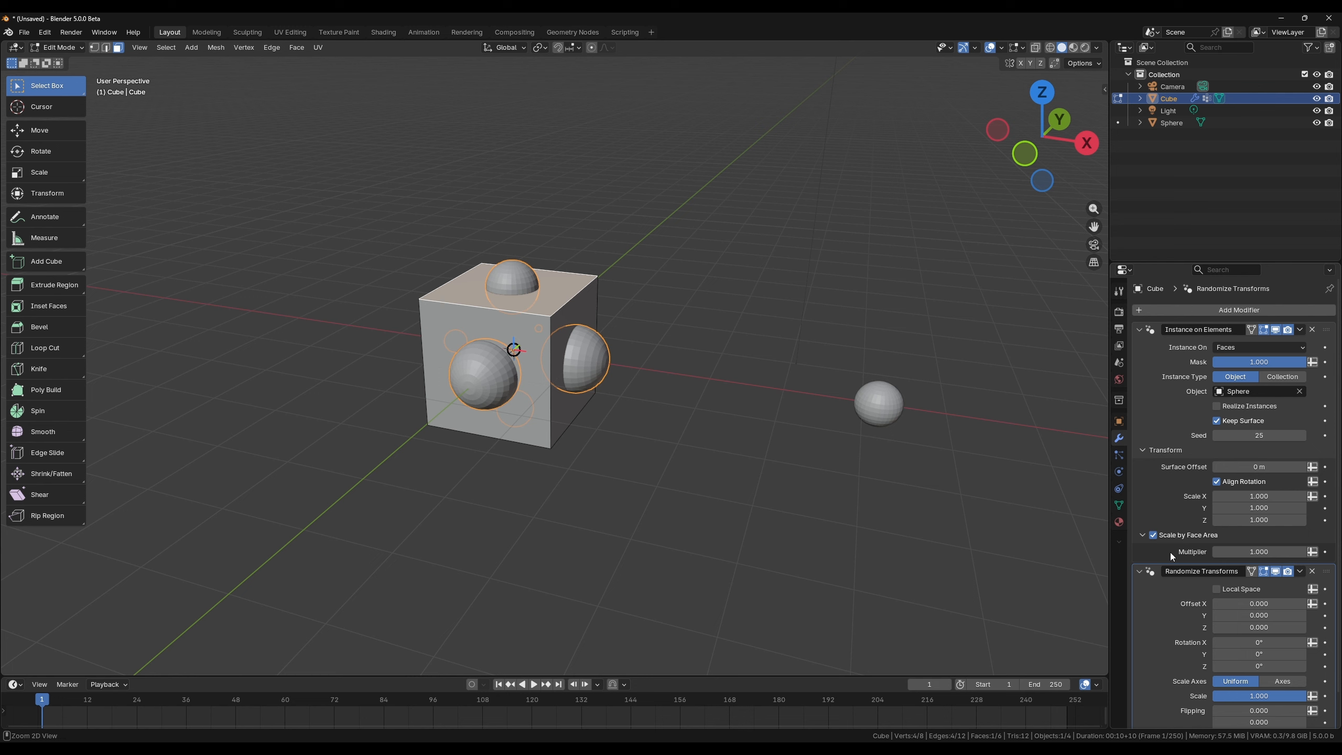
pyautogui.hotkey('ctrl', 'z')
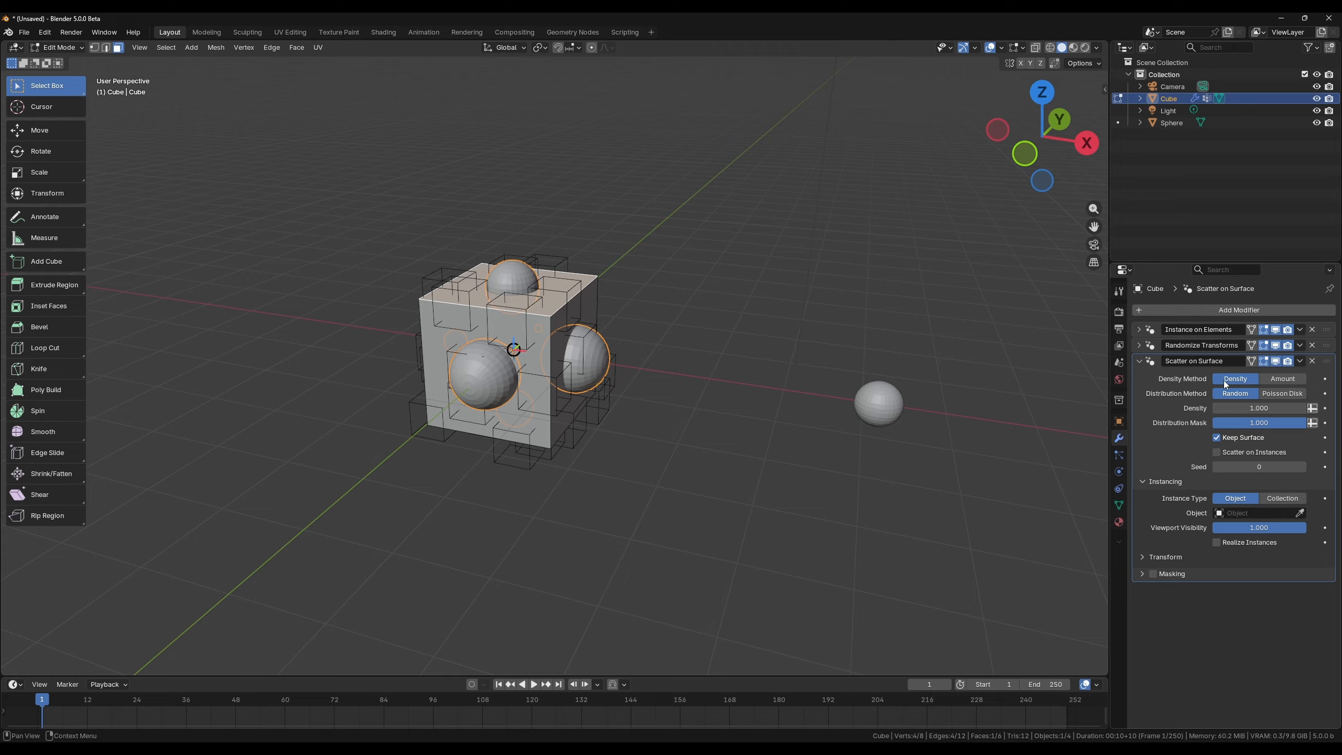
# Step: Try the Amount density method in the Scatter on Surface modifier and return it to Density
pyautogui.click(1289, 377)
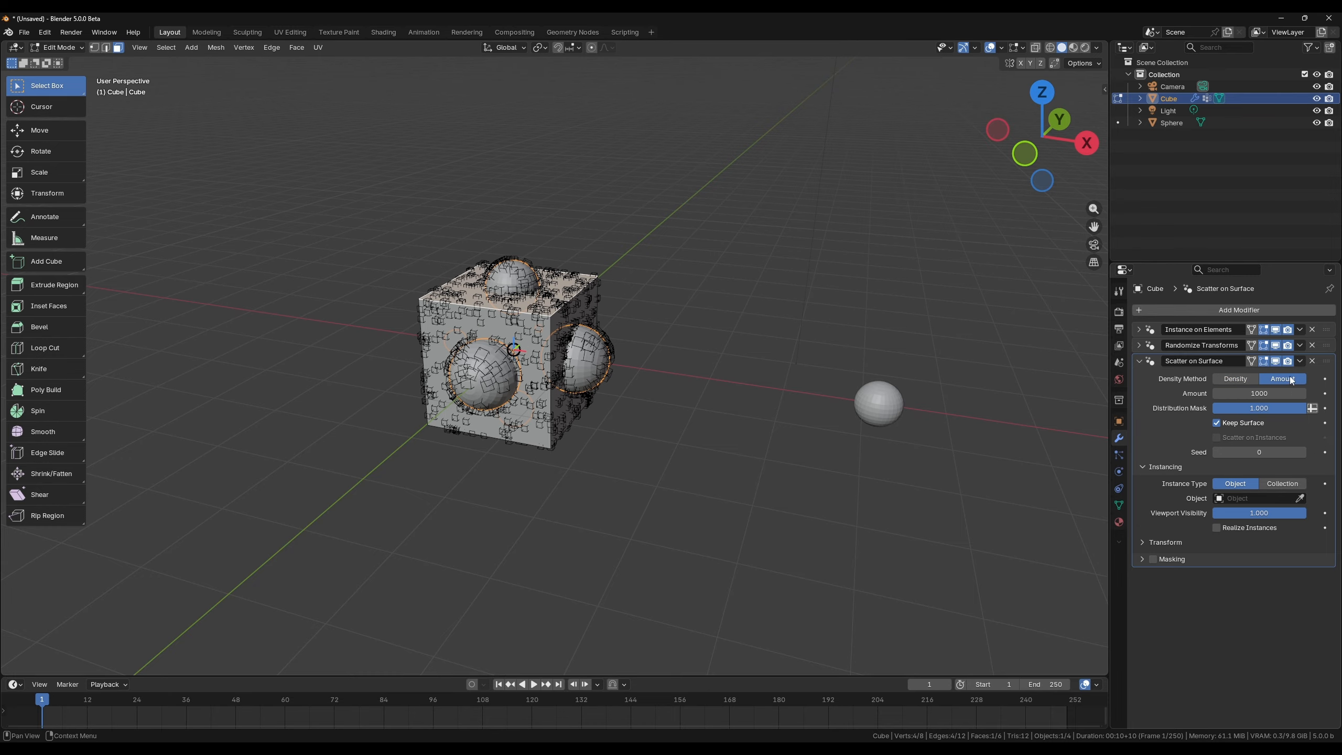
pyautogui.click(1222, 378)
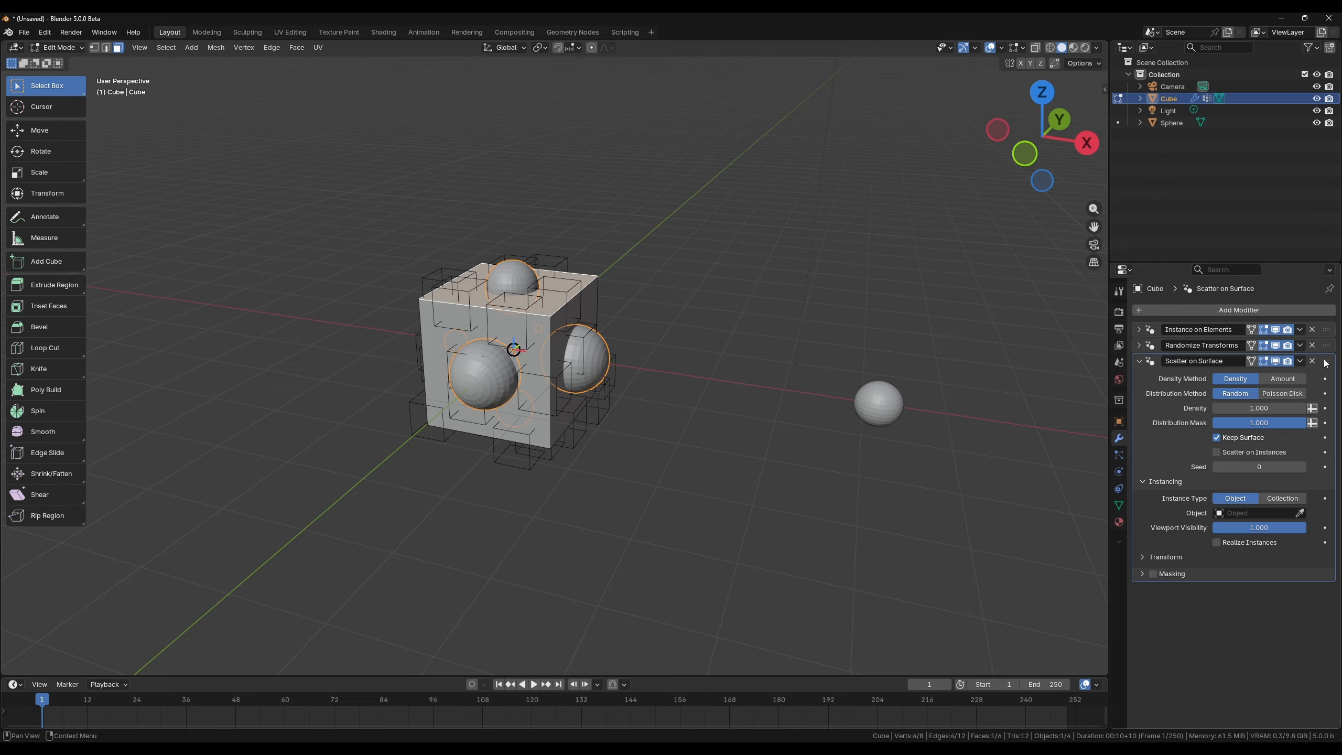
# Step: Move Scatter on Surface above the other modifiers in the stack and set Instance on Elements to instance on Points
pyautogui.moveTo(1325, 363); pyautogui.dragTo(1324, 327)
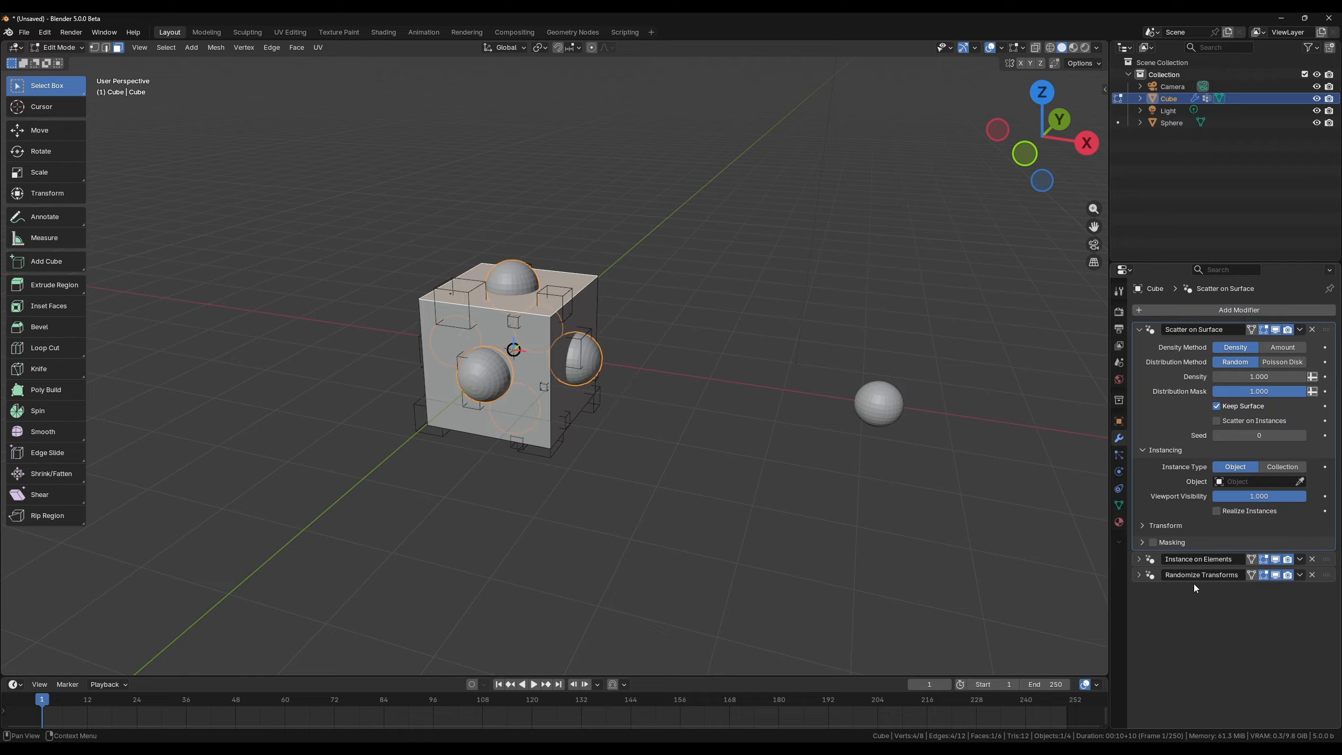
pyautogui.click(1139, 559)
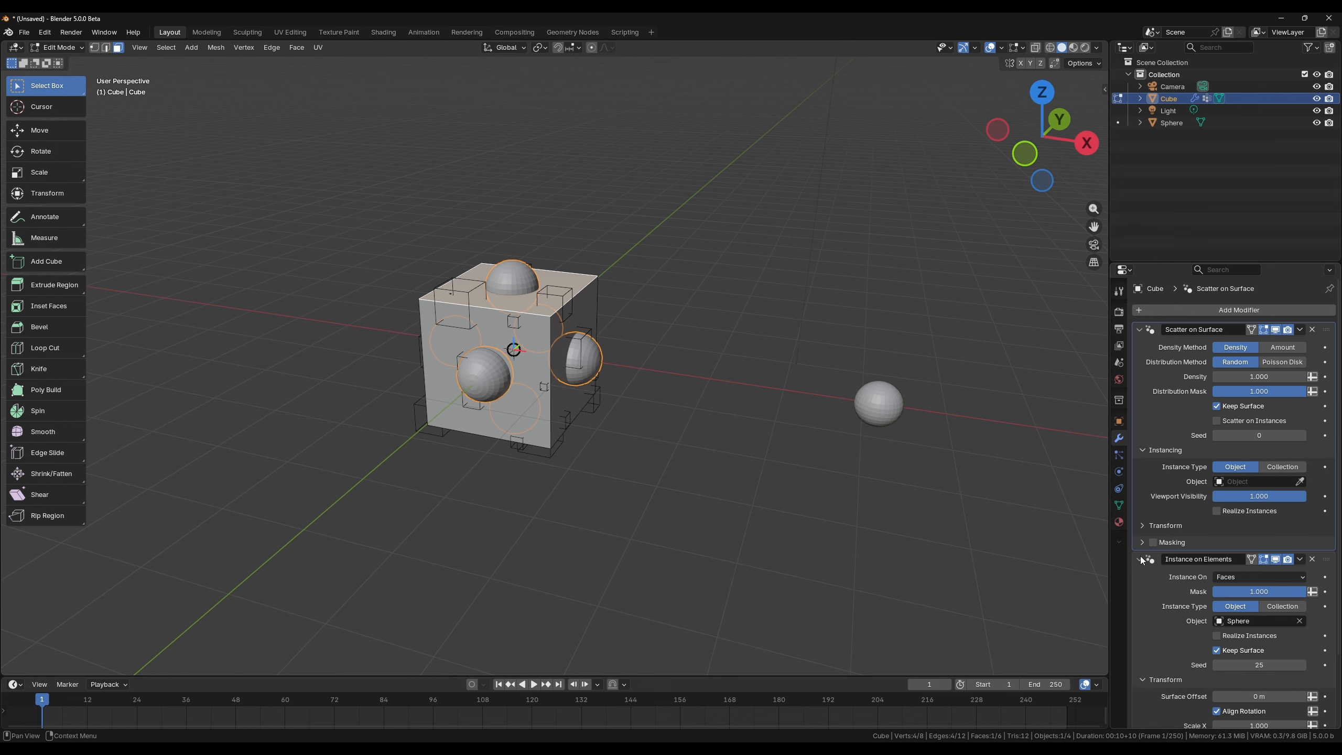
pyautogui.click(1254, 576)
pyautogui.click(1235, 591)
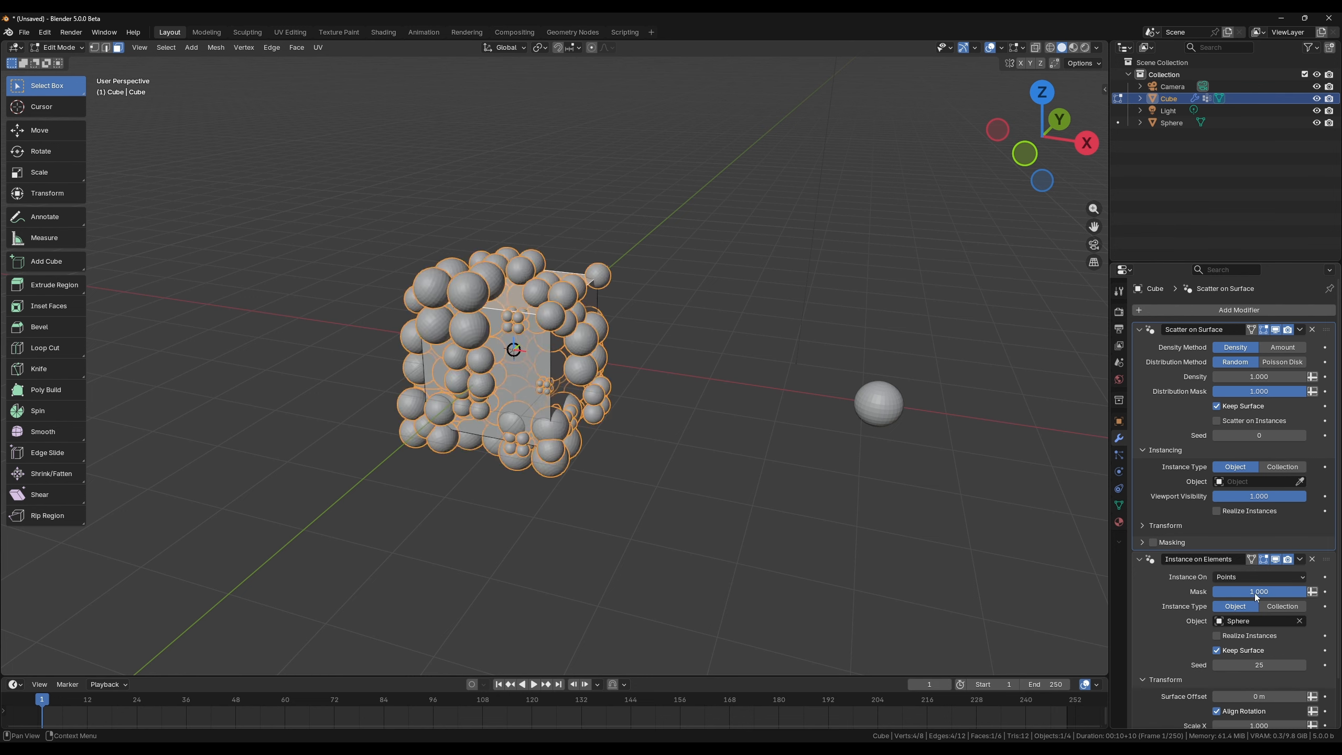
# Step: Remove the Randomize Transforms, Instance on Elements and Scatter on Surface modifiers, and return the cube to Object Mode
pyautogui.click(1139, 330)
pyautogui.click(1139, 345)
pyautogui.click(1139, 361)
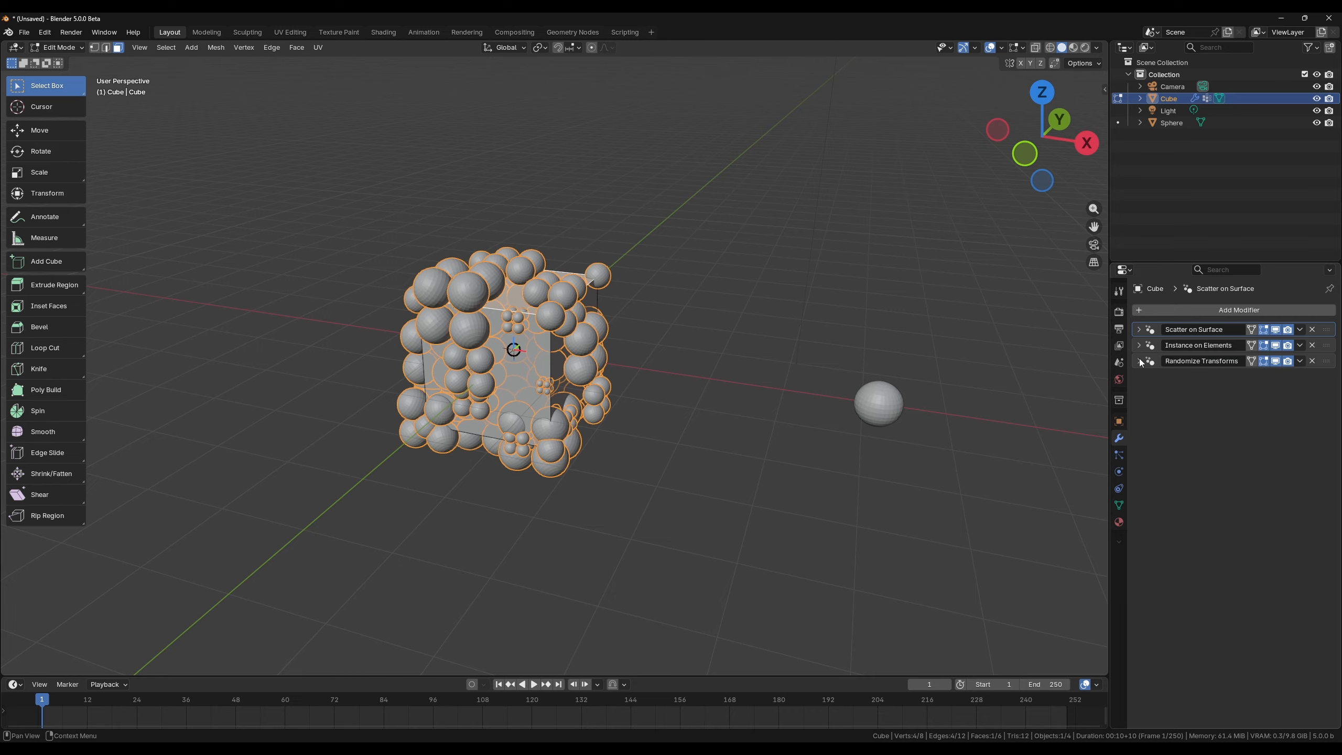
pyautogui.click(1313, 361)
pyautogui.click(1312, 345)
pyautogui.click(1313, 331)
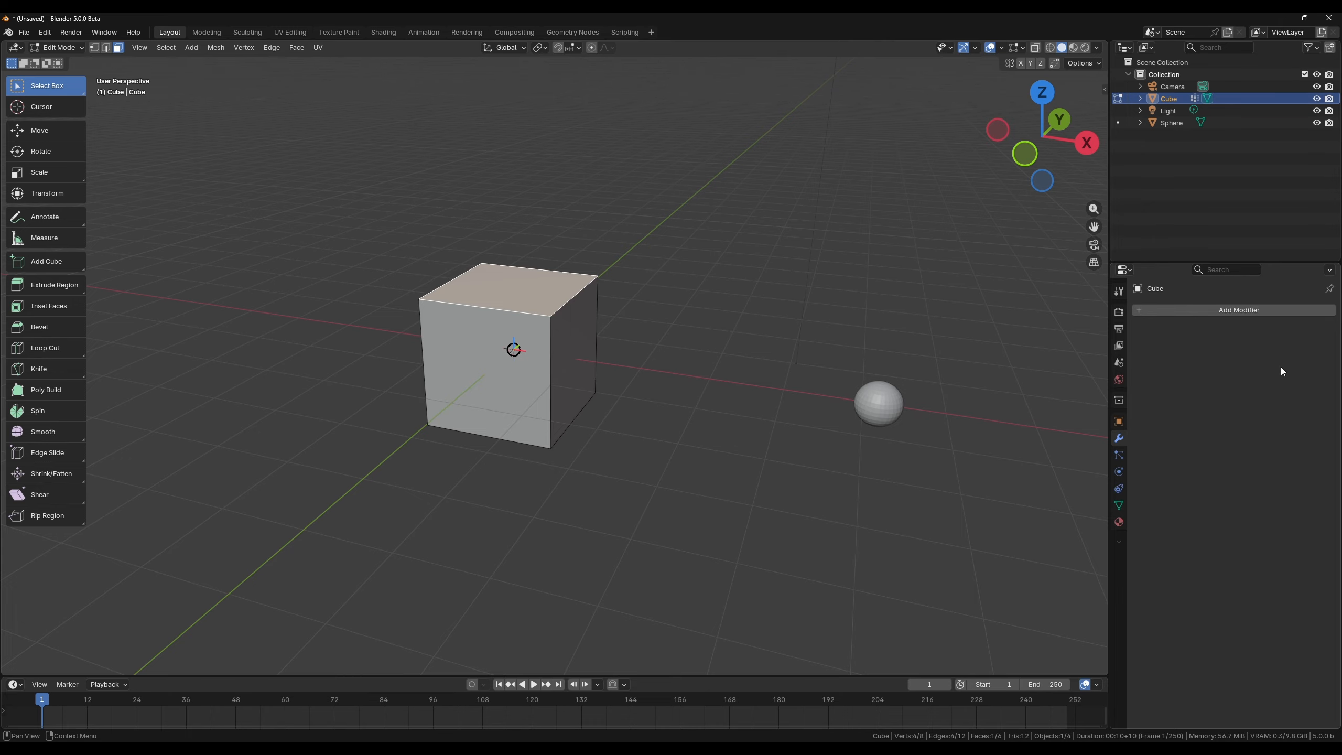
pyautogui.press('Tab')
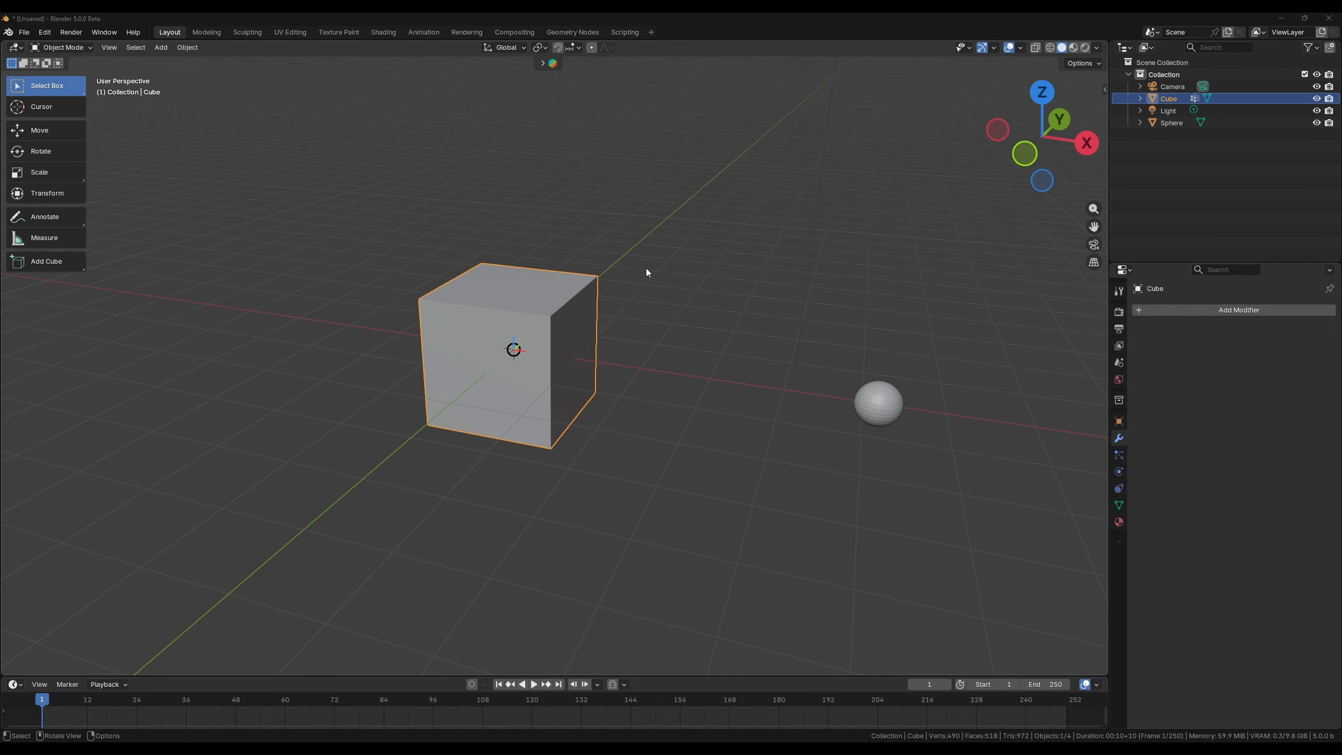
# Step: Add a Geometry Input modifier to the cube and use the Sphere as its input object
pyautogui.click(1191, 311)
pyautogui.moveTo(1168, 288)
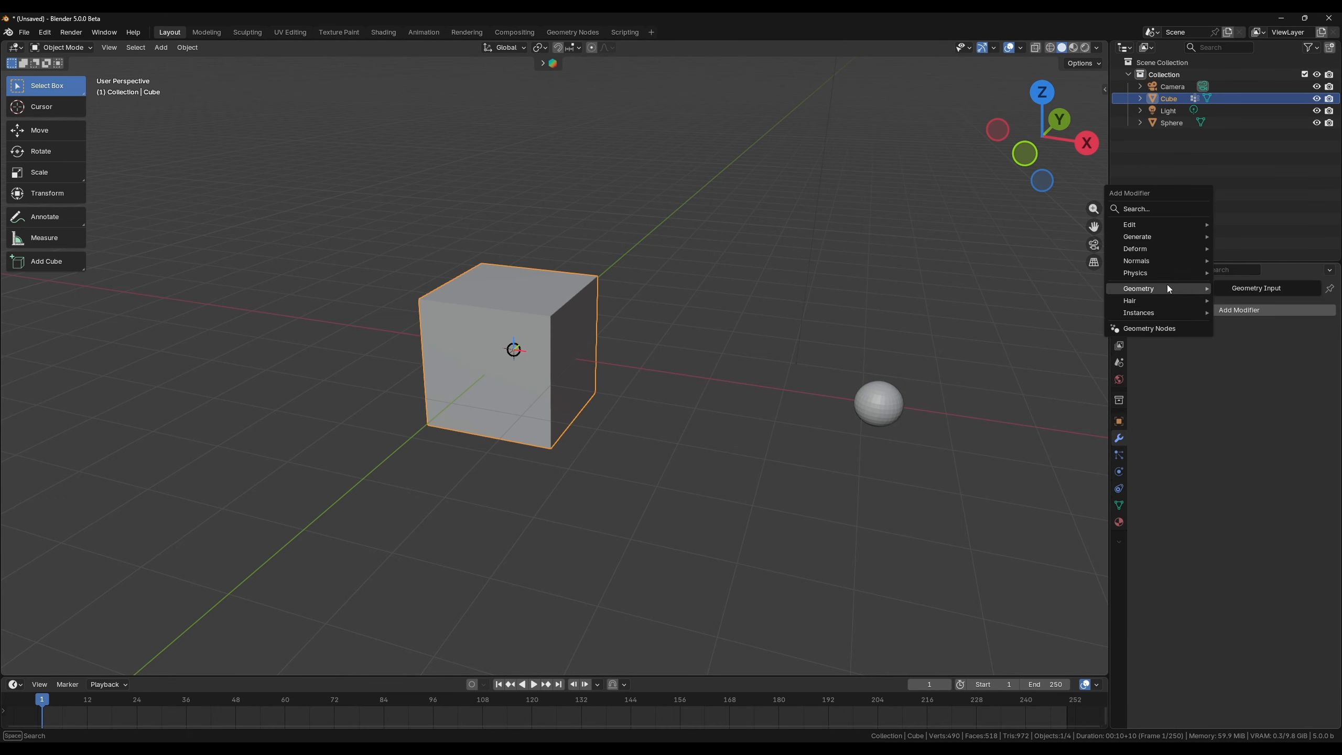
pyautogui.click(1247, 288)
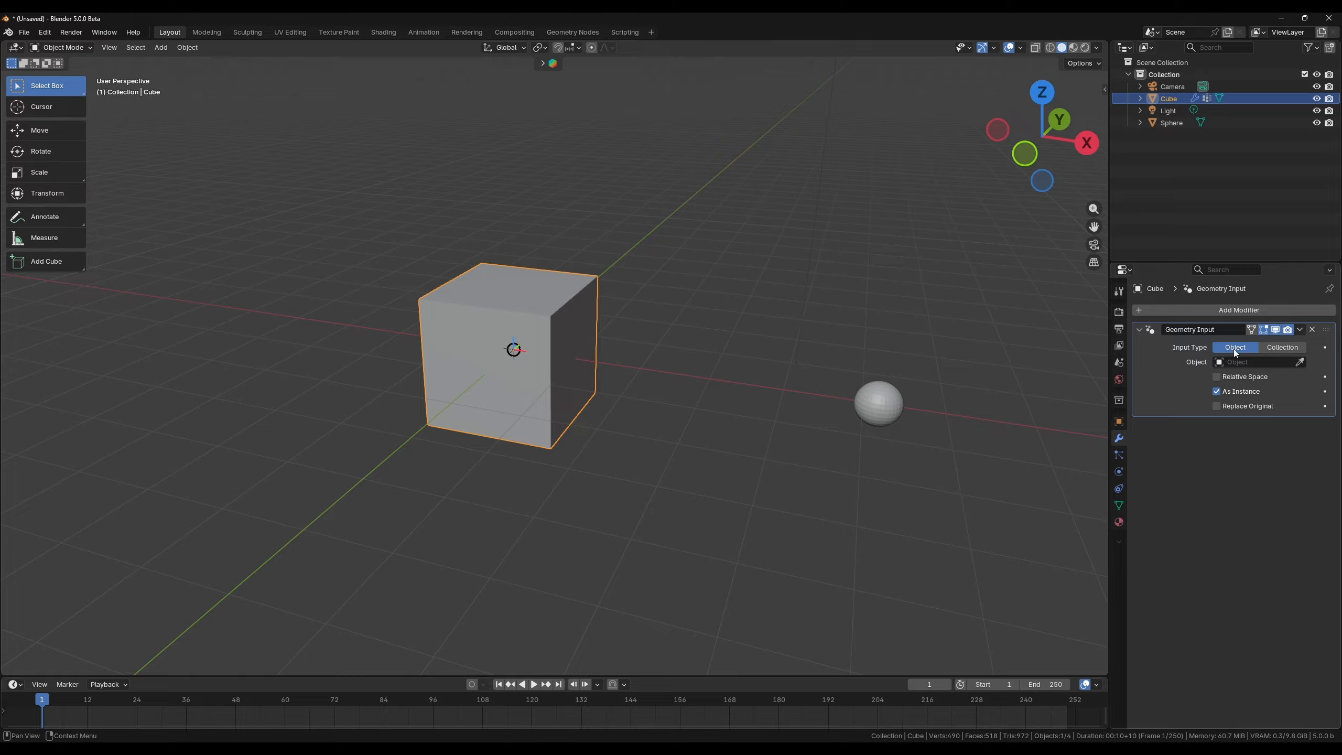
pyautogui.click(1299, 362)
pyautogui.click(886, 394)
# Step: Show the viewport in wireframe shading and enable Replace Original in the cube's Geometry Input modifier
pyautogui.click(1051, 48)
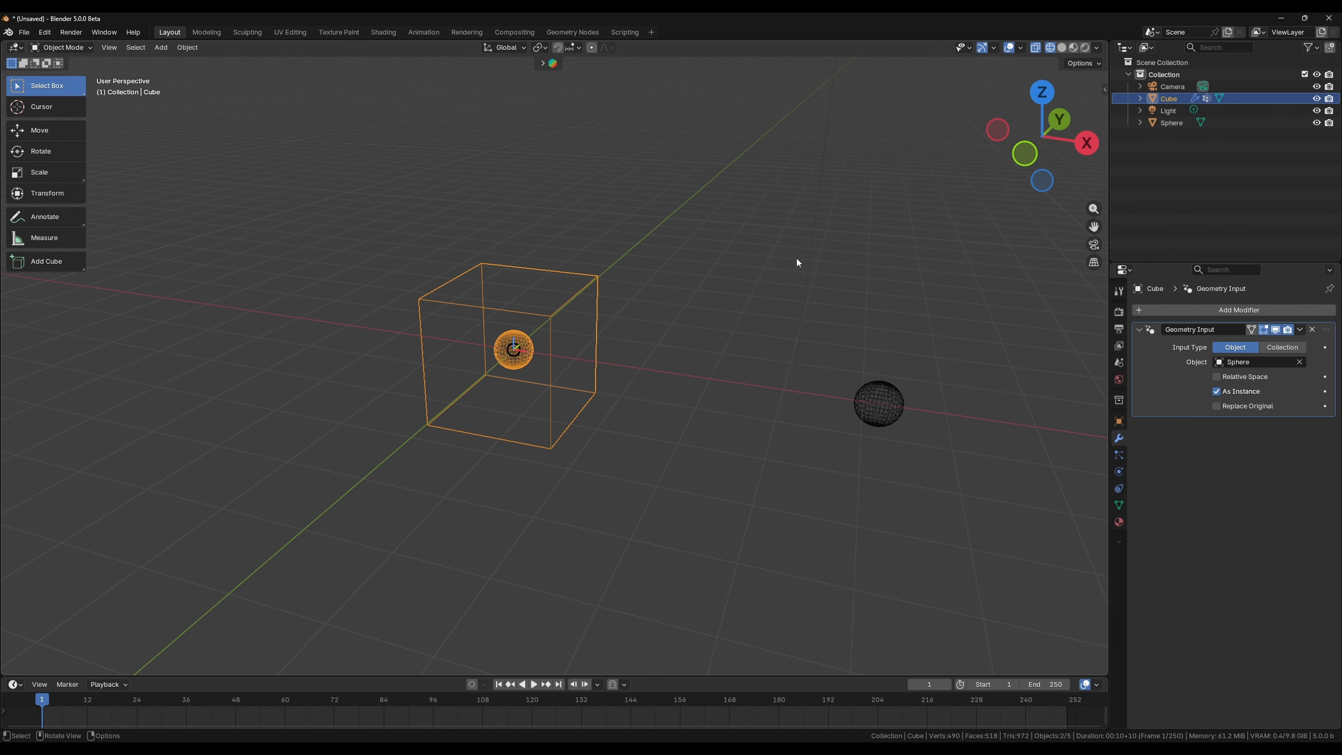
pyautogui.click(1231, 404)
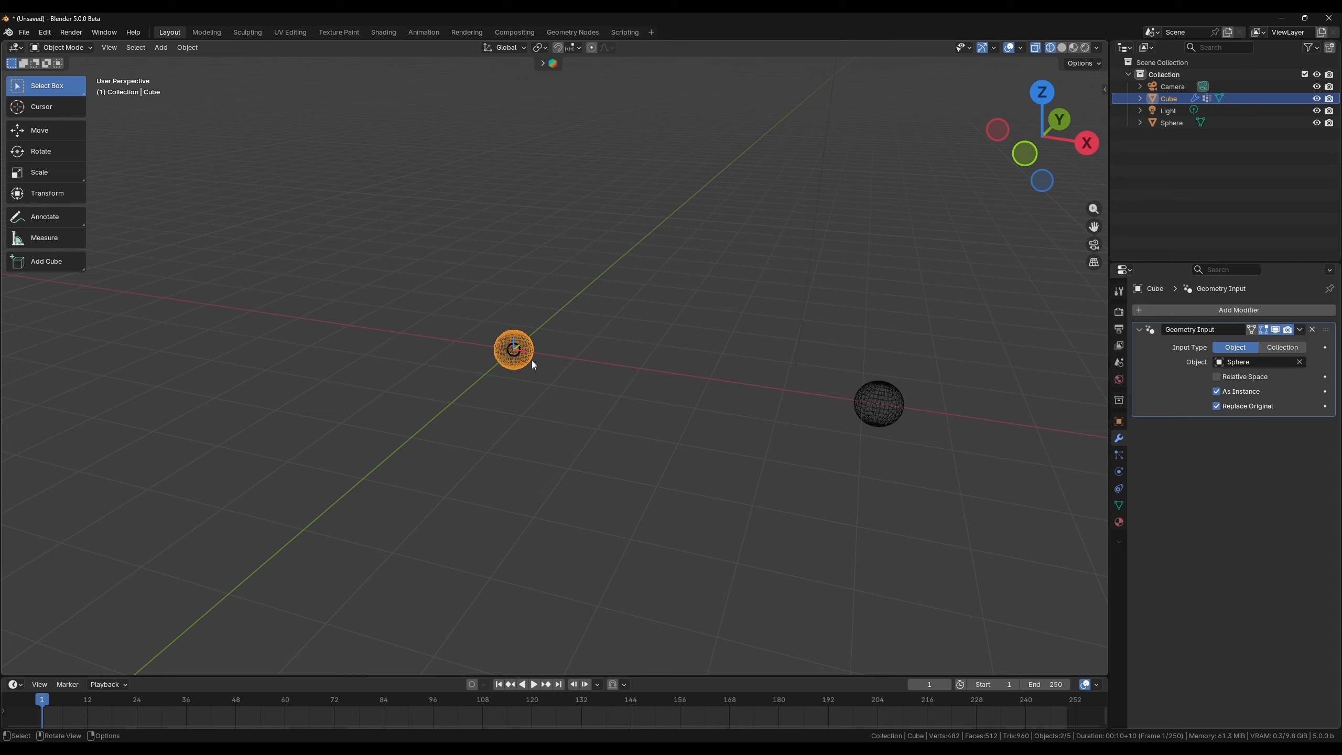
pyautogui.click(890, 406)
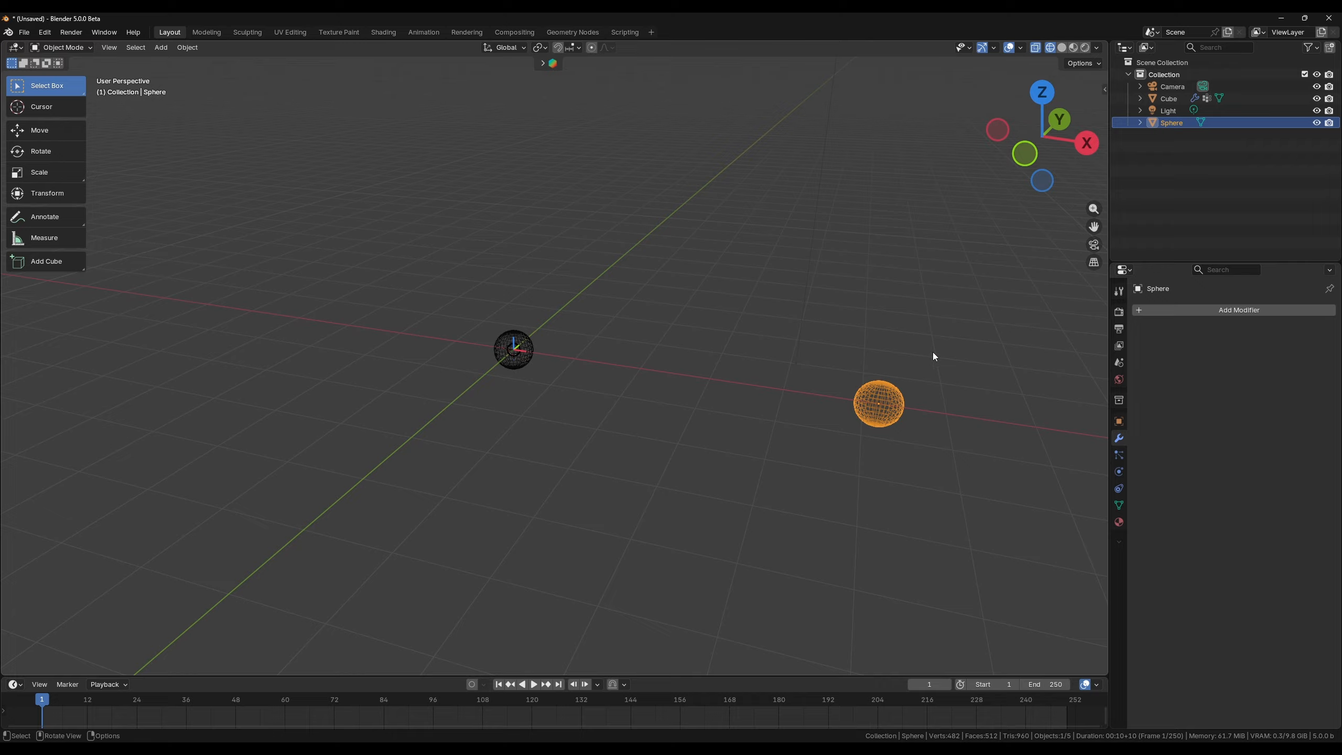
pyautogui.click(521, 339)
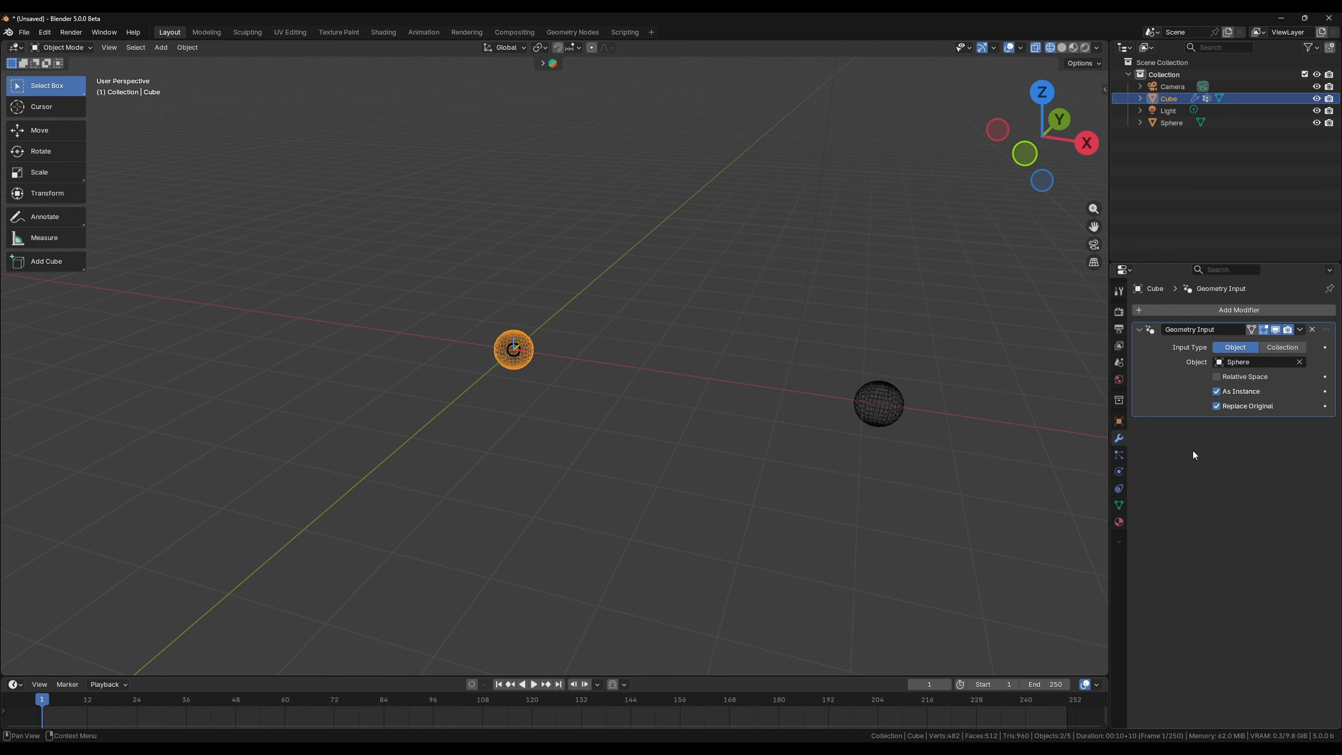
# Step: Add an Array modifier after Geometry Input on the cube and set its Count to 10
pyautogui.click(1245, 306)
pyautogui.moveTo(1246, 305)
pyautogui.moveTo(1231, 243)
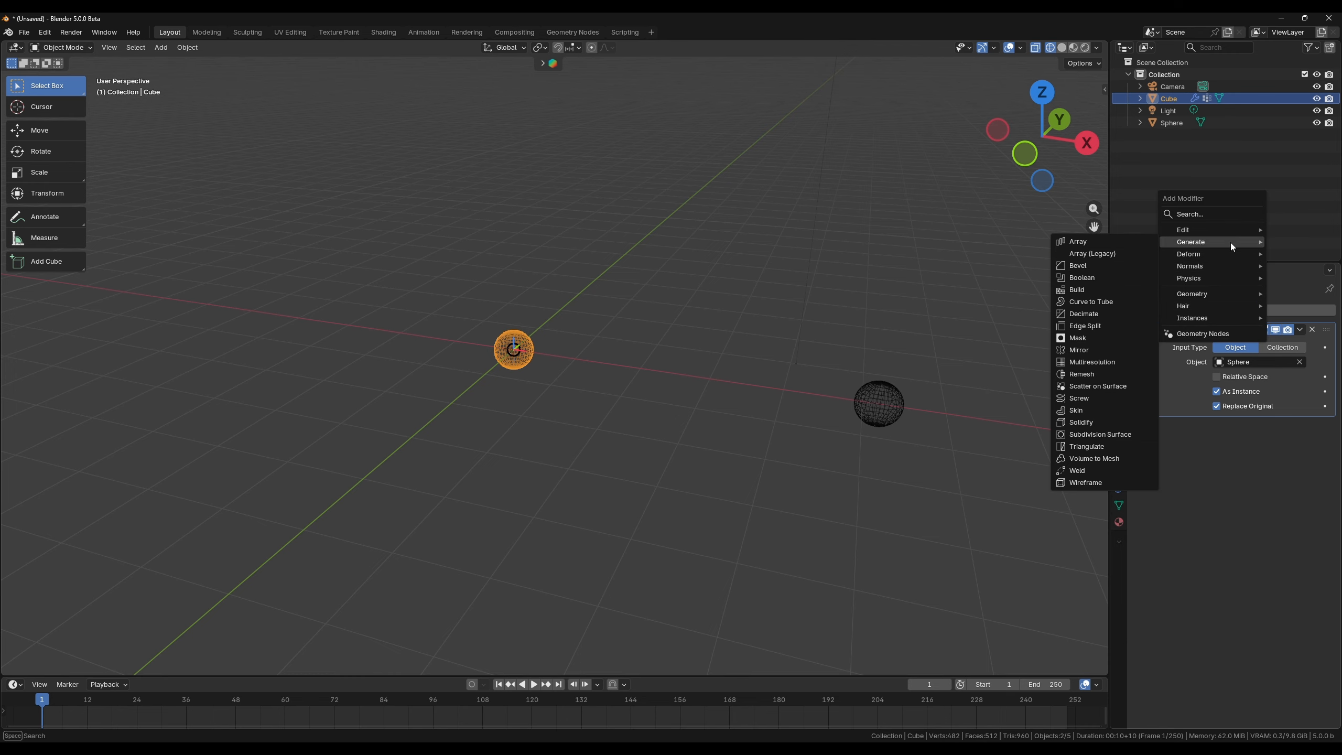
pyautogui.click(1110, 239)
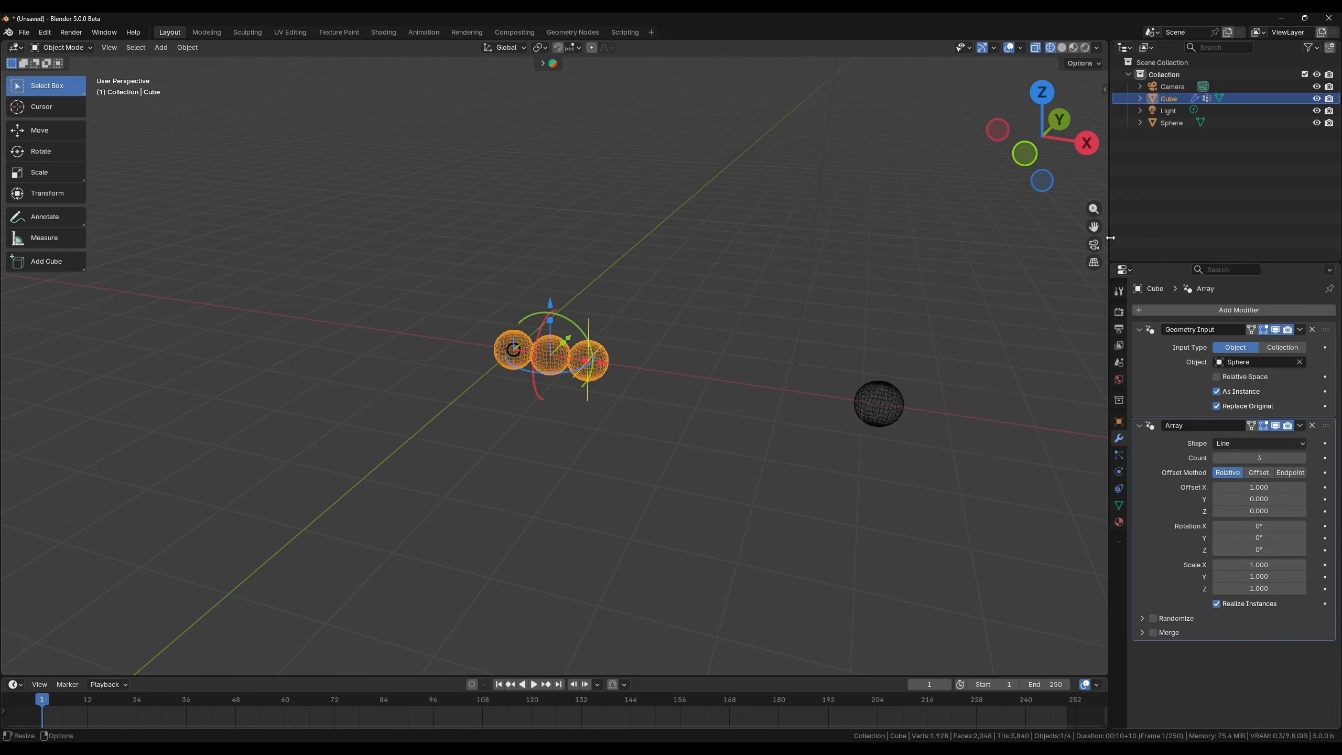
pyautogui.click(1248, 458)
pyautogui.write('10')
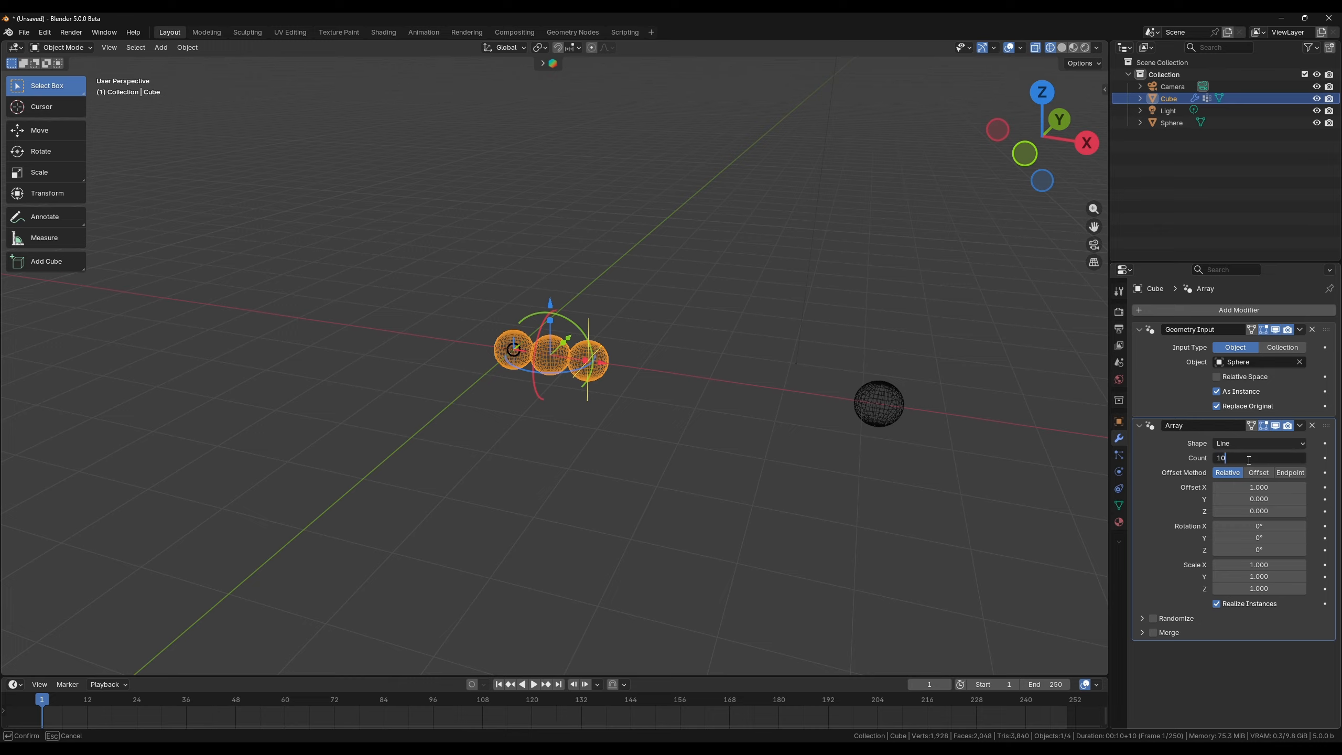
pyautogui.press('Return')
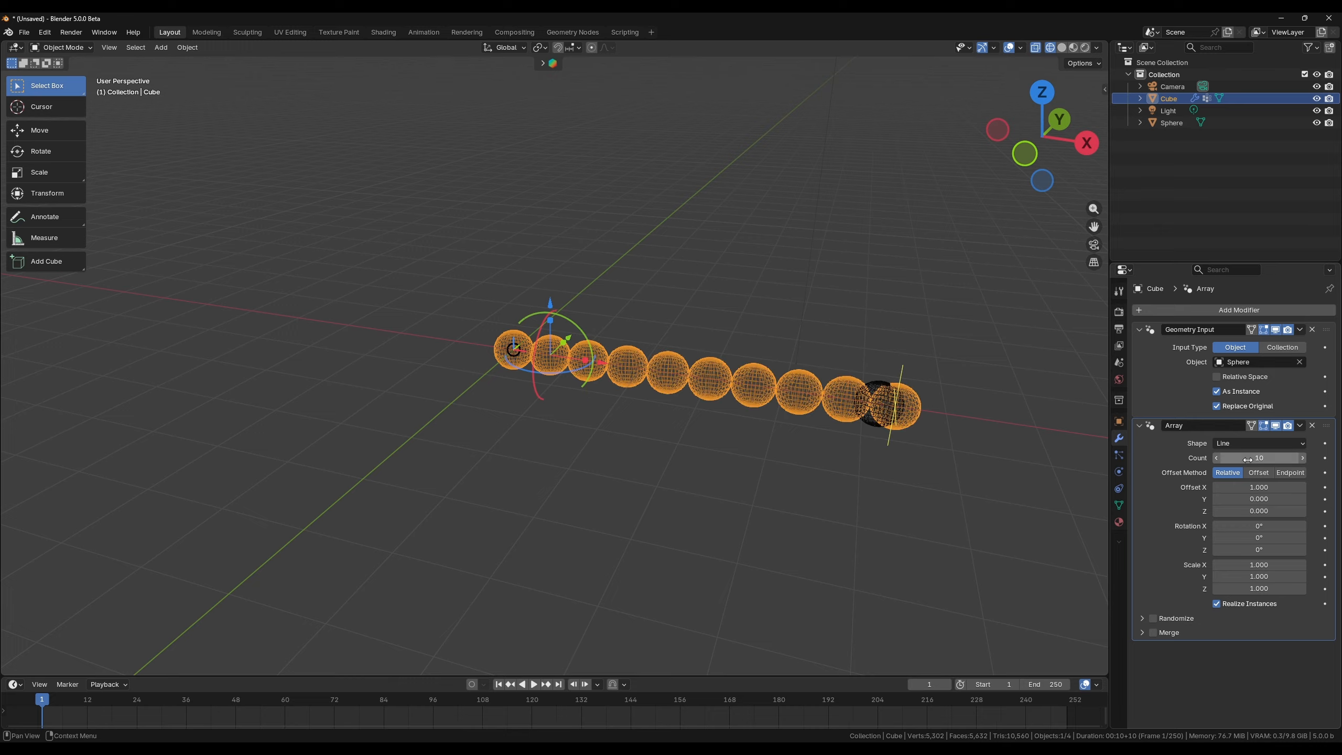
# Step: Move the original sphere up along the global Z axis, well clear of the arrayed spheres
pyautogui.click(874, 389)
pyautogui.press('g')
pyautogui.press('z')
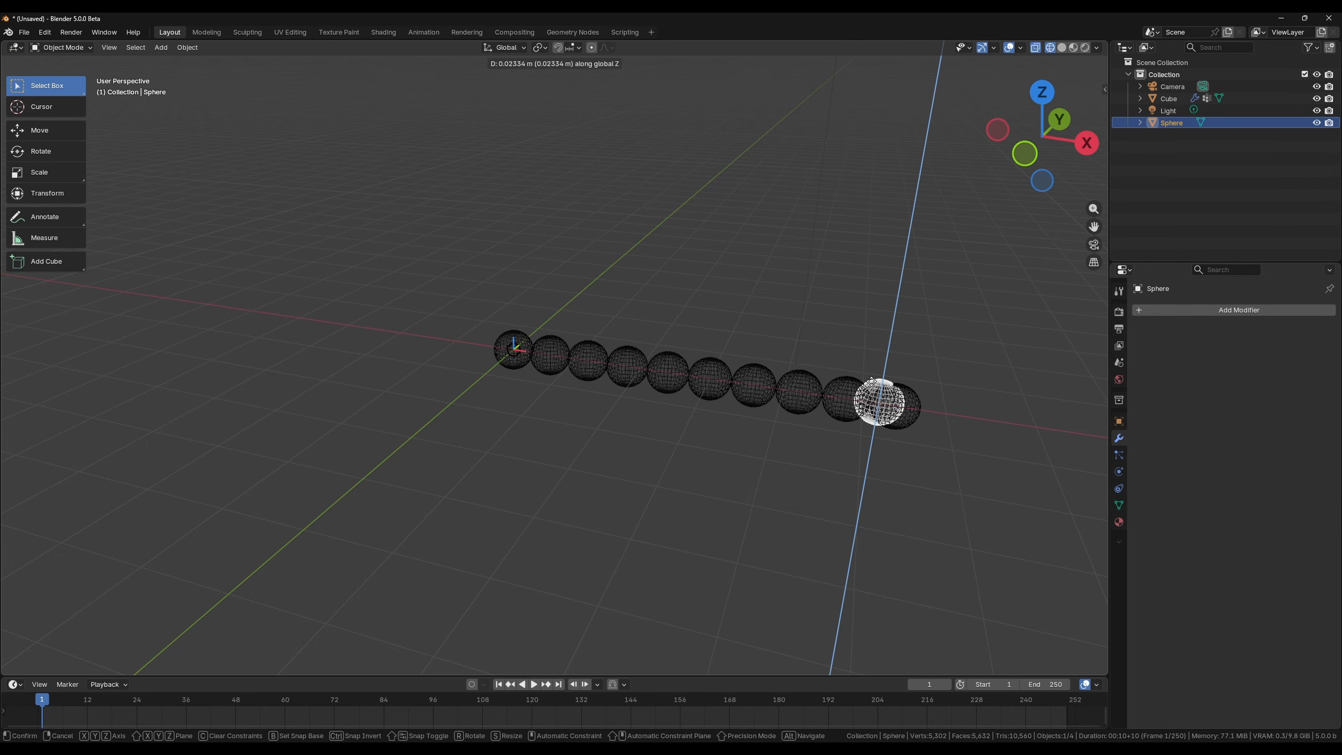
pyautogui.click(923, 127)
# Step: Select the cube object and expand the Randomize settings of its Array modifier
pyautogui.click(517, 357)
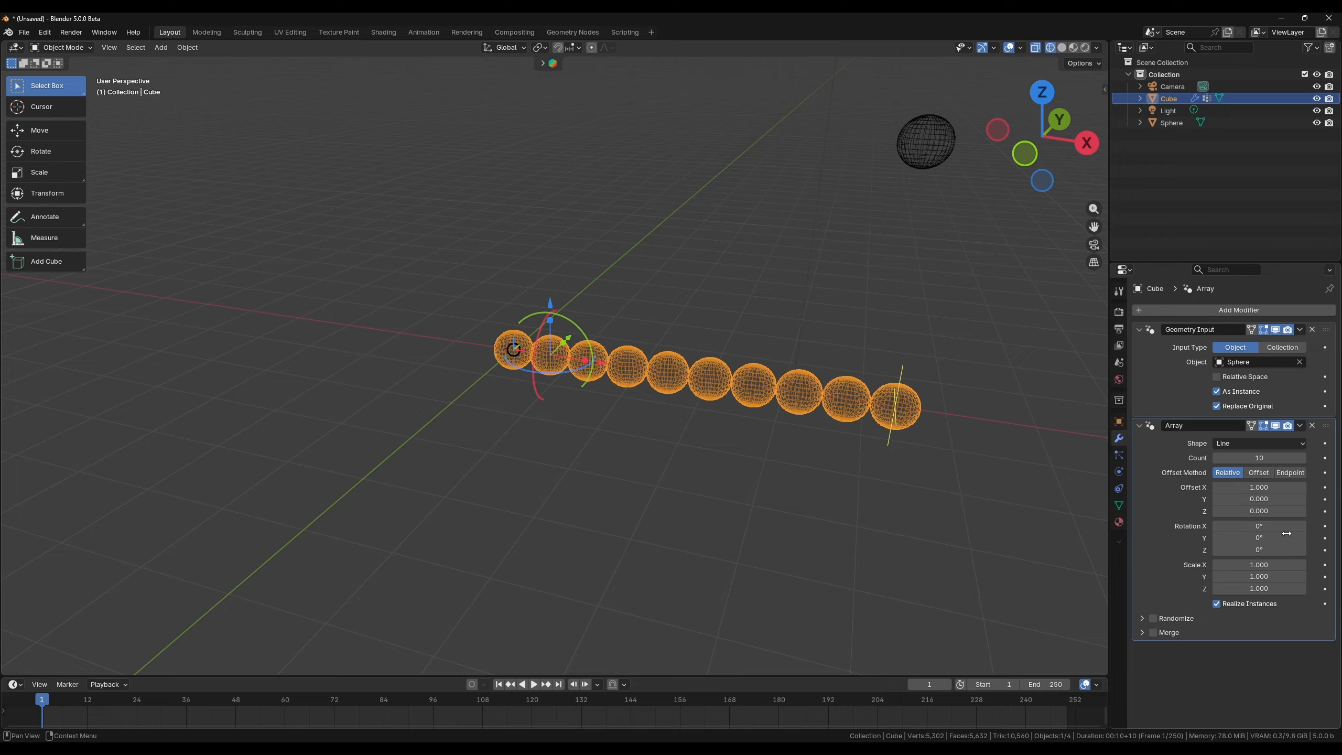
pyautogui.click(1140, 618)
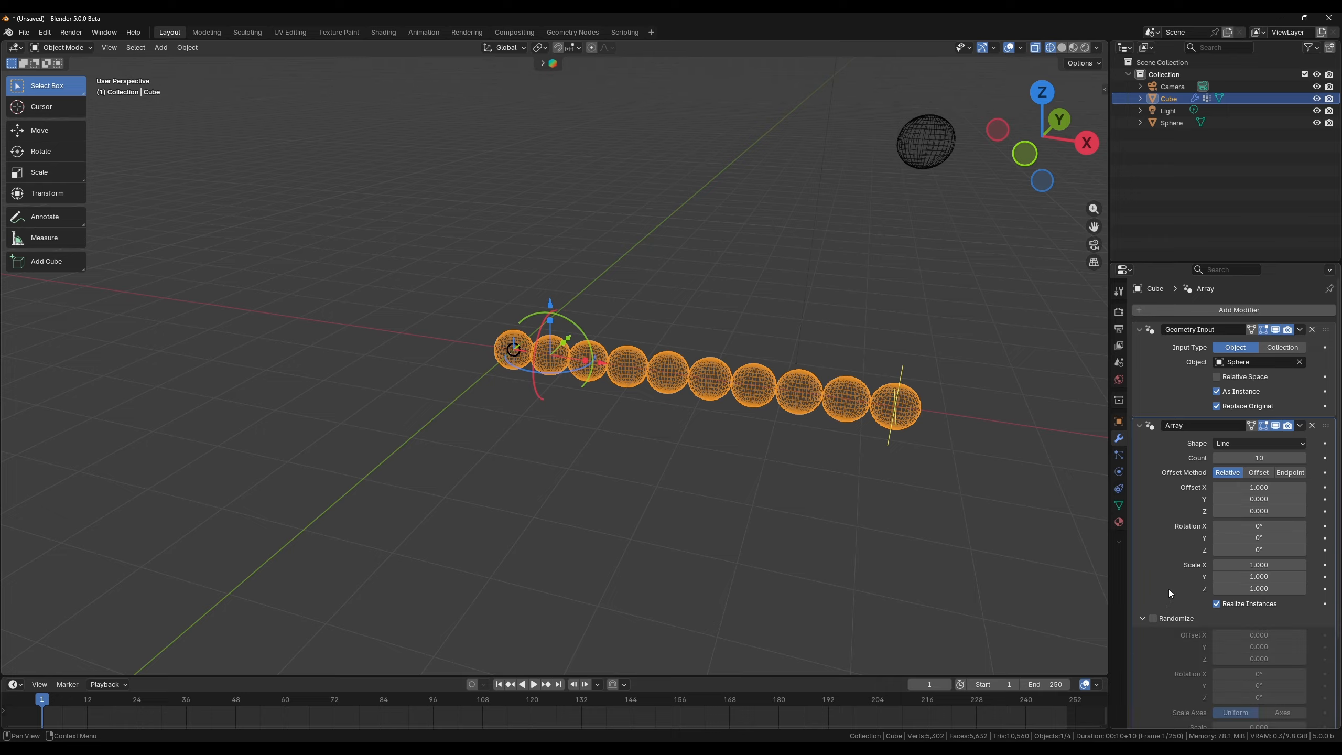
pyautogui.scroll(-5, 1175, 576)
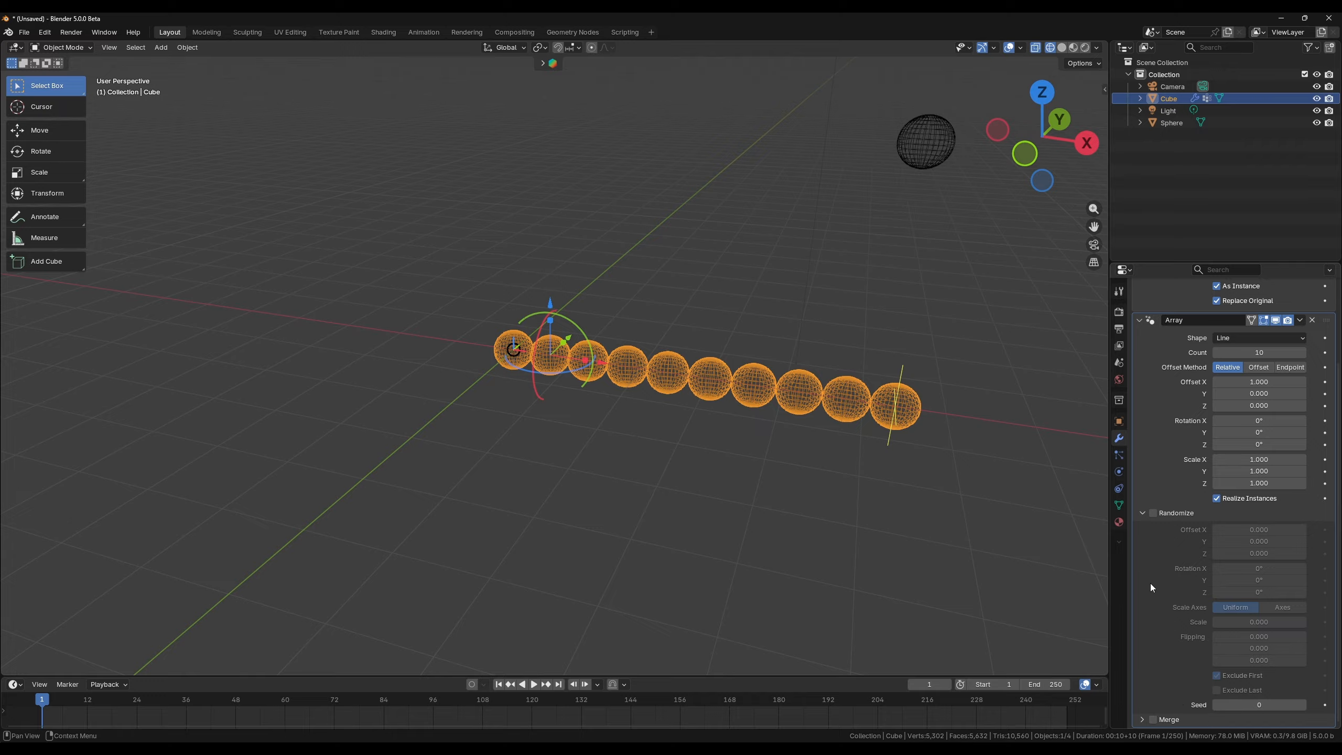
# Step: Enable Randomize in the cube's Array modifier, with random offsets of 1.160, 2.200 and -1.370 and rotations of 57.1° X and -60.3° Y
pyautogui.click(1153, 513)
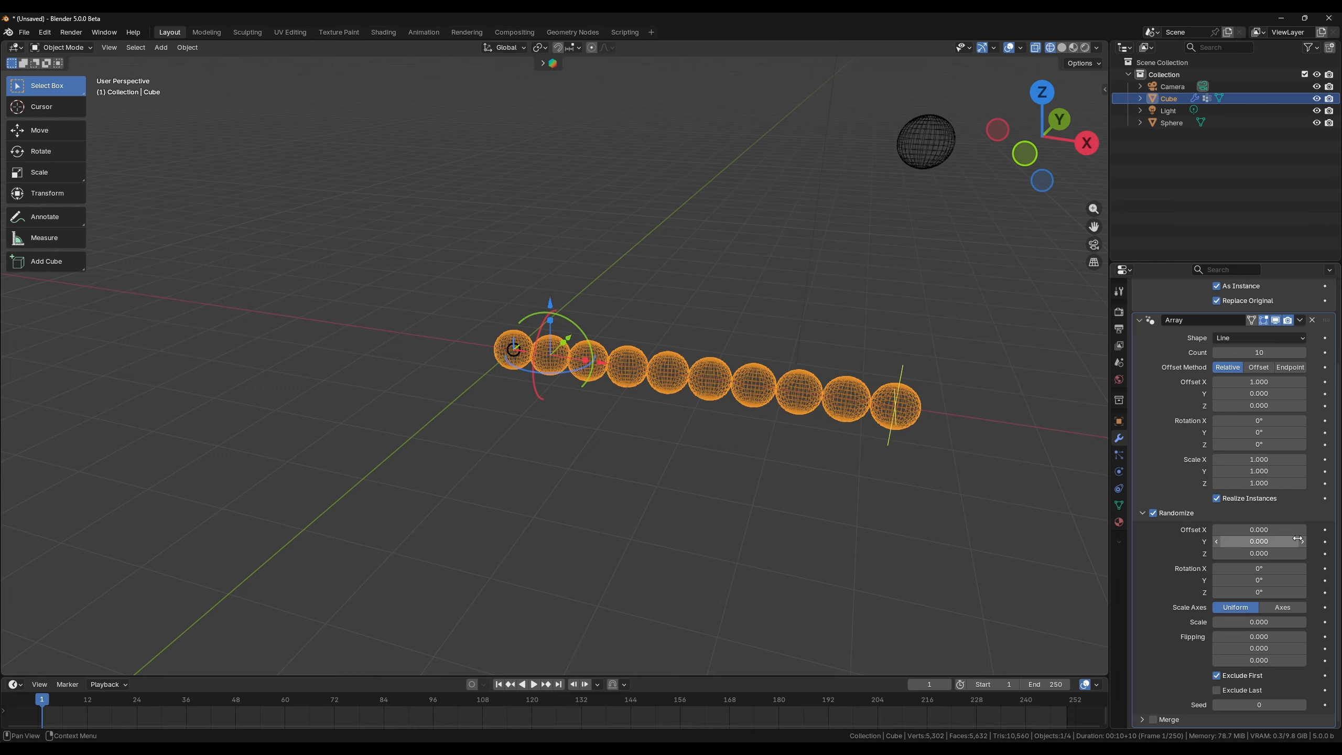
pyautogui.moveTo(1234, 525); pyautogui.dragTo(1215, 579)
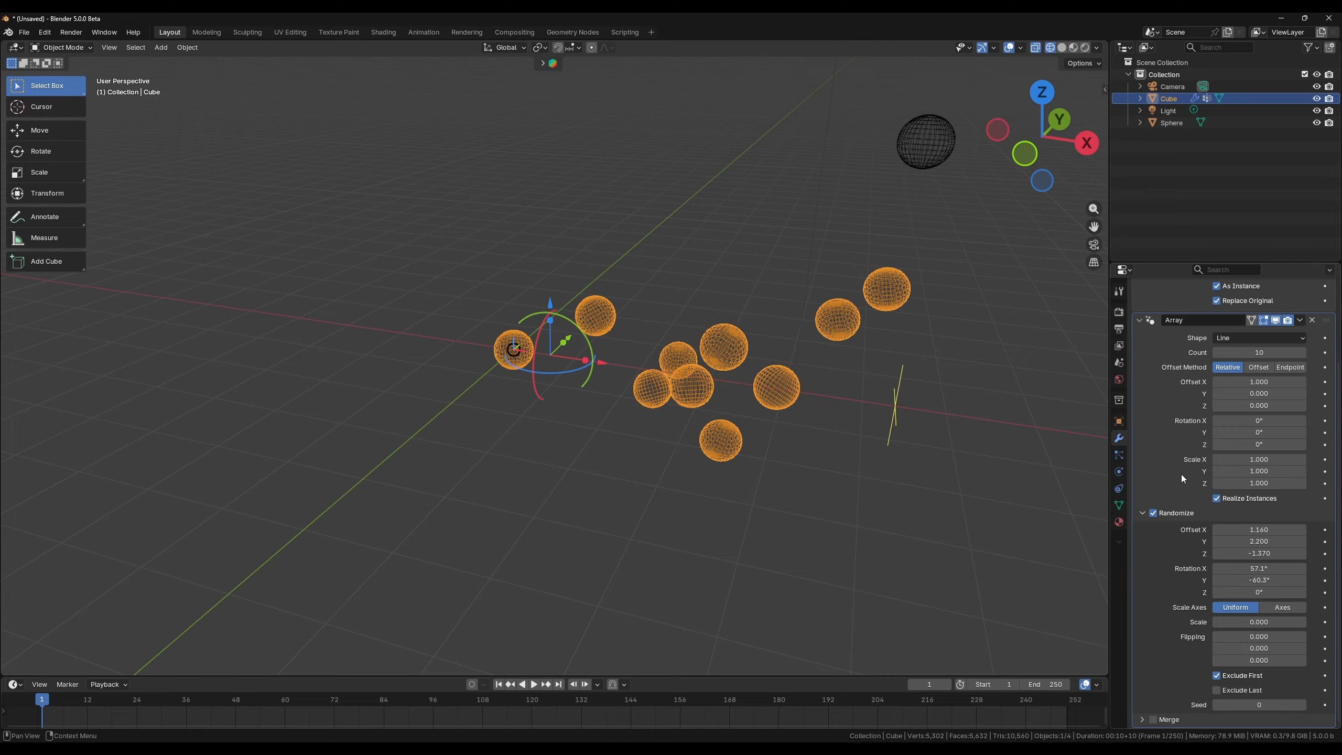
# Step: Select the original sphere to check its modifier stack, and reselect the cube to review its Geometry Input and Array settings
pyautogui.scroll(5, 1219, 483)
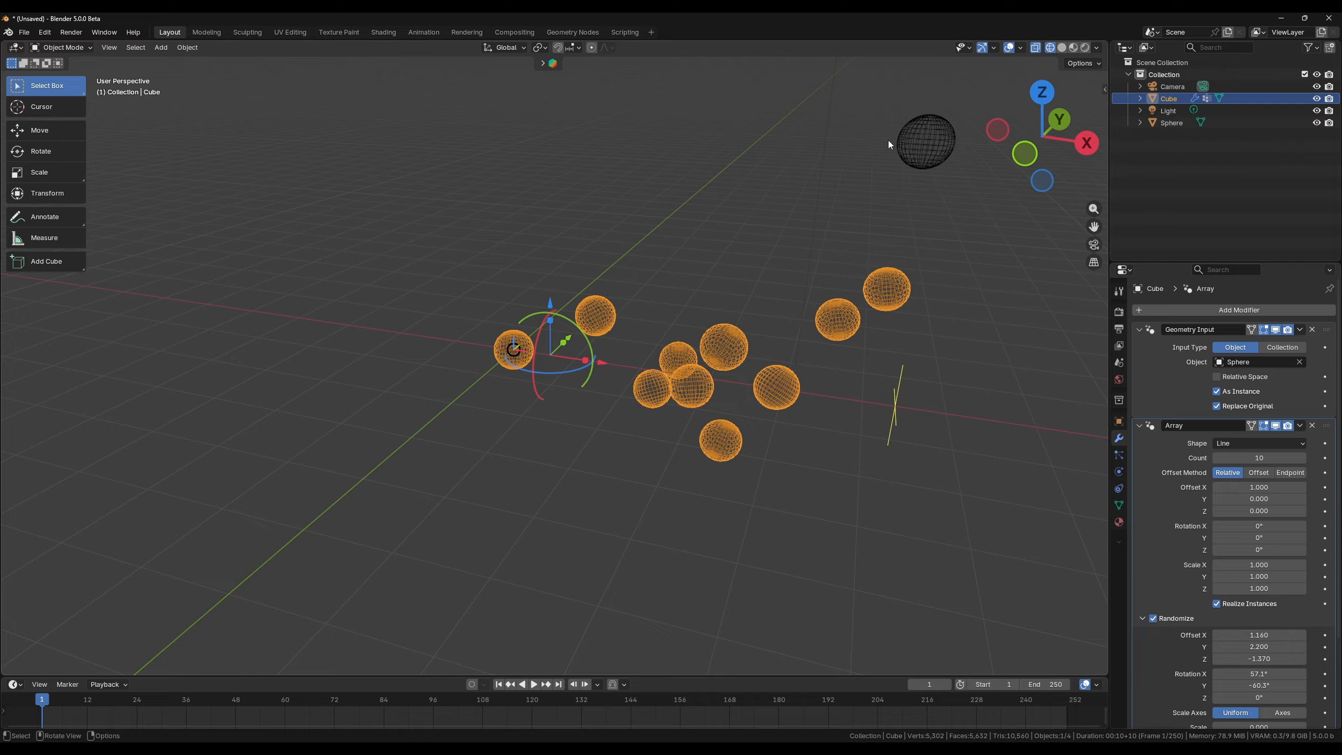
pyautogui.click(935, 144)
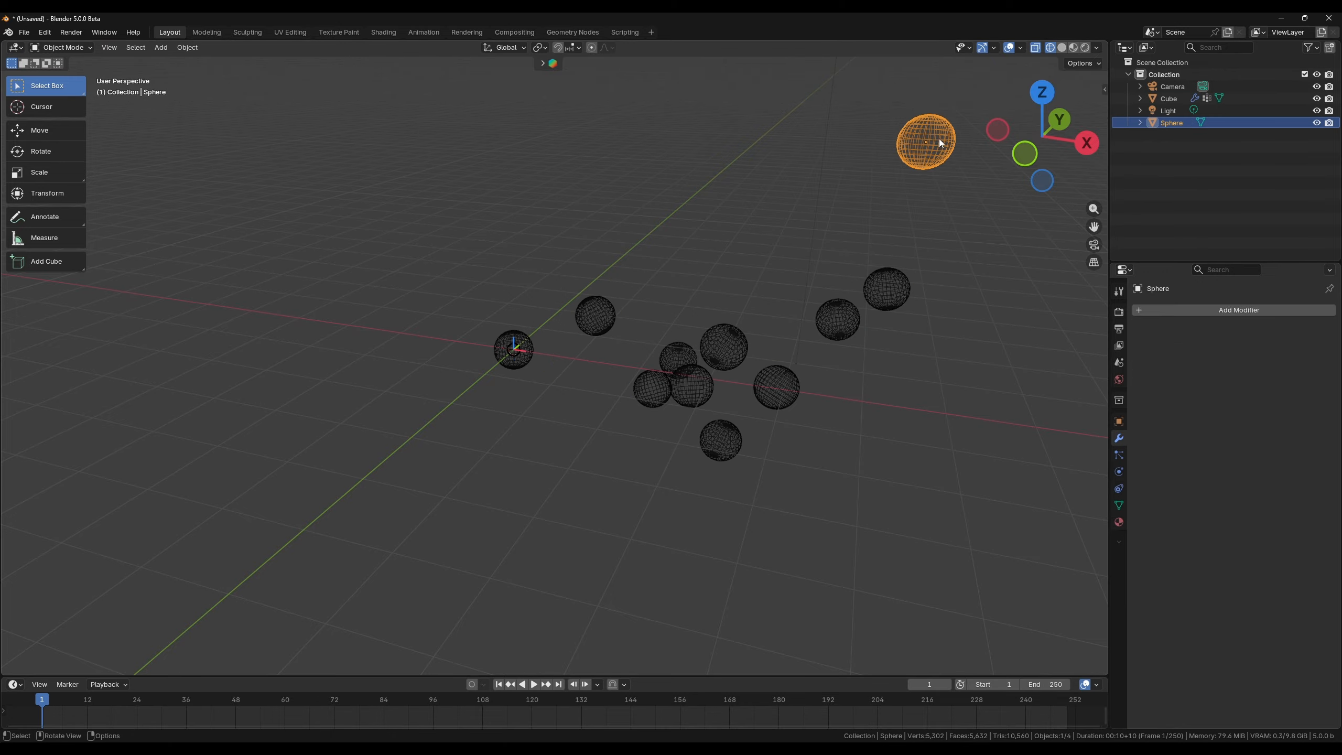
pyautogui.click(507, 359)
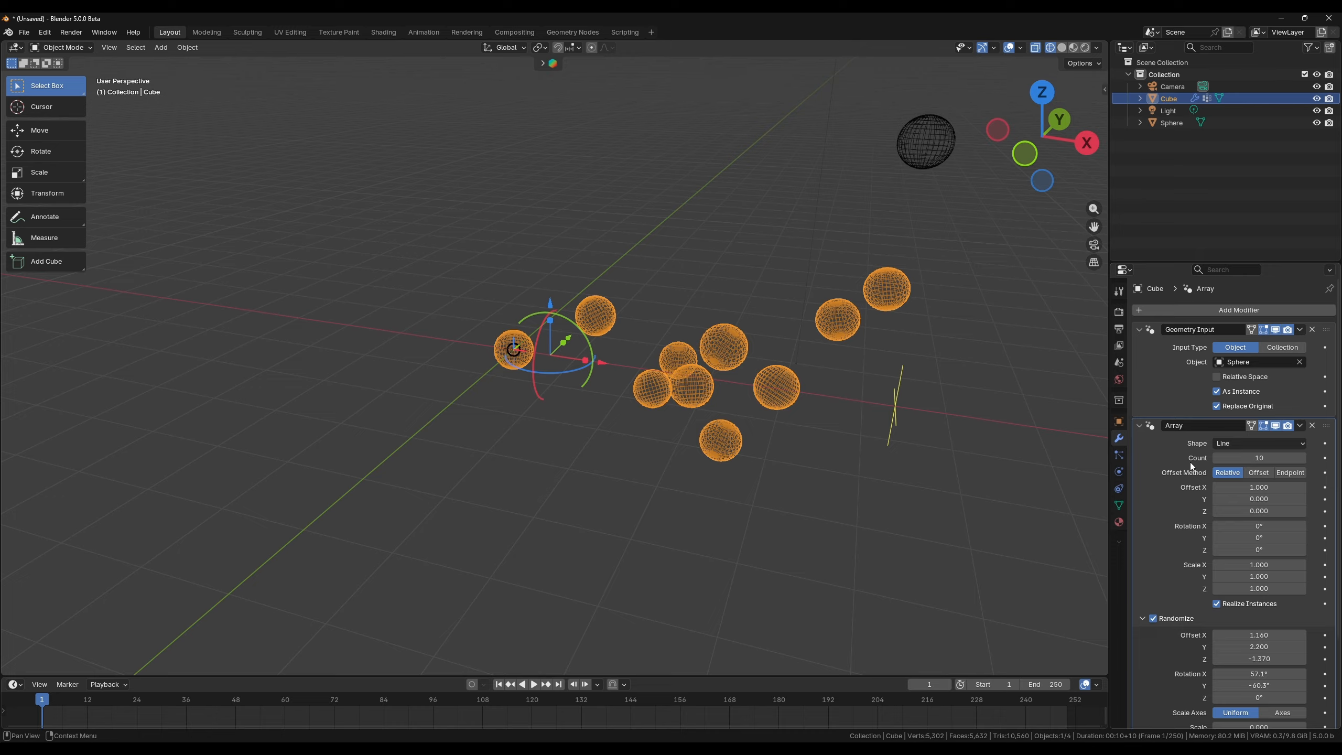
pyautogui.scroll(-5, 1163, 528)
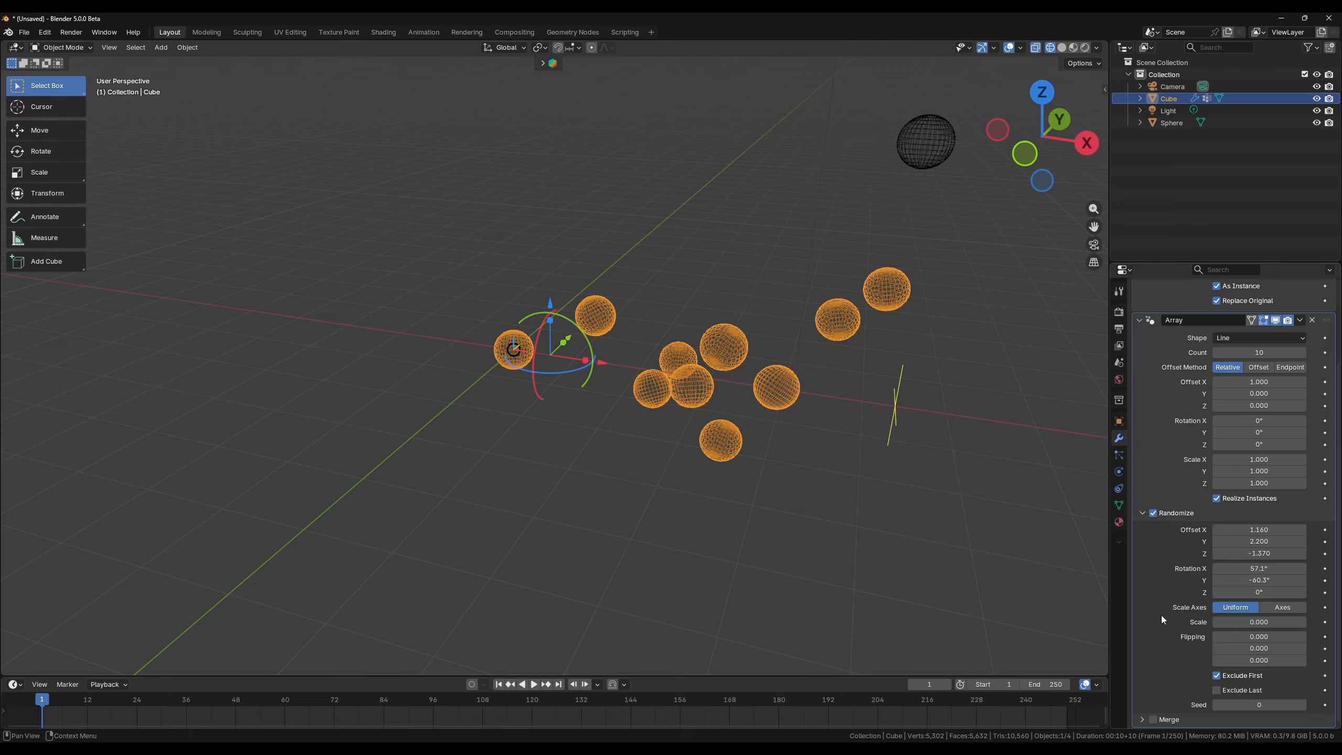
# Step: Remove both the Array and Geometry Input modifiers from the cube
pyautogui.scroll(4, 1162, 615)
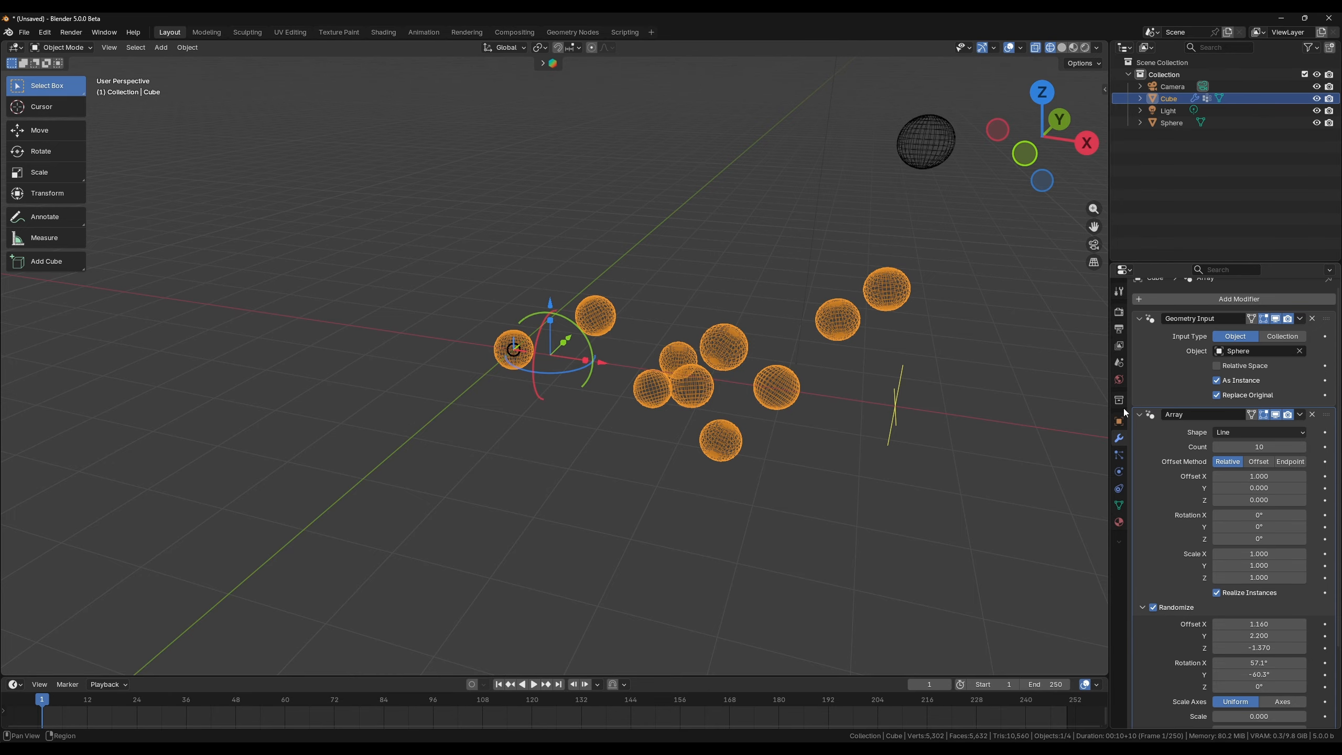
pyautogui.click(1313, 416)
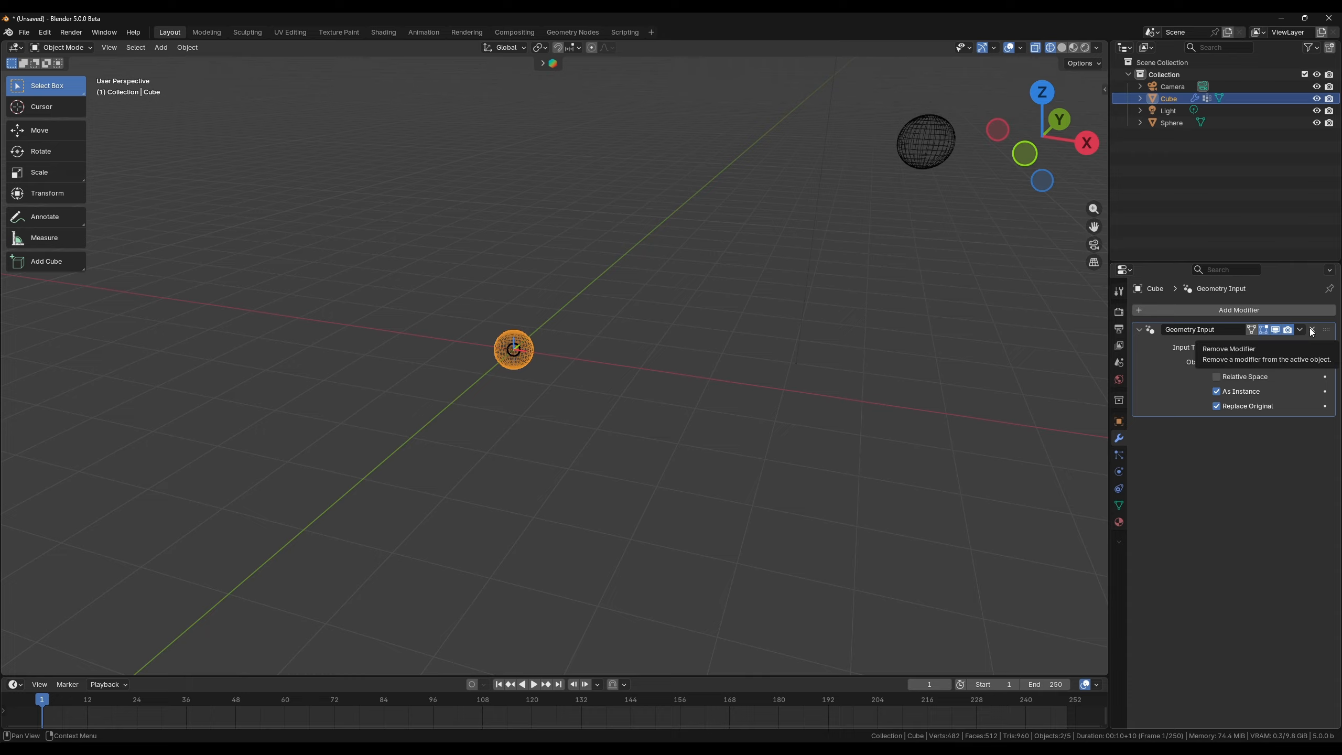
pyautogui.click(1312, 330)
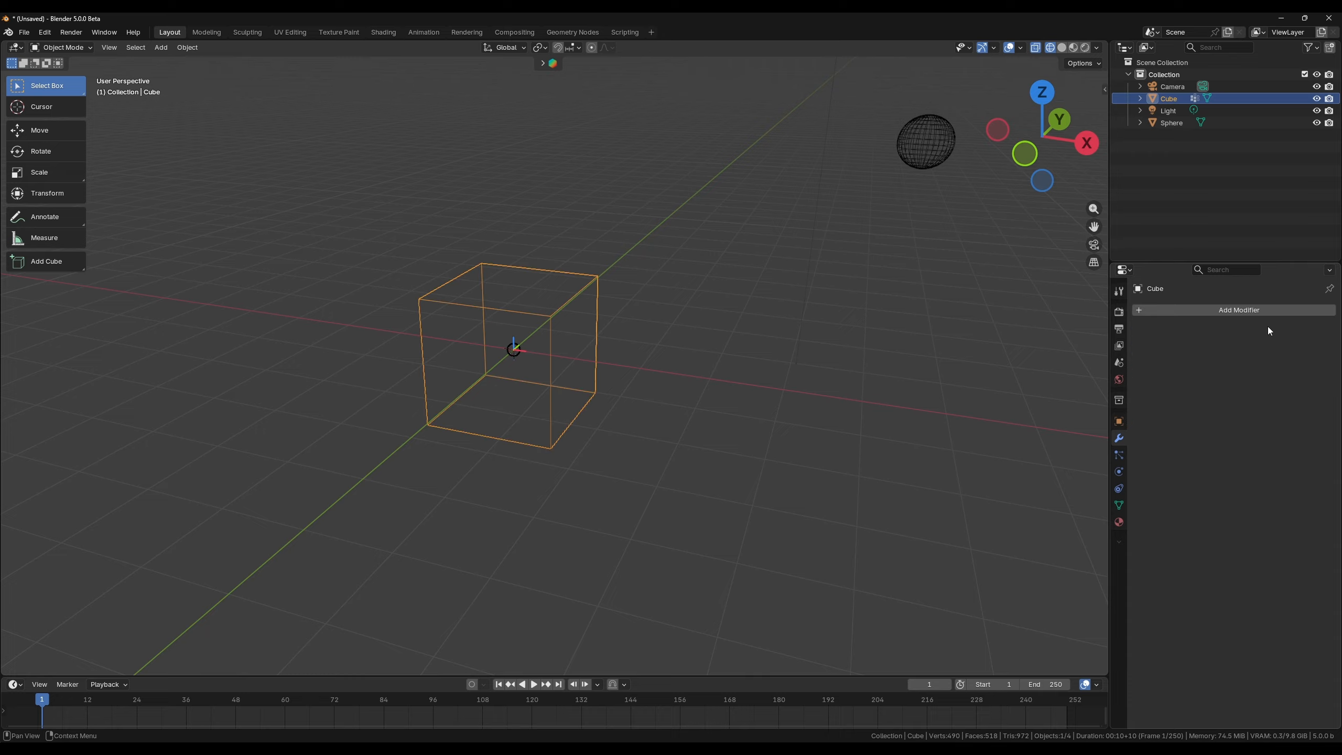
pyautogui.click(1263, 309)
pyautogui.moveTo(1268, 309)
pyautogui.click(1262, 314)
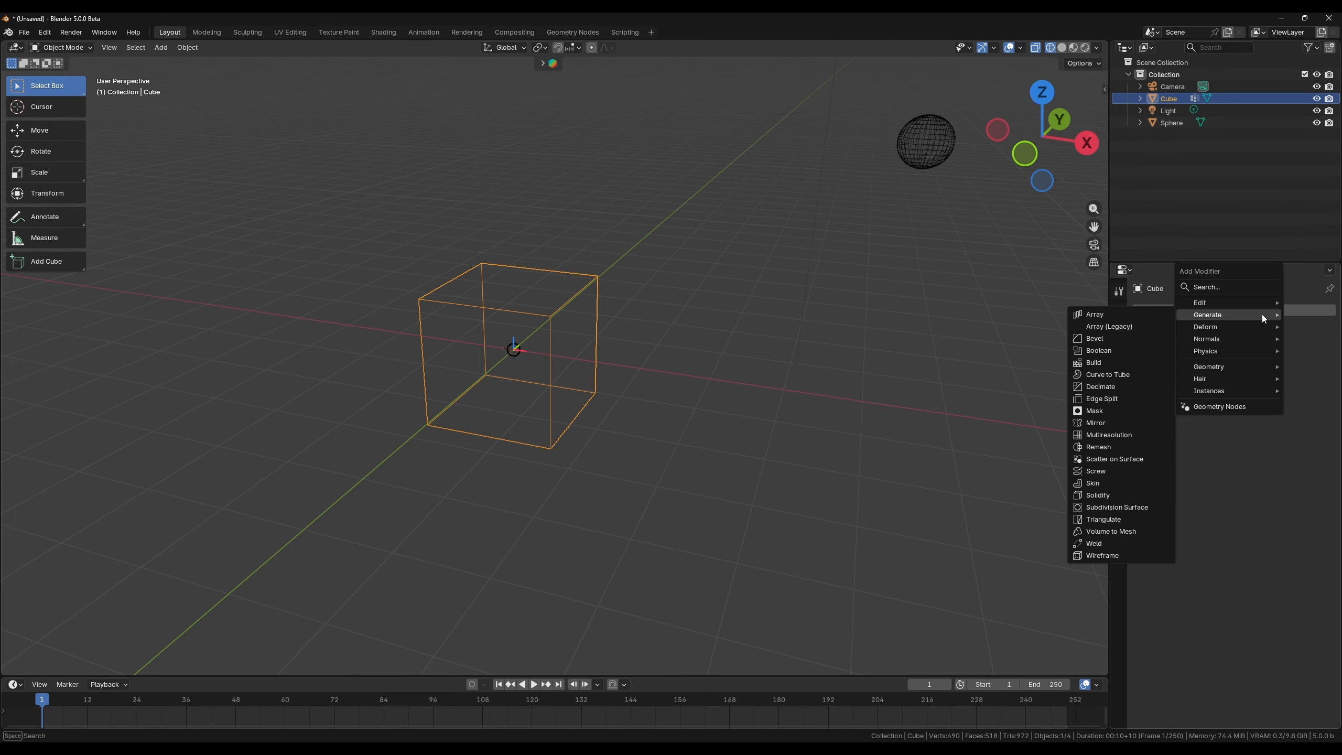
pyautogui.click(1246, 533)
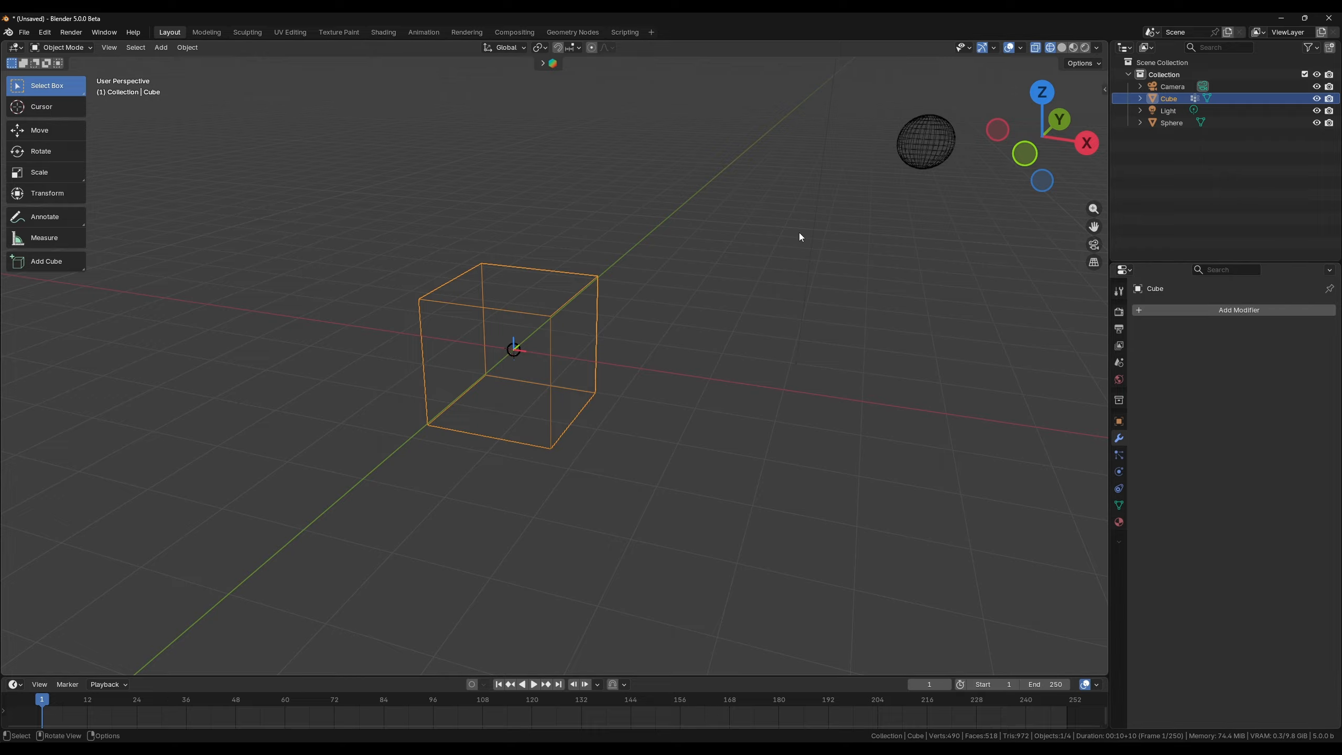